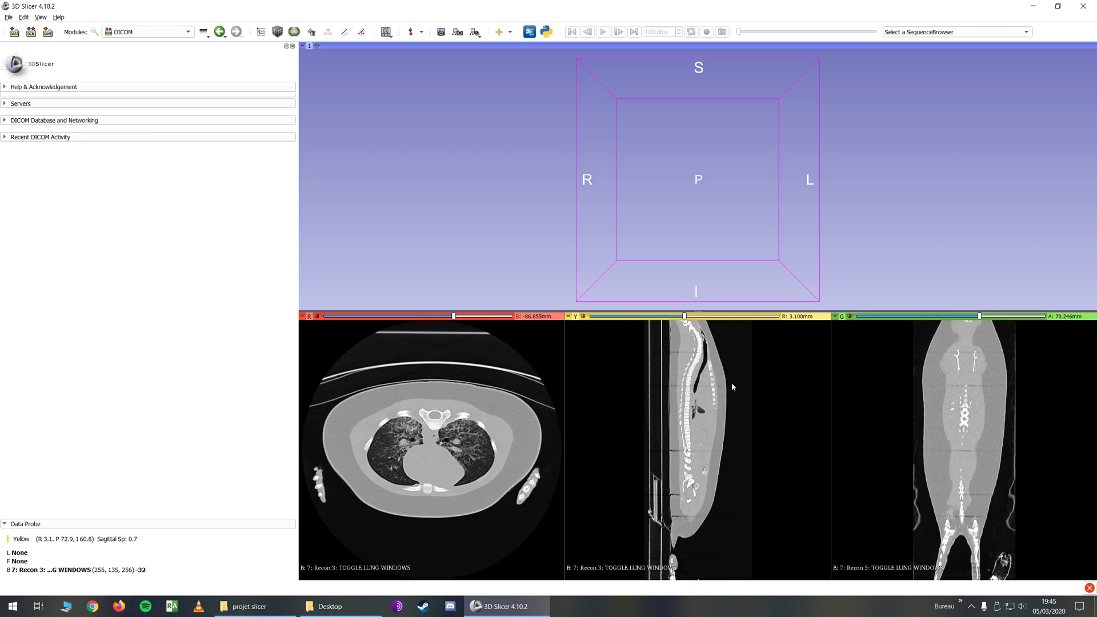
# Switch to the Segment Editor module and add five empty segments to the segmentation.
pyautogui.click(116, 35)
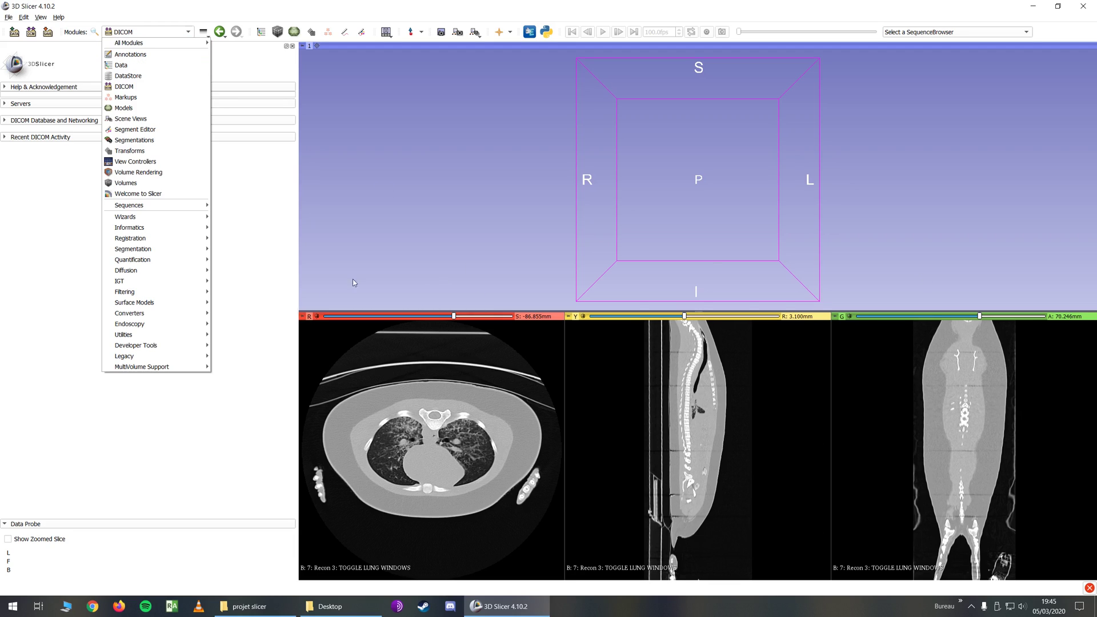
pyautogui.click(134, 130)
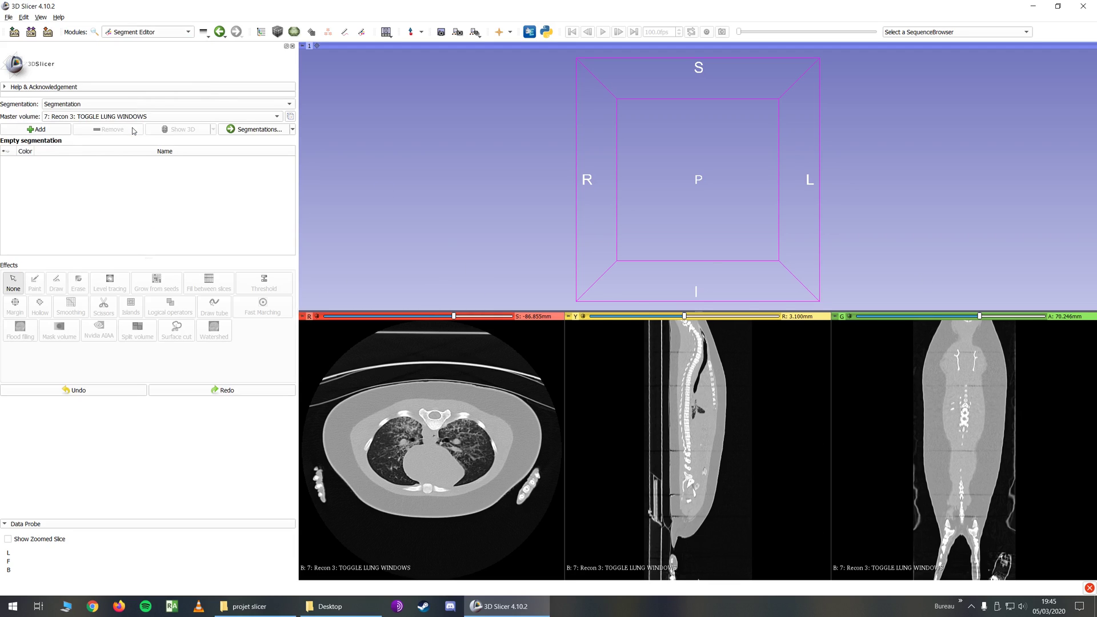
pyautogui.click(31, 130)
pyautogui.click(32, 130)
pyautogui.click(32, 130)
pyautogui.click(32, 131)
pyautogui.click(34, 130)
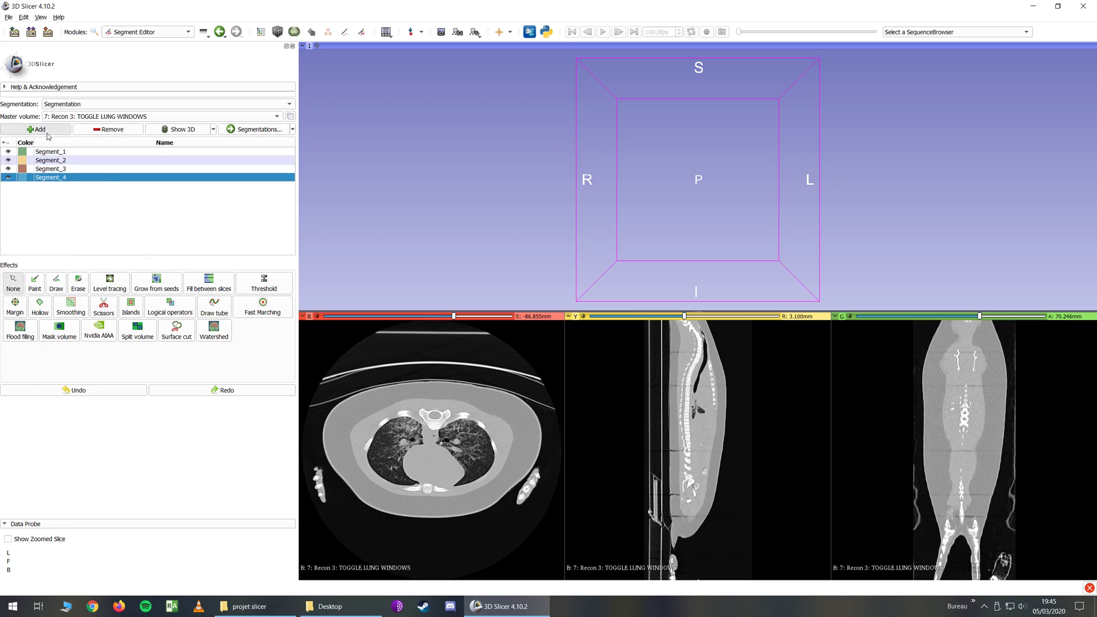
# Change the display colour of Segment_1 to dark red.
pyautogui.click(52, 152)
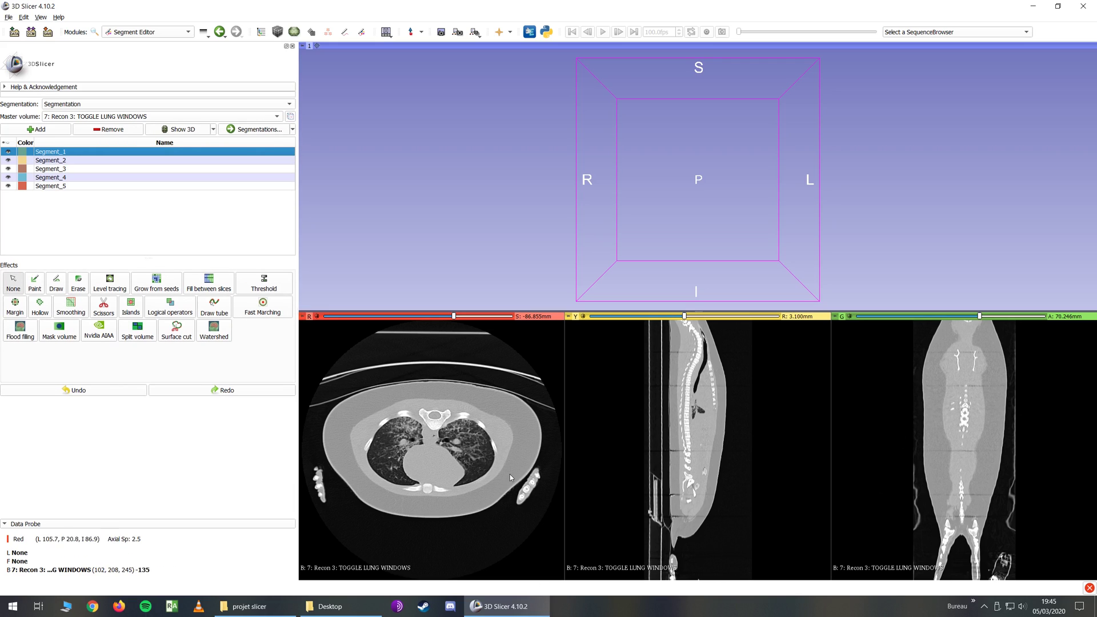
pyautogui.doubleClick(24, 153)
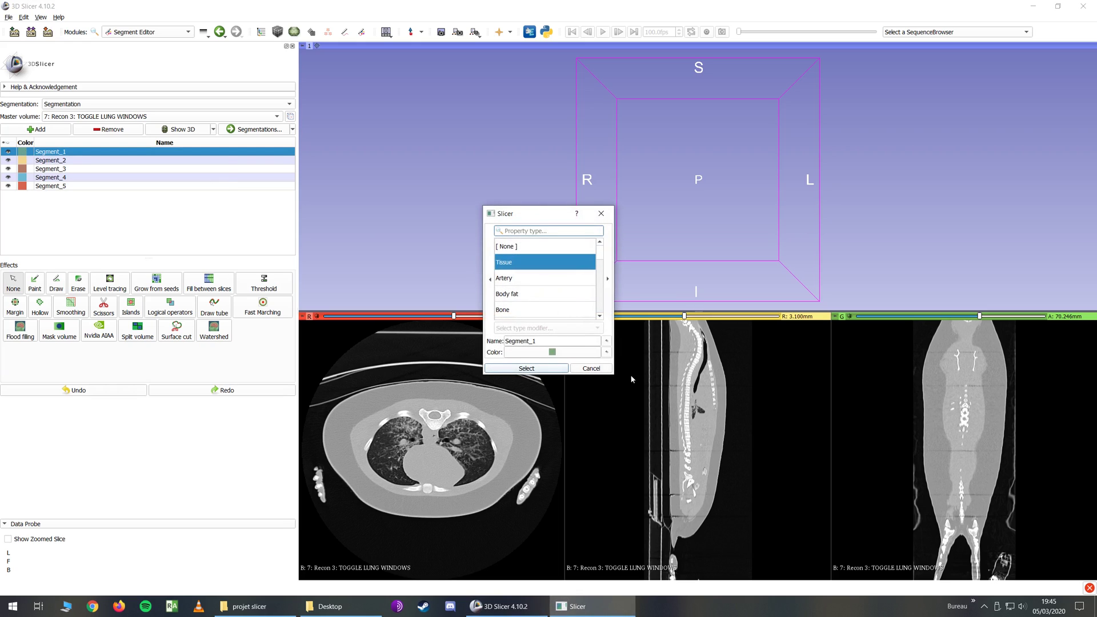
pyautogui.click(549, 355)
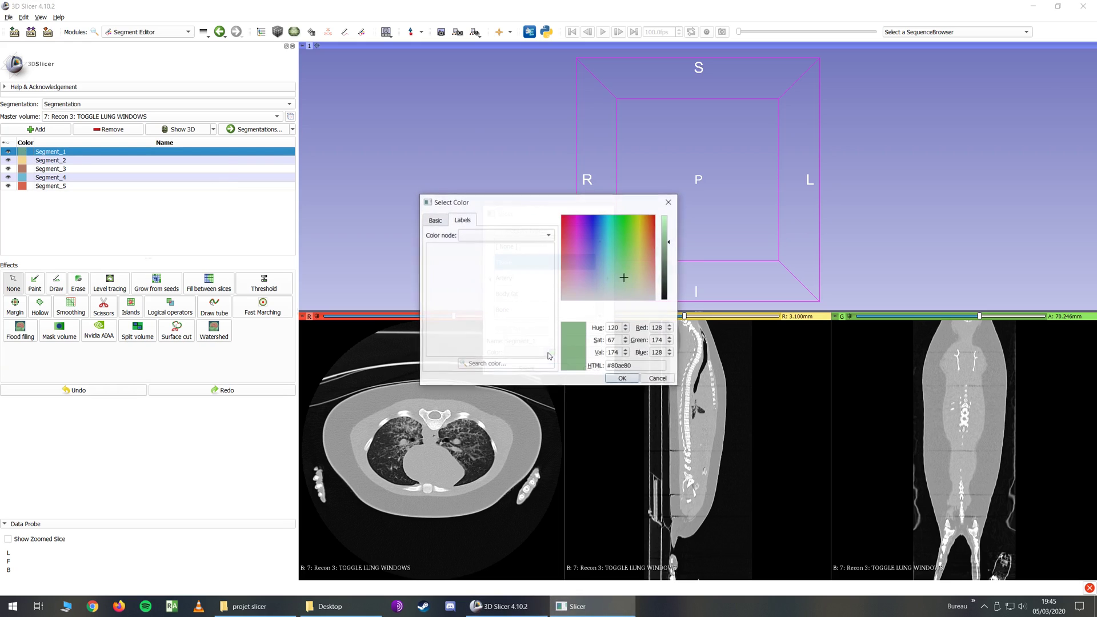
pyautogui.click(616, 379)
pyautogui.click(527, 368)
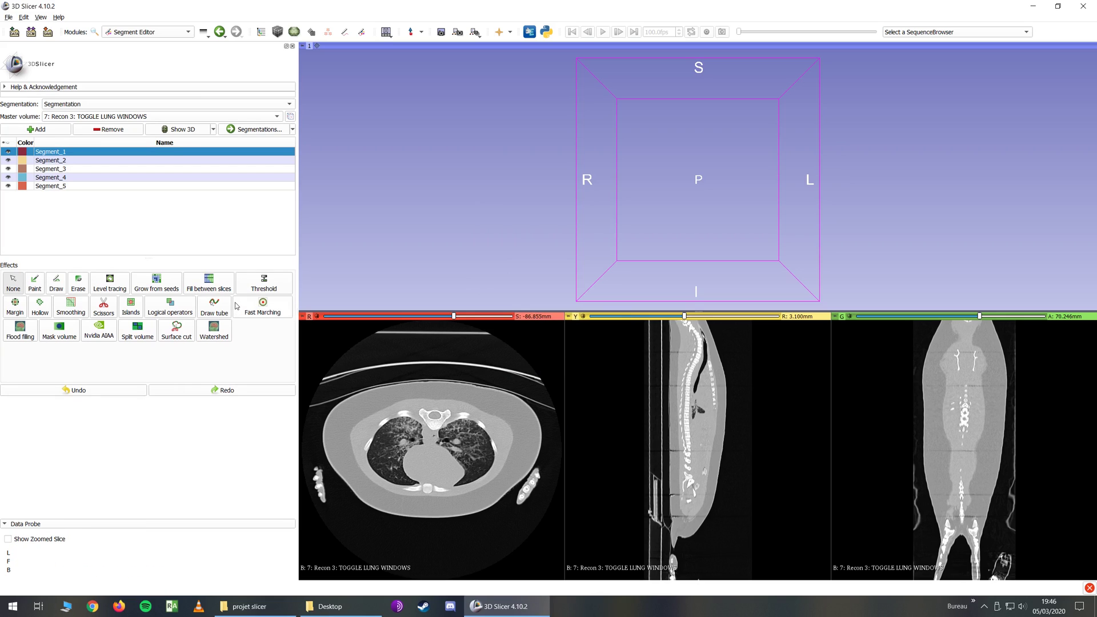
# Fill Segment_1 using the Threshold effect with an intensity range of -823.68 to 3071.00.
pyautogui.click(272, 283)
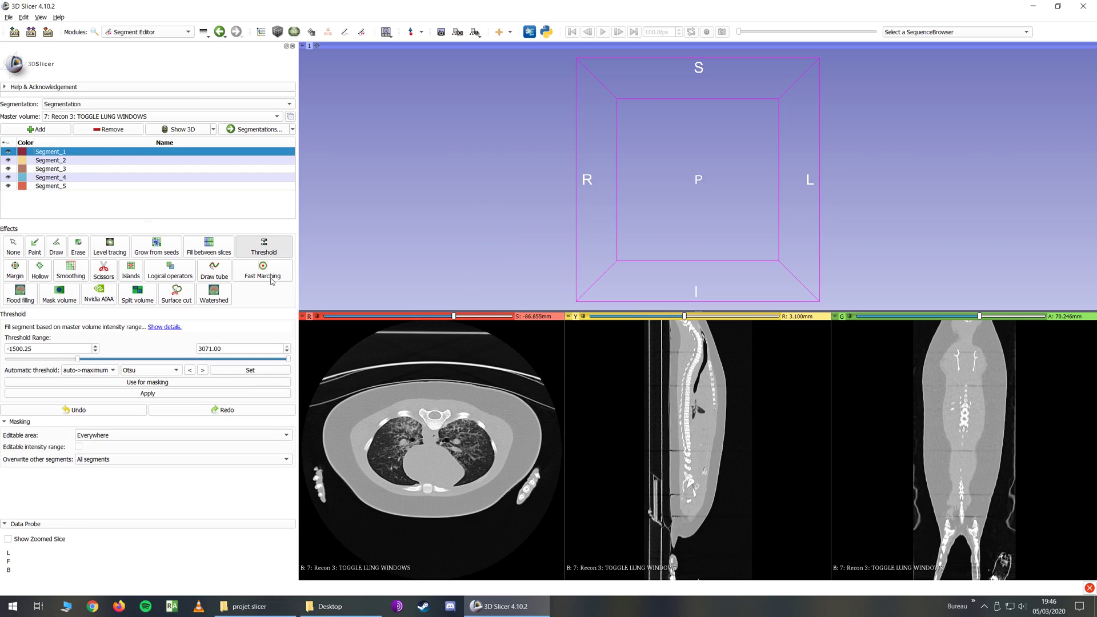
pyautogui.moveTo(77, 359); pyautogui.dragTo(119, 360)
pyautogui.moveTo(288, 359); pyautogui.dragTo(218, 360)
pyautogui.press('shift')
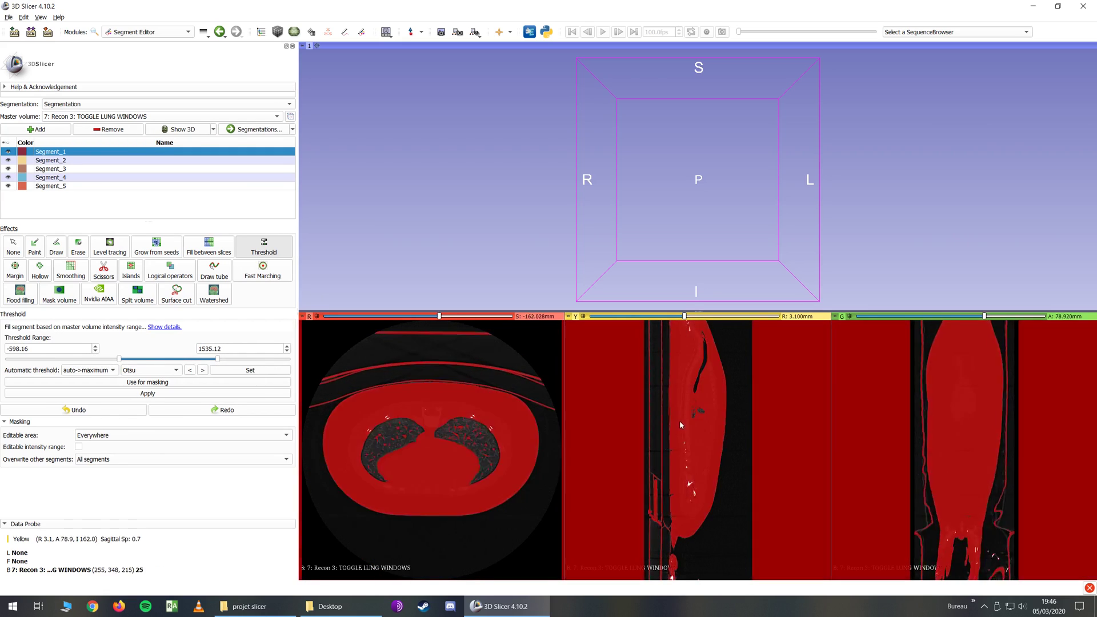
pyautogui.moveTo(218, 360); pyautogui.dragTo(288, 359)
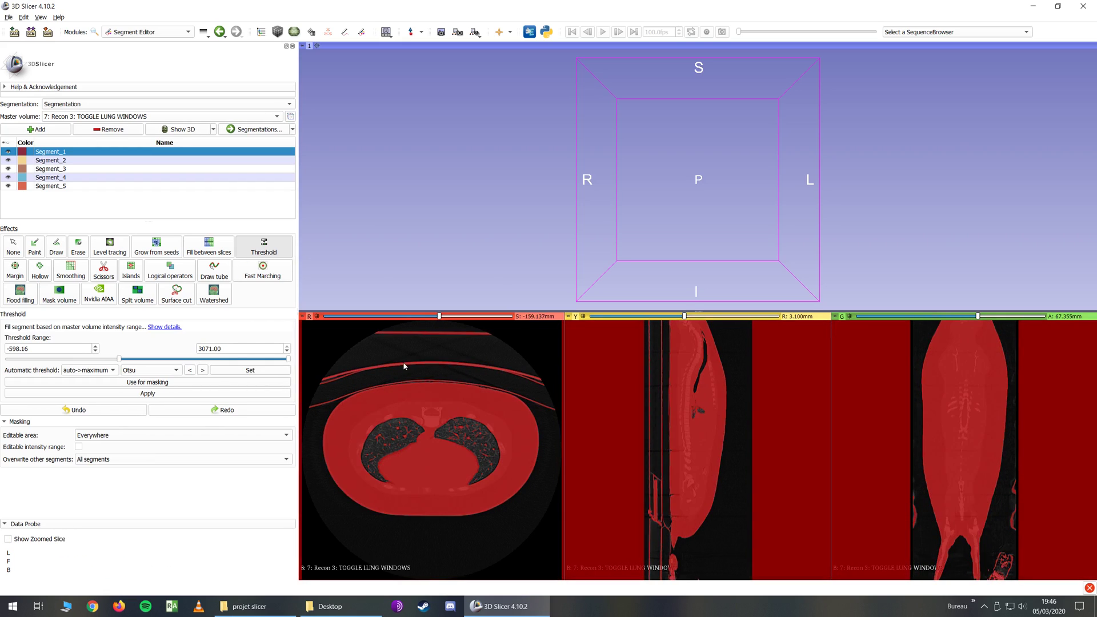
pyautogui.moveTo(119, 359)
pyautogui.mouseDown()
pyautogui.moveTo(106, 362)
pyautogui.moveTo(128, 362)
pyautogui.mouseUp()
pyautogui.press('shift')
pyautogui.press('shift')
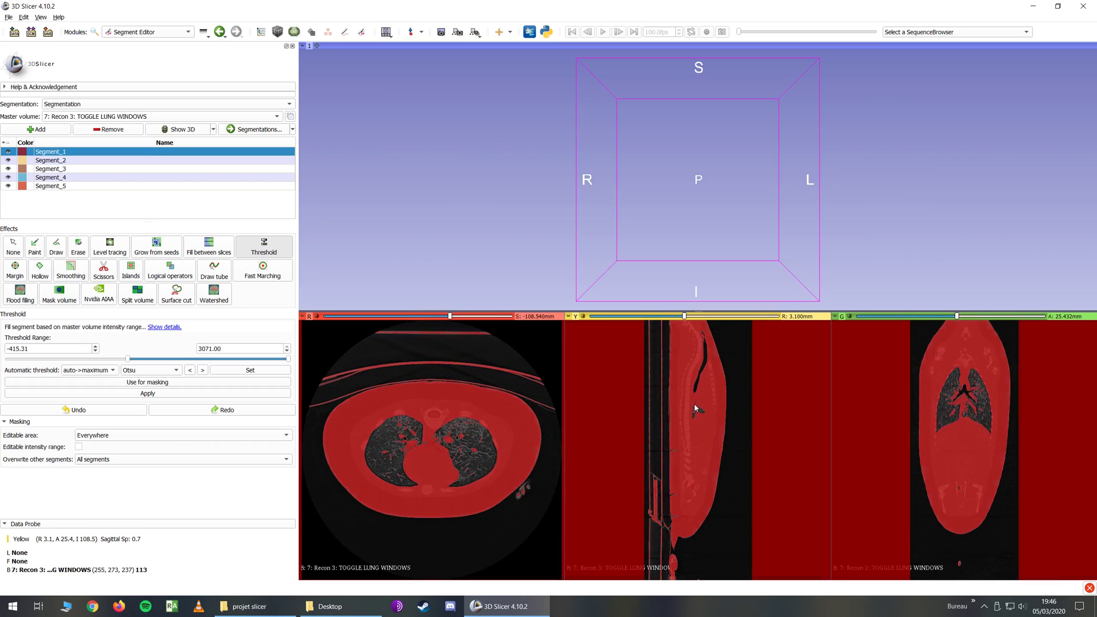
pyautogui.moveTo(128, 359); pyautogui.dragTo(104, 359)
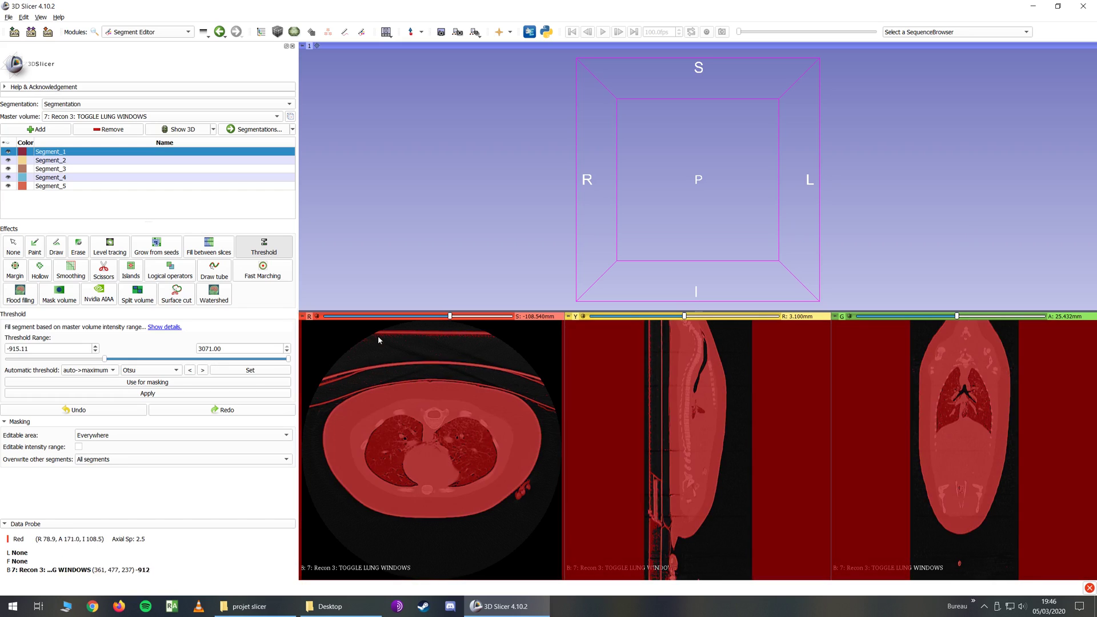
pyautogui.moveTo(104, 359); pyautogui.dragTo(110, 360)
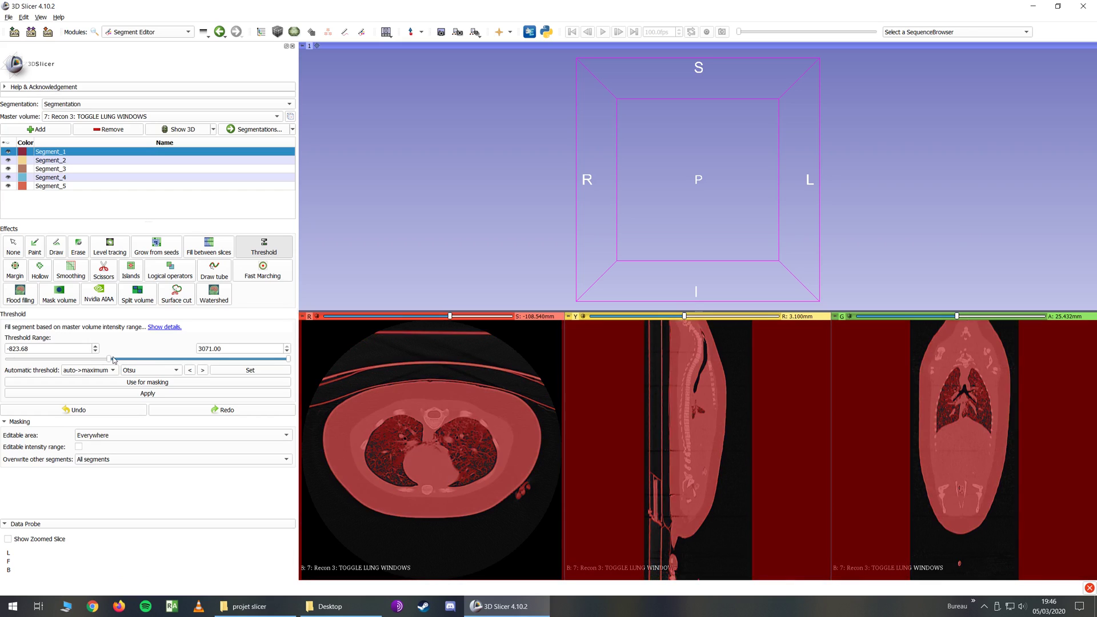
pyautogui.click(116, 396)
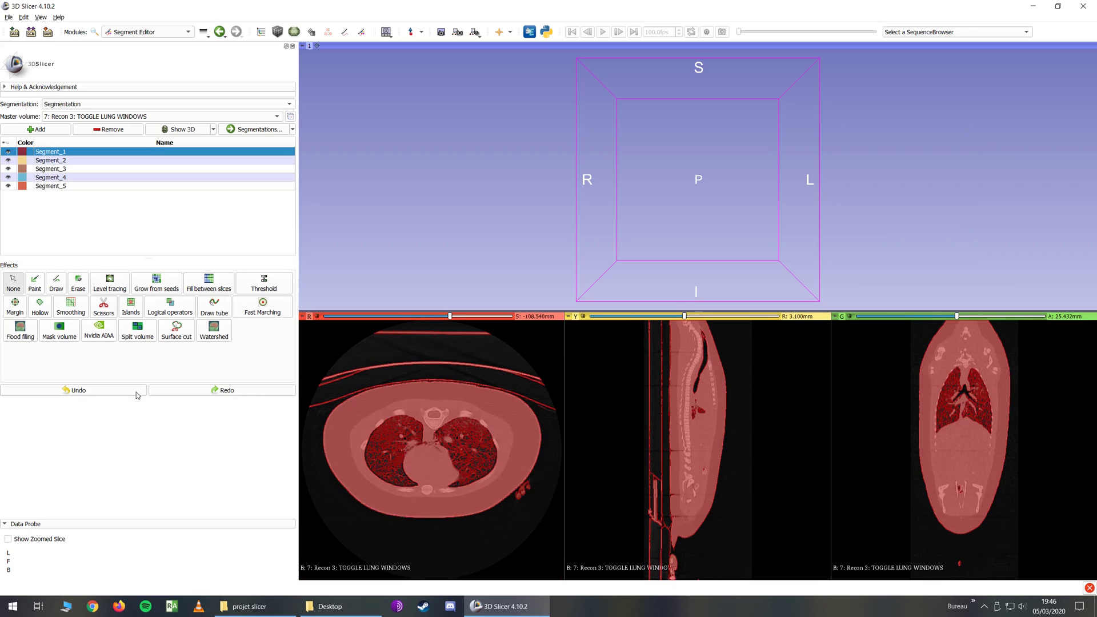
# Display the thresholded segmentation as a 3D surface in the 3D view.
pyautogui.press('shift')
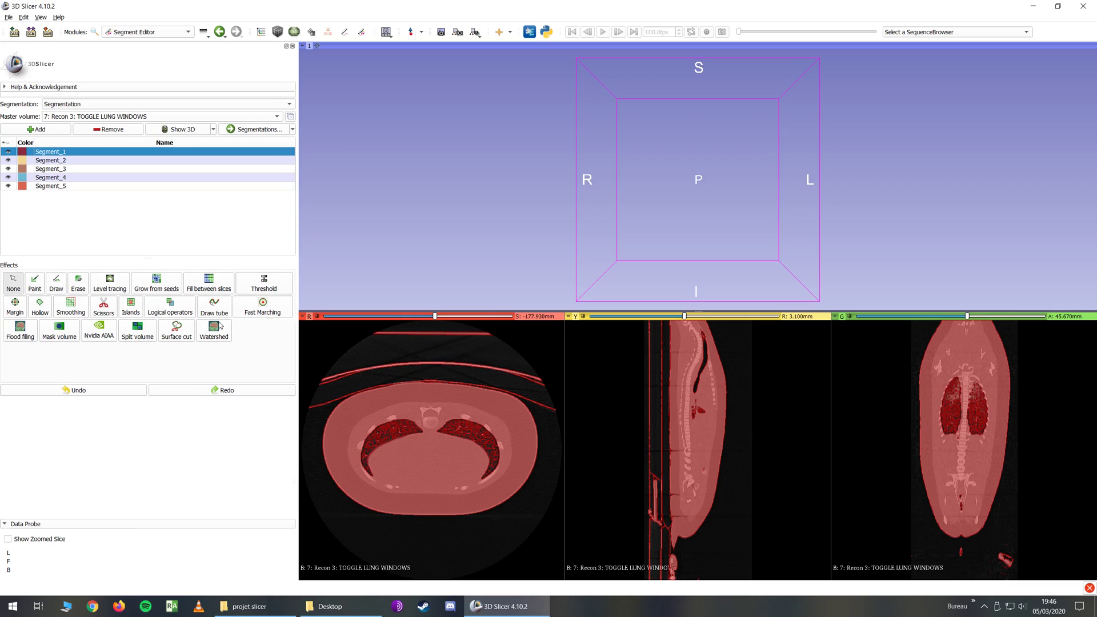
pyautogui.click(179, 134)
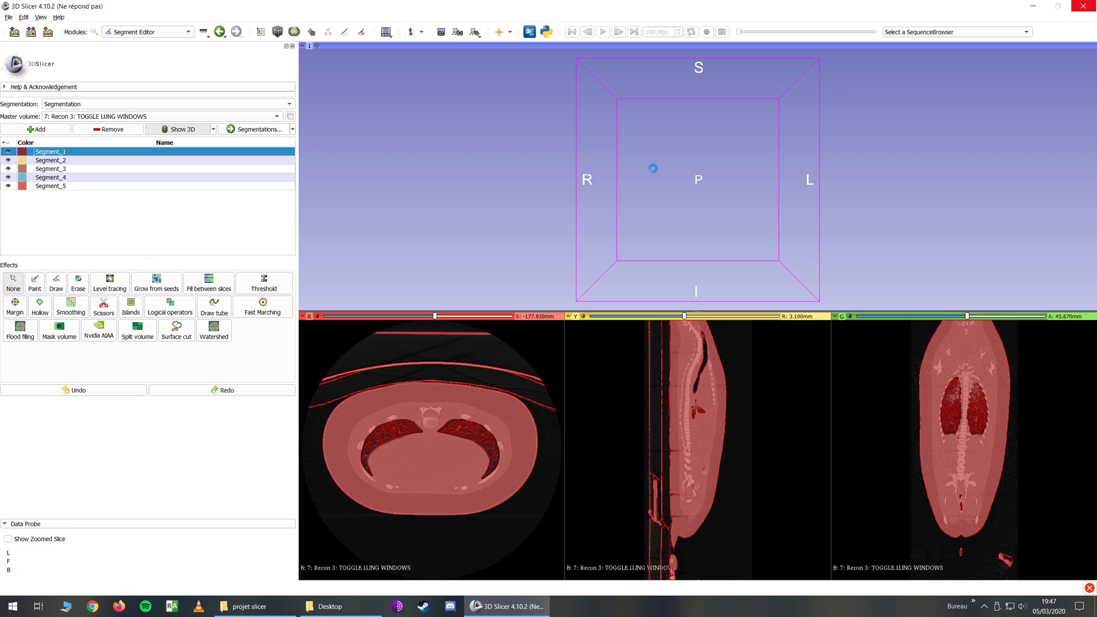
pyautogui.moveTo(654, 172); pyautogui.dragTo(100, 140)
pyautogui.moveTo(829, 166); pyautogui.dragTo(539, 125)
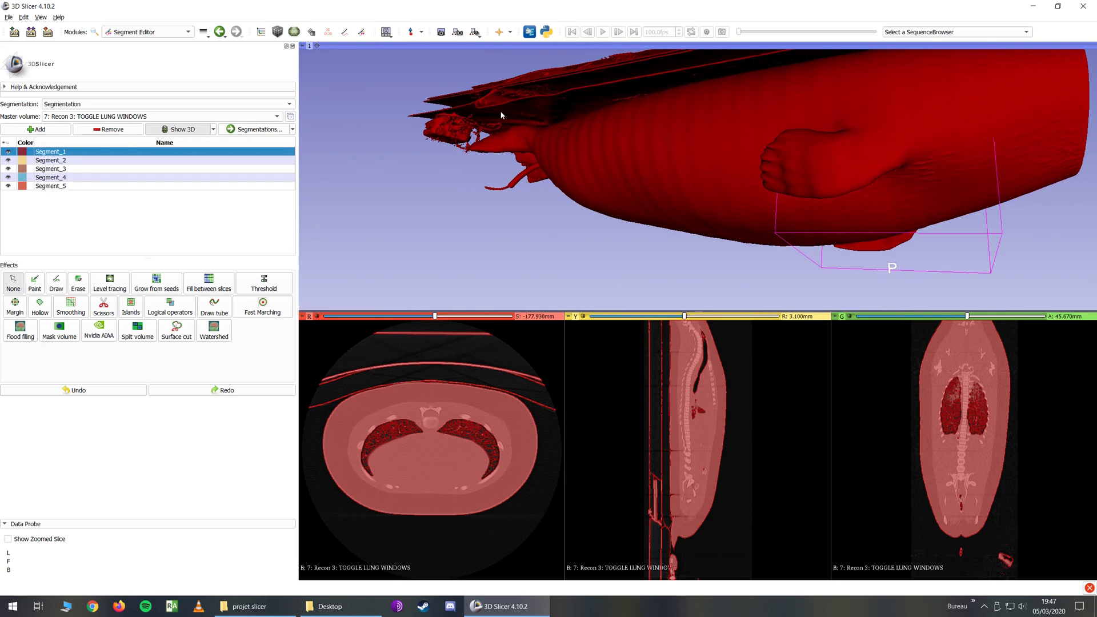
pyautogui.moveTo(320, 50); pyautogui.dragTo(449, 145)
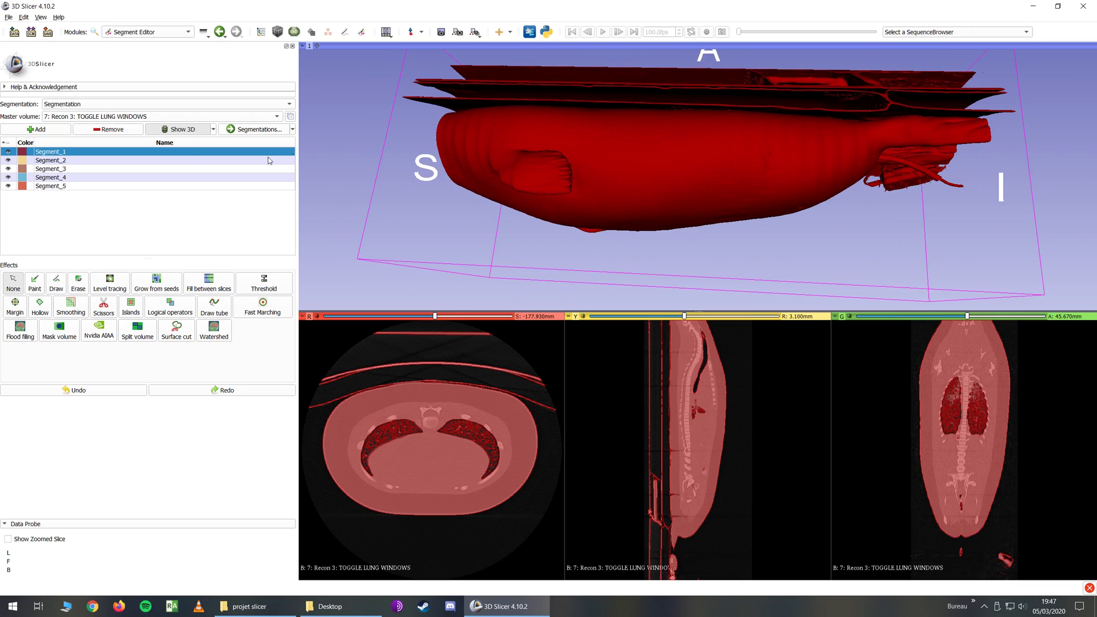
# Rename Segment_1 as Seal.
pyautogui.doubleClick(59, 152)
pyautogui.write('Seal')
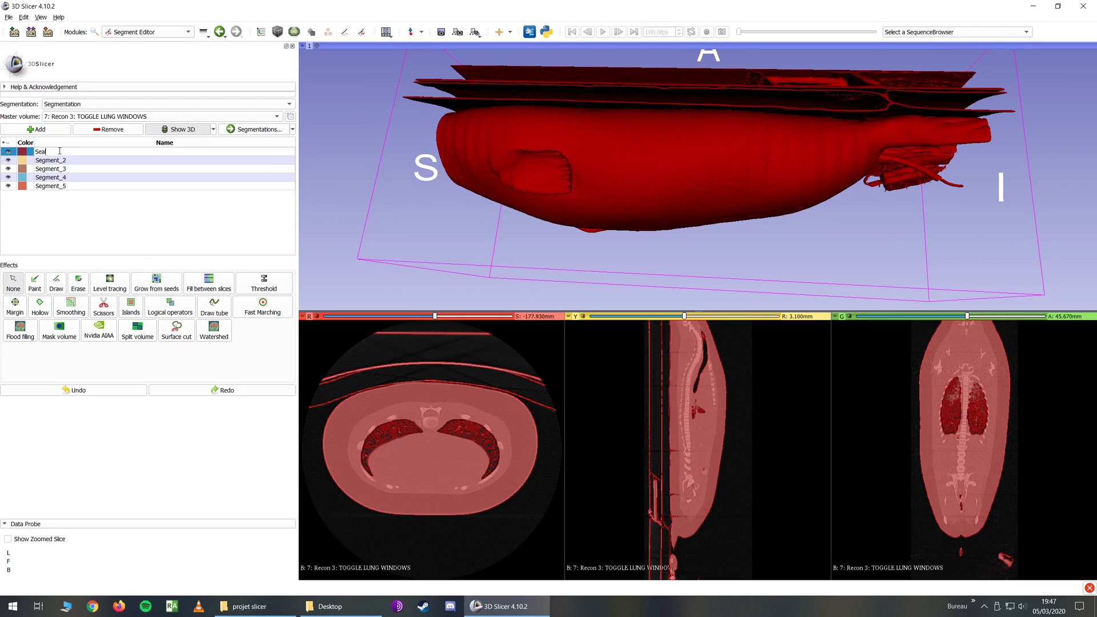
pyautogui.press('Return')
# Shrink the Seal segment with the Margin effect, using a margin size of 4.00 mm.
pyautogui.click(15, 306)
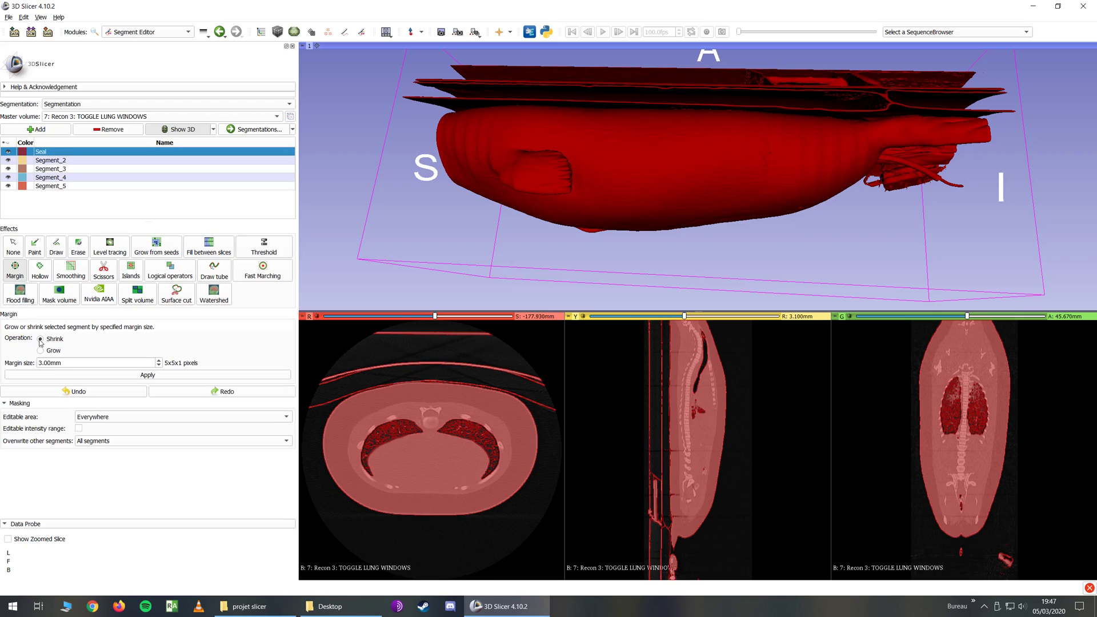
pyautogui.moveTo(41, 363); pyautogui.dragTo(38, 366)
pyautogui.click(160, 374)
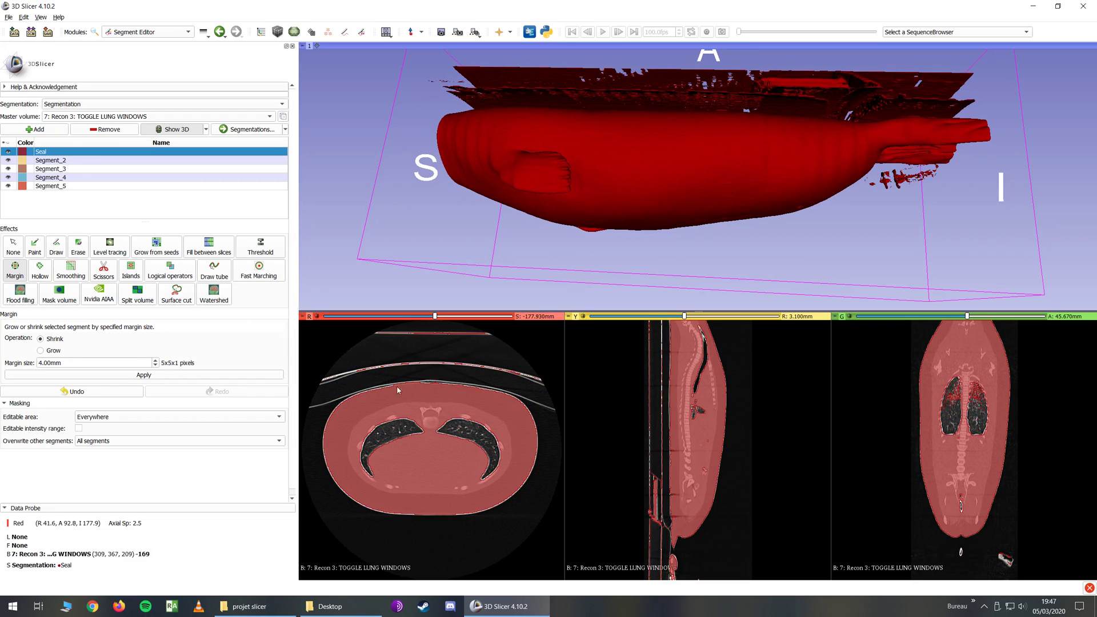
# Isolate the animal's body from the scanner table in the Seal segment using the Islands effect's Keep selected island option.
pyautogui.moveTo(532, 248); pyautogui.dragTo(688, 227)
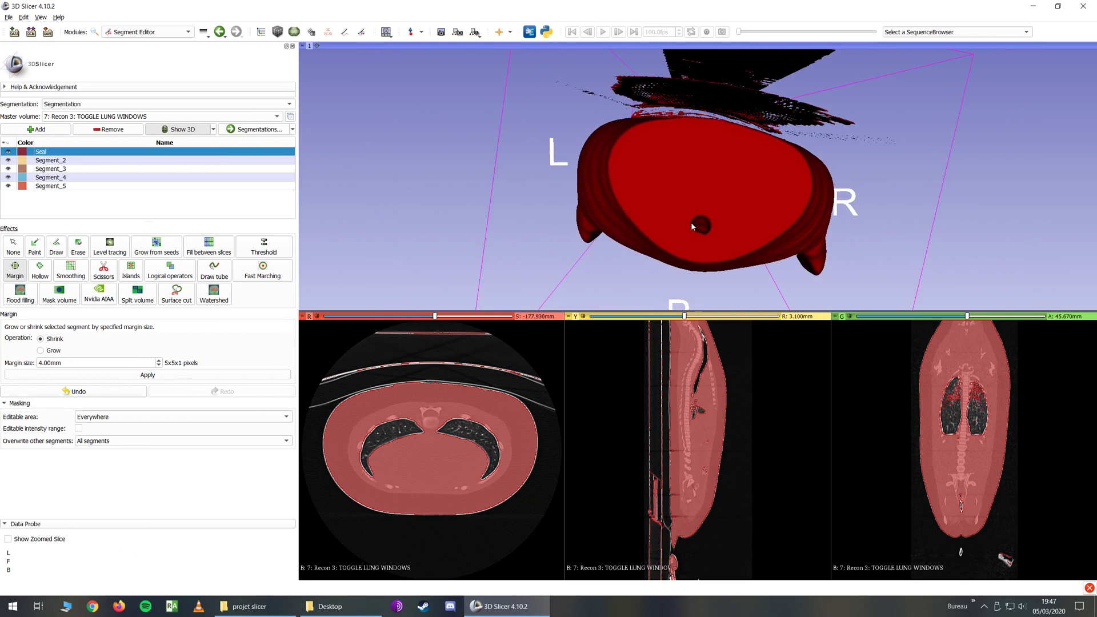
pyautogui.scroll(6, 764, 189)
pyautogui.scroll(-4, 764, 188)
pyautogui.moveTo(760, 184); pyautogui.dragTo(903, 126)
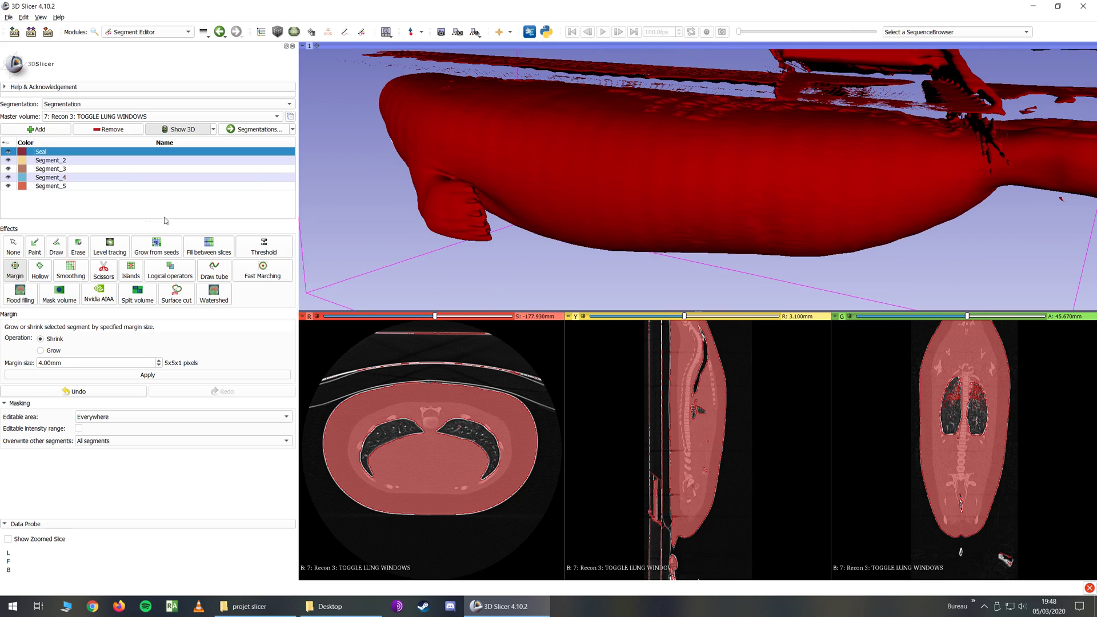
pyautogui.click(132, 272)
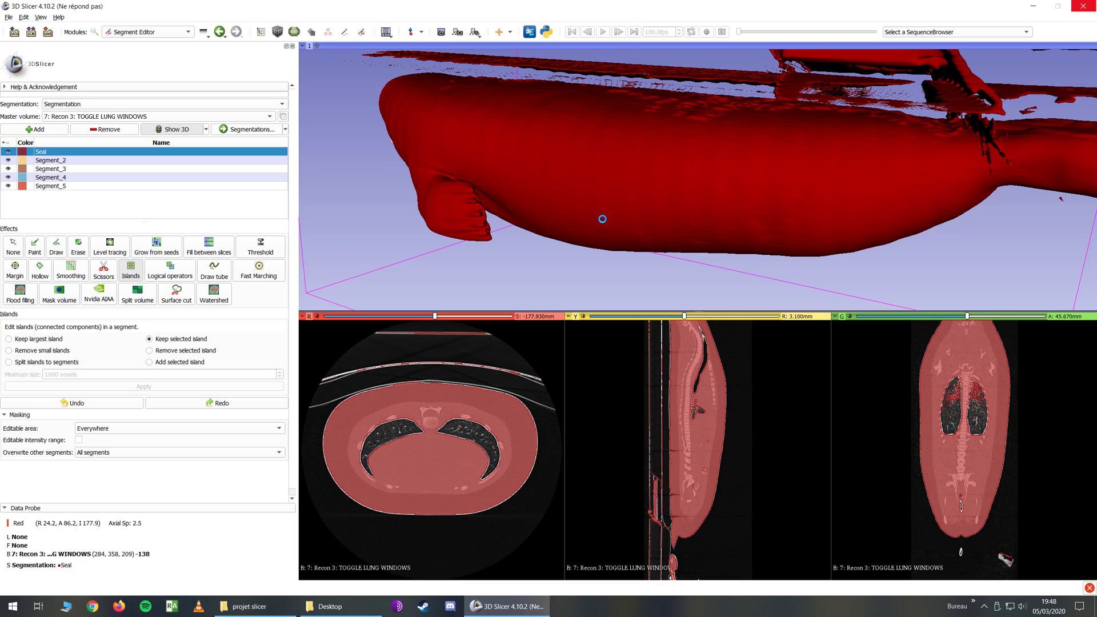
pyautogui.scroll(-1, 608, 219)
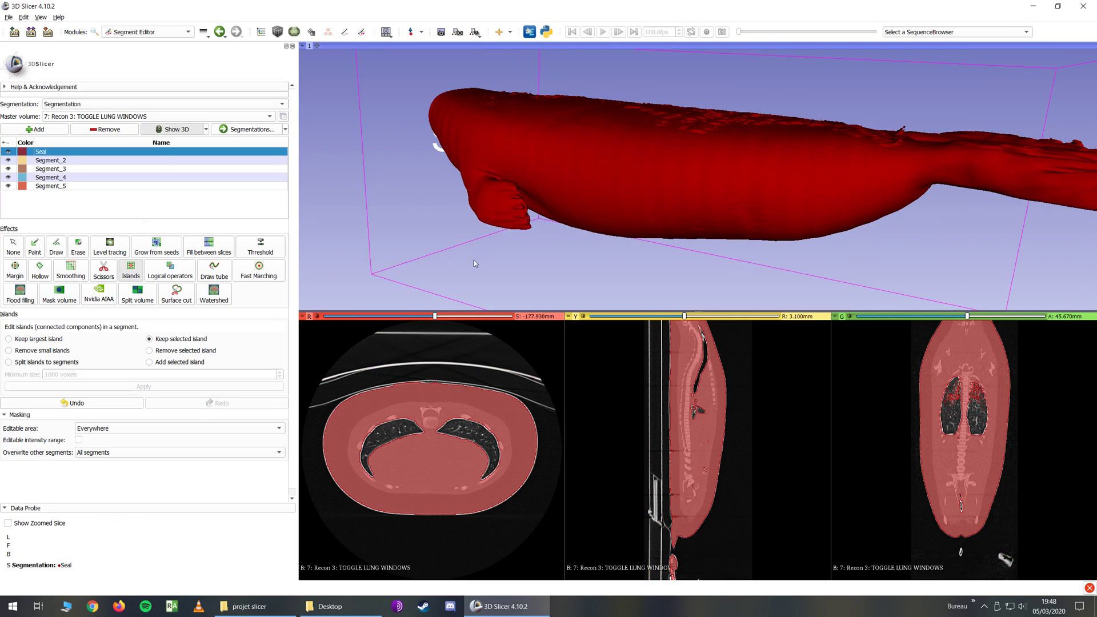
pyautogui.click(11, 246)
pyautogui.moveTo(445, 212)
pyautogui.mouseDown()
pyautogui.moveTo(561, 249)
pyautogui.moveTo(535, 288)
pyautogui.moveTo(512, 238)
pyautogui.moveTo(619, 223)
pyautogui.moveTo(435, 224)
pyautogui.mouseUp()
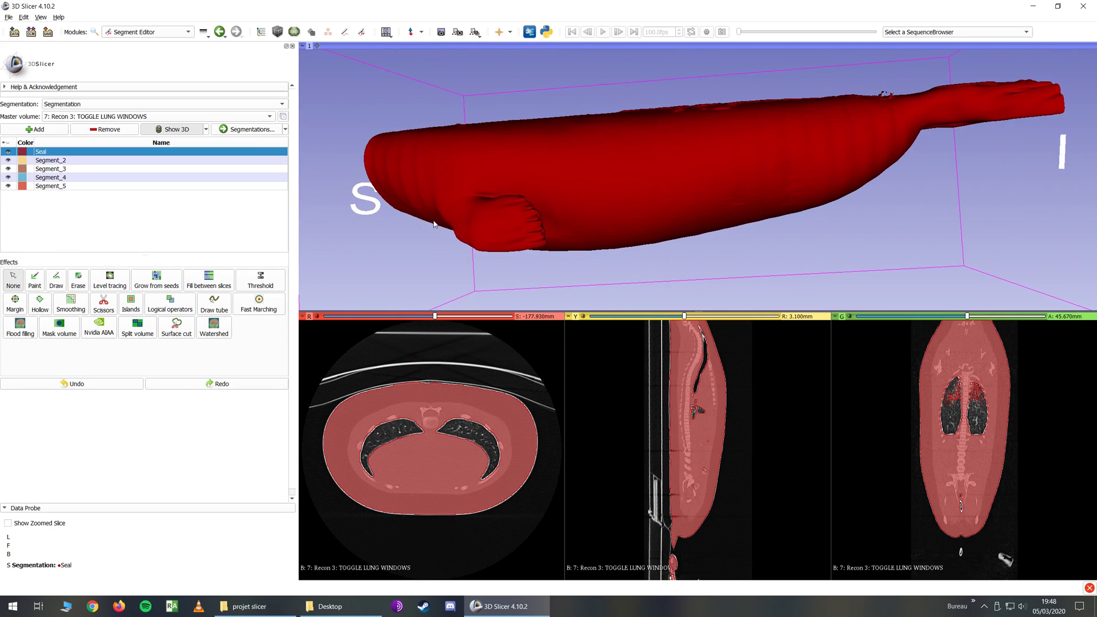
# Grow the Seal segment with the Margin effect, using a margin size of 4.00 mm.
pyautogui.click(18, 302)
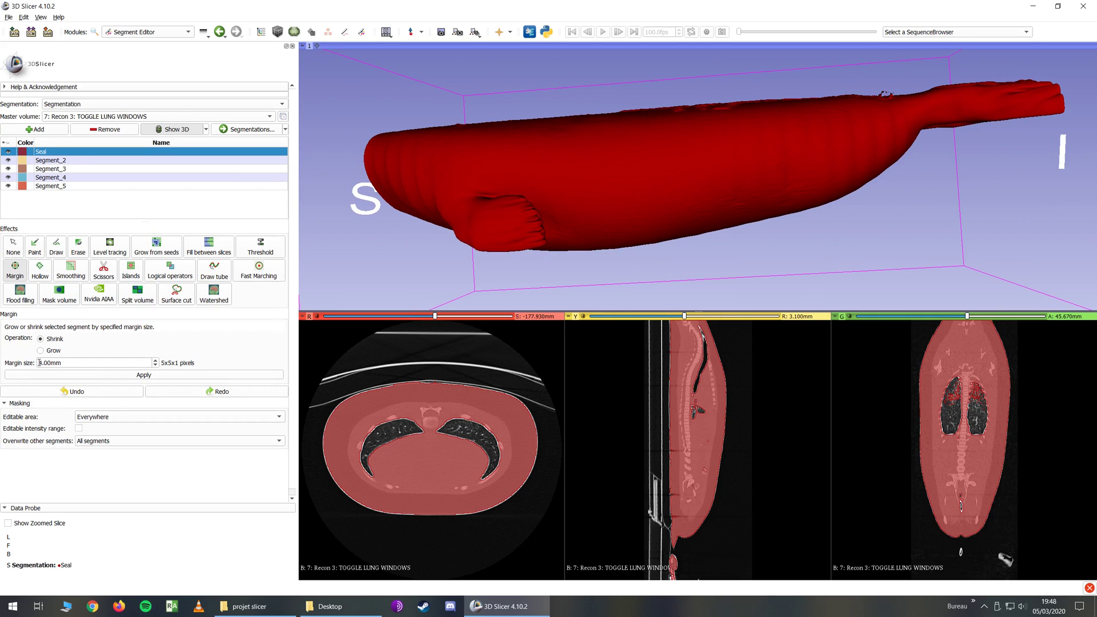
pyautogui.moveTo(612, 209); pyautogui.dragTo(627, 258)
pyautogui.click(68, 268)
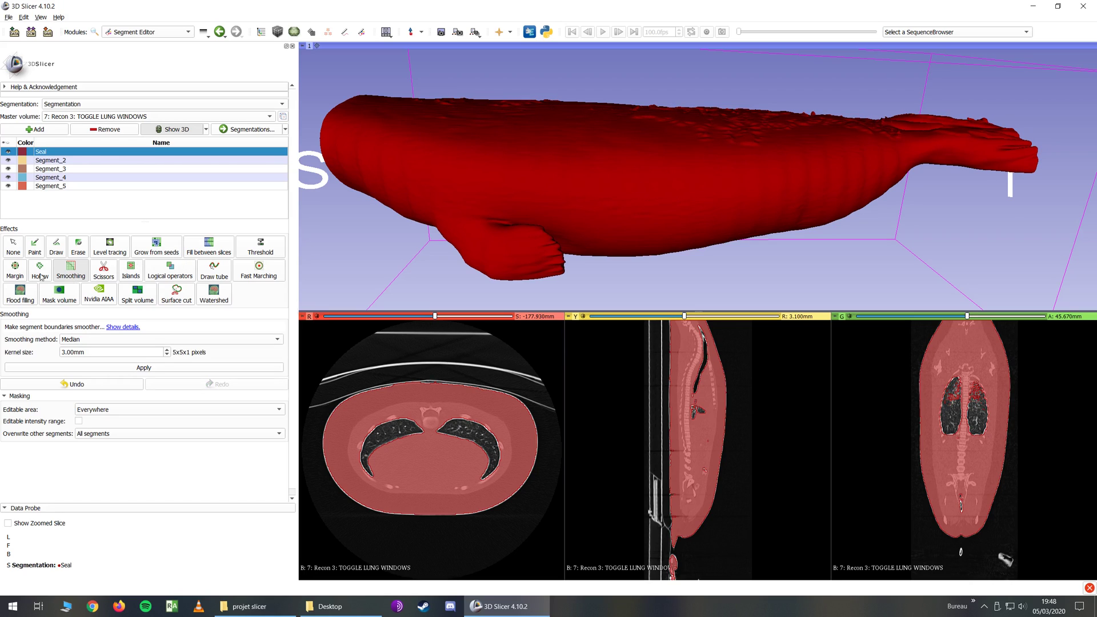
pyautogui.click(13, 269)
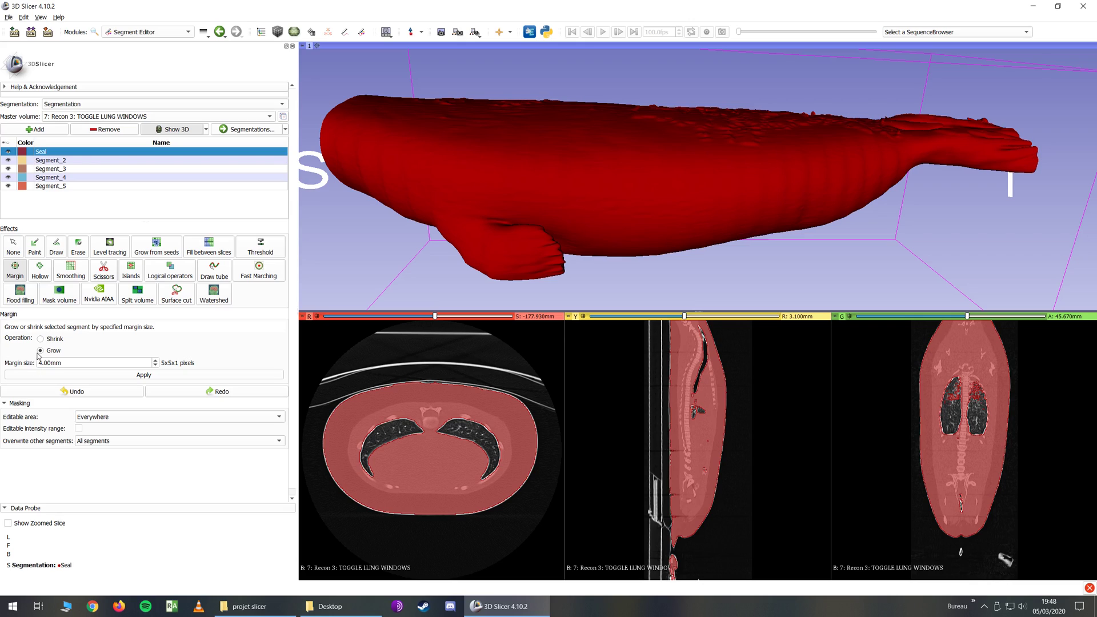
pyautogui.click(133, 376)
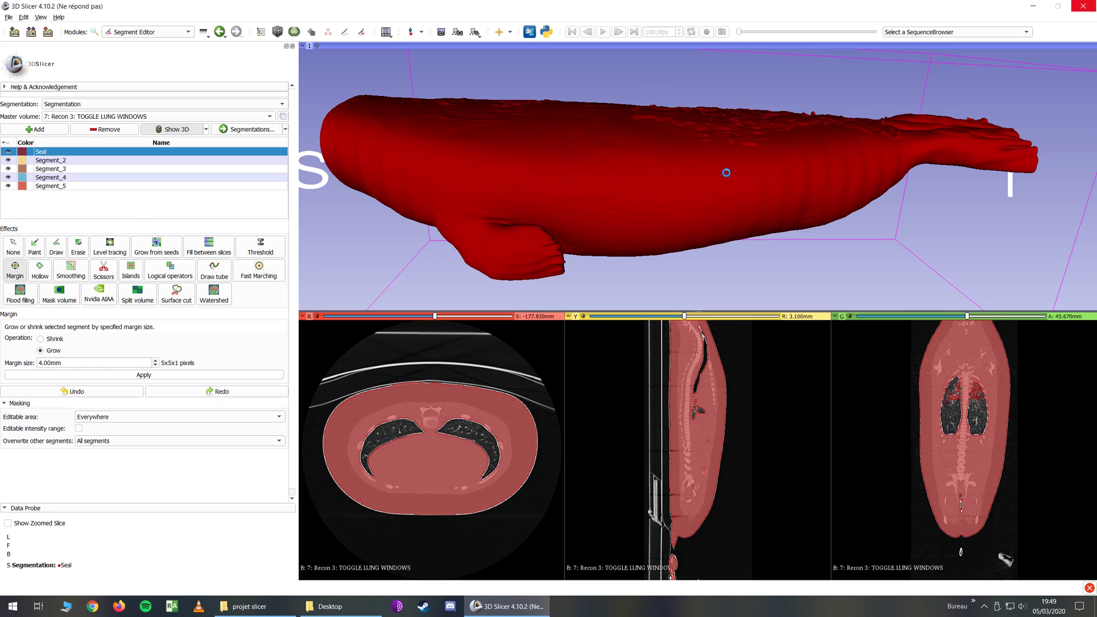
# Examine the grown Seal segment's coverage of the body and lungs across the axial, sagittal and coronal slices.
pyautogui.press('shift')
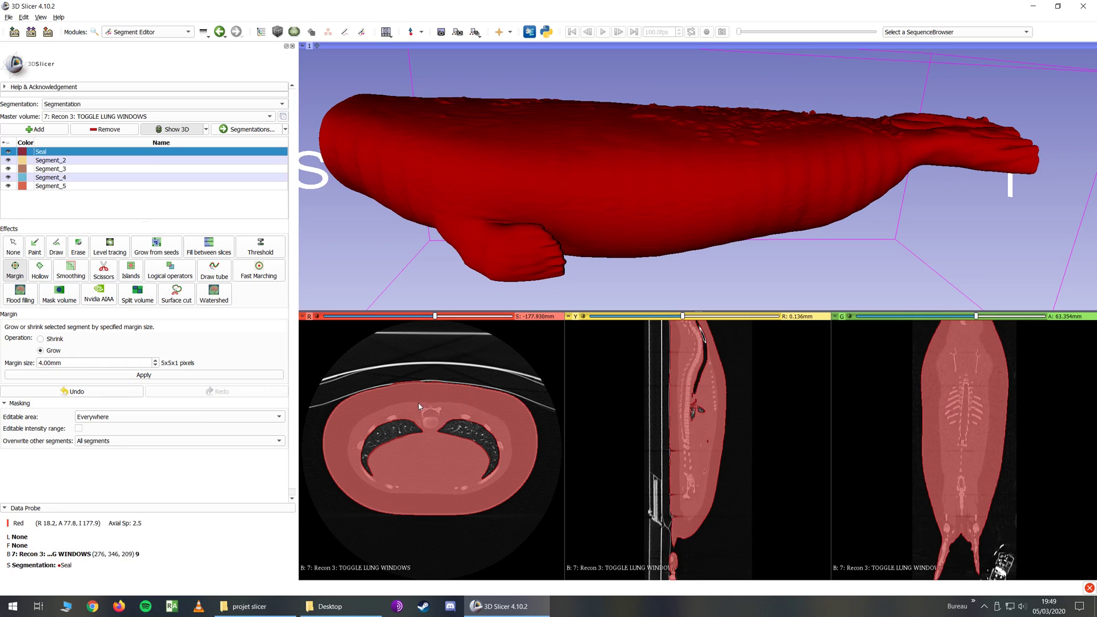
pyautogui.keyDown('ctrl'); pyautogui.scroll(-2, 423, 405); pyautogui.keyUp('ctrl')
pyautogui.keyDown('ctrl'); pyautogui.scroll(1, 444, 401); pyautogui.keyUp('ctrl')
pyautogui.press('shift')
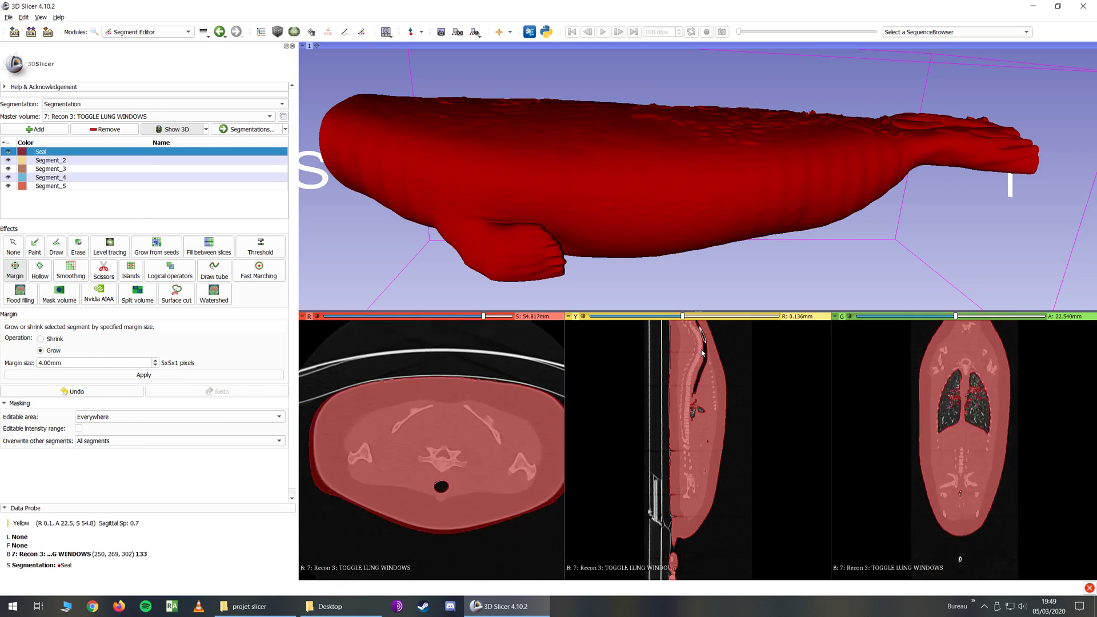
pyautogui.press('shift')
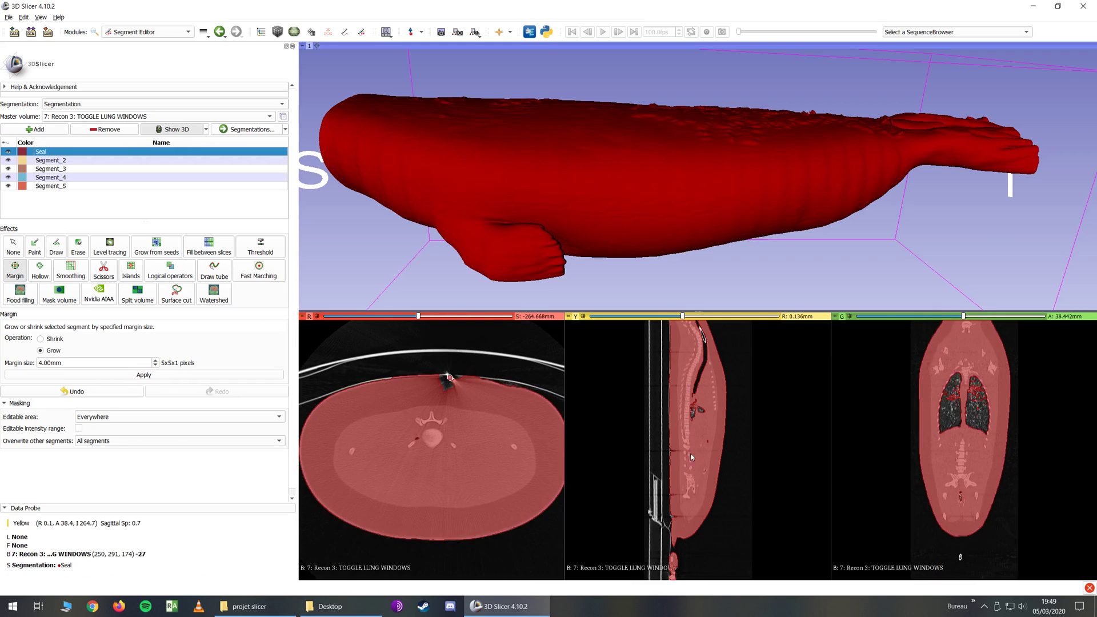
pyautogui.press('shift')
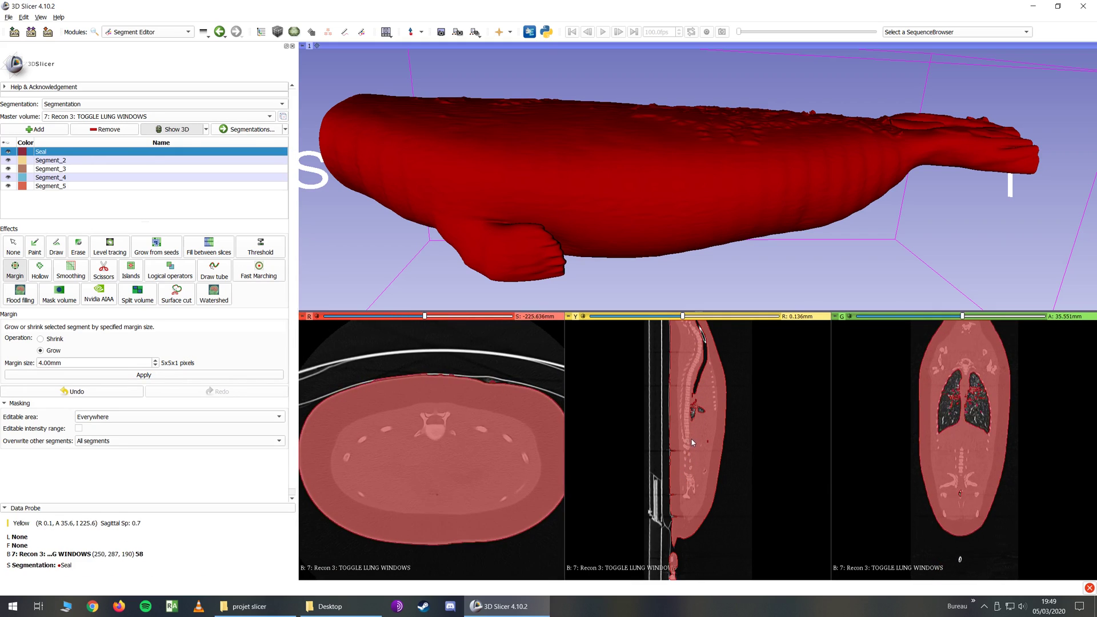
pyautogui.press('shift')
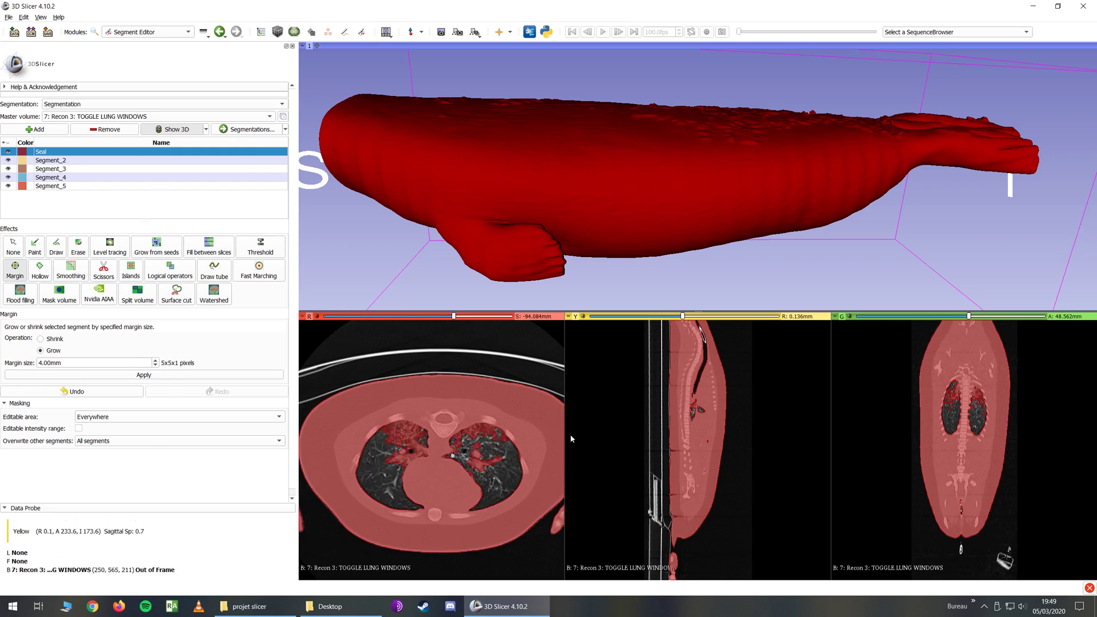
# Rename Segment_2 as lungs.
pyautogui.moveTo(458, 432); pyautogui.dragTo(409, 399, button='right')
pyautogui.click(52, 161)
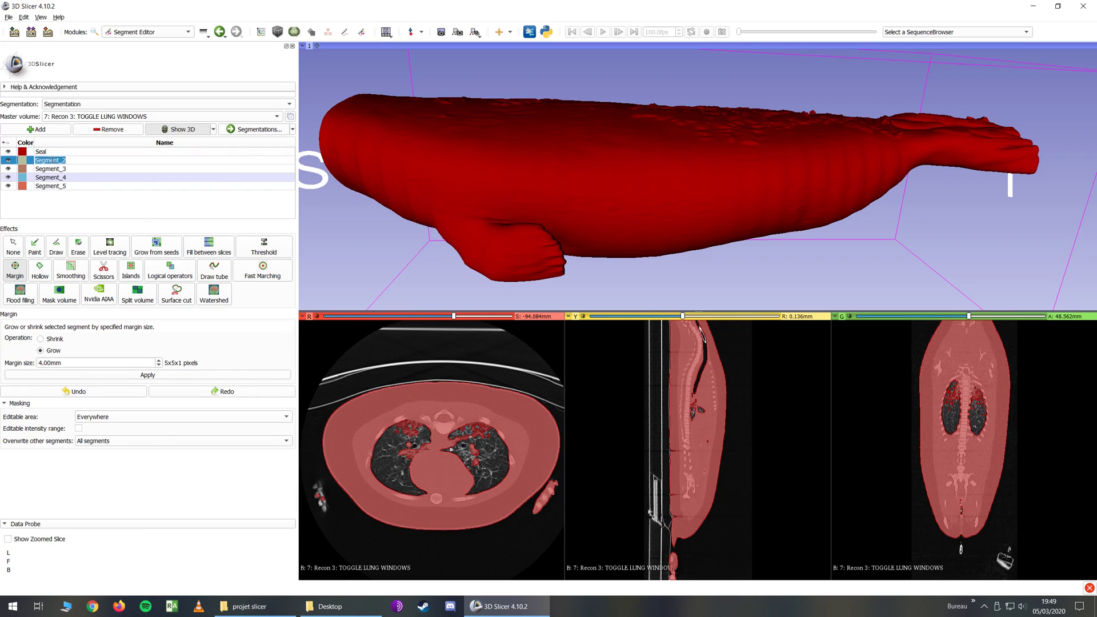
pyautogui.press('Return')
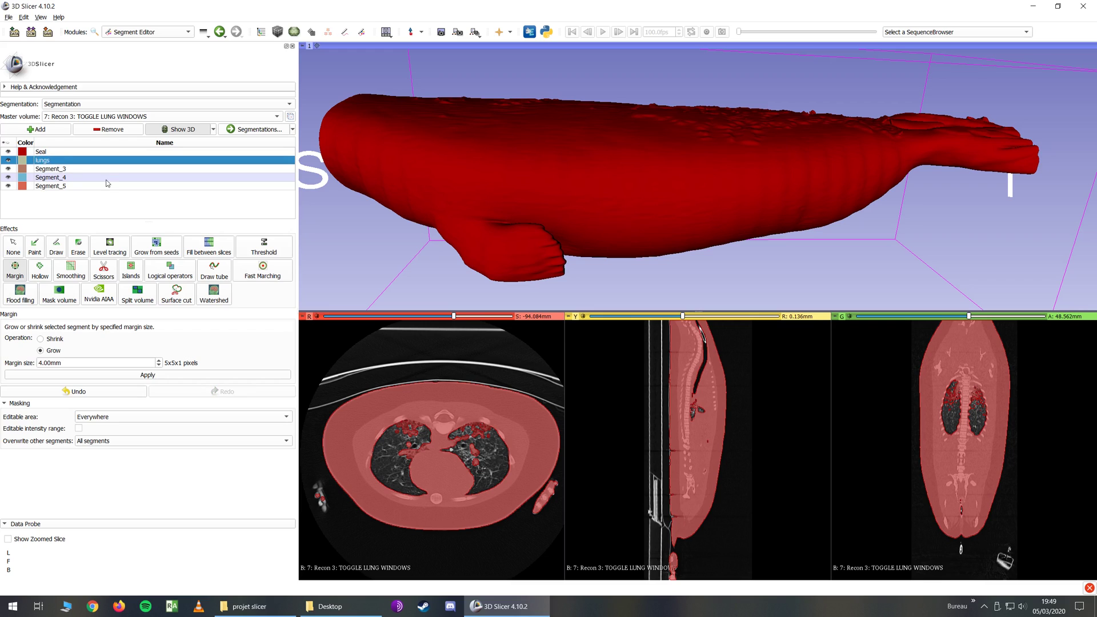
# Set the lungs segment's threshold range to -3024.00 through -134.95 and set overwriting of other segments to None.
pyautogui.click(264, 247)
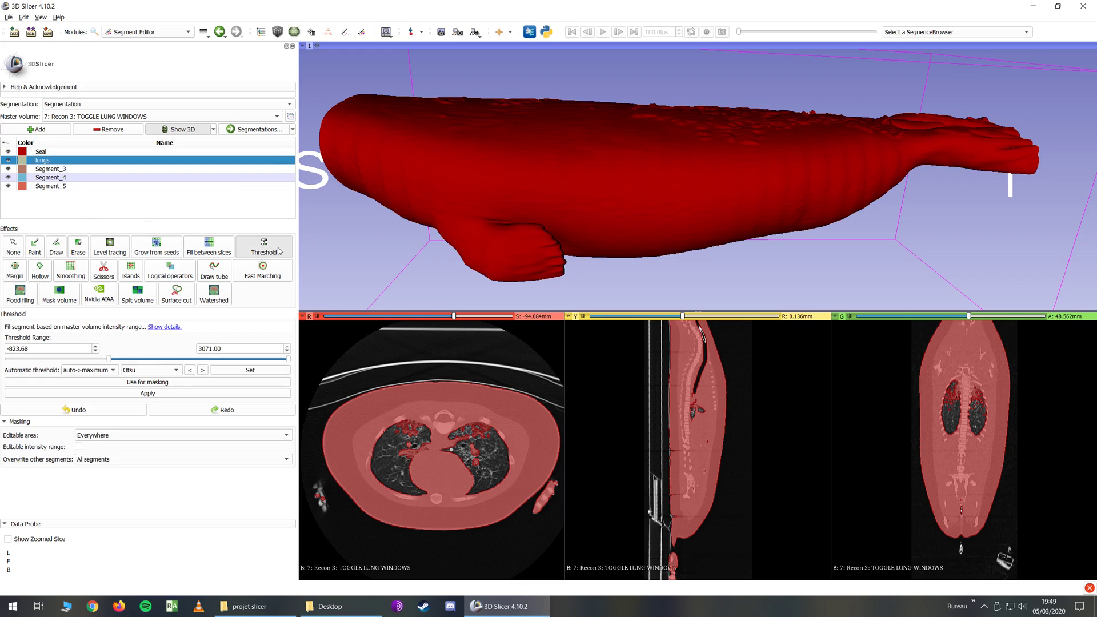
pyautogui.moveTo(109, 360); pyautogui.dragTo(4, 361)
pyautogui.moveTo(288, 359); pyautogui.dragTo(140, 360)
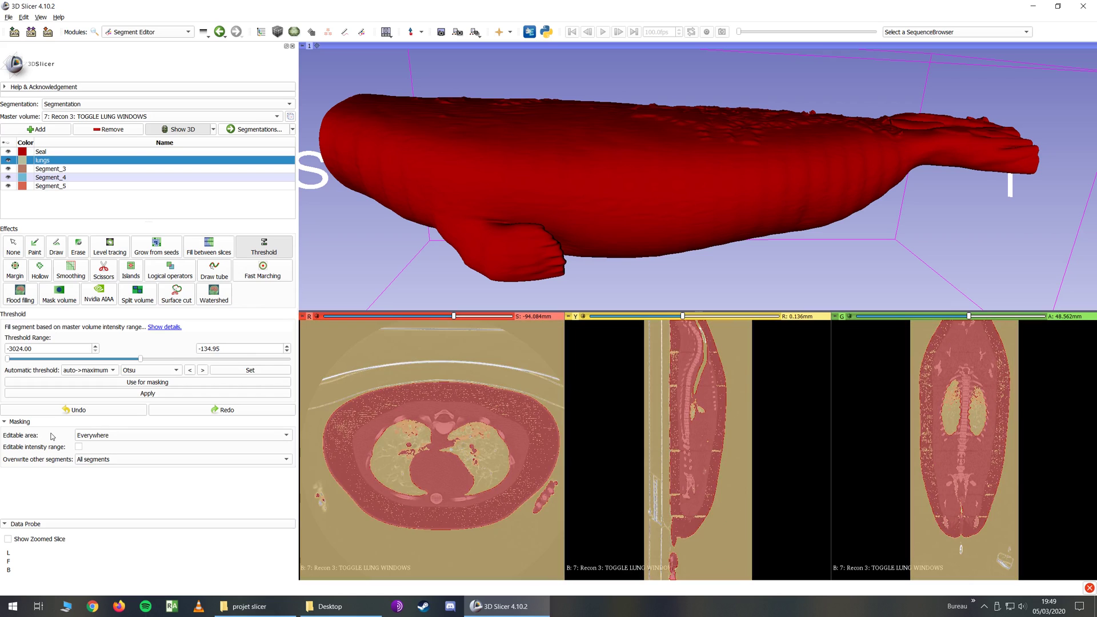
pyautogui.click(83, 460)
pyautogui.click(92, 484)
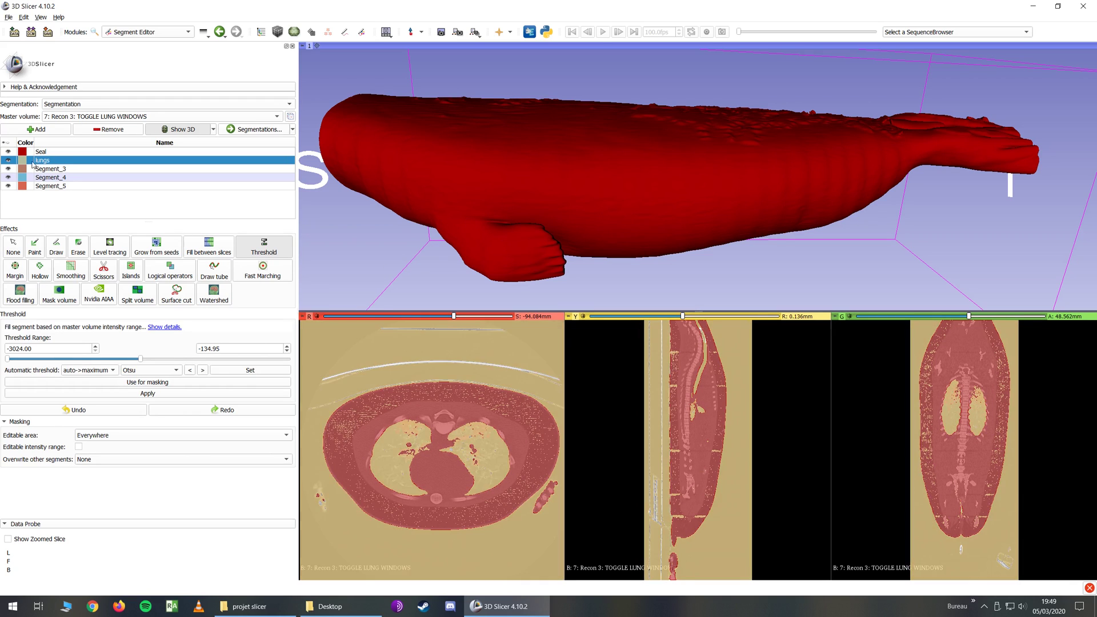
# Hide the Seal segment and raise the upper threshold for the lungs to -49.62.
pyautogui.click(8, 151)
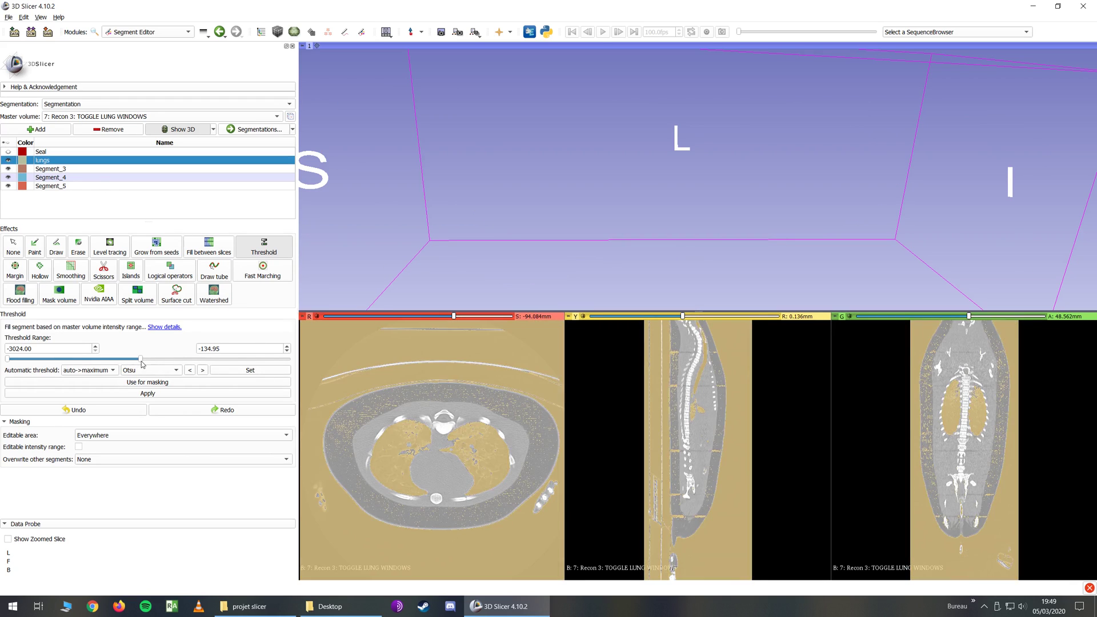
pyautogui.moveTo(141, 359); pyautogui.dragTo(144, 359)
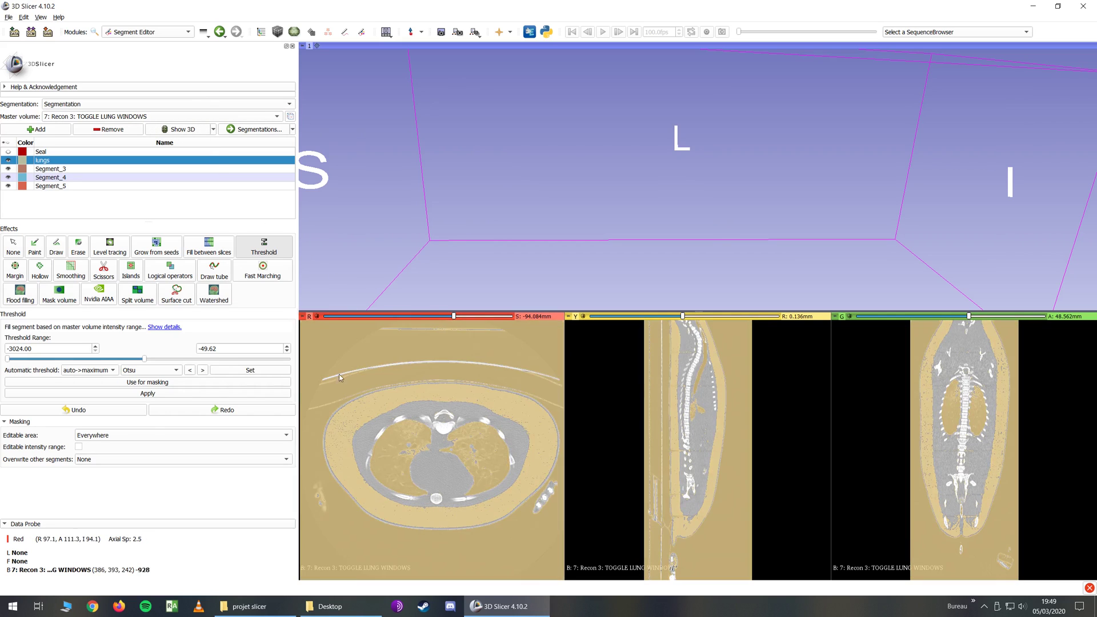
# Change the lungs segment's color to blue.
pyautogui.doubleClick(22, 161)
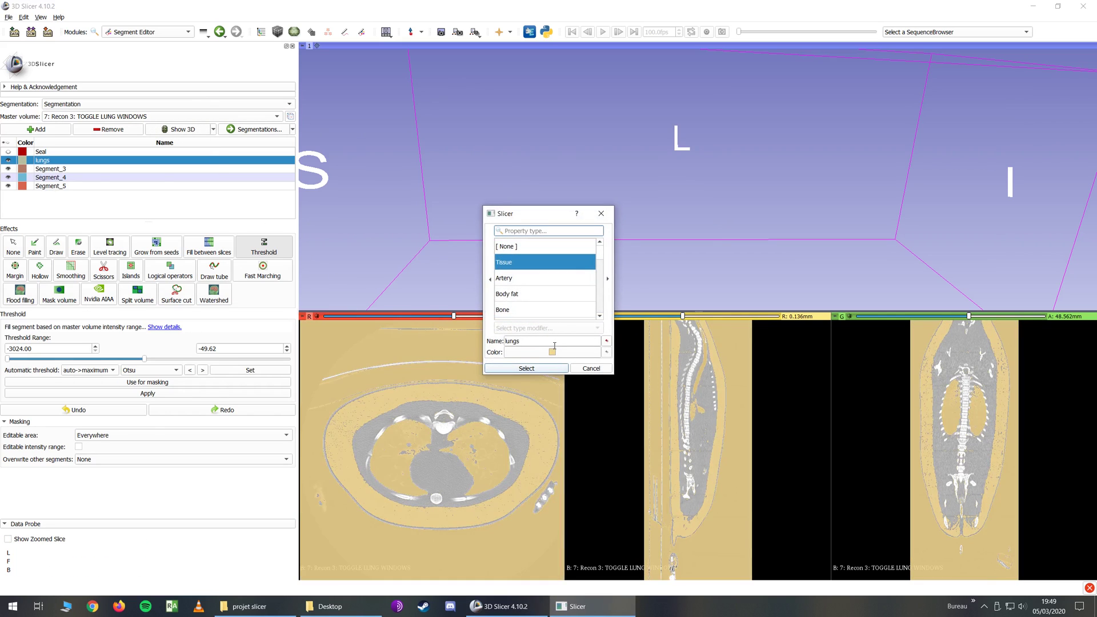
pyautogui.click(552, 351)
pyautogui.click(594, 217)
pyautogui.click(614, 380)
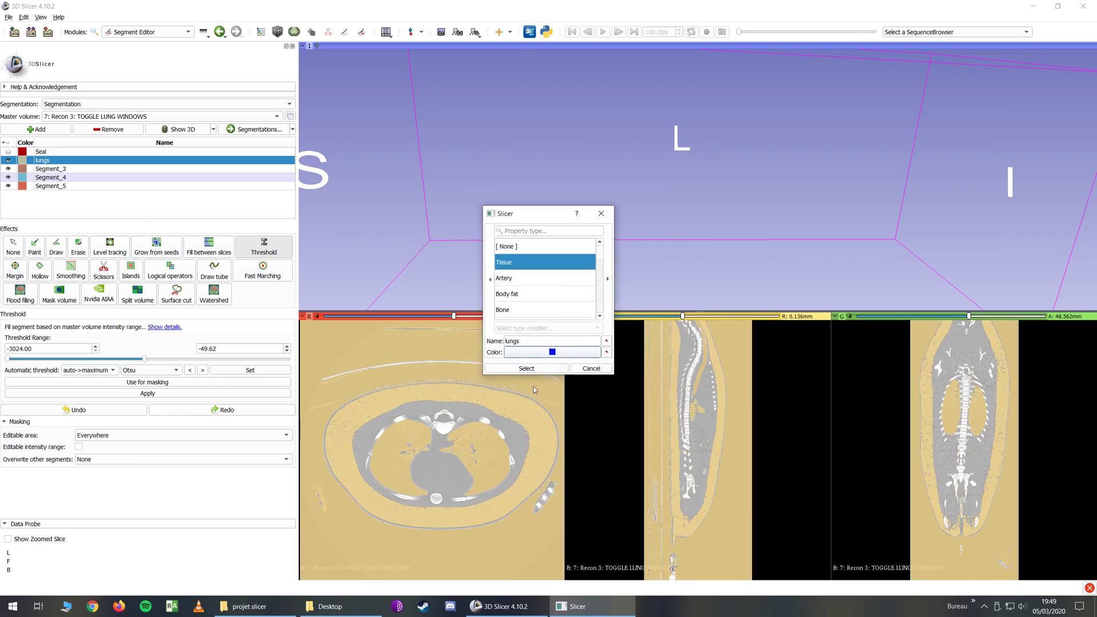
pyautogui.click(527, 369)
# Lower the upper threshold to -208.09, checking the lung coverage in the slices, and apply the threshold to the lungs segment.
pyautogui.press('shift')
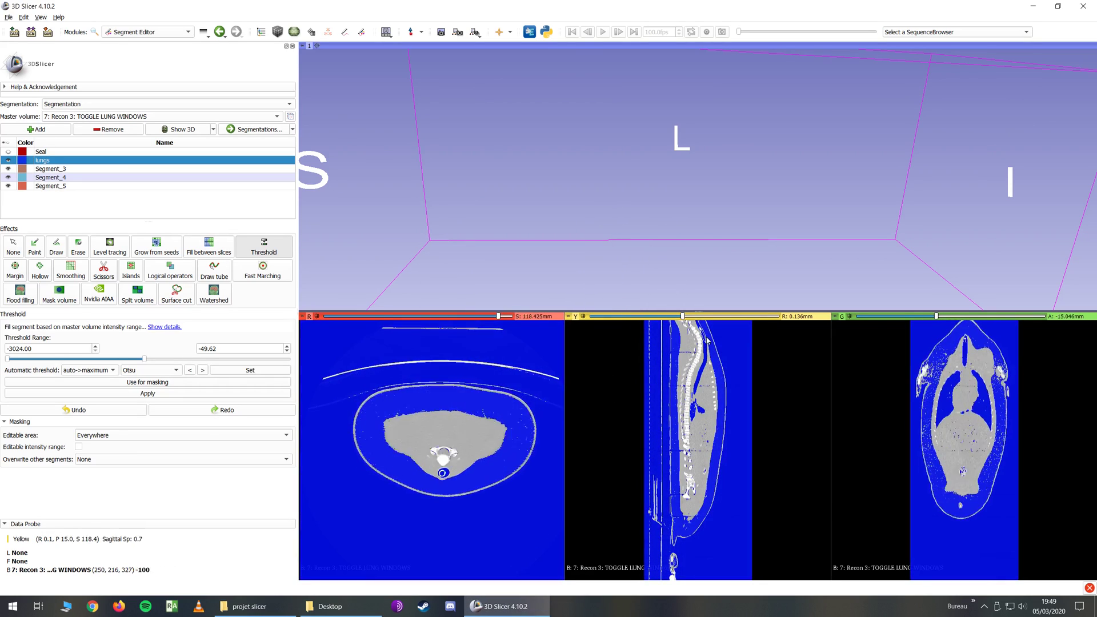
pyautogui.press('shift')
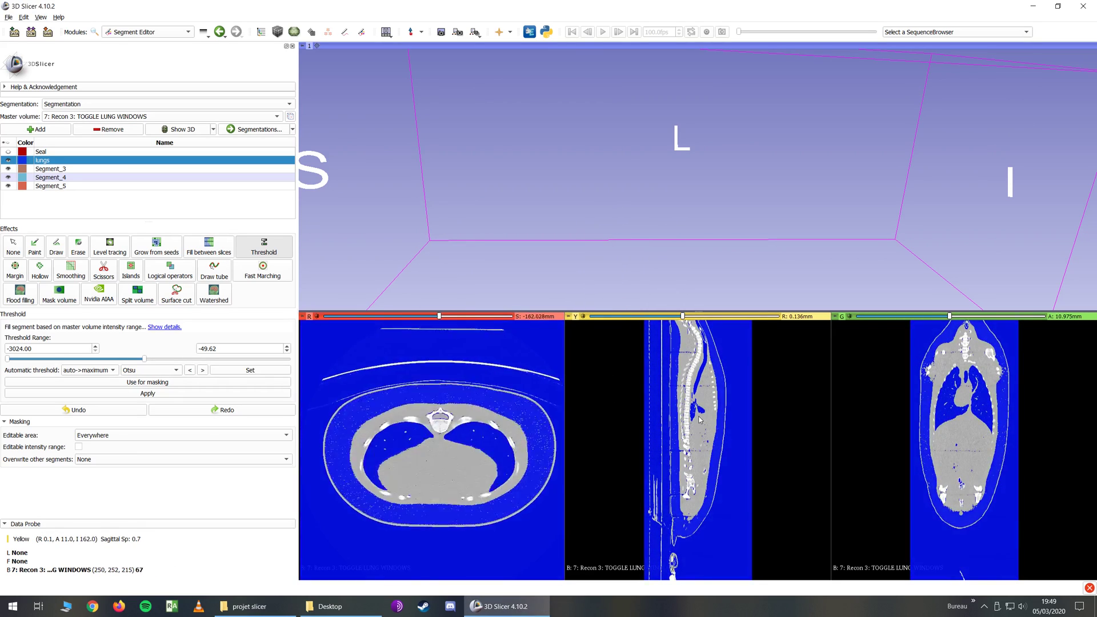
pyautogui.moveTo(146, 361); pyautogui.dragTo(139, 362)
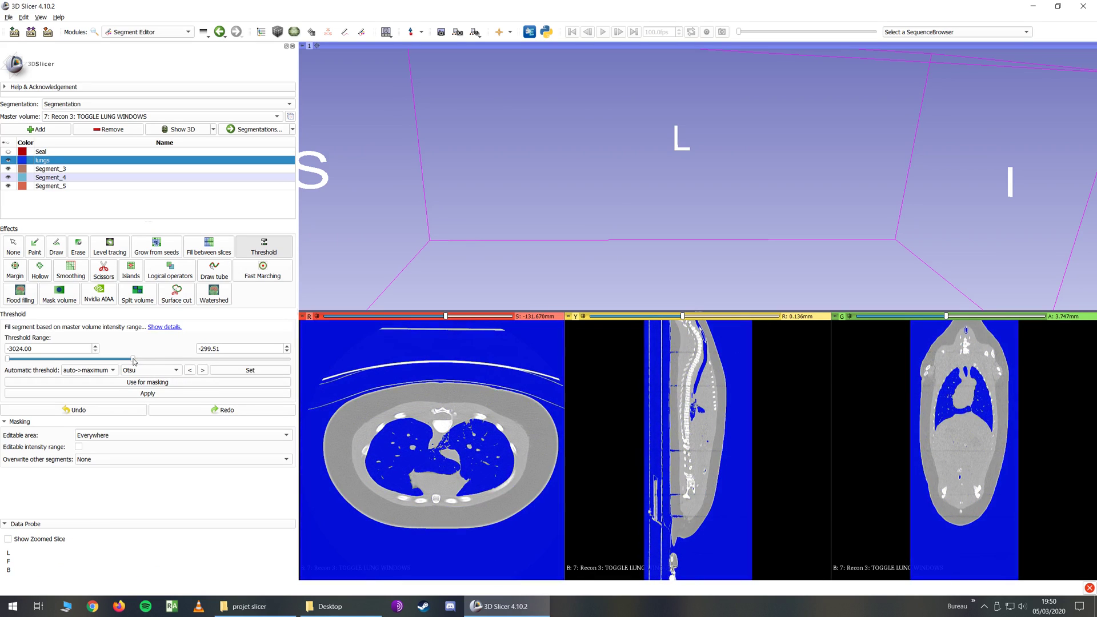
pyautogui.moveTo(142, 361); pyautogui.dragTo(139, 362)
pyautogui.press('shift')
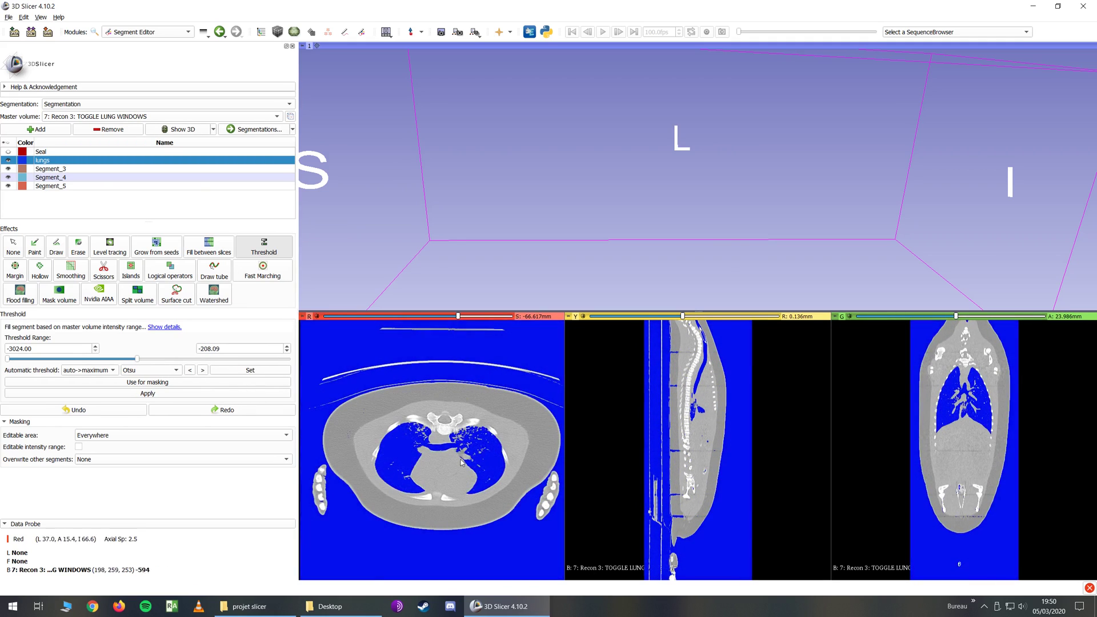
pyautogui.press('shift')
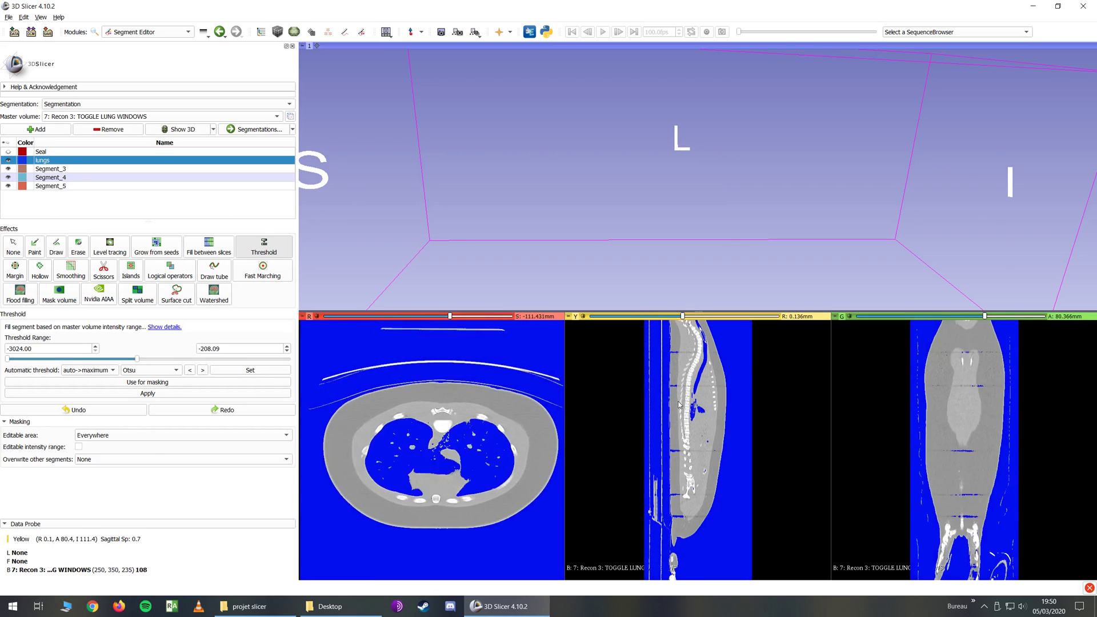
pyautogui.press('shift')
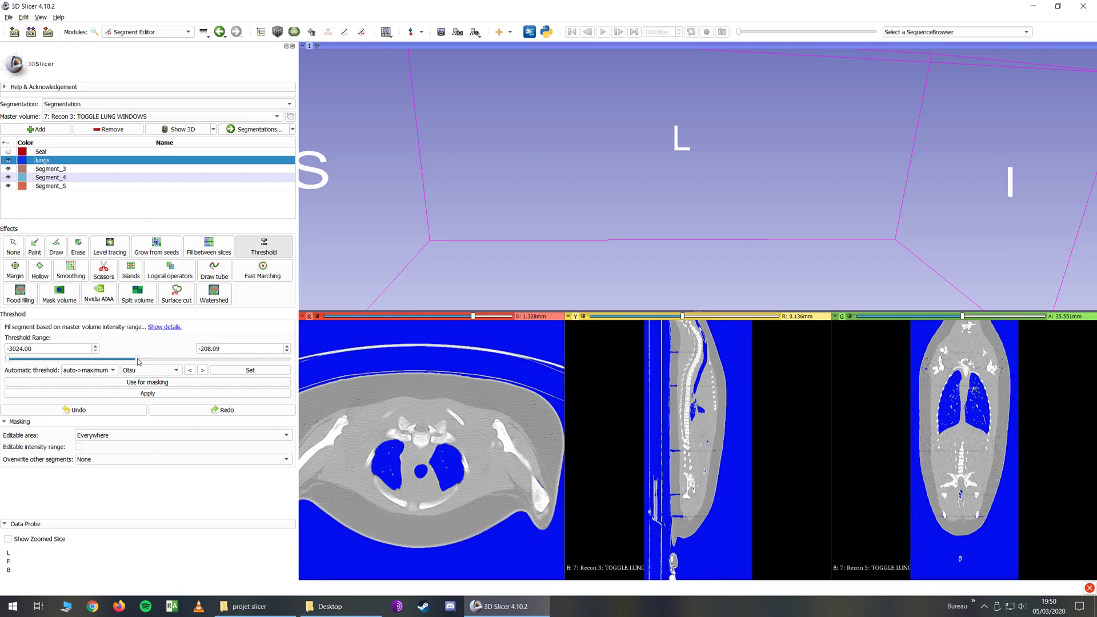
pyautogui.click(148, 394)
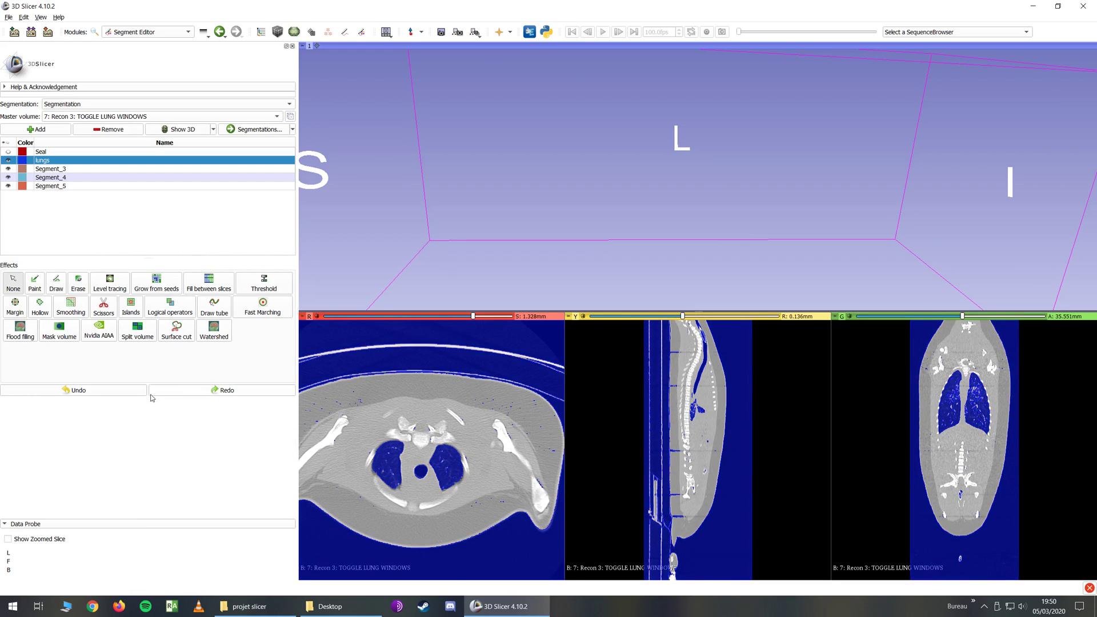
# Isolate the lungs from the surrounding air in the lungs segment using the Islands effect's Keep selected island option.
pyautogui.keyDown('ctrl'); pyautogui.scroll(-2, 461, 431); pyautogui.keyUp('ctrl')
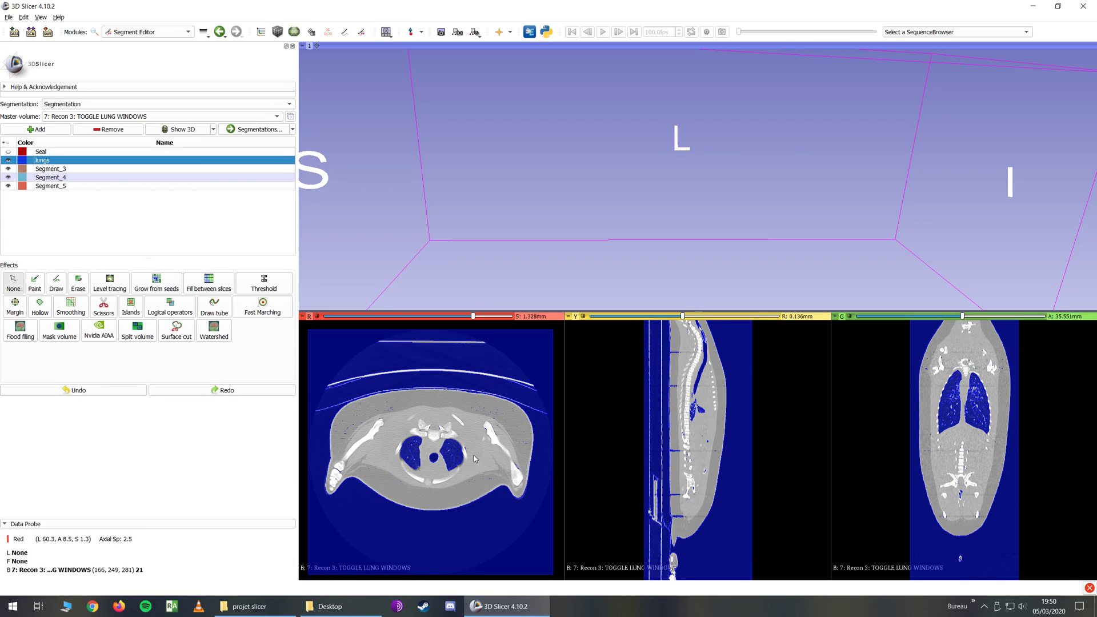
pyautogui.press('shift')
pyautogui.keyDown('ctrl'); pyautogui.scroll(1, 444, 453); pyautogui.keyUp('ctrl')
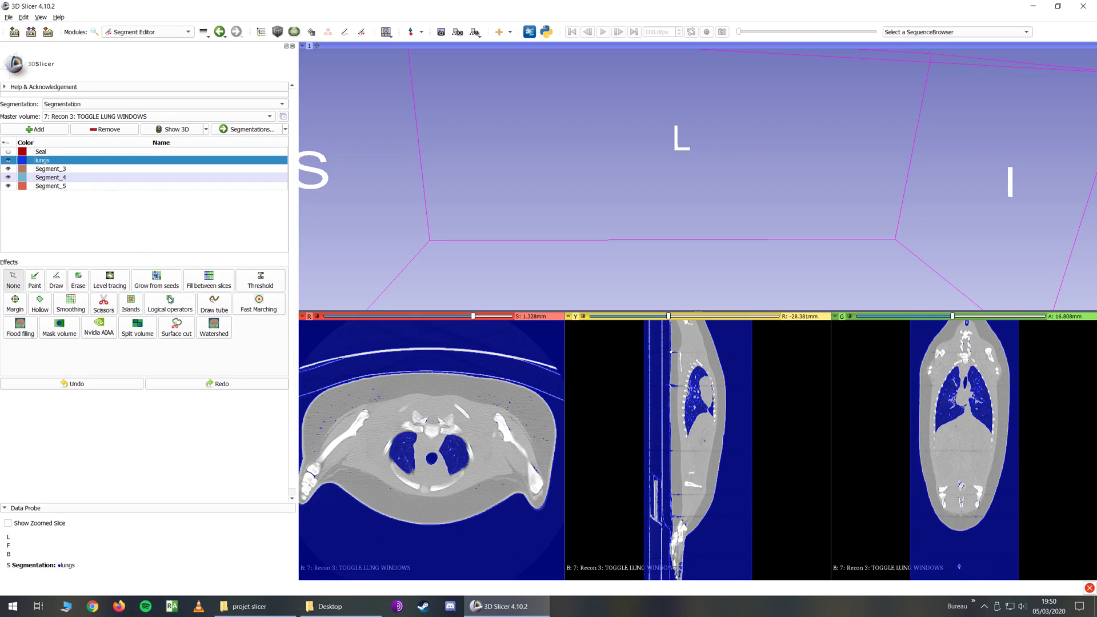
pyautogui.click(130, 312)
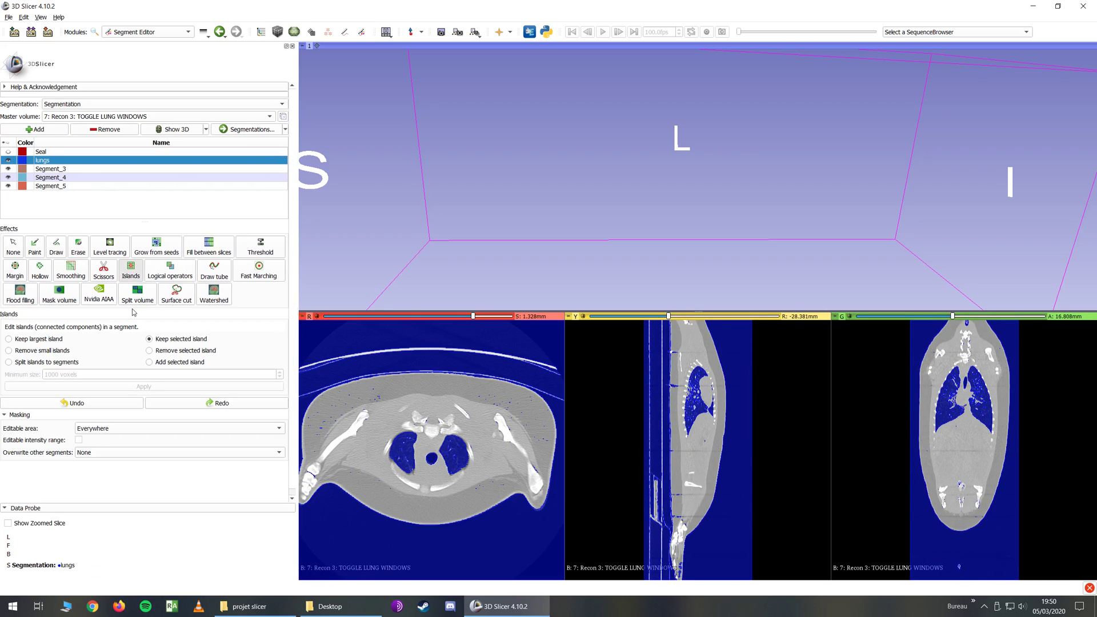
pyautogui.click(407, 449)
pyautogui.press('shift')
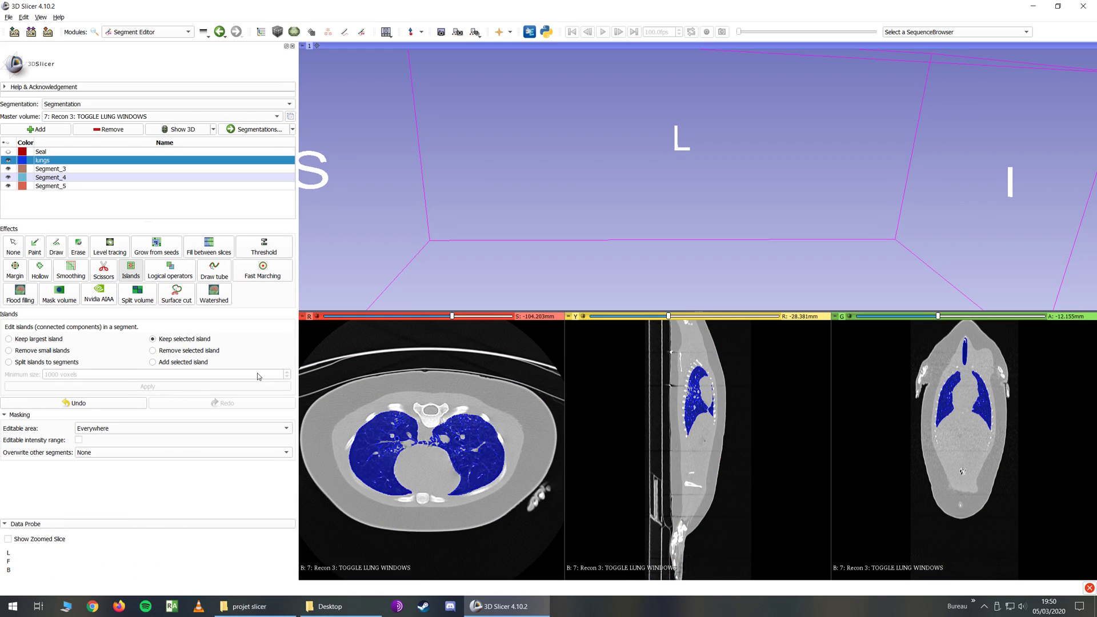
# Smooth the lungs segment with the Closing (fill holes) method, using a kernel size of 3.00 mm.
pyautogui.click(70, 269)
pyautogui.click(79, 339)
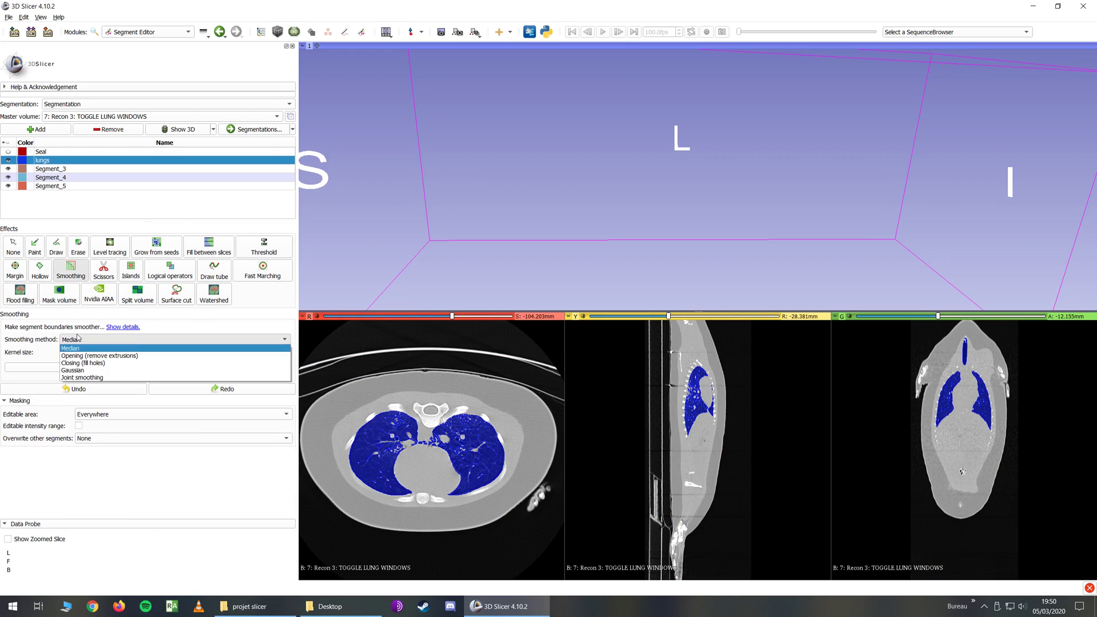
pyautogui.click(89, 364)
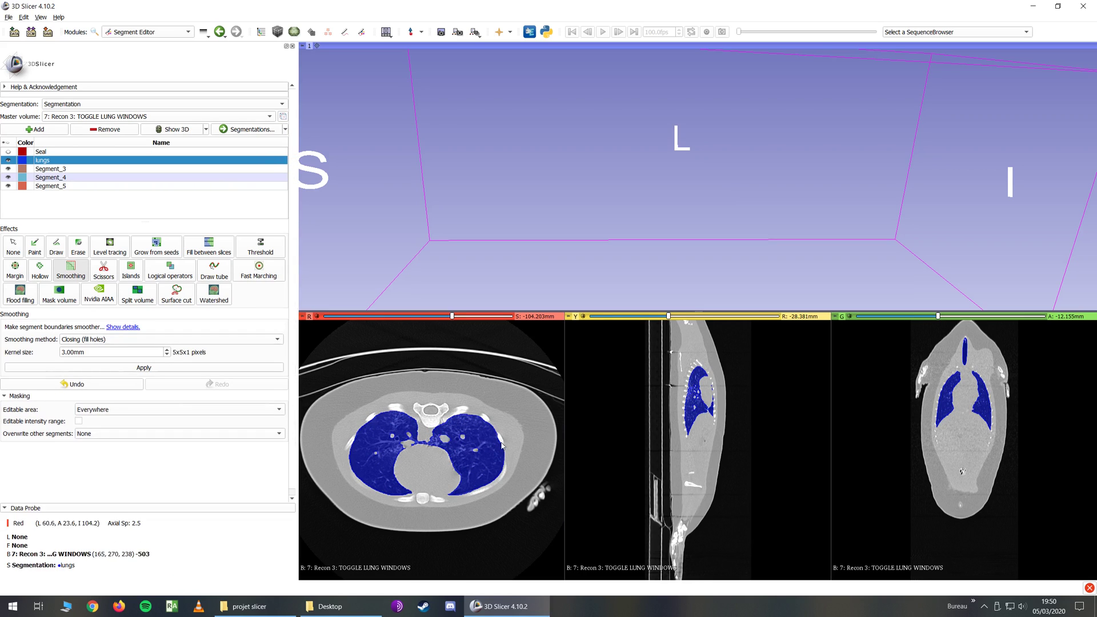
pyautogui.press('shift')
pyautogui.press('shift')
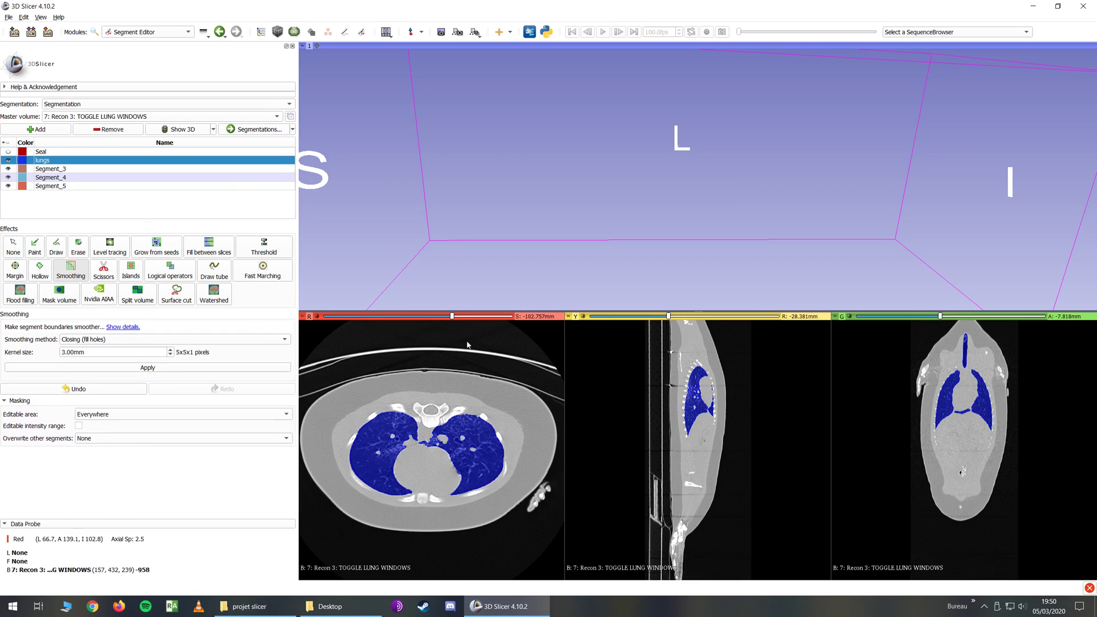
# Show the Seal segment, add the lungs segment to it with the Logical operators effect, and hide the lungs segment.
pyautogui.click(8, 151)
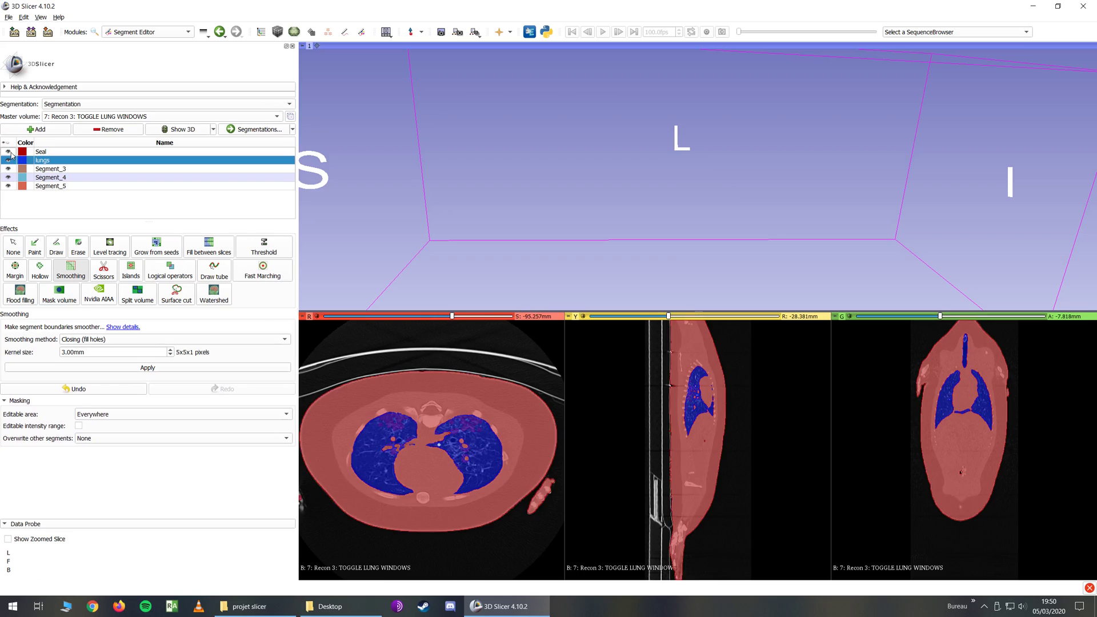
pyautogui.click(47, 153)
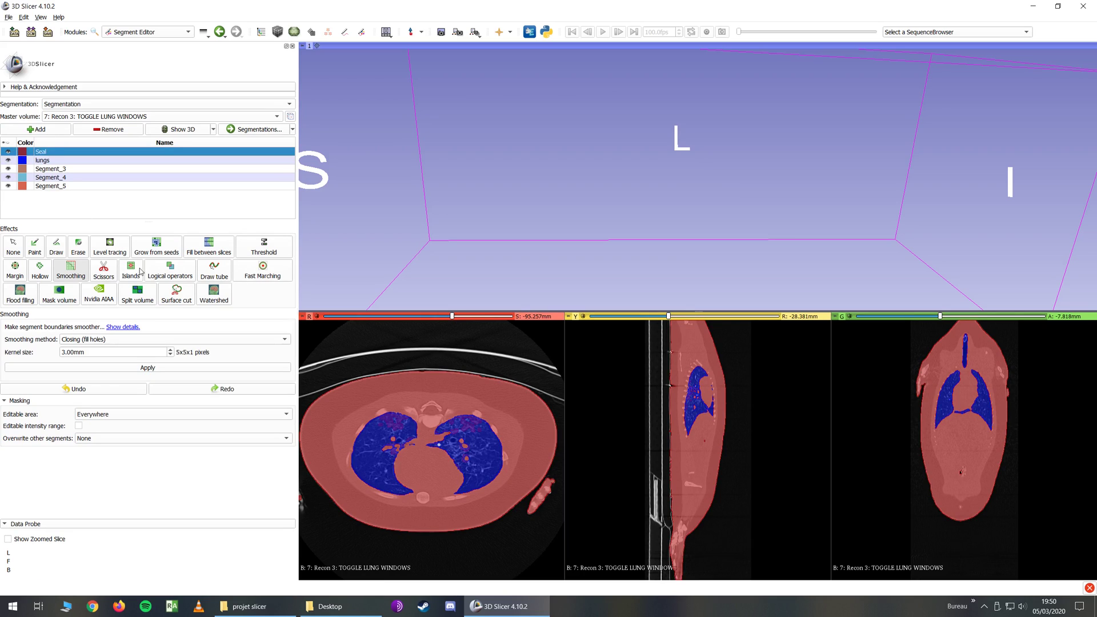
pyautogui.press('shift')
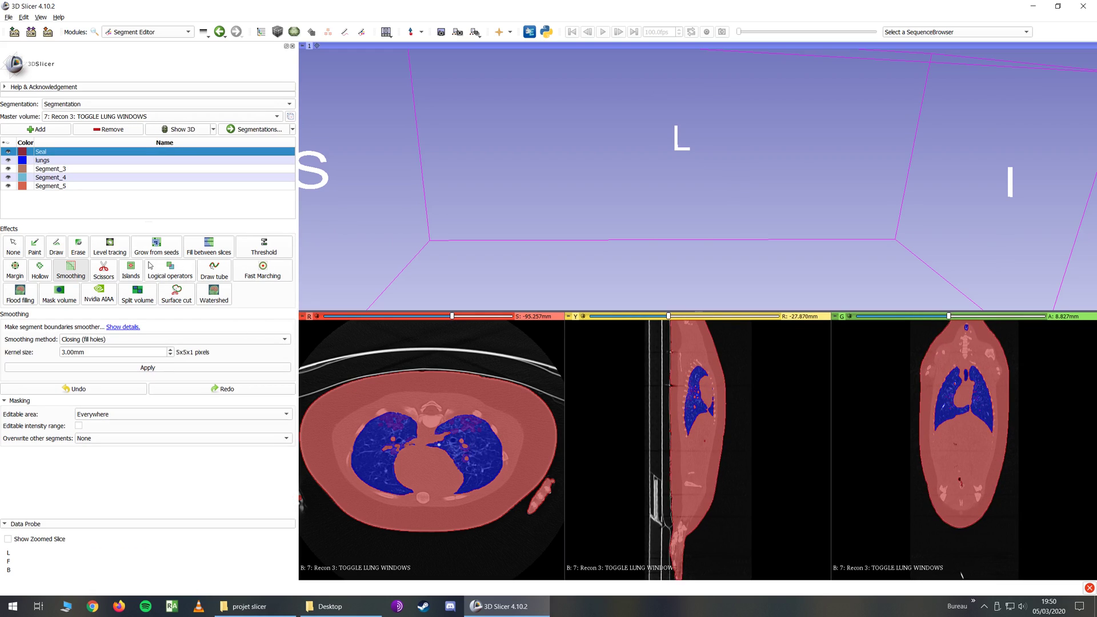
pyautogui.click(157, 277)
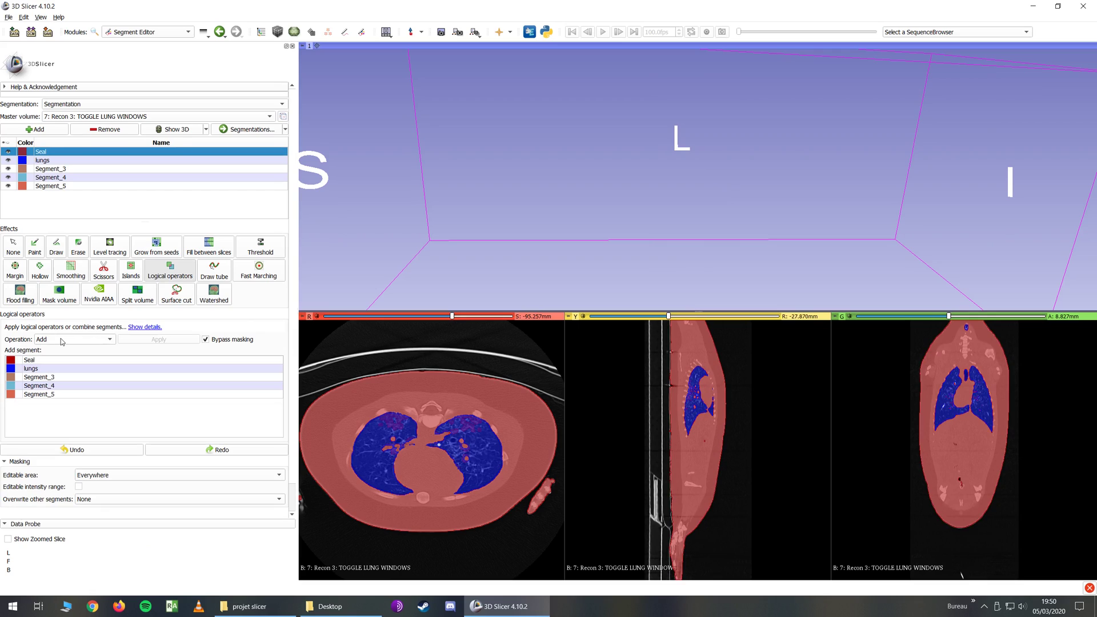
pyautogui.click(31, 369)
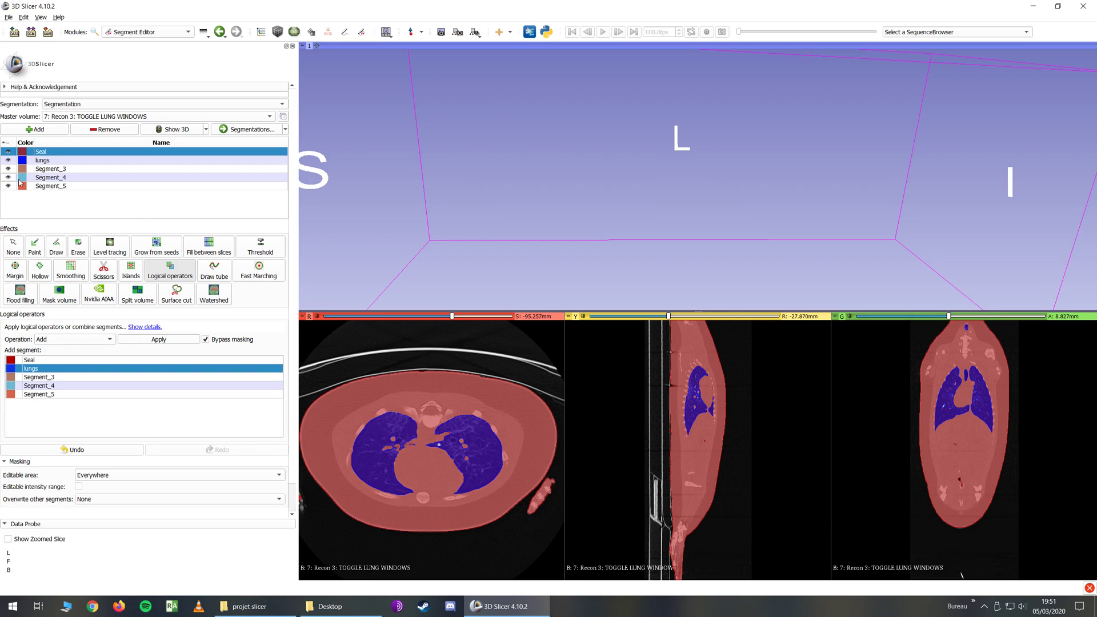
pyautogui.click(8, 161)
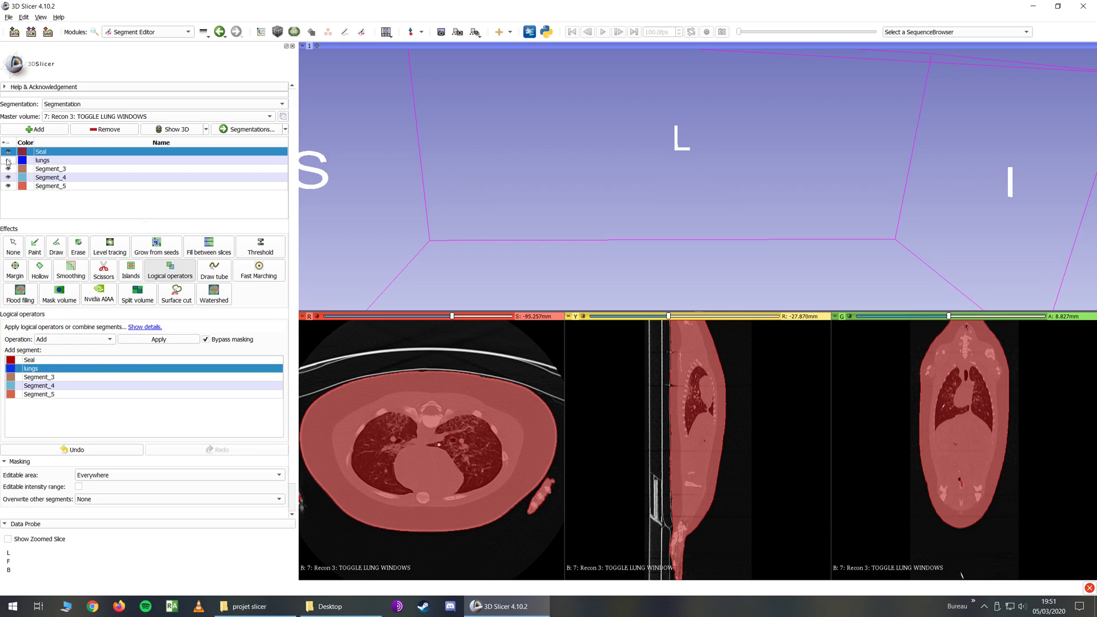
pyautogui.scroll(-6, 416, 454)
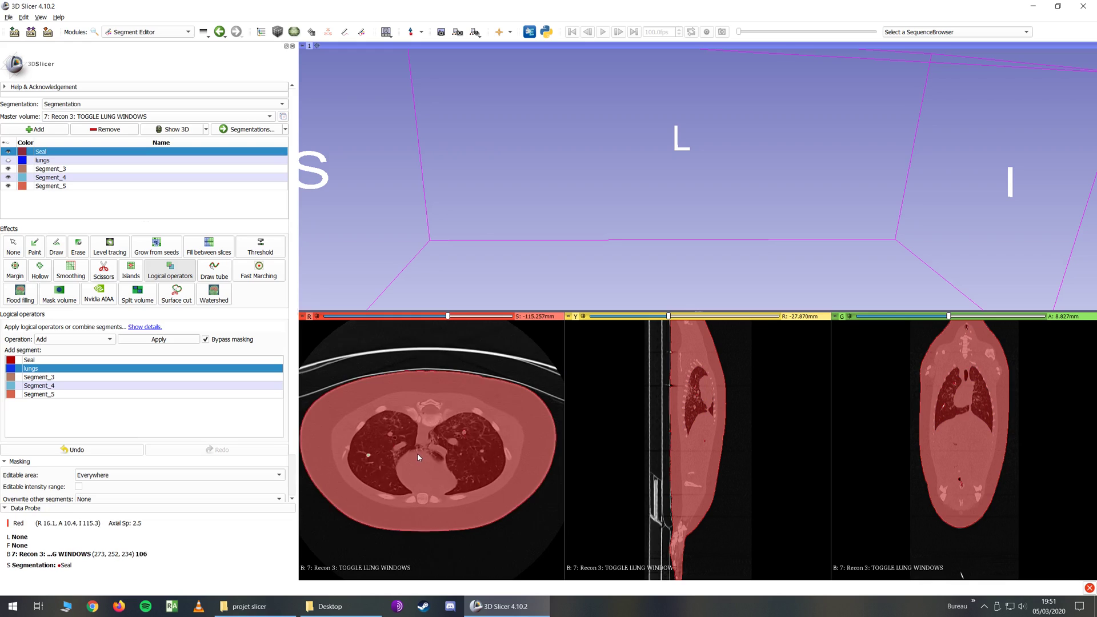
# Paint over the remaining gaps in the Seal segment's lung area with a sphere brush of 7% diameter, checking the axial slices.
pyautogui.click(34, 246)
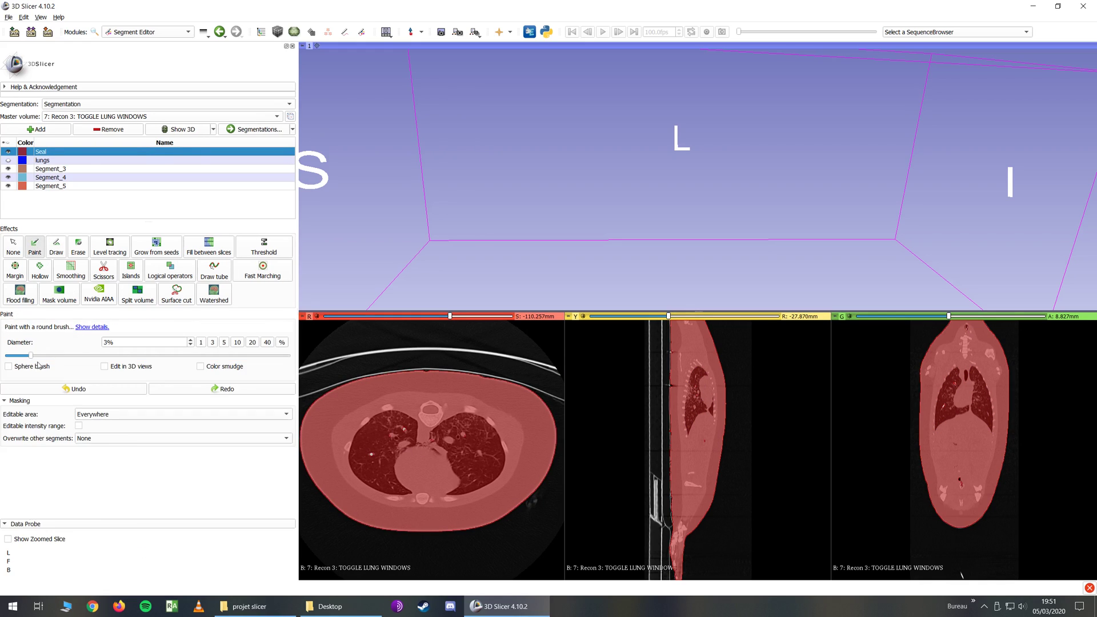
pyautogui.click(9, 369)
pyautogui.keyDown('shift'); pyautogui.scroll(5, 372, 447); pyautogui.keyUp('shift')
pyautogui.moveTo(372, 448)
pyautogui.mouseDown()
pyautogui.moveTo(414, 433)
pyautogui.moveTo(449, 452)
pyautogui.mouseUp()
pyautogui.scroll(-8, 489, 459)
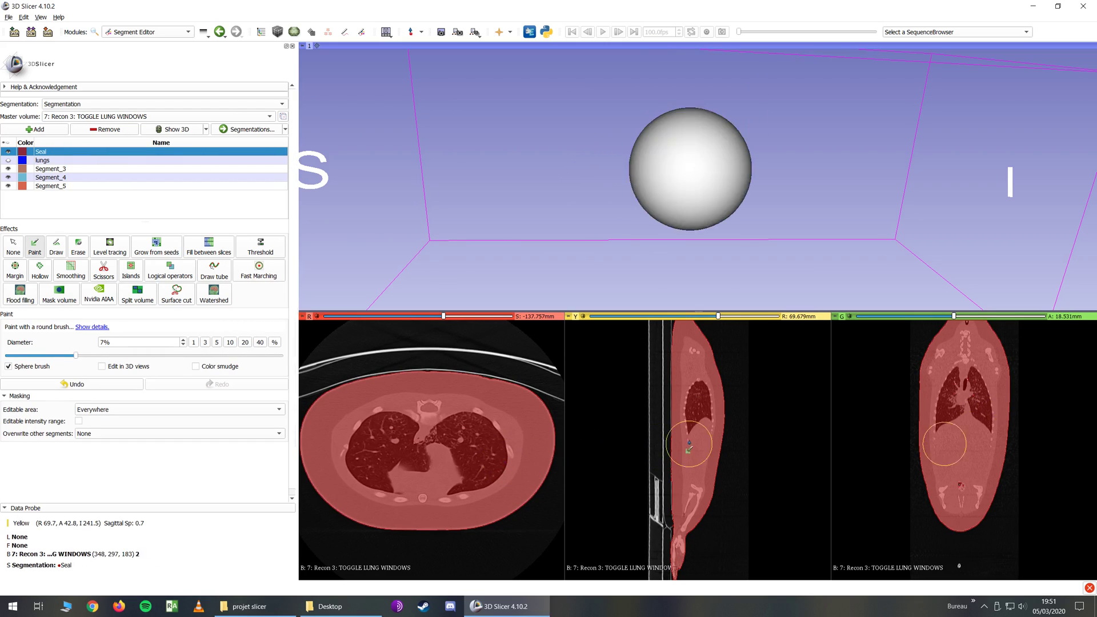
pyautogui.press('shift')
pyautogui.scroll(-5, 454, 452)
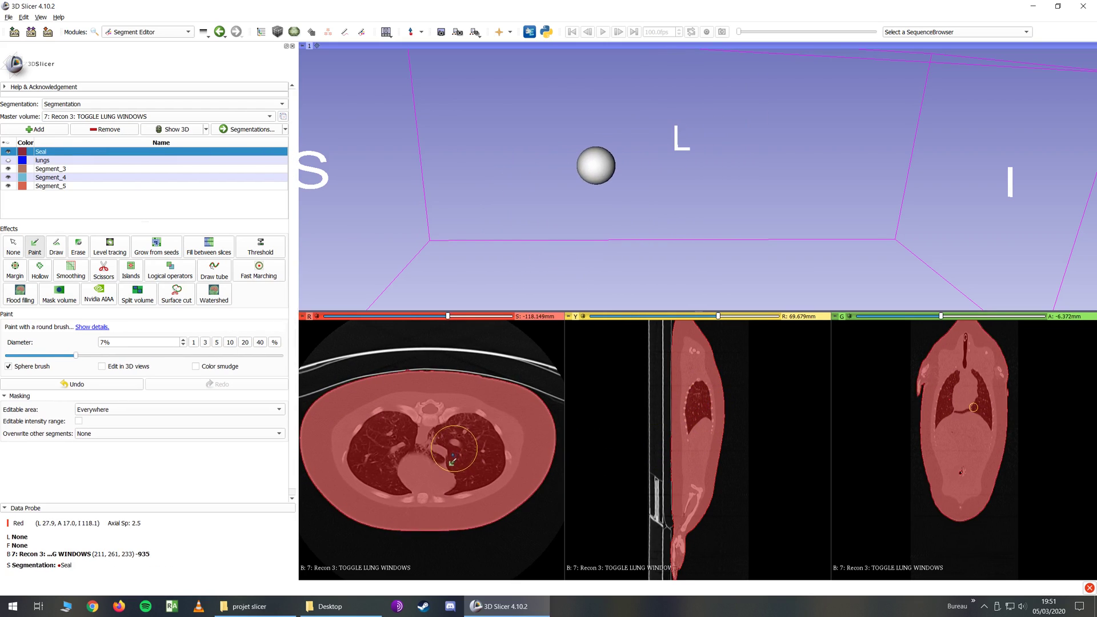
pyautogui.scroll(14, 450, 459)
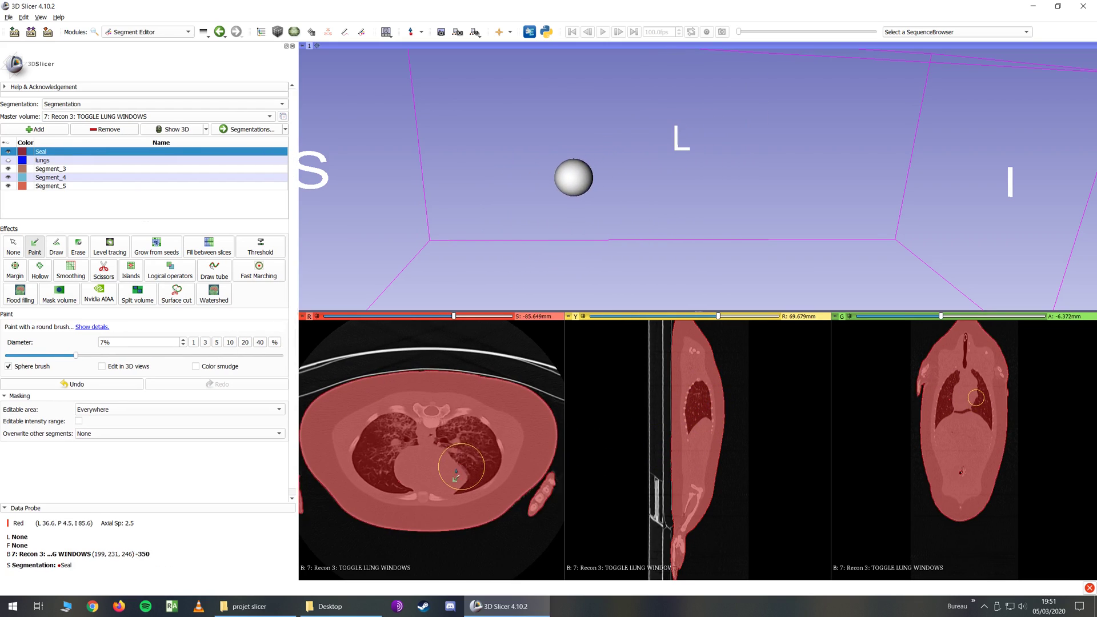
pyautogui.scroll(6, 379, 482)
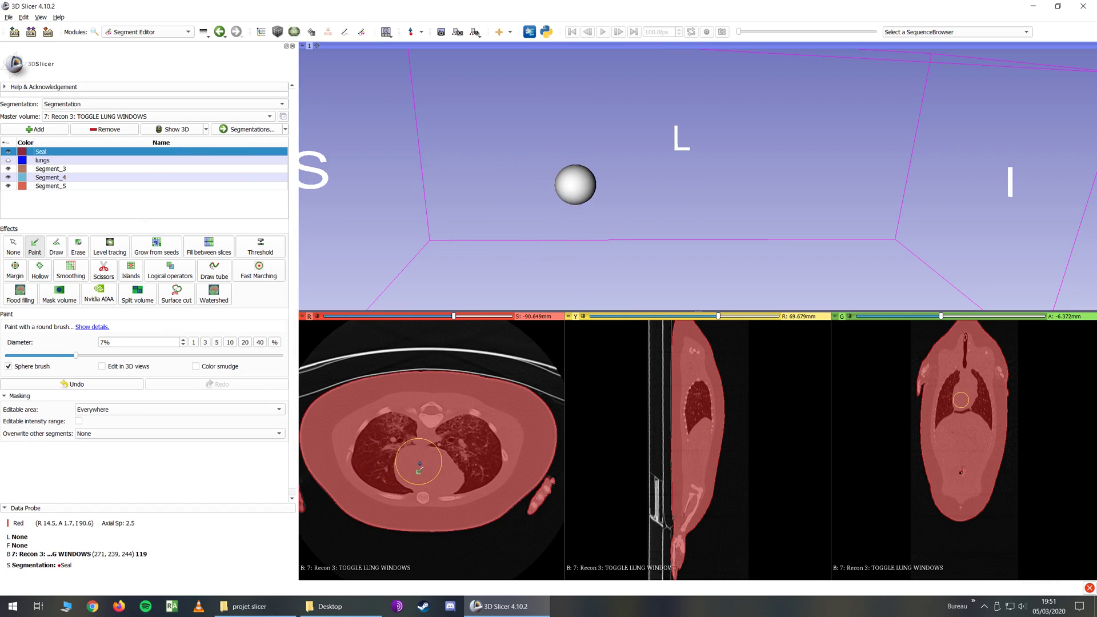
pyautogui.scroll(5, 441, 475)
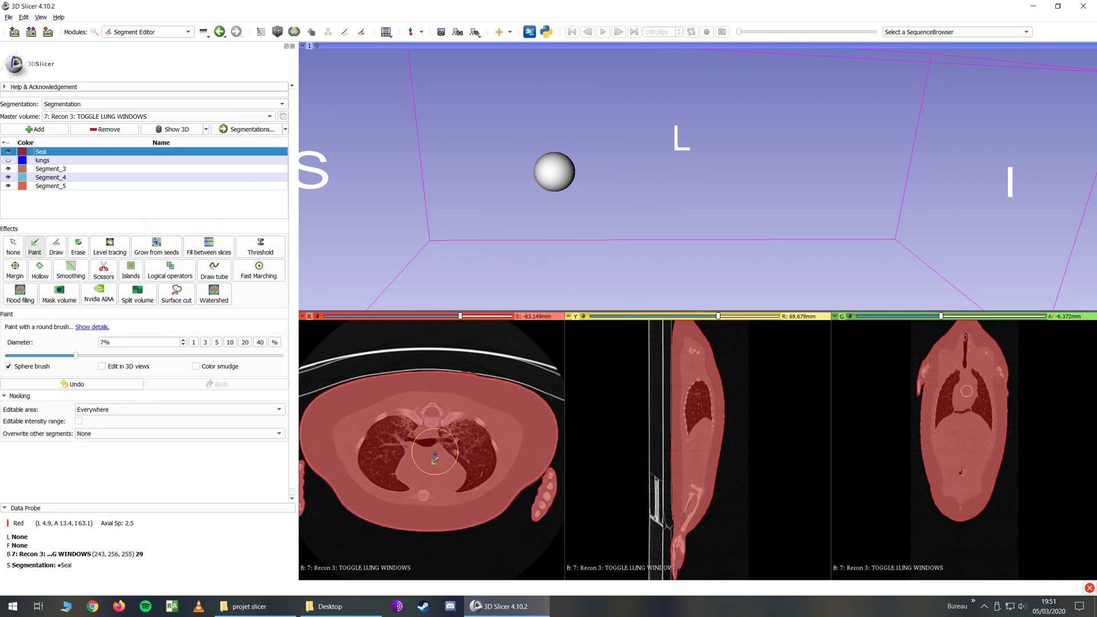
# Smooth the Seal segment with the Closing (fill holes) method, using a kernel size of 5.00 mm.
pyautogui.click(69, 273)
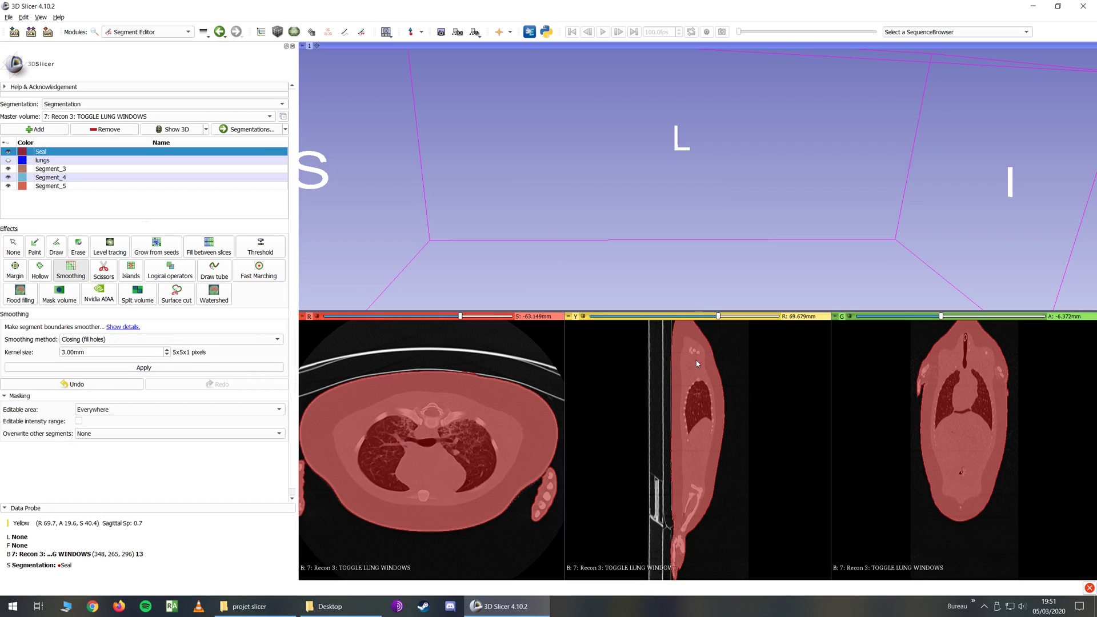
pyautogui.press('shift')
pyautogui.scroll(-5, 517, 436)
pyautogui.scroll(4, 516, 438)
pyautogui.scroll(5, 517, 433)
pyautogui.scroll(-8, 518, 429)
pyautogui.scroll(4, 516, 432)
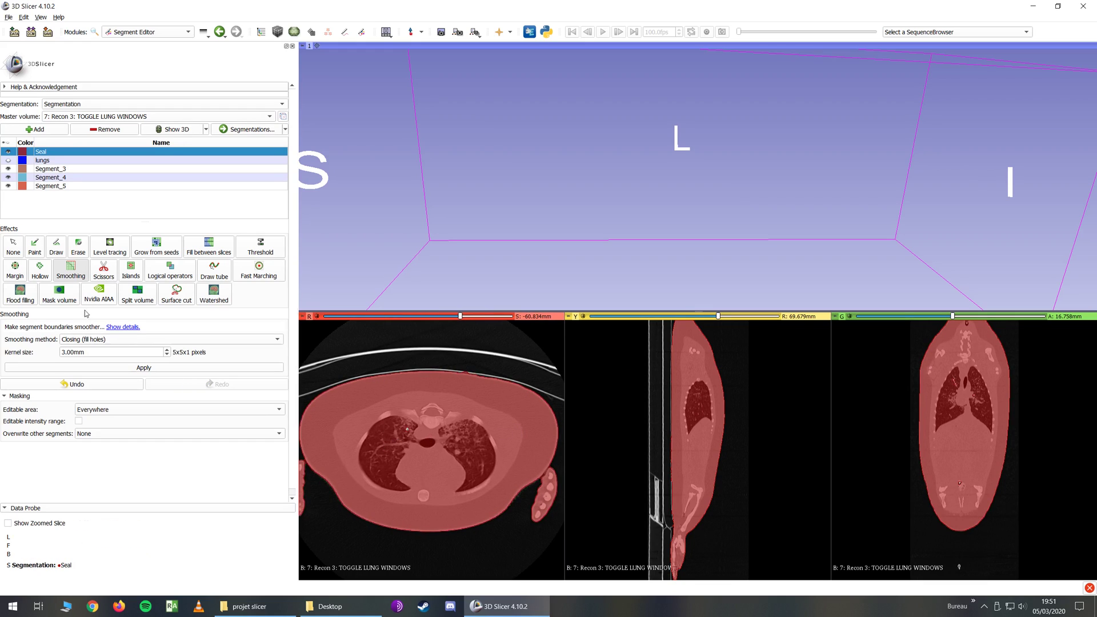
pyautogui.moveTo(65, 353); pyautogui.dragTo(58, 353)
pyautogui.click(146, 369)
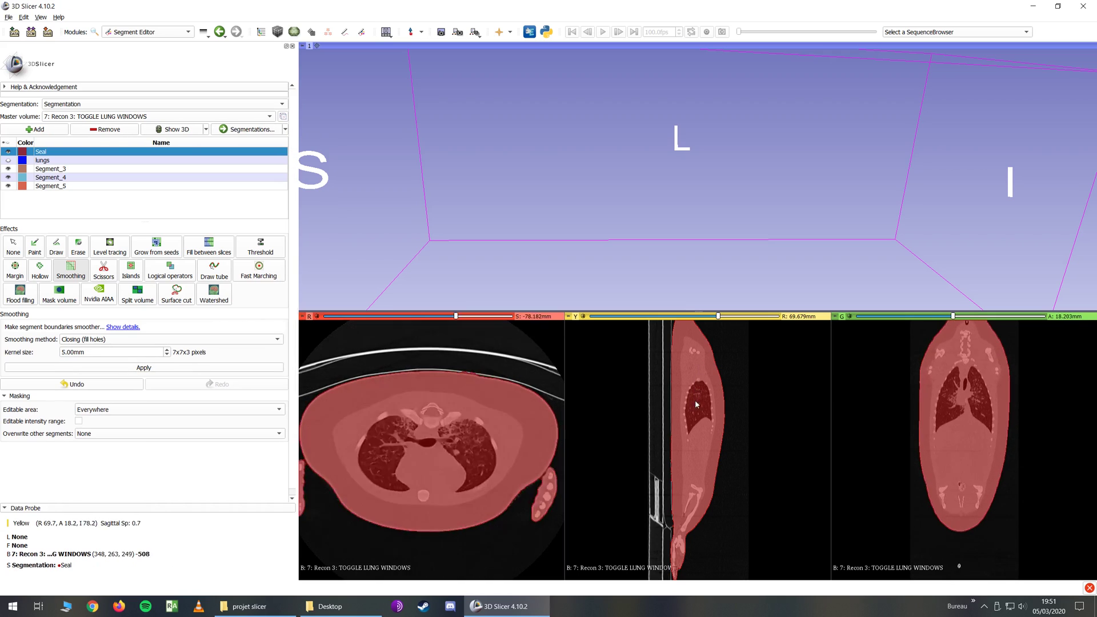
# Remove the lungs segment from the segmentation and check the Seal segment in the slice views.
pyautogui.click(48, 161)
pyautogui.click(109, 130)
pyautogui.moveTo(489, 400); pyautogui.dragTo(496, 372, button='right')
pyautogui.keyDown('shift'); pyautogui.moveTo(667, 403); pyautogui.dragTo(684, 462); pyautogui.keyUp('shift')
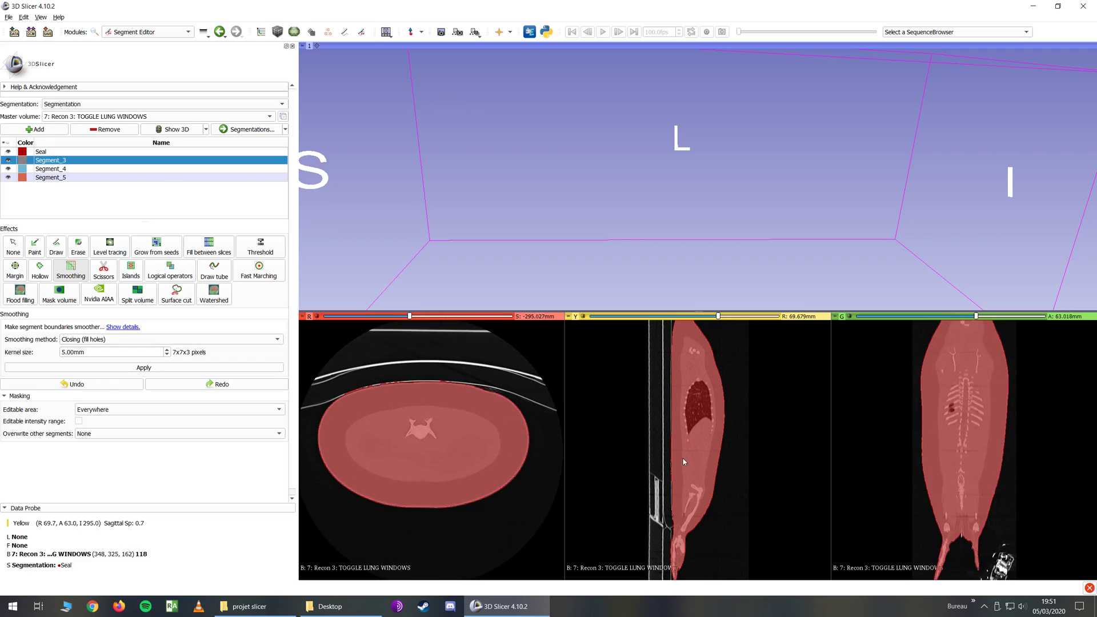
# Show the segmentation in 3D, select the Seal segment, and view the body from the side.
pyautogui.click(171, 130)
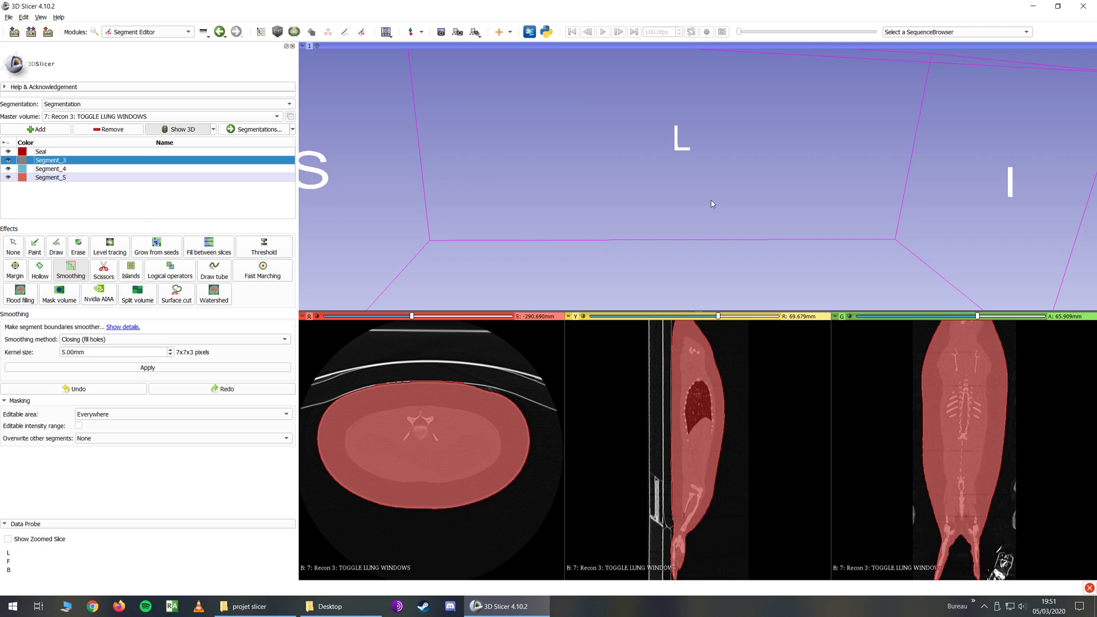
pyautogui.moveTo(580, 204); pyautogui.dragTo(501, 199)
pyautogui.click(41, 152)
pyautogui.moveTo(481, 195); pyautogui.dragTo(350, 203)
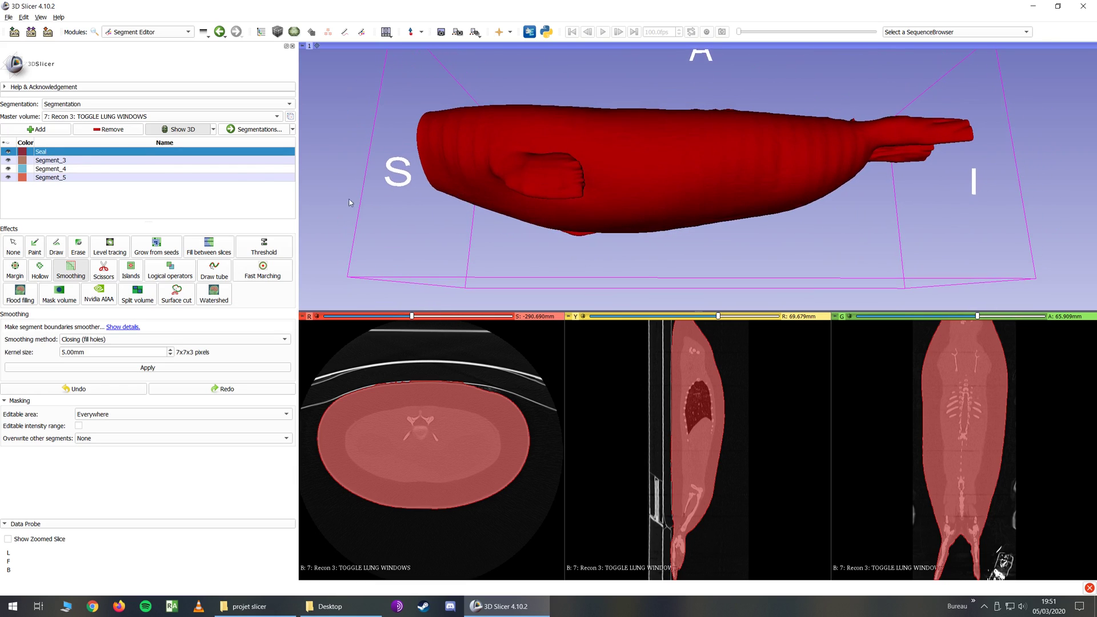
# Rename Segment_3 as Skin.
pyautogui.doubleClick(54, 162)
pyautogui.write('Skin')
pyautogui.press('Return')
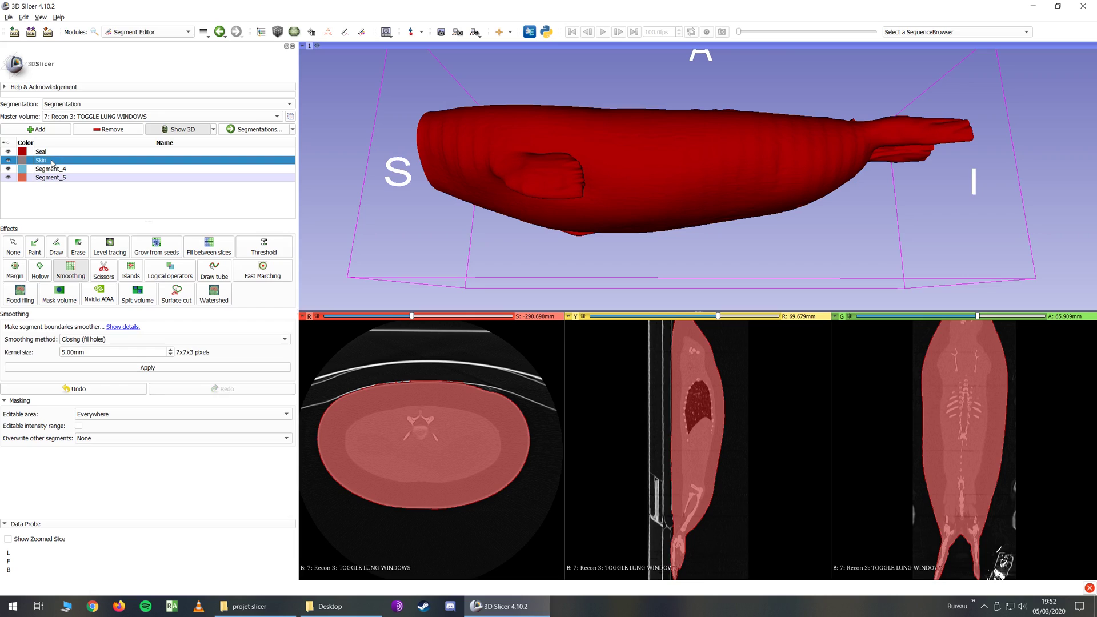
# Copy the Seal segment into Skin with the Logical operators effect and restrict the editable area to Inside Seal.
pyautogui.click(164, 267)
pyautogui.click(55, 339)
pyautogui.click(57, 349)
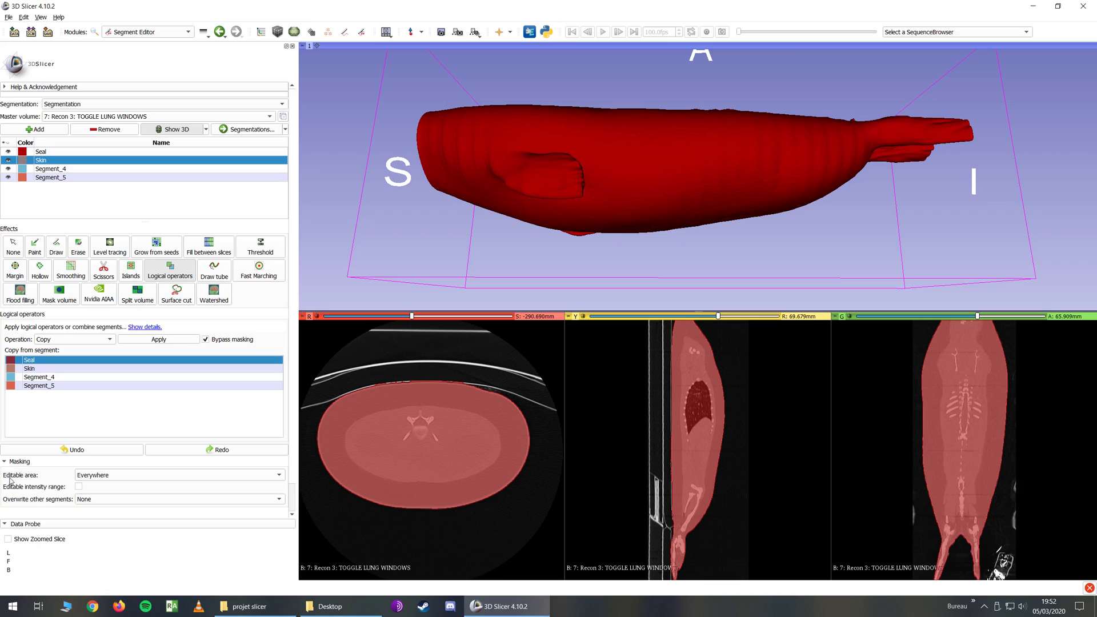
pyautogui.click(84, 479)
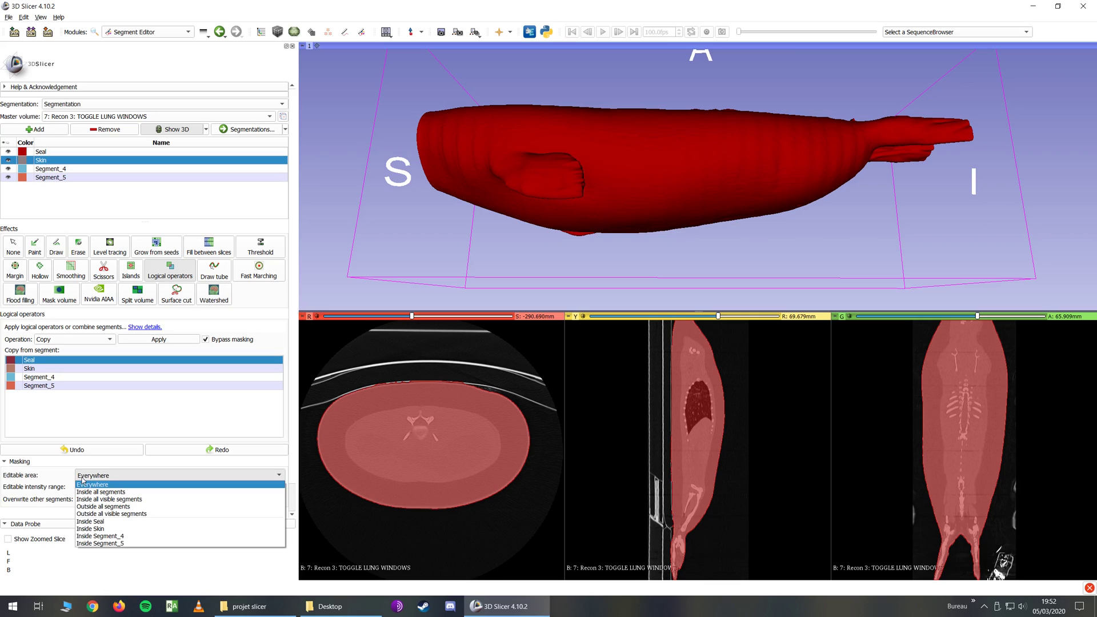
pyautogui.click(111, 520)
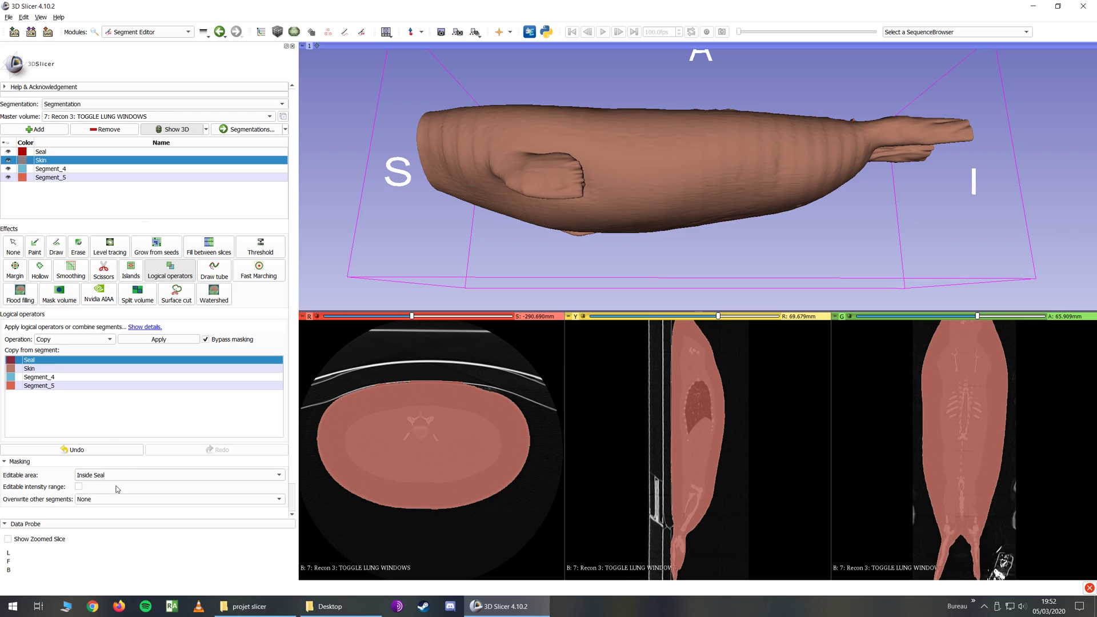
# Hide Seal, Segment_4 and Segment_5 so only Skin is displayed, and examine it in 3D.
pyautogui.click(9, 153)
pyautogui.click(9, 169)
pyautogui.click(9, 178)
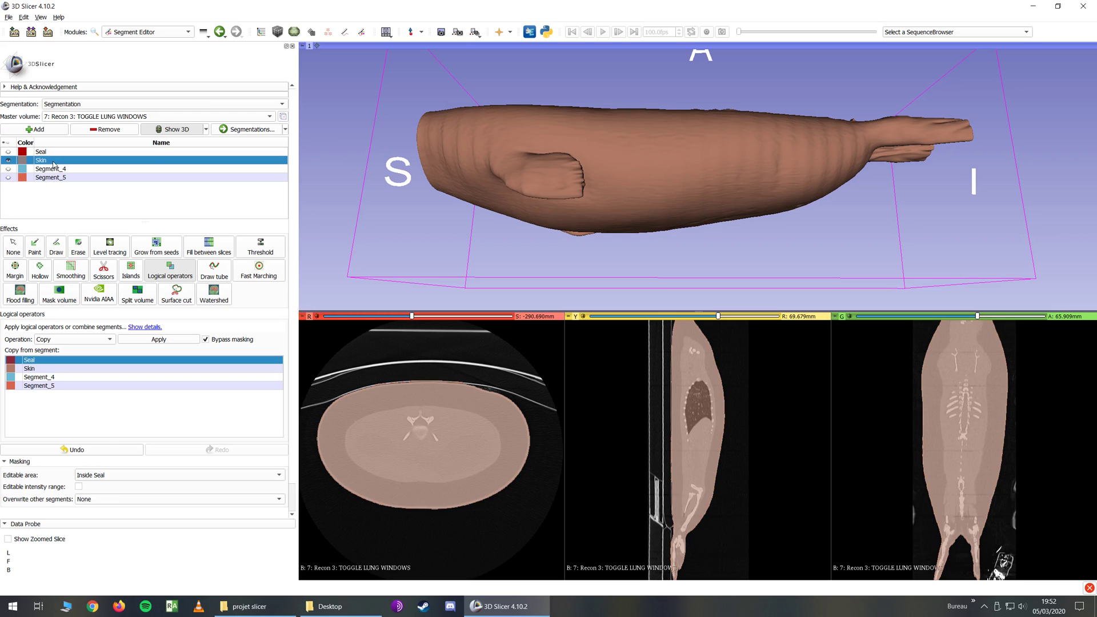
pyautogui.moveTo(517, 200); pyautogui.dragTo(529, 299)
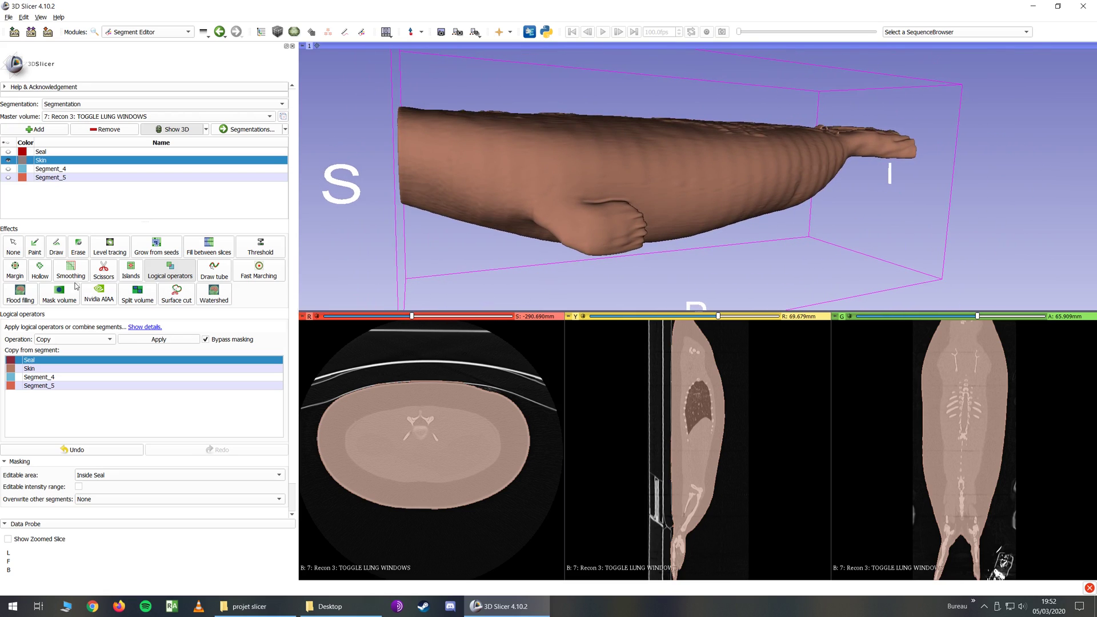
# Hollow the Skin segment, using the current segment as outside surface with a shell thickness of 5.00 mm.
pyautogui.click(39, 270)
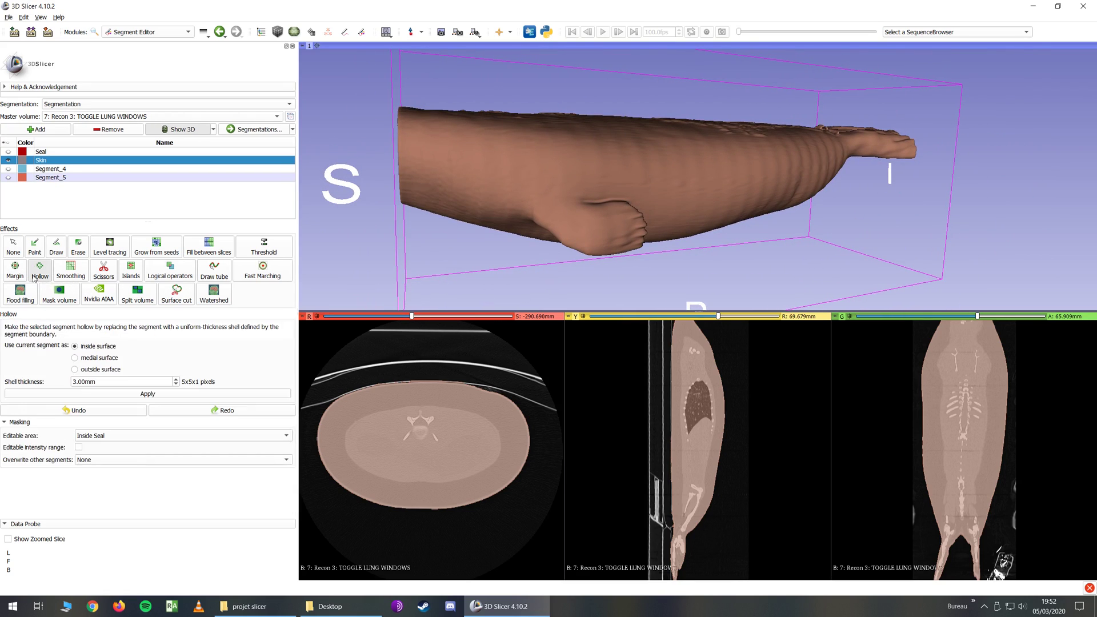
pyautogui.click(75, 369)
pyautogui.moveTo(76, 383); pyautogui.dragTo(66, 384)
pyautogui.moveTo(634, 152); pyautogui.dragTo(616, 108)
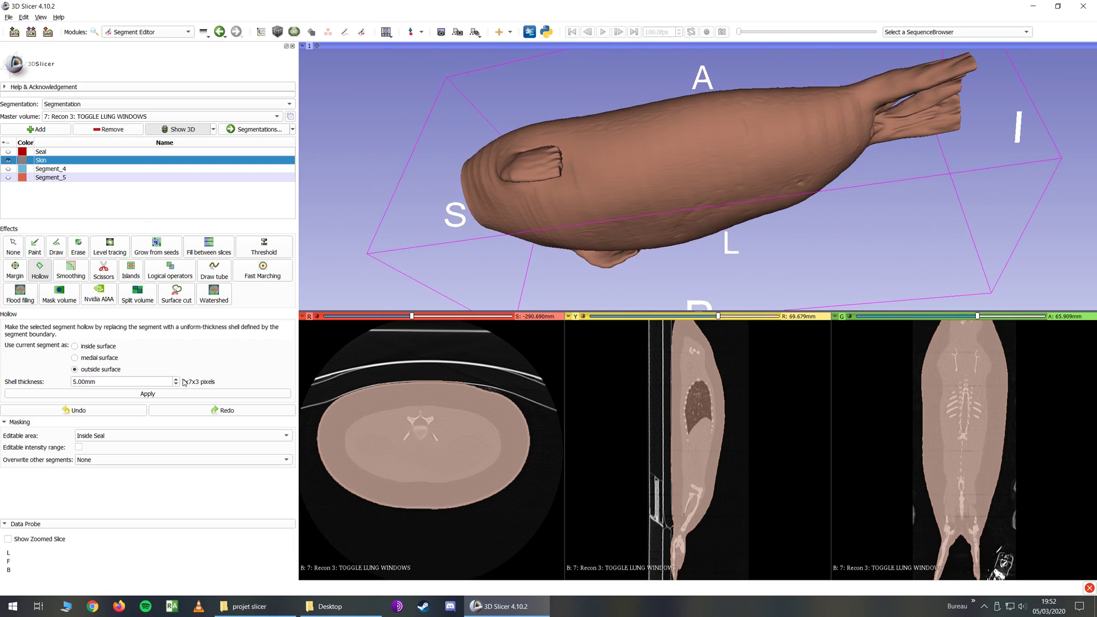
pyautogui.click(153, 397)
pyautogui.moveTo(616, 203); pyautogui.dragTo(640, 197)
# Change the Skin segment's color to beige #c1ae97.
pyautogui.doubleClick(22, 160)
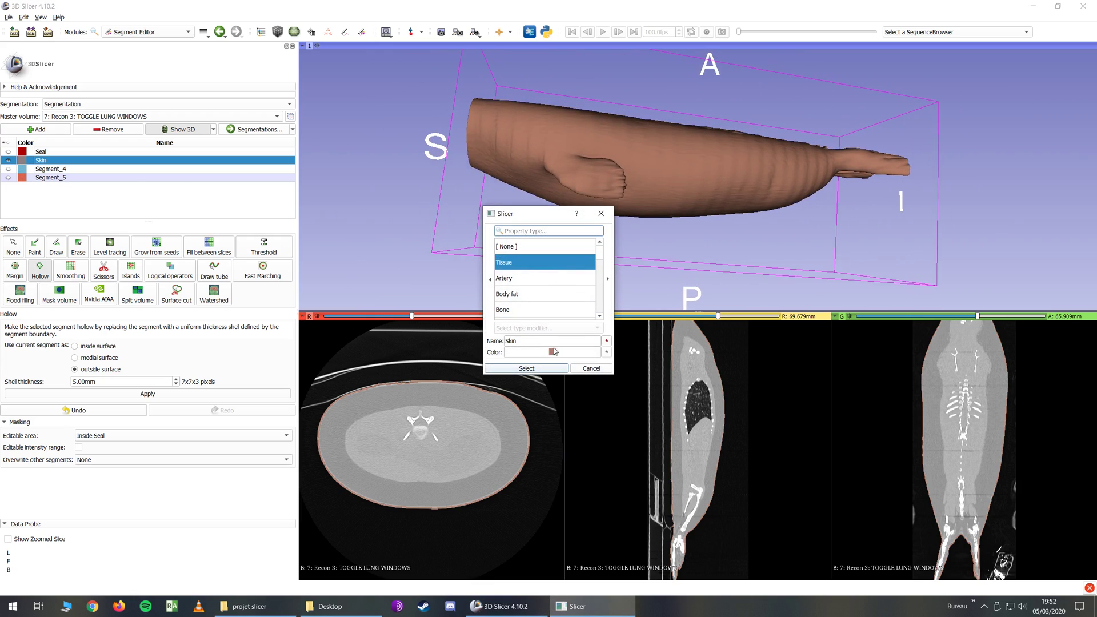
pyautogui.click(647, 283)
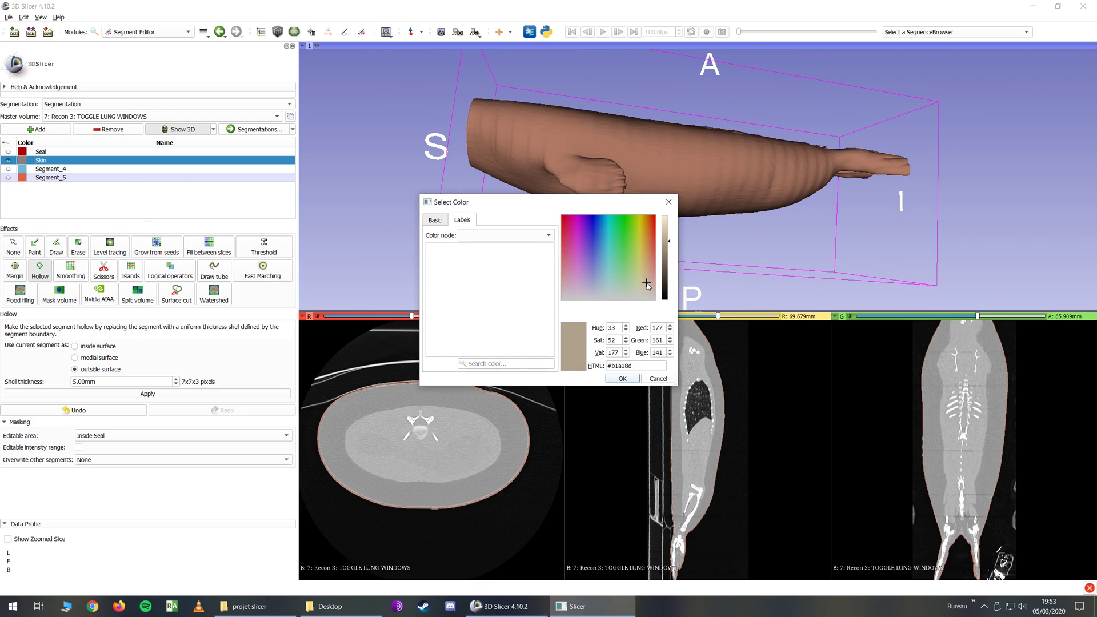
pyautogui.moveTo(668, 252); pyautogui.dragTo(668, 239)
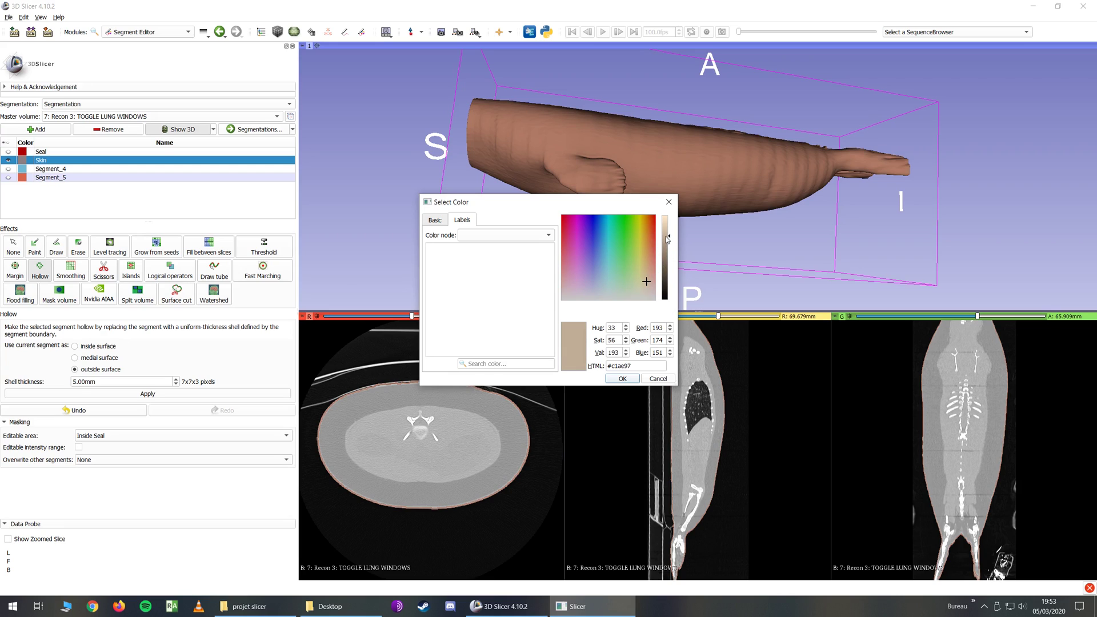
pyautogui.click(621, 379)
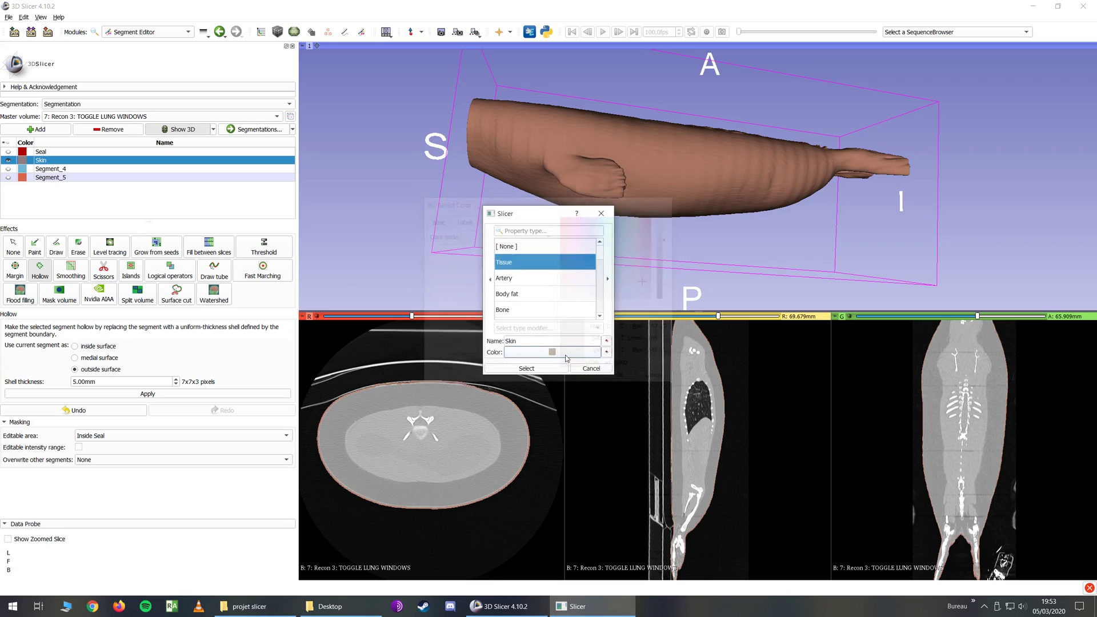
pyautogui.click(526, 369)
pyautogui.moveTo(581, 283)
pyautogui.mouseDown()
pyautogui.moveTo(684, 217)
pyautogui.moveTo(641, 262)
pyautogui.moveTo(753, 269)
pyautogui.moveTo(562, 276)
pyautogui.mouseUp()
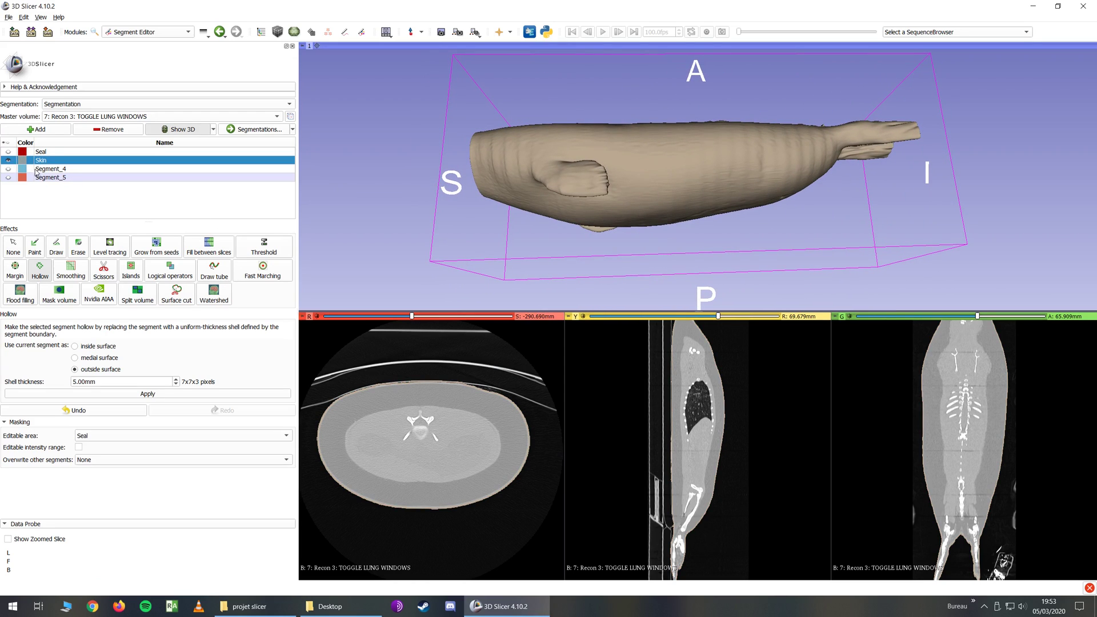
# Rename Segment_4 as Lung and raise its upper threshold to 5.24 with the Threshold effect.
pyautogui.press('shift')
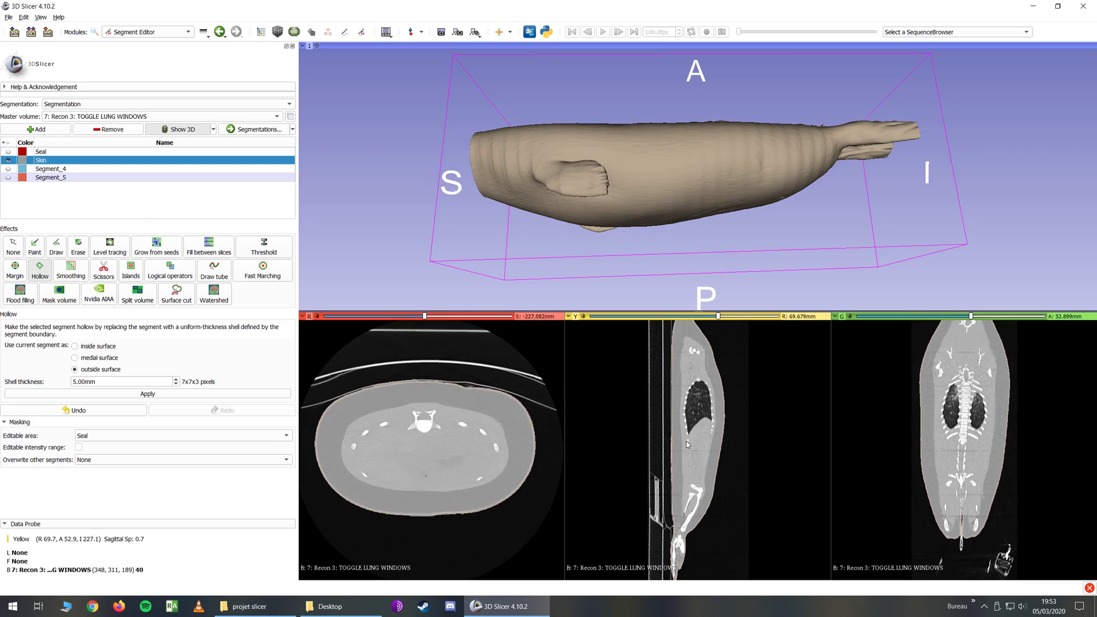
pyautogui.doubleClick(48, 170)
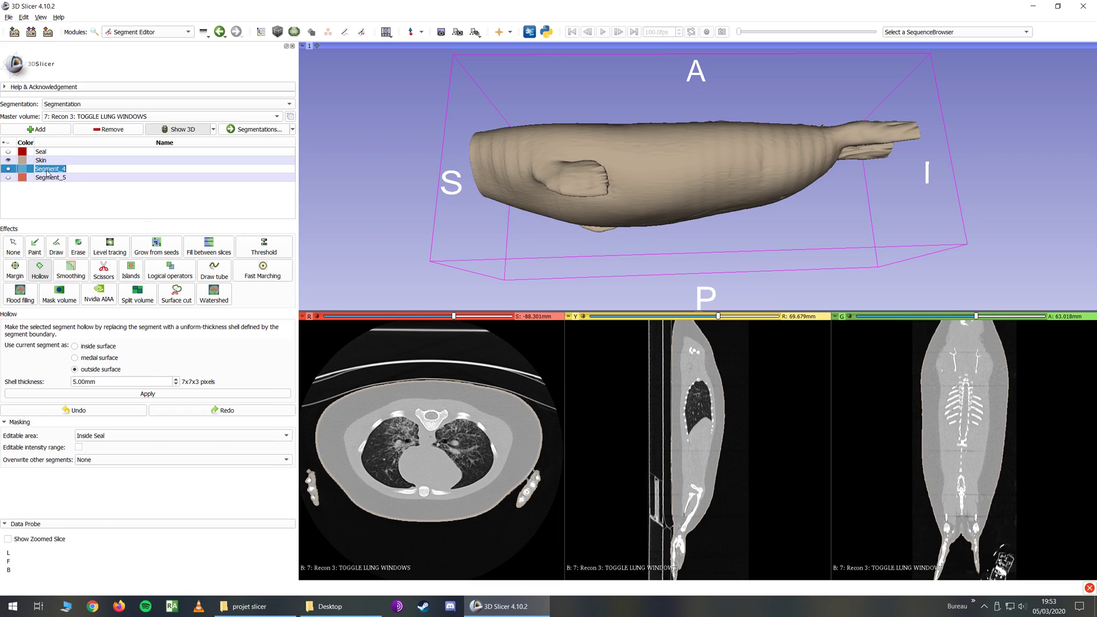
pyautogui.write('Lung')
pyautogui.press('Return')
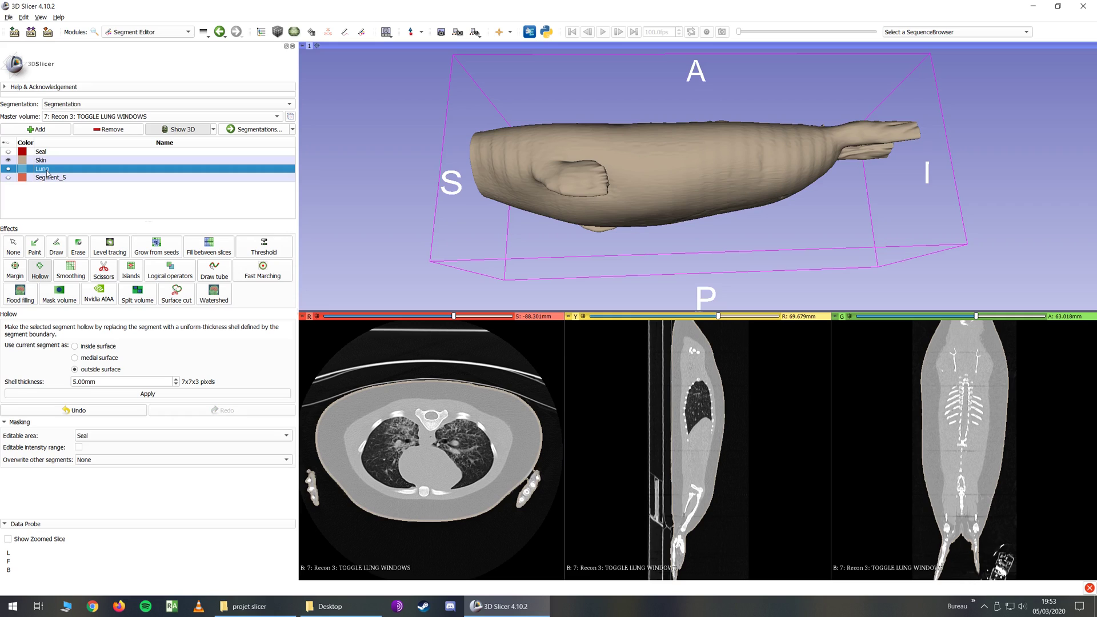
pyautogui.click(257, 250)
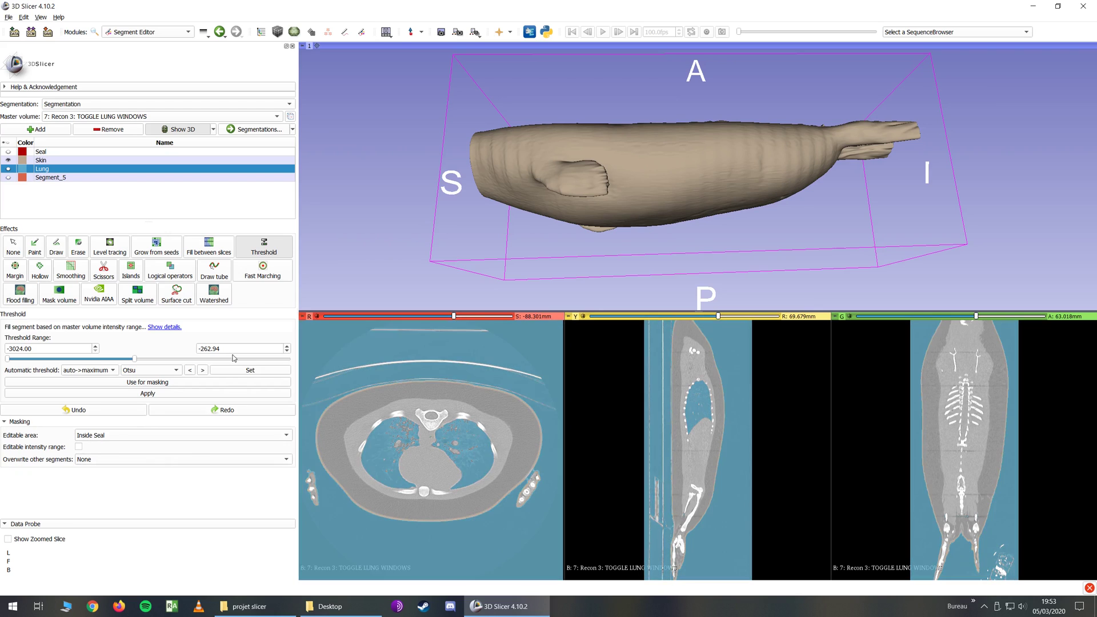
pyautogui.moveTo(134, 359); pyautogui.dragTo(146, 361)
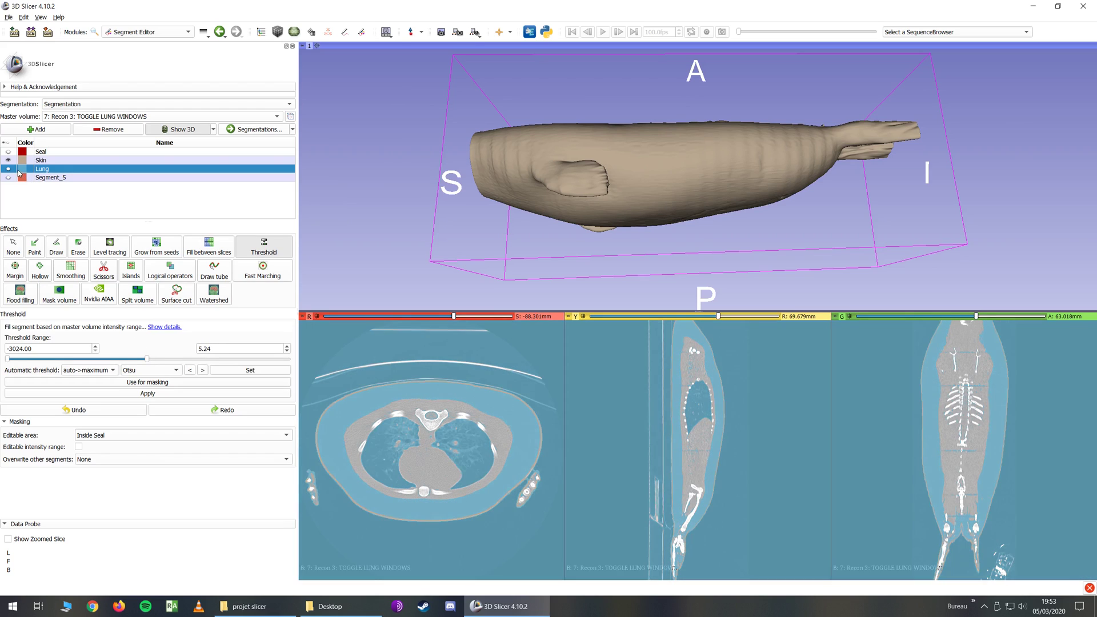
# Change the Lung segment's color to red.
pyautogui.doubleClick(22, 171)
pyautogui.click(544, 354)
pyautogui.click(563, 217)
pyautogui.click(623, 379)
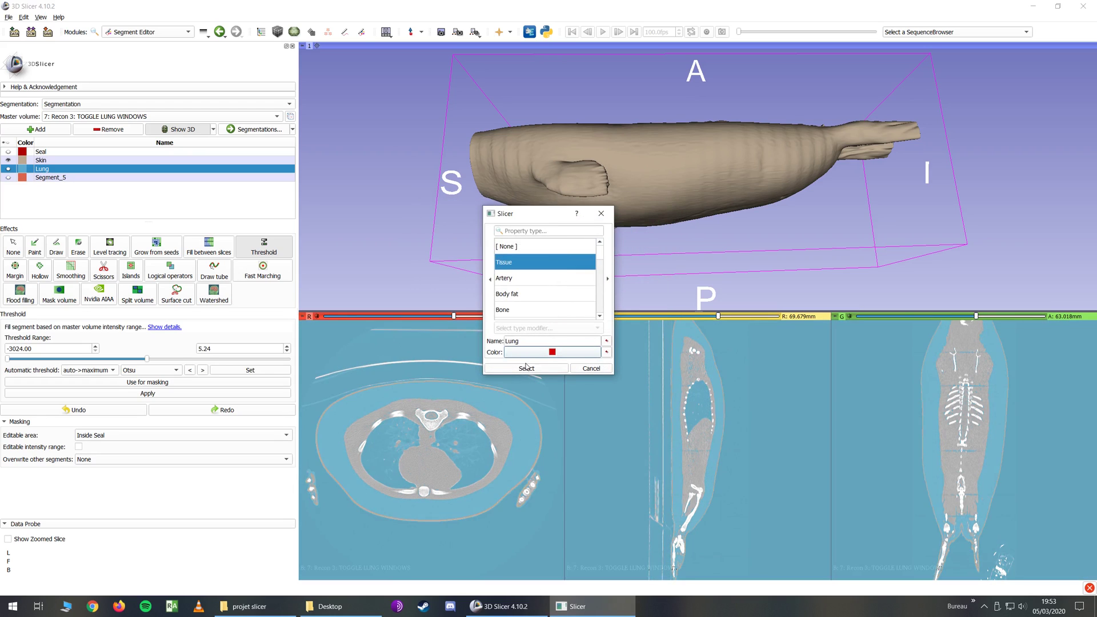
pyautogui.click(526, 366)
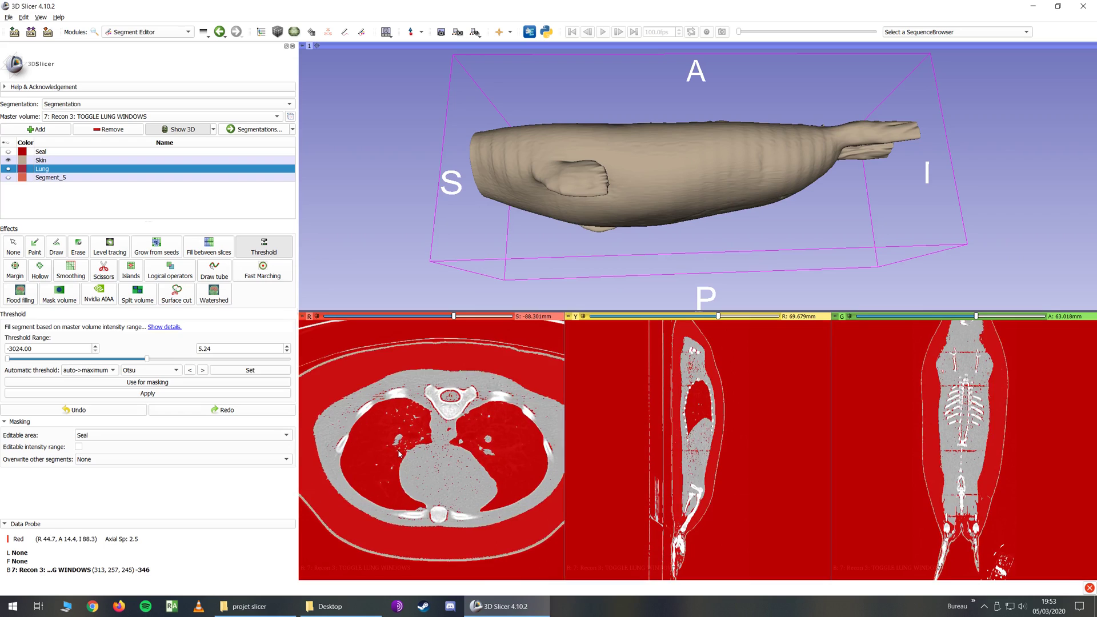
# Lower the upper threshold to -67.91, check the lung coverage in the axial slice, and apply the threshold to Lung.
pyautogui.moveTo(147, 359); pyautogui.dragTo(143, 359)
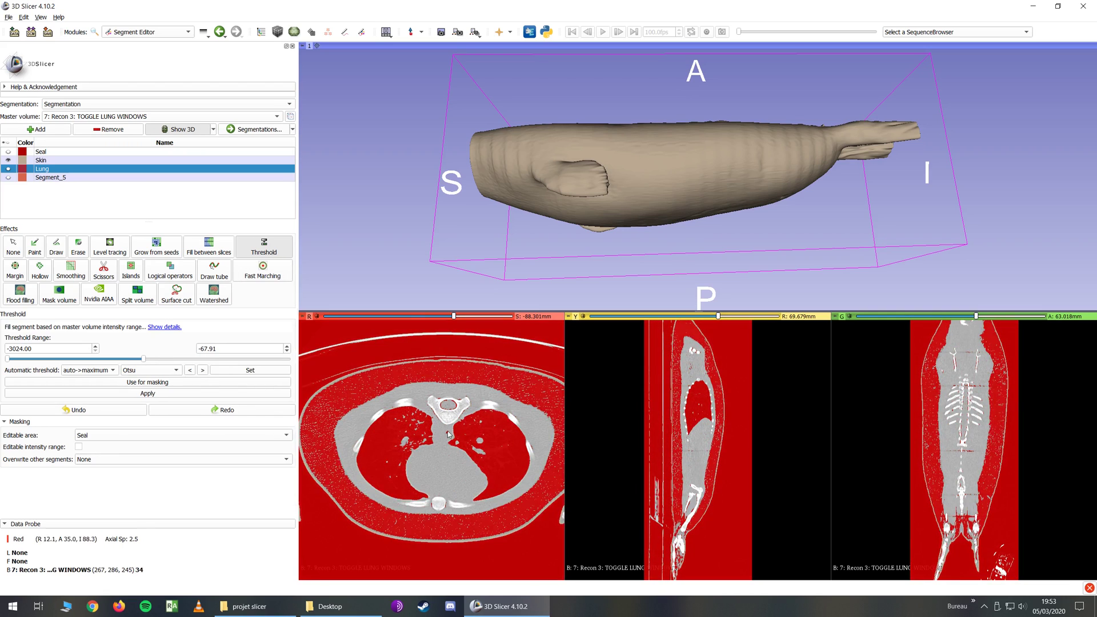
pyautogui.keyDown('ctrl'); pyautogui.scroll(-1, 460, 433); pyautogui.keyUp('ctrl')
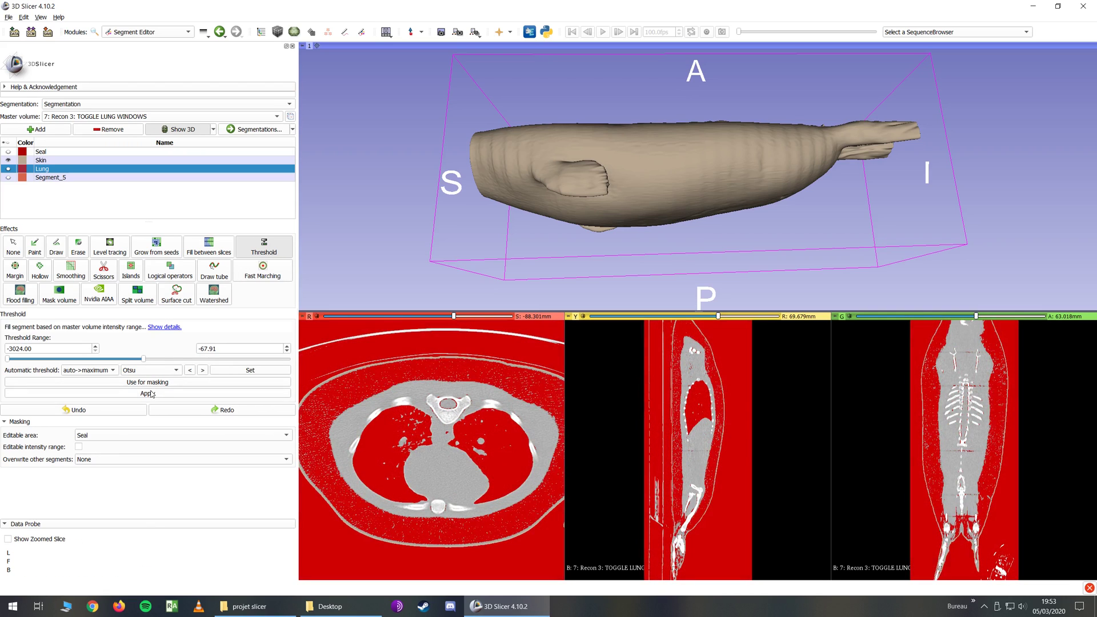
pyautogui.click(149, 394)
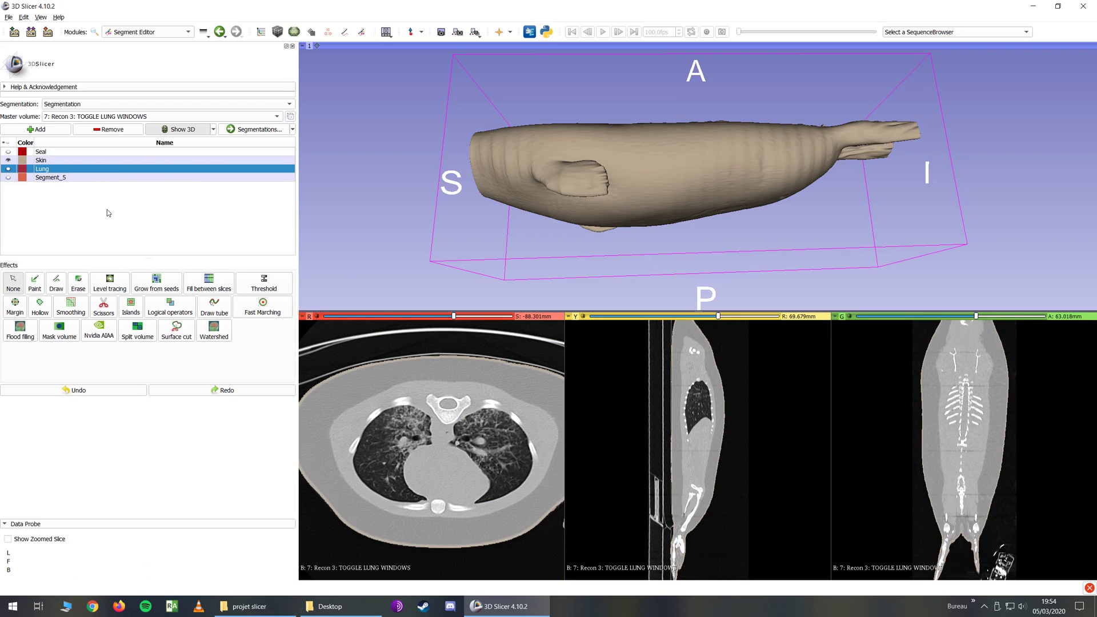
# Show the Lung segment and try to isolate the lungs with the Islands effect's Keep selected island option.
pyautogui.click(8, 169)
pyautogui.press('shift')
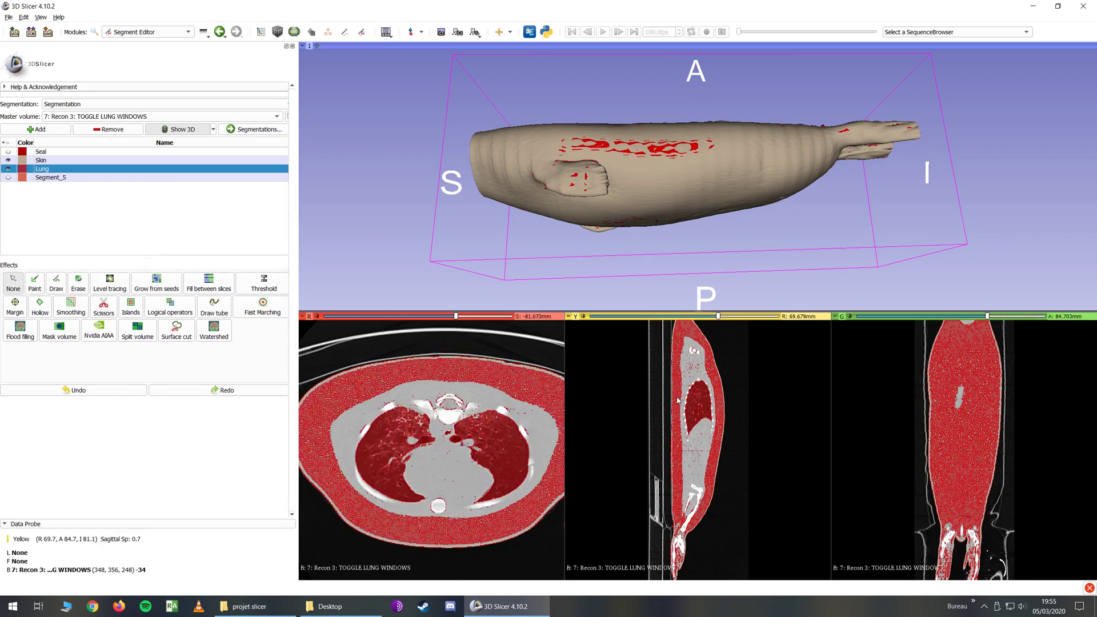
pyautogui.click(131, 304)
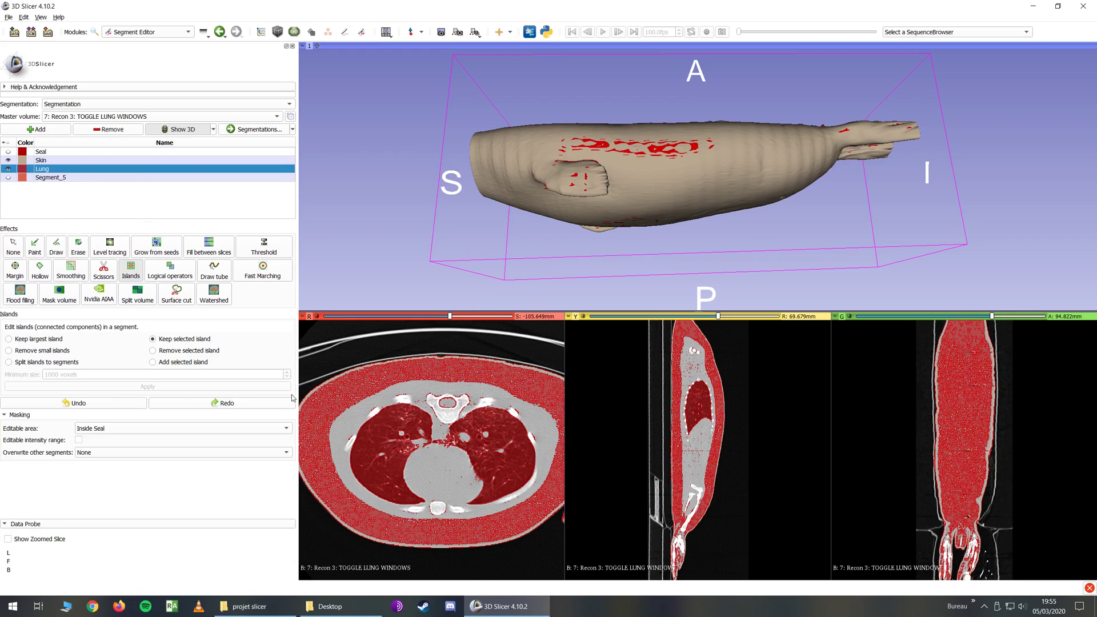
pyautogui.click(421, 442)
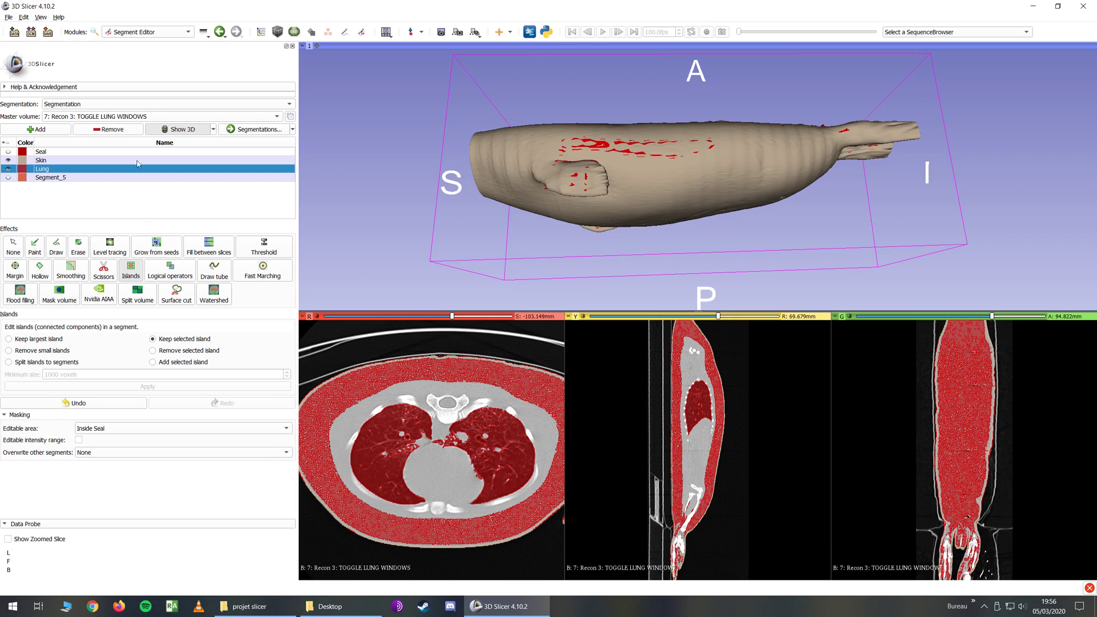
# Turn off the 3D display and reapply the Lung threshold with an upper limit of -275.13.
pyautogui.click(165, 131)
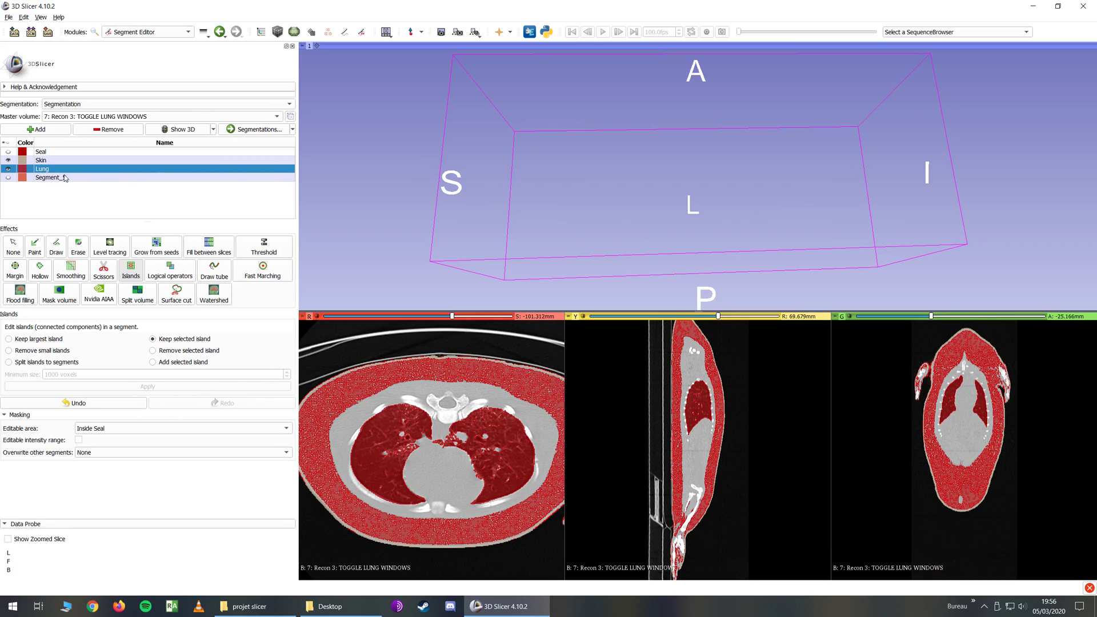
pyautogui.click(240, 243)
pyautogui.moveTo(148, 363); pyautogui.dragTo(136, 362)
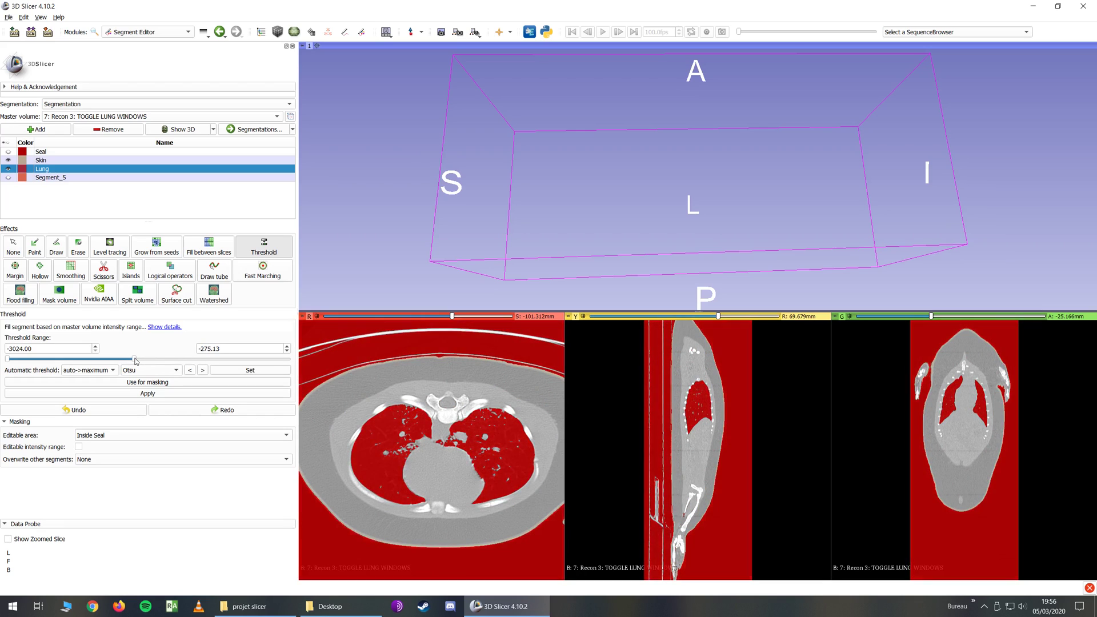
pyautogui.click(148, 395)
# Keep only the lung island of the Lung segment with the Islands effect and check its coverage across the slices.
pyautogui.click(138, 305)
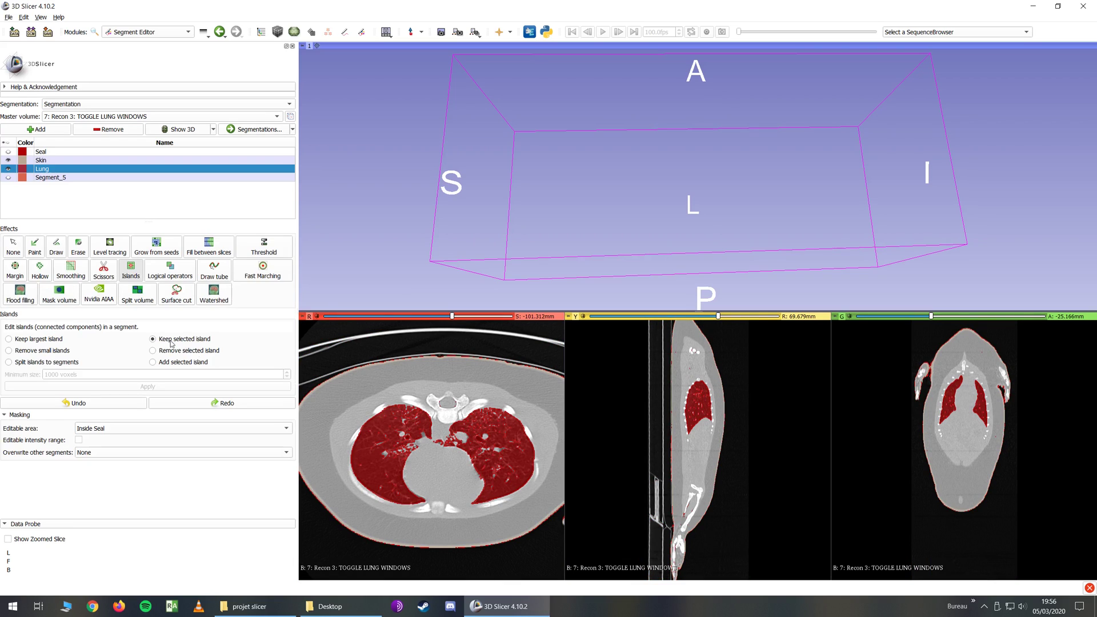
pyautogui.click(389, 418)
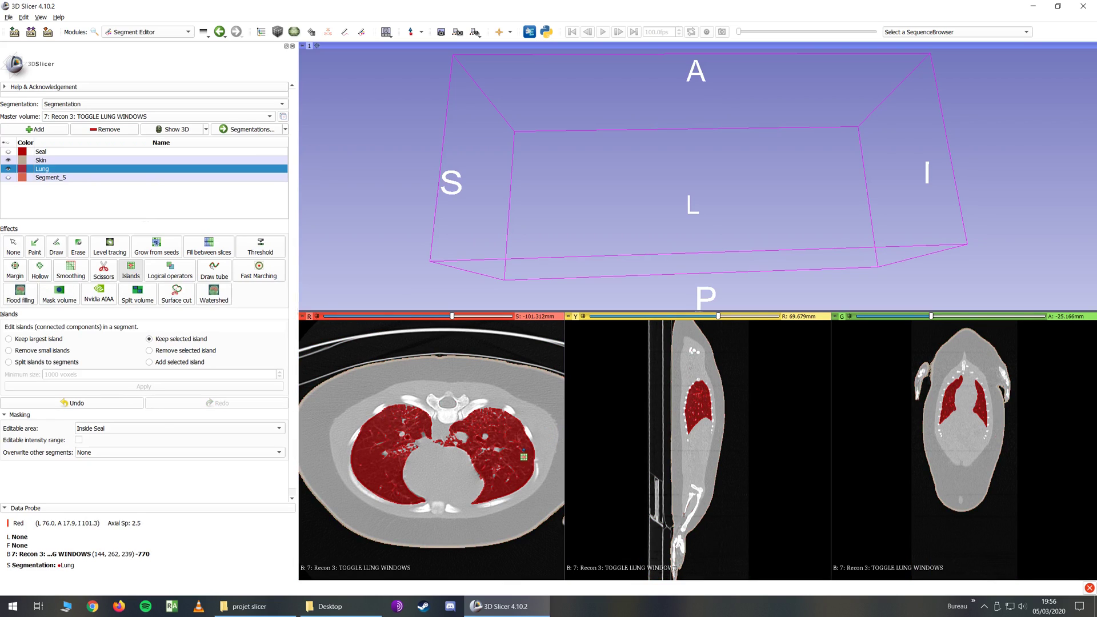
pyautogui.click(8, 169)
pyautogui.click(9, 169)
pyautogui.press('shift')
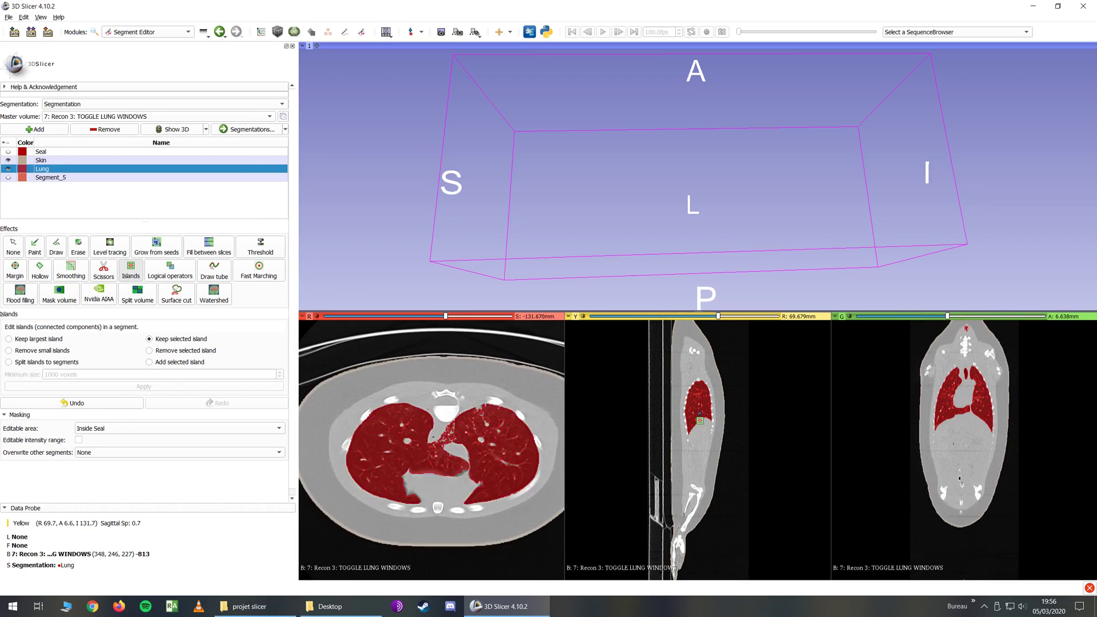
pyautogui.press('shift')
pyautogui.press('shift')
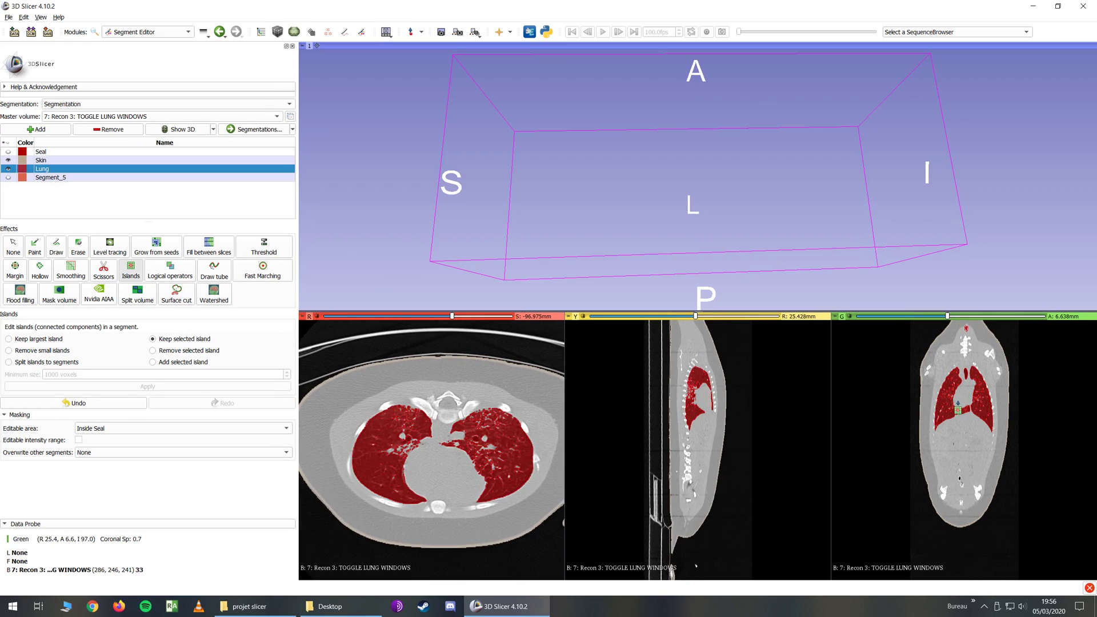
# Rename Segment_5 as Bones and make it visible.
pyautogui.doubleClick(51, 177)
pyautogui.write('Bones')
pyautogui.press('Return')
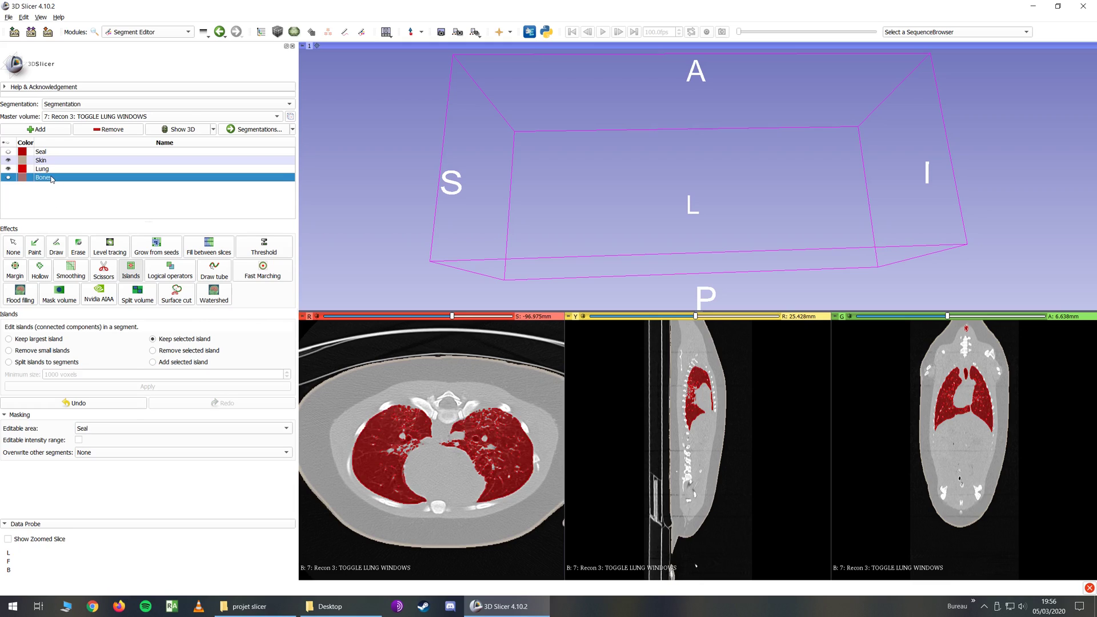
pyautogui.click(8, 178)
# Set the Threshold effect's range for Bones to 285.58–3071.00.
pyautogui.click(272, 254)
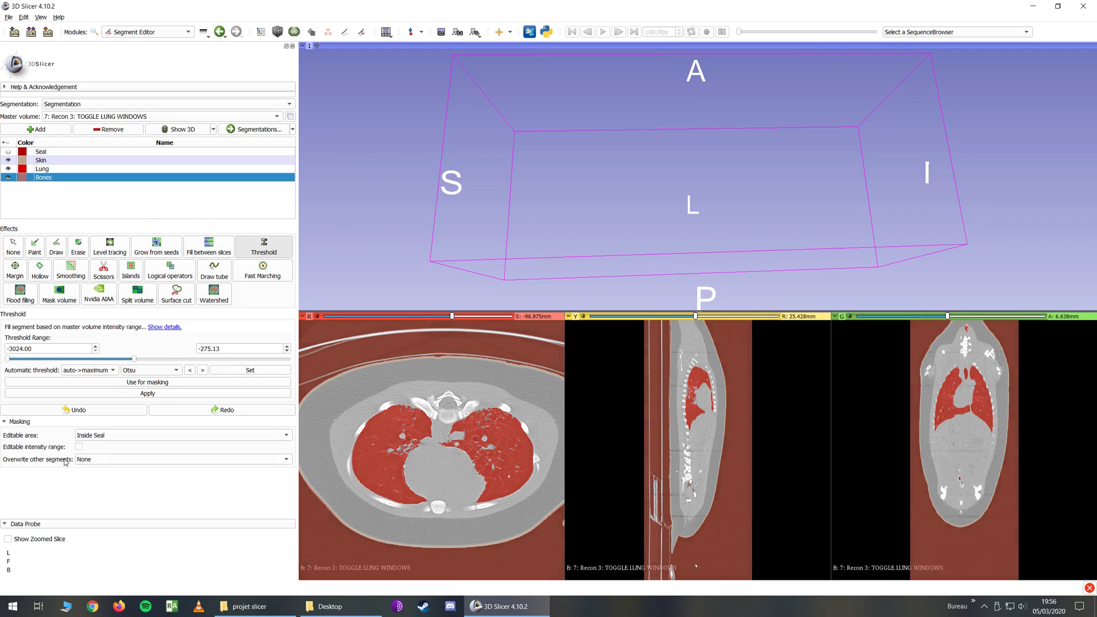
pyautogui.moveTo(133, 359); pyautogui.dragTo(262, 359)
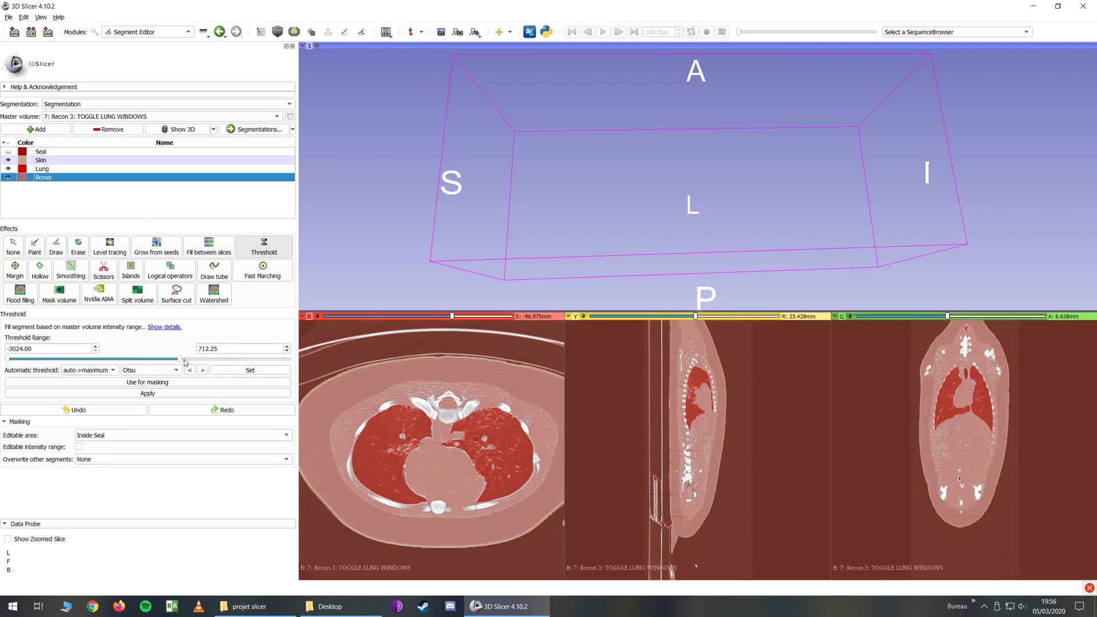
pyautogui.click(250, 370)
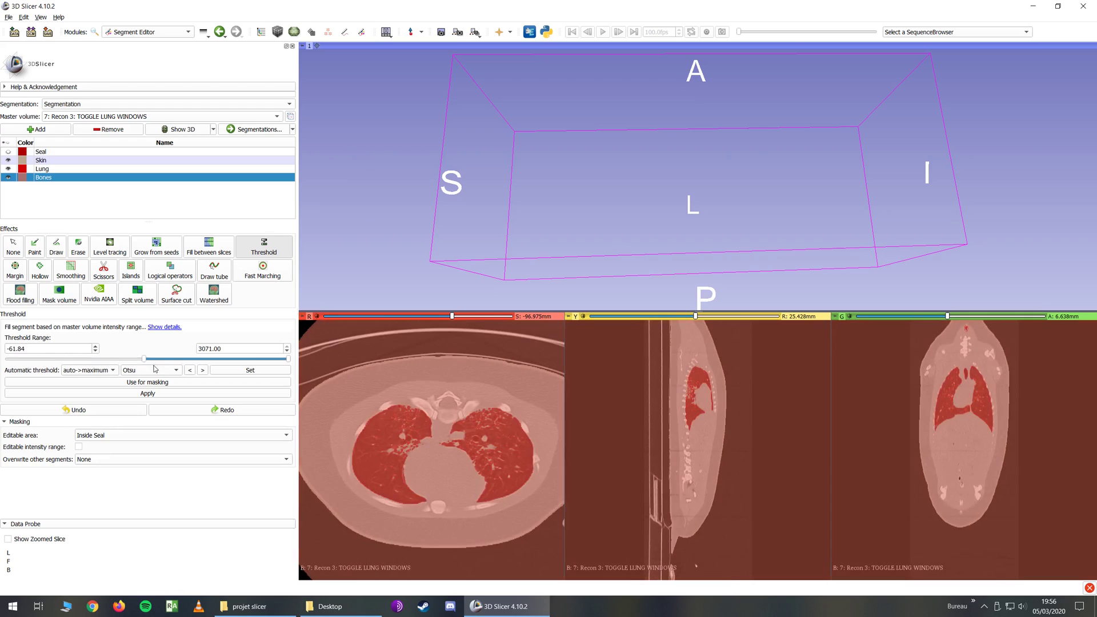
pyautogui.moveTo(196, 359); pyautogui.dragTo(162, 361)
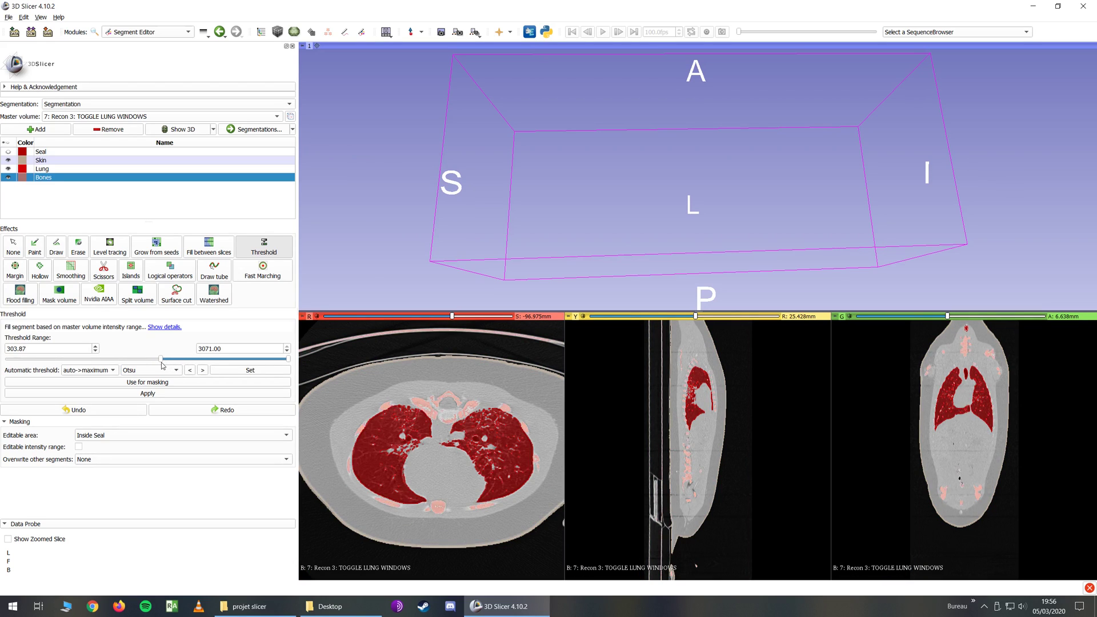
# Hide the Lung and Skin segments and check the bone threshold preview in the slices.
pyautogui.click(8, 169)
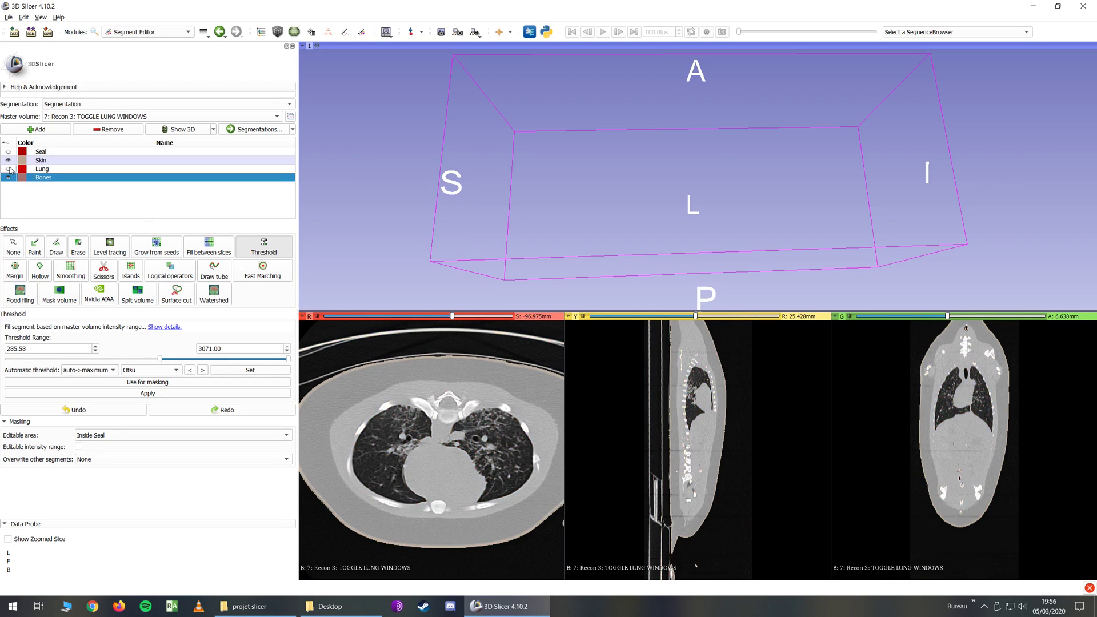
pyautogui.click(8, 162)
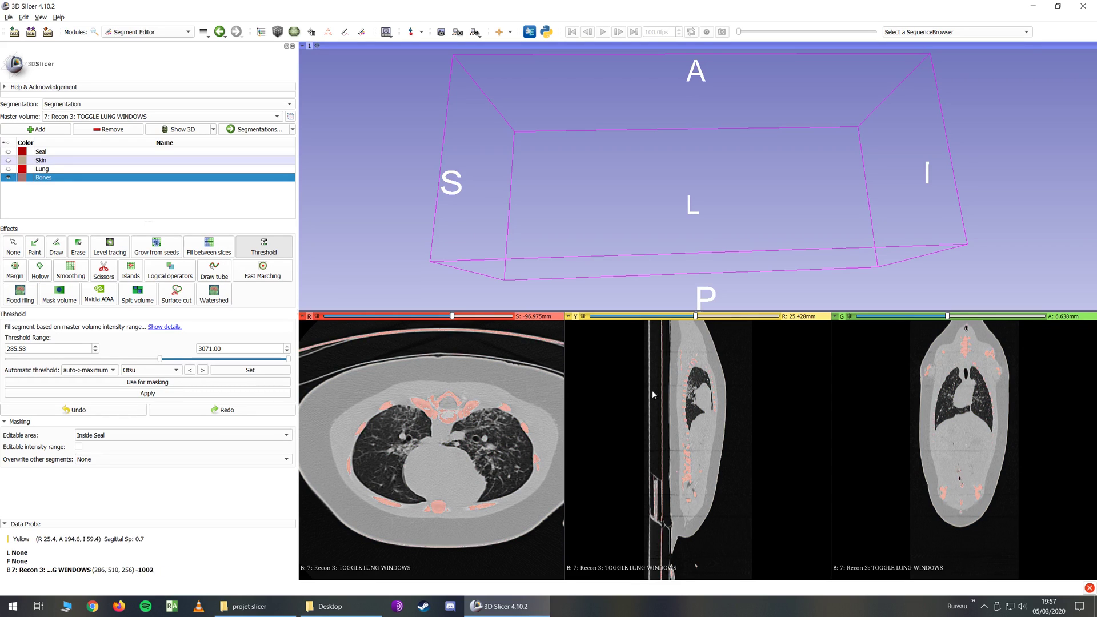
pyautogui.press('shift')
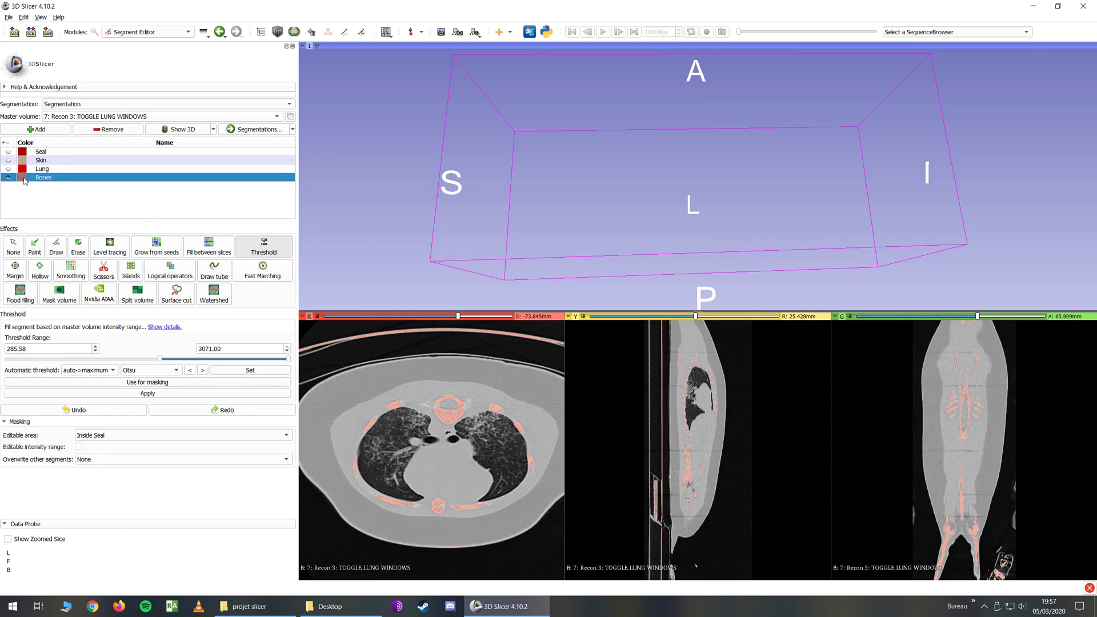
# Change the Bones segment's color to blue #300ed8 and inspect the bone coverage along the body in the slices.
pyautogui.doubleClick(23, 177)
pyautogui.click(558, 352)
pyautogui.click(590, 219)
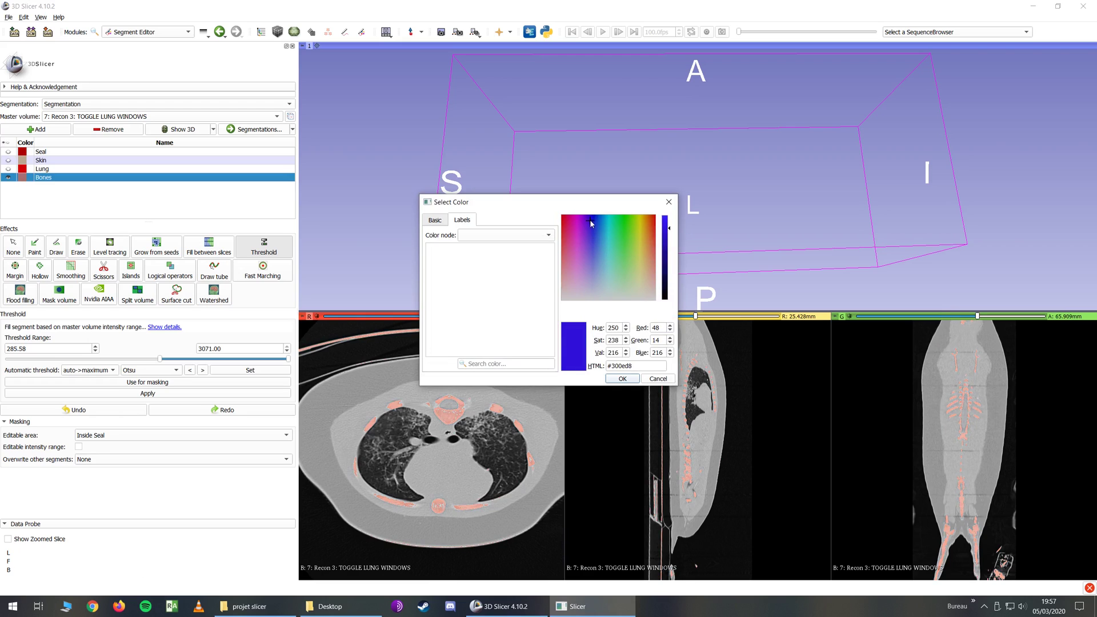
pyautogui.click(623, 378)
pyautogui.click(574, 367)
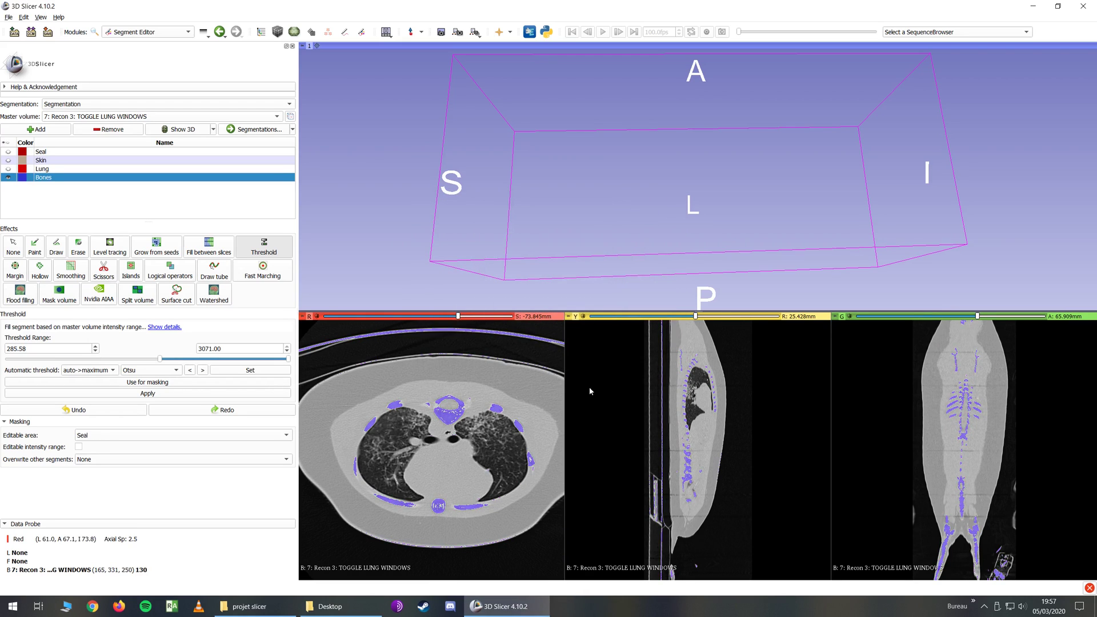
pyautogui.press('shift')
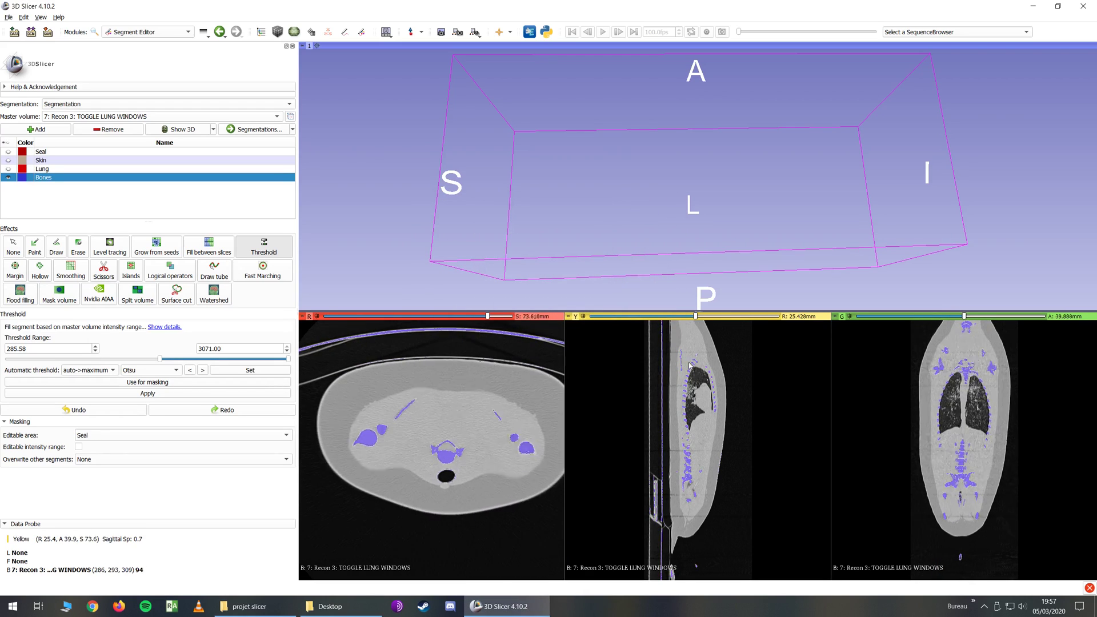
pyautogui.press('shift')
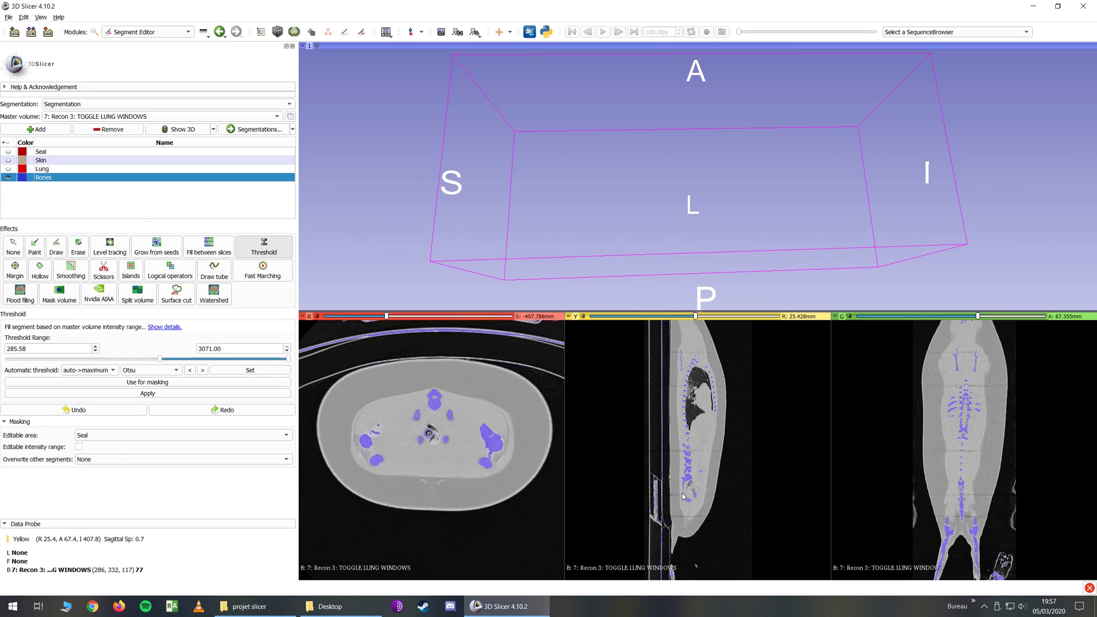
pyautogui.press('shift')
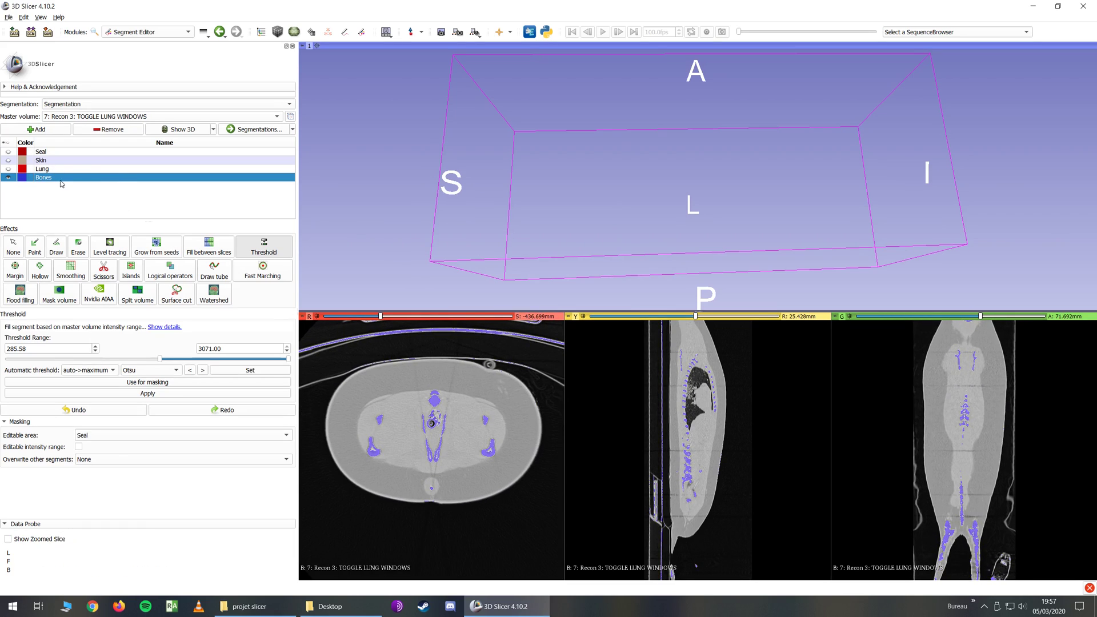
# Rename the Bones segment as Bones mask.
pyautogui.doubleClick(62, 178)
pyautogui.write('mas')
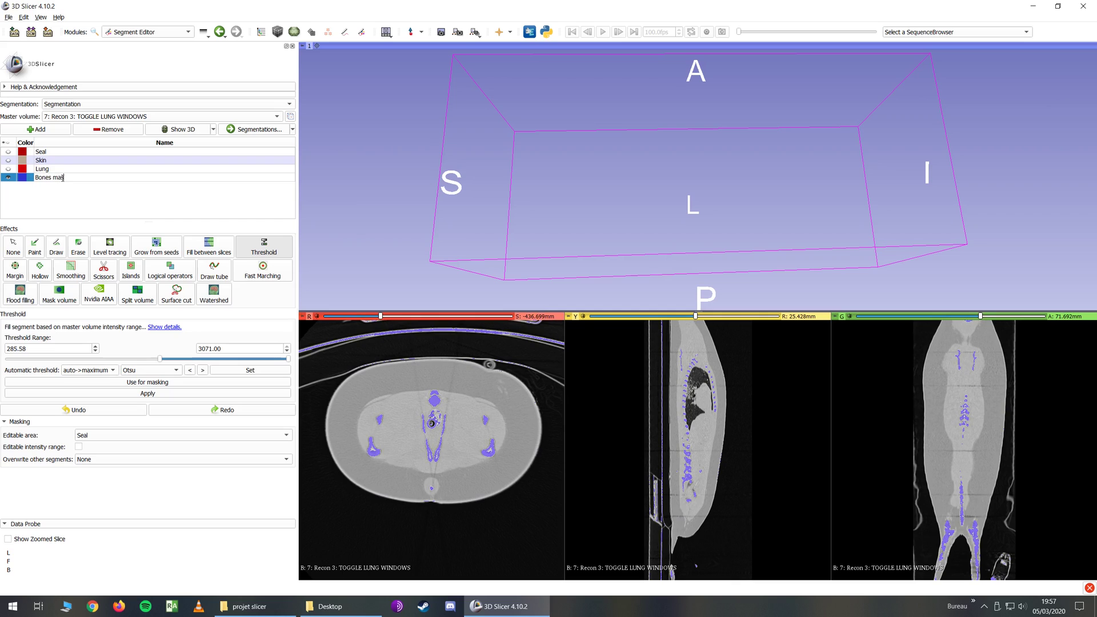
pyautogui.write('k')
pyautogui.press('Return')
# Compare lower threshold values on the axial slice, settle on 285.58, and apply the threshold to Bones mask.
pyautogui.press('shift')
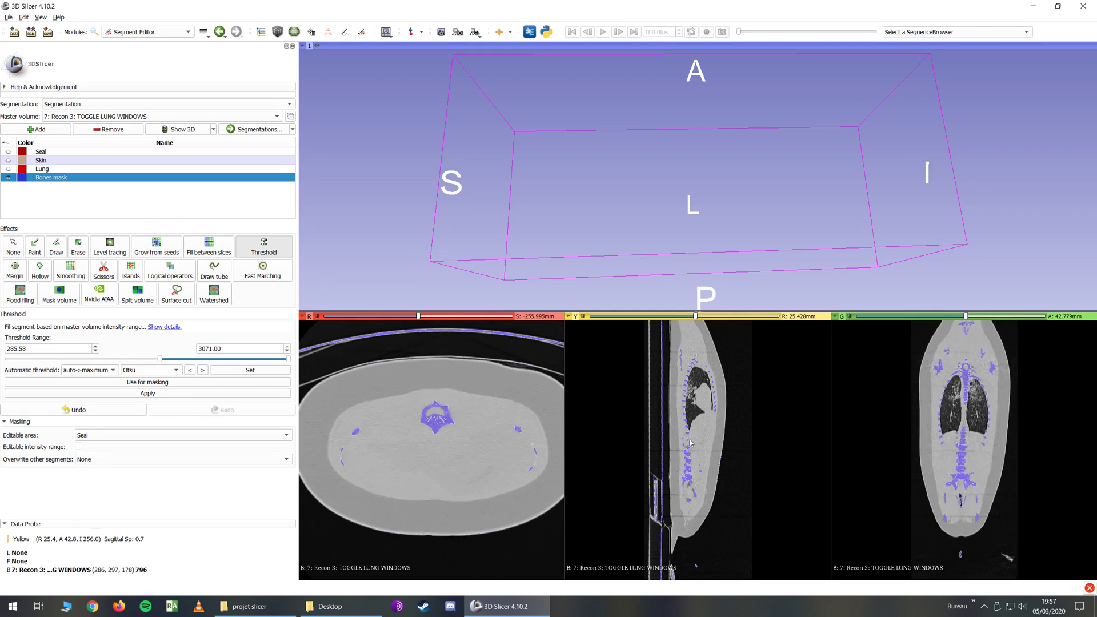
pyautogui.moveTo(160, 360); pyautogui.dragTo(156, 360)
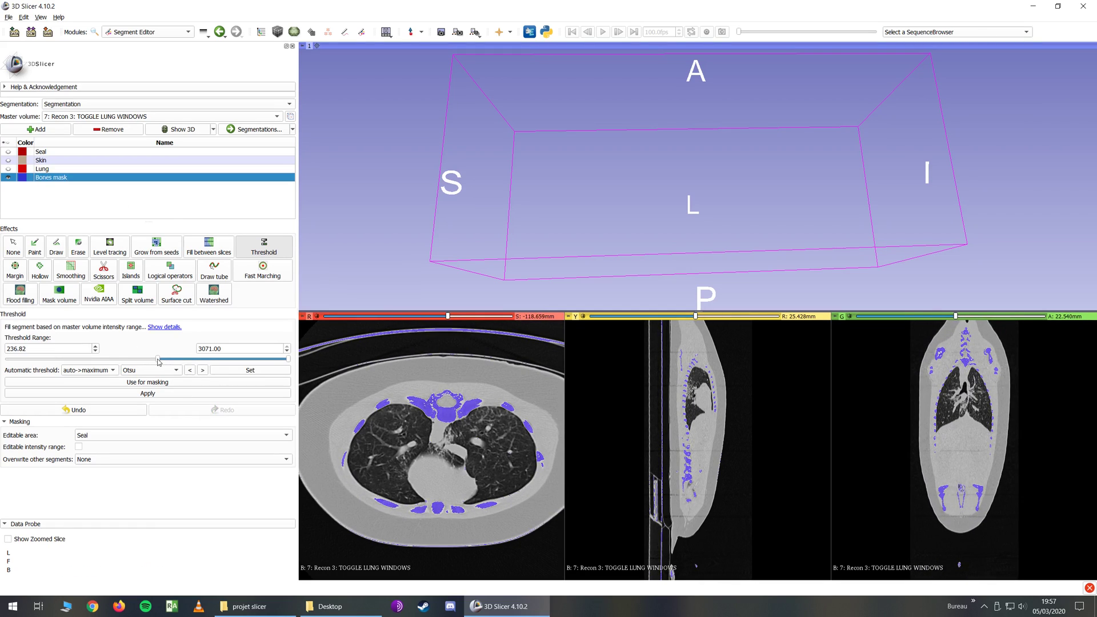
pyautogui.press('shift')
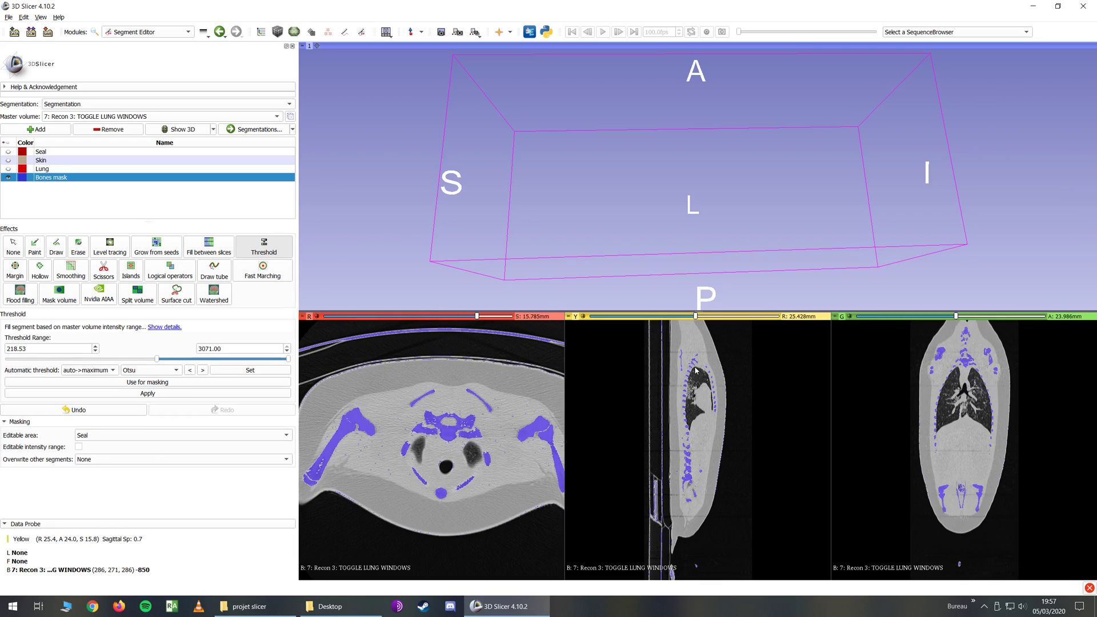
pyautogui.keyDown('ctrl'); pyautogui.scroll(1, 378, 453); pyautogui.keyUp('ctrl')
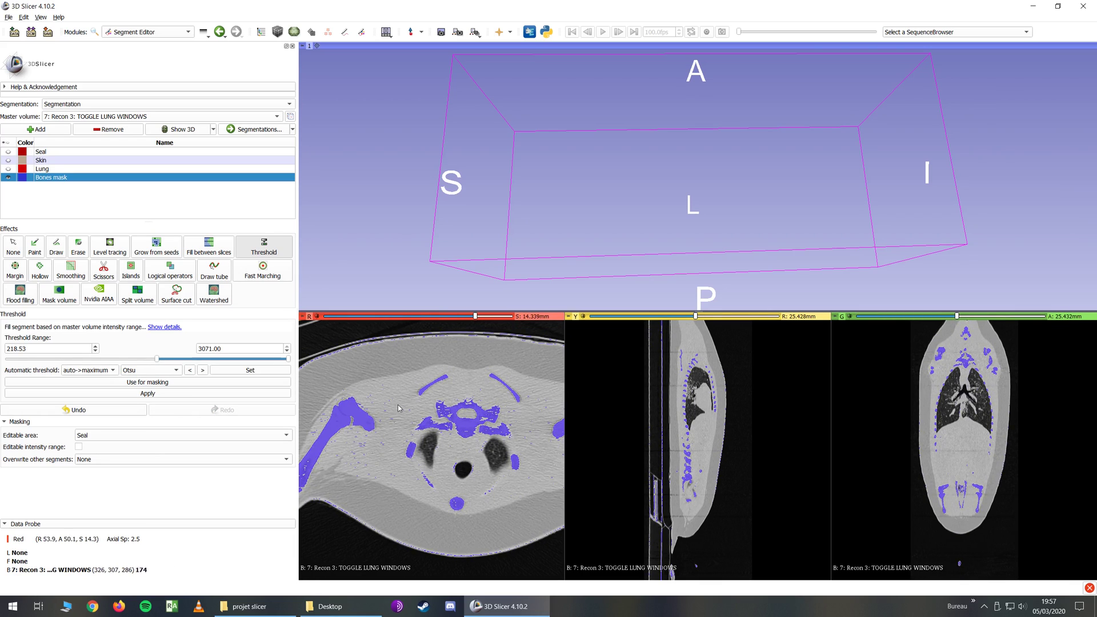
pyautogui.moveTo(157, 360); pyautogui.dragTo(161, 360)
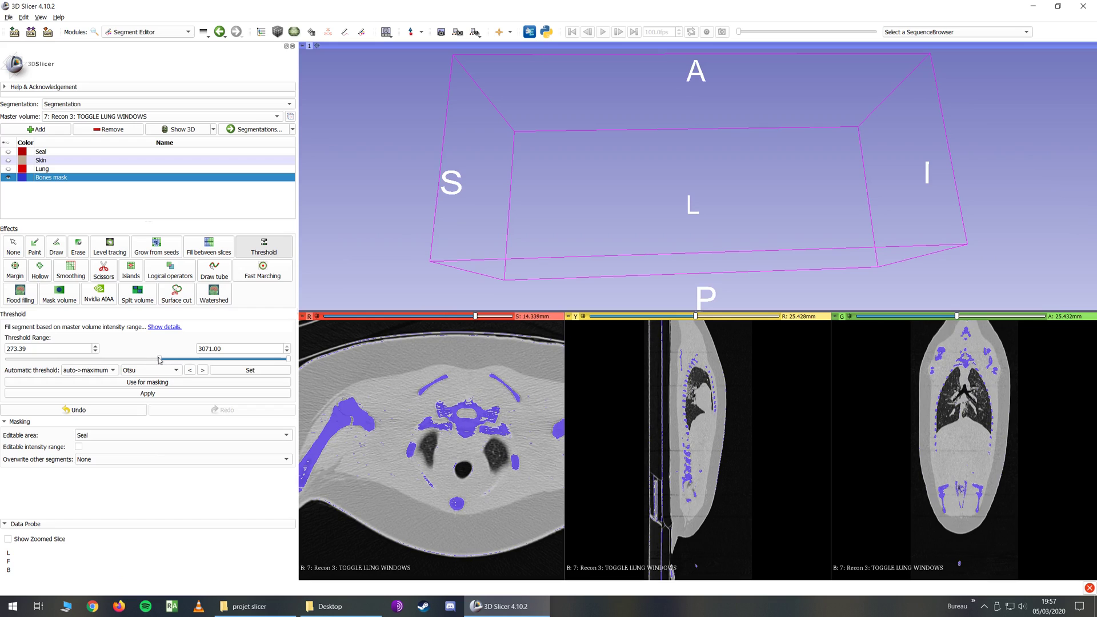
pyautogui.moveTo(161, 360); pyautogui.dragTo(160, 360)
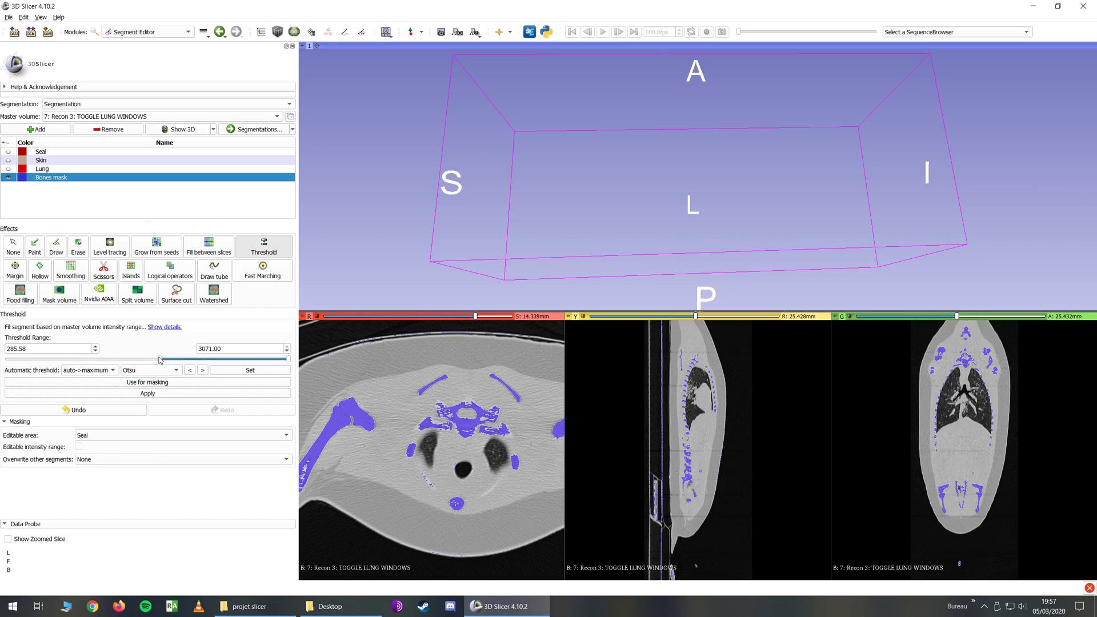
pyautogui.keyDown('ctrl'); pyautogui.scroll(-1, 476, 444); pyautogui.keyUp('ctrl')
pyautogui.keyDown('ctrl'); pyautogui.scroll(-1, 476, 445); pyautogui.keyUp('ctrl')
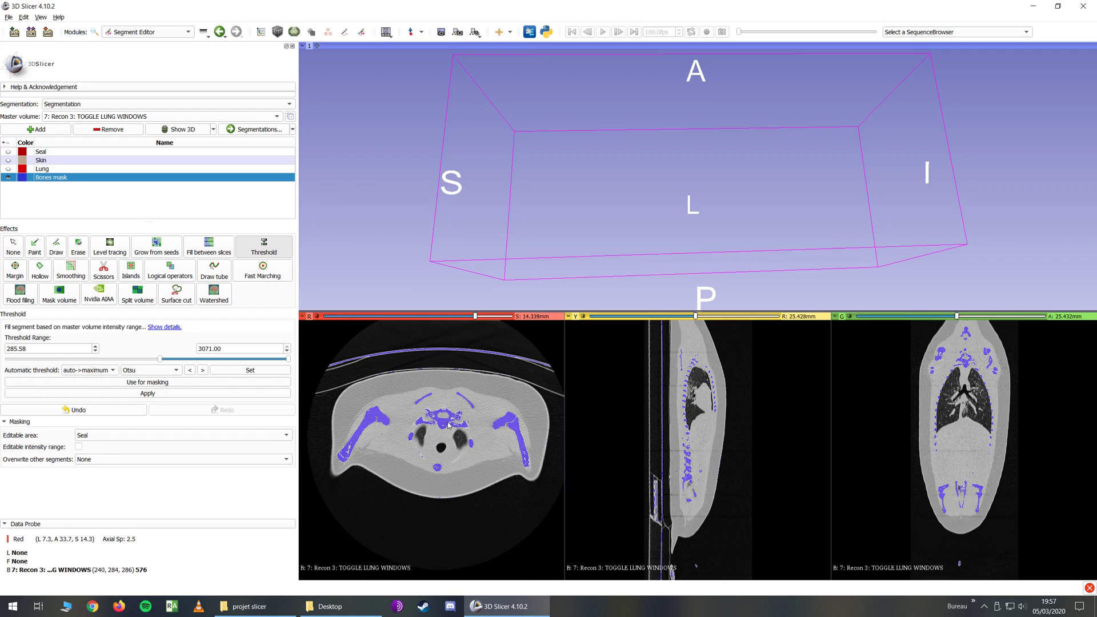
pyautogui.click(142, 394)
# Add a new segment named Bones.
pyautogui.click(37, 131)
pyautogui.doubleClick(51, 186)
pyautogui.write('Bones')
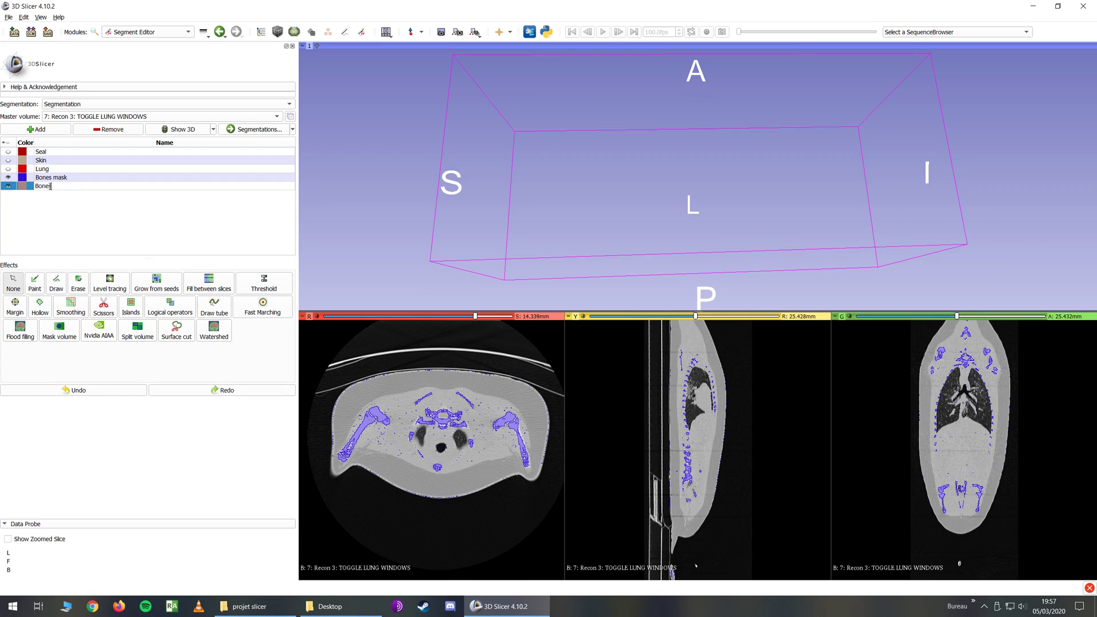
pyautogui.press('Return')
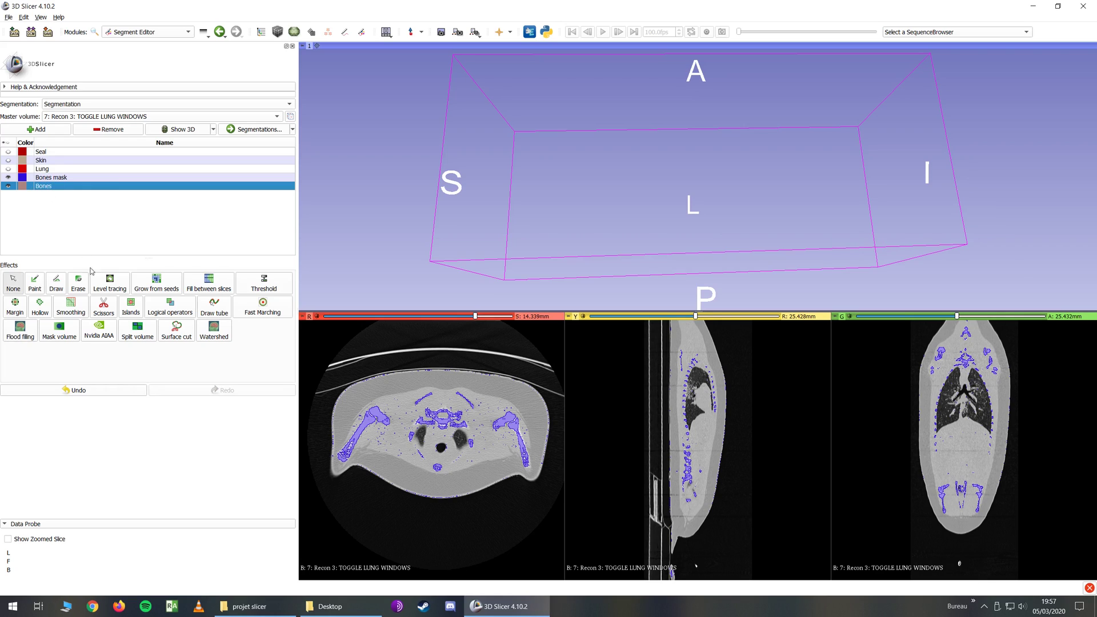
# Set the Islands effect for Bones to Add selected island, with the editable area limited to Inside Bones mask.
pyautogui.click(130, 307)
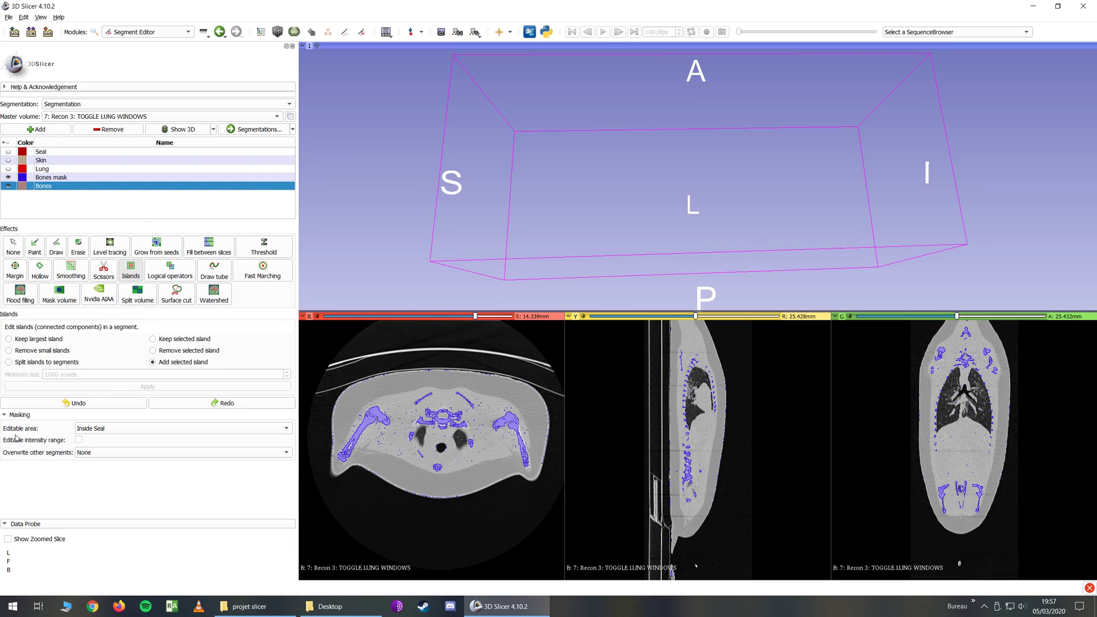
pyautogui.click(86, 430)
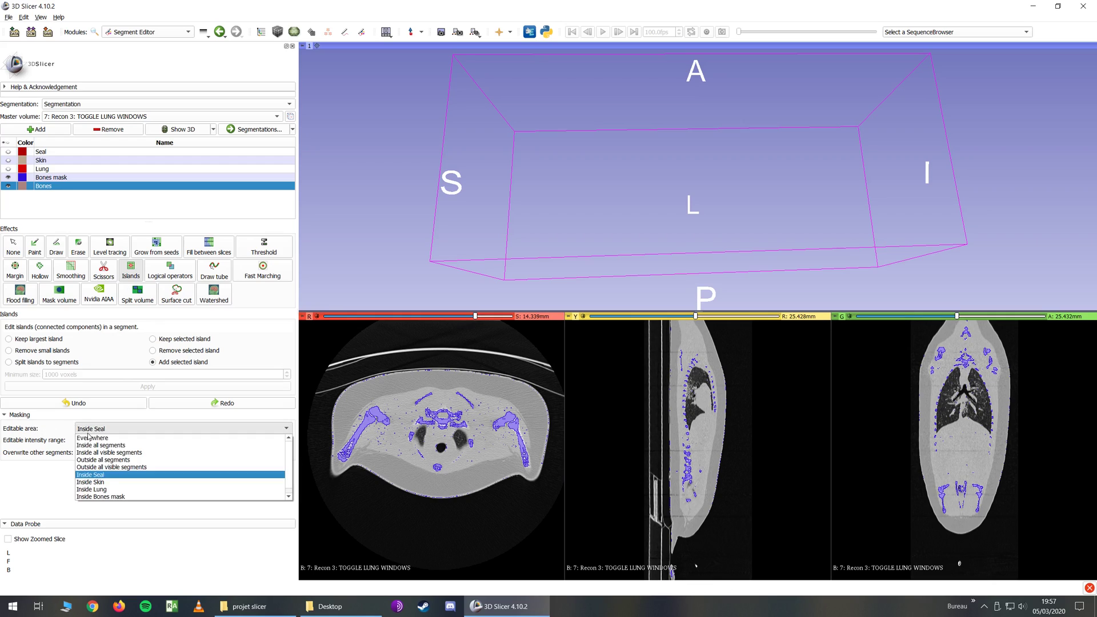
pyautogui.click(108, 496)
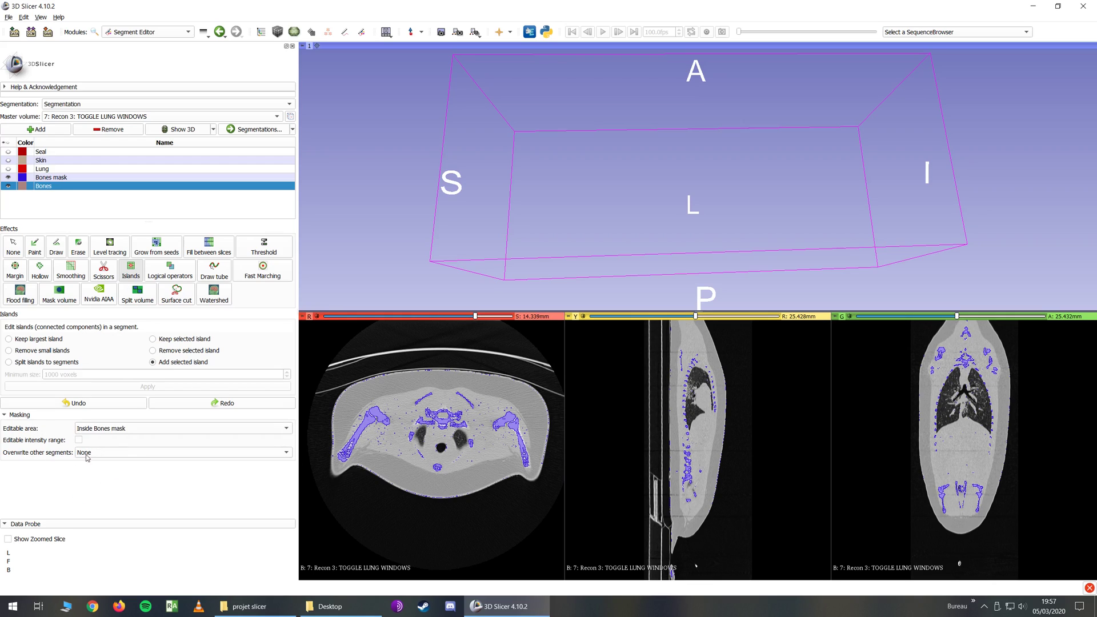
# Set Overwrite other segments to Visible segments, and add the vertebra, rib and forelimb islands on the shoulder-level axial slice to Bones.
pyautogui.click(79, 456)
pyautogui.click(98, 468)
pyautogui.keyDown('ctrl'); pyautogui.scroll(-2, 414, 413); pyautogui.keyUp('ctrl')
pyautogui.click(457, 425)
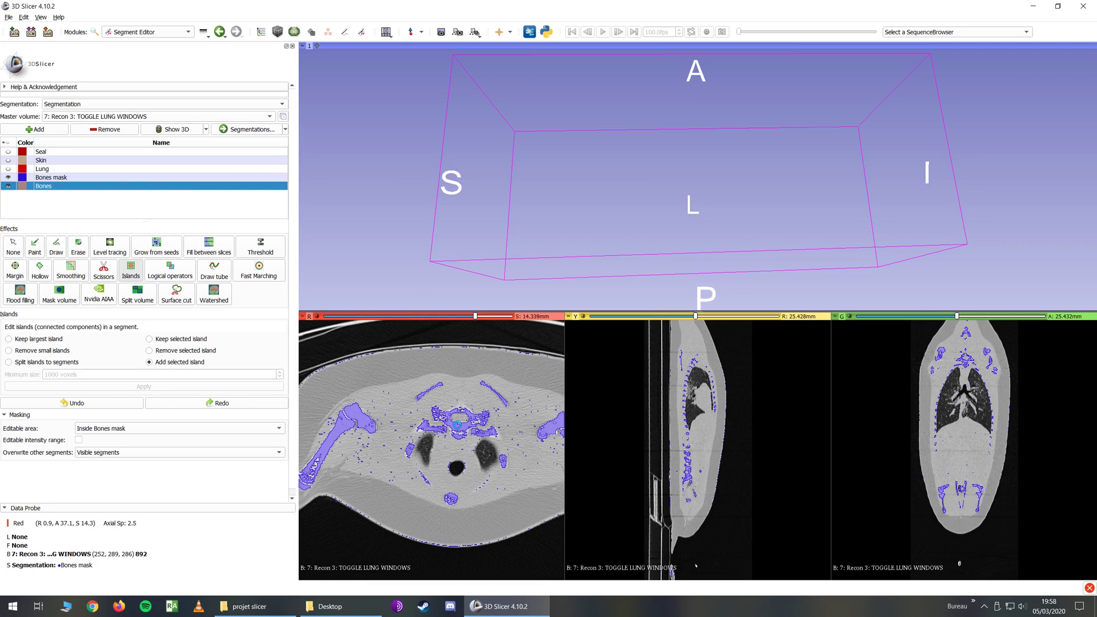
pyautogui.keyDown('ctrl'); pyautogui.scroll(2, 377, 407); pyautogui.keyUp('ctrl')
pyautogui.click(377, 407)
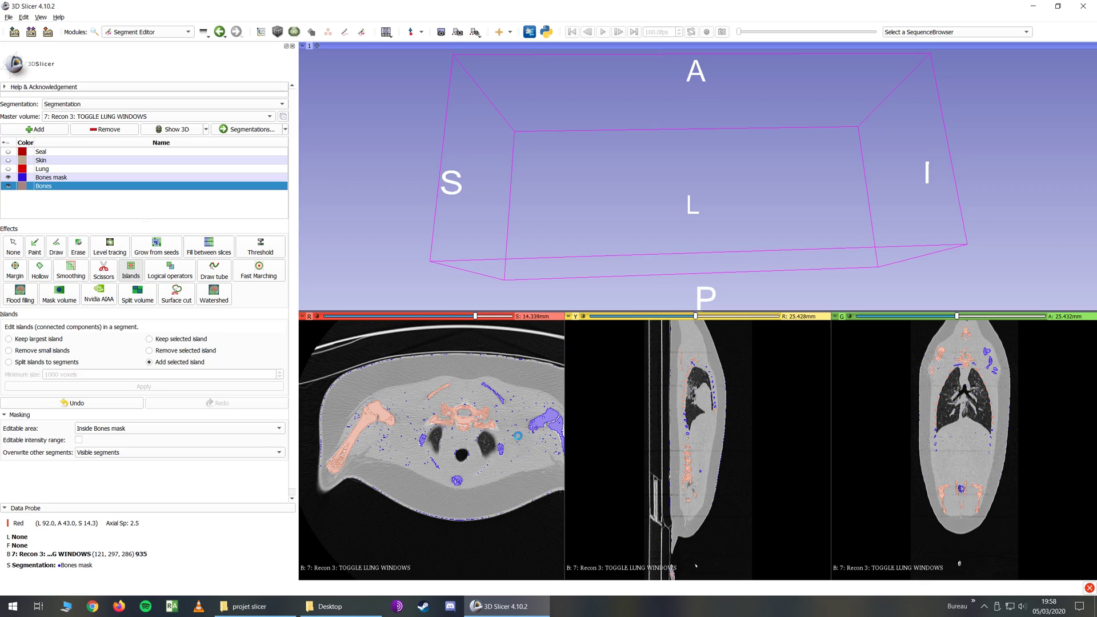
pyautogui.keyDown('ctrl'); pyautogui.scroll(2, 483, 428); pyautogui.keyUp('ctrl')
pyautogui.keyDown('ctrl'); pyautogui.scroll(-2, 467, 479); pyautogui.keyUp('ctrl')
pyautogui.click(462, 451)
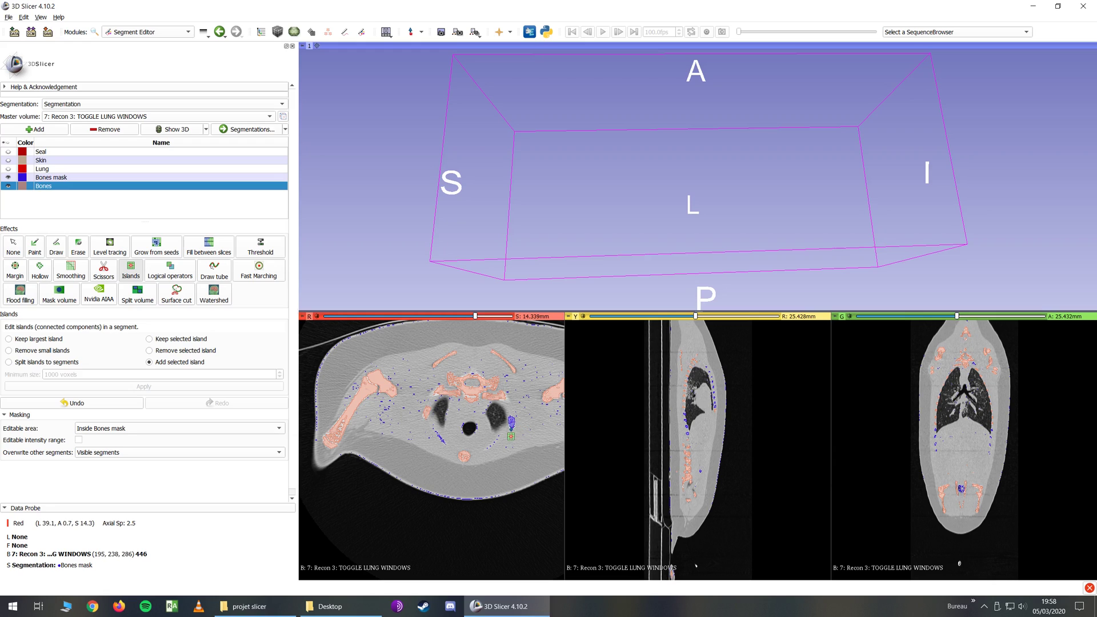
# Add the rib and sternum islands around the lungs on a chest-level axial slice to Bones.
pyautogui.press('shift')
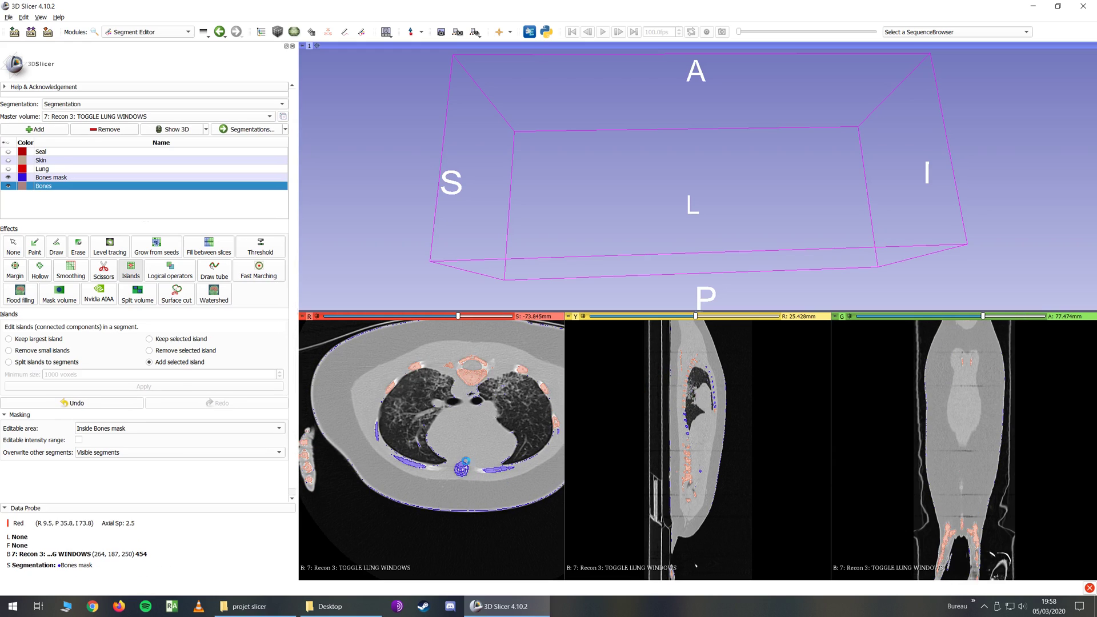
pyautogui.keyDown('ctrl'); pyautogui.scroll(-2, 495, 424); pyautogui.keyUp('ctrl')
pyautogui.keyDown('ctrl'); pyautogui.scroll(2, 529, 478); pyautogui.keyUp('ctrl')
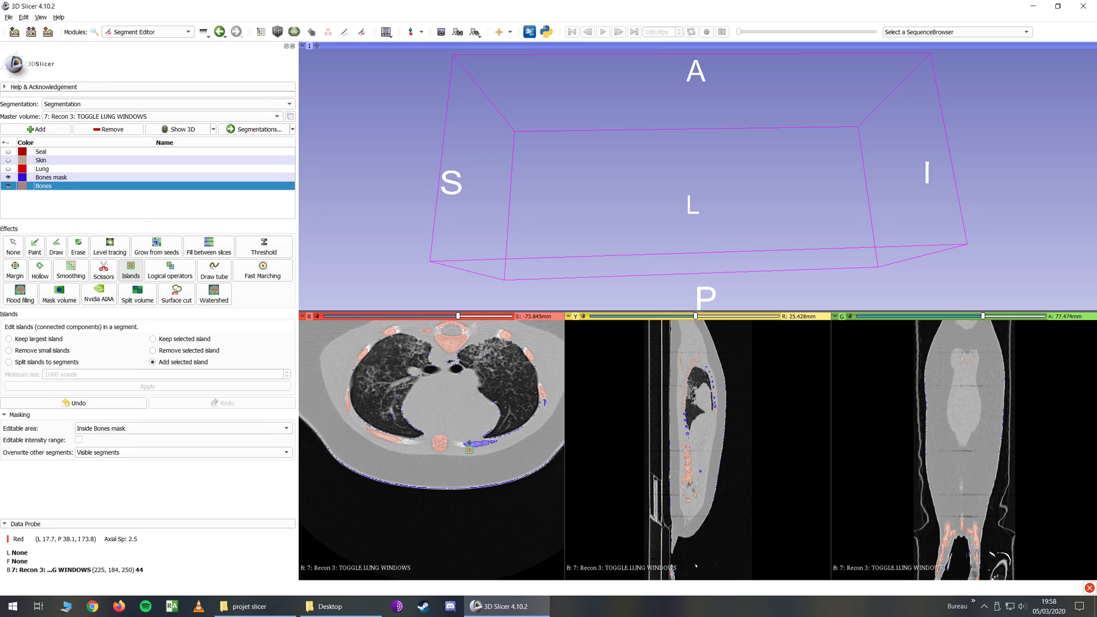
pyautogui.keyDown('ctrl'); pyautogui.scroll(-2, 527, 438); pyautogui.keyUp('ctrl')
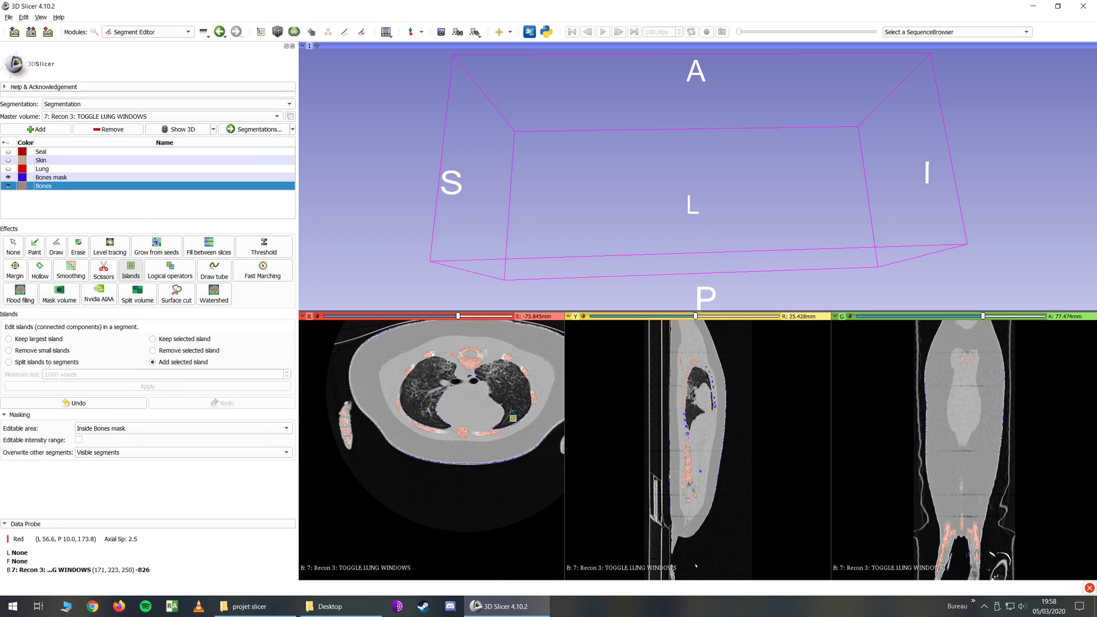
# Add the sternum islands and adjoining rib islands to Bones in the coronal view.
pyautogui.press('shift')
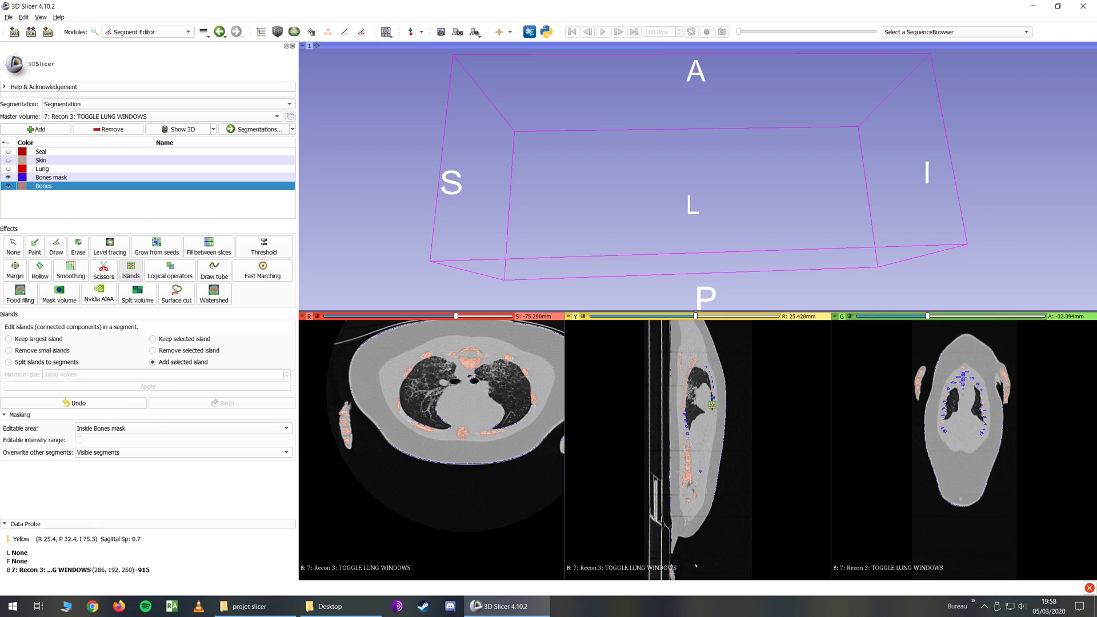
pyautogui.keyDown('ctrl'); pyautogui.scroll(5, 885, 393); pyautogui.keyUp('ctrl')
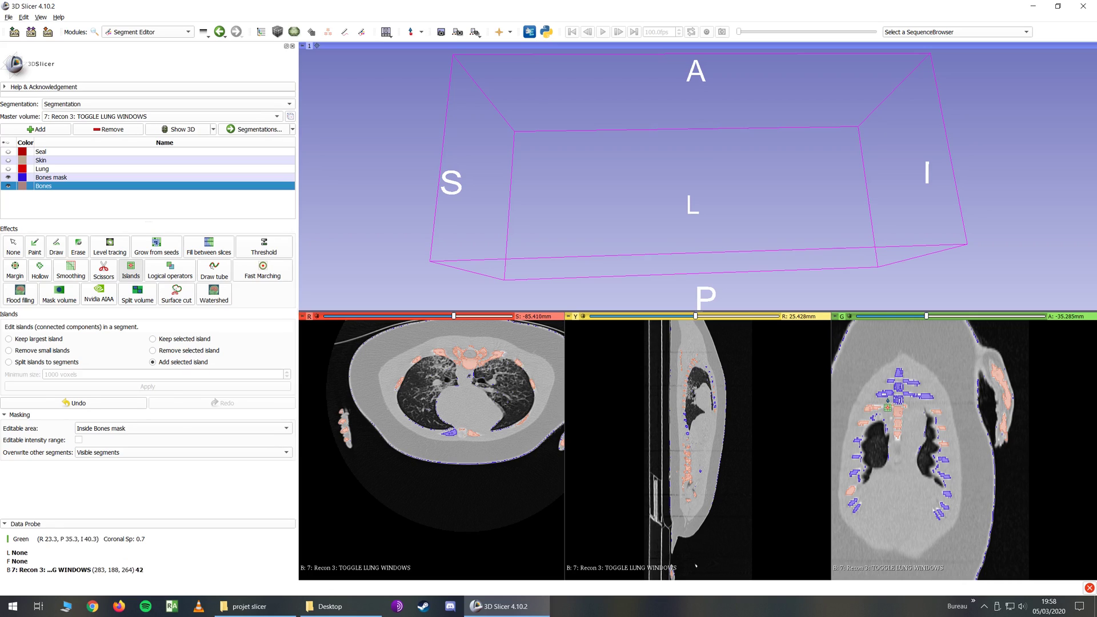
pyautogui.keyDown('ctrl'); pyautogui.scroll(2, 887, 393); pyautogui.keyUp('ctrl')
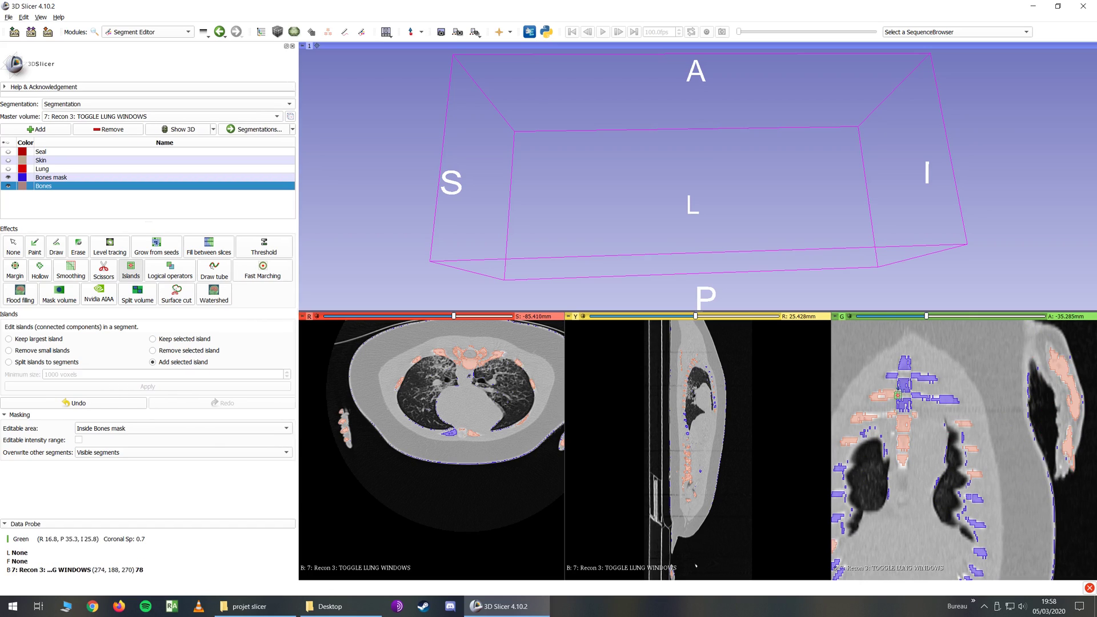
pyautogui.click(904, 383)
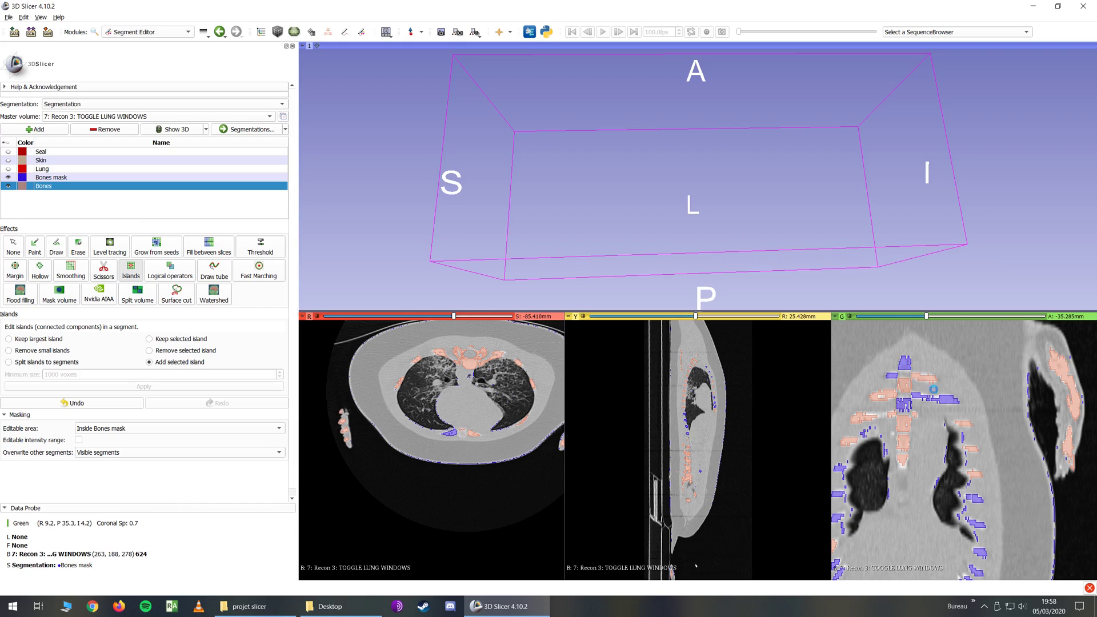
pyautogui.click(903, 411)
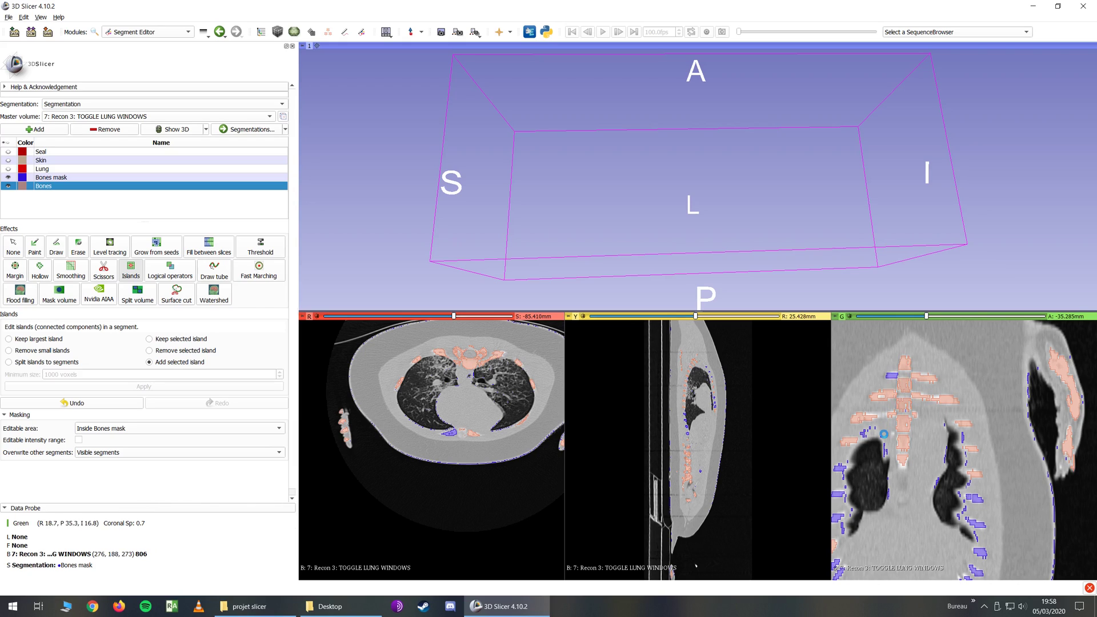
# Add the rib islands beside the sternum on the lower chest axial slices to Bones.
pyautogui.keyDown('ctrl'); pyautogui.scroll(3, 887, 437); pyautogui.keyUp('ctrl')
pyautogui.press('shift')
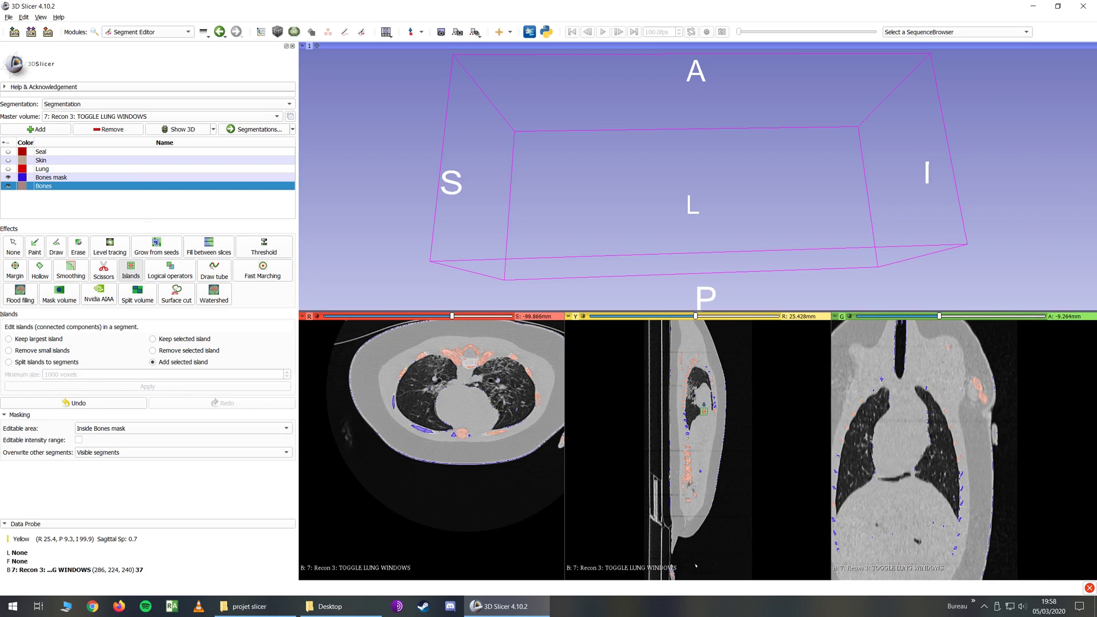
pyautogui.keyDown('ctrl'); pyautogui.scroll(3, 434, 434); pyautogui.keyUp('ctrl')
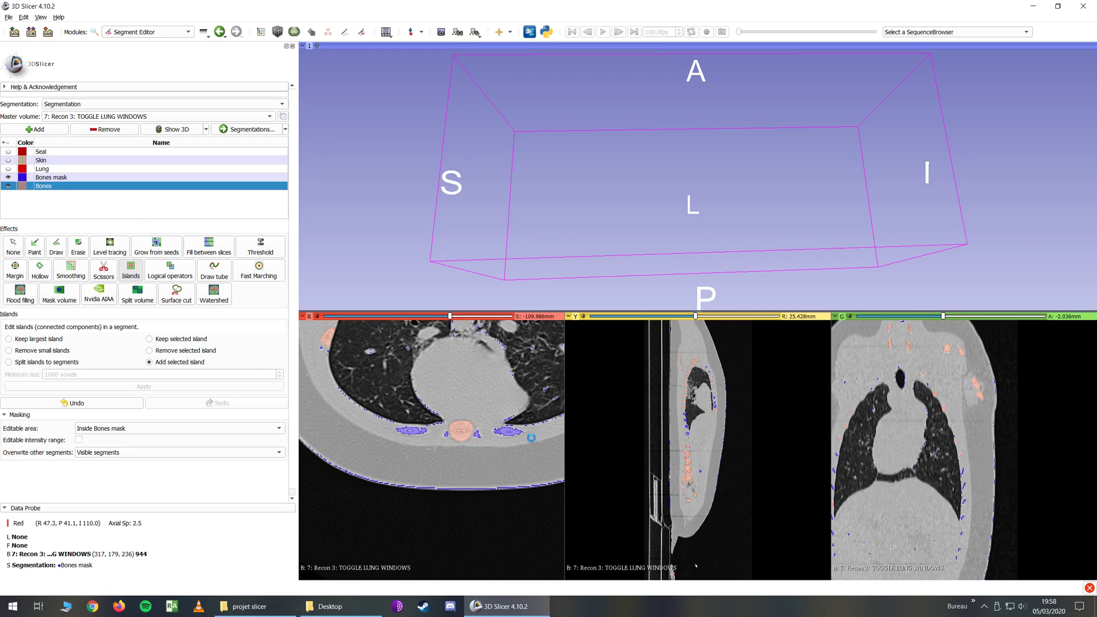
pyautogui.keyDown('ctrl'); pyautogui.scroll(-5, 523, 438); pyautogui.keyUp('ctrl')
pyautogui.scroll(-3, 526, 424)
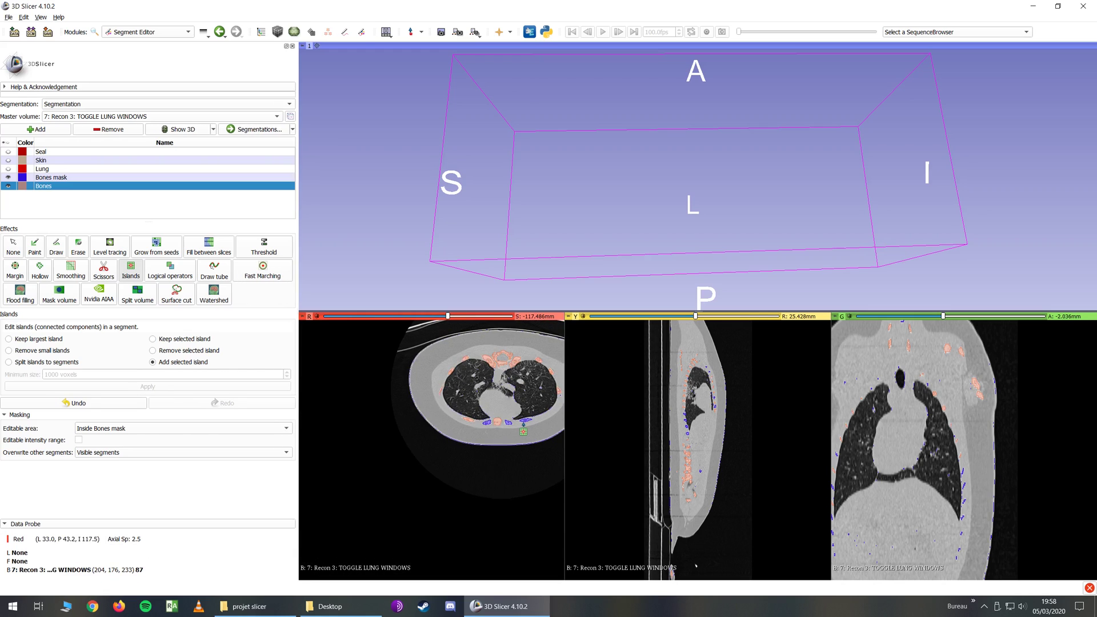
pyautogui.keyDown('ctrl'); pyautogui.scroll(4, 523, 425); pyautogui.keyUp('ctrl')
pyautogui.click(500, 428)
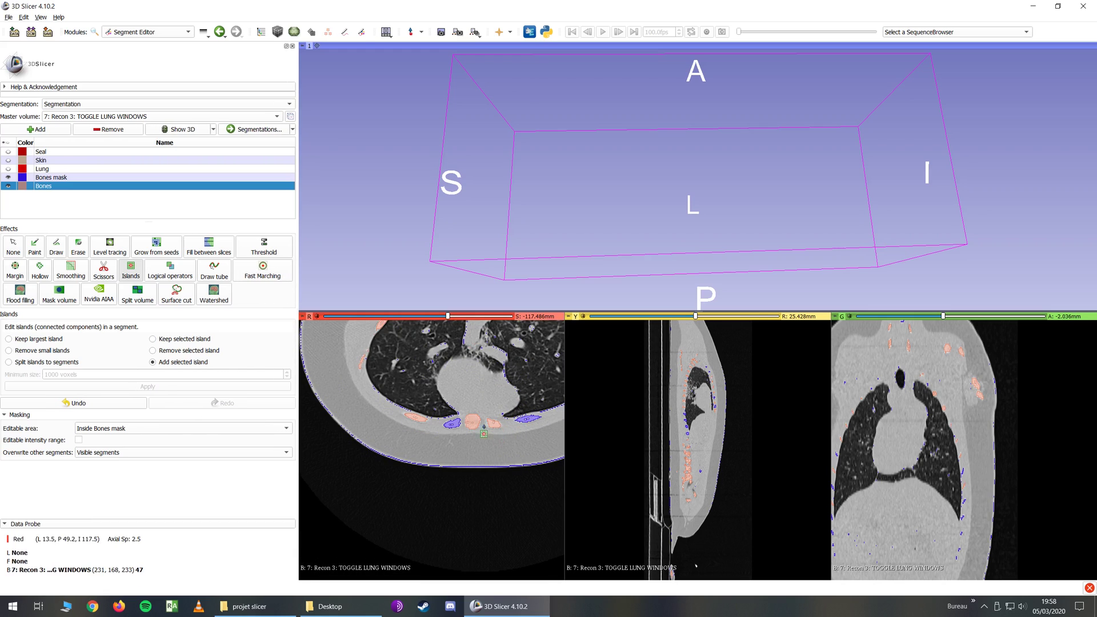
# Remove the Bones segment and apply a threshold range of 145.40 to 3071.00 to Bones mask.
pyautogui.click(109, 129)
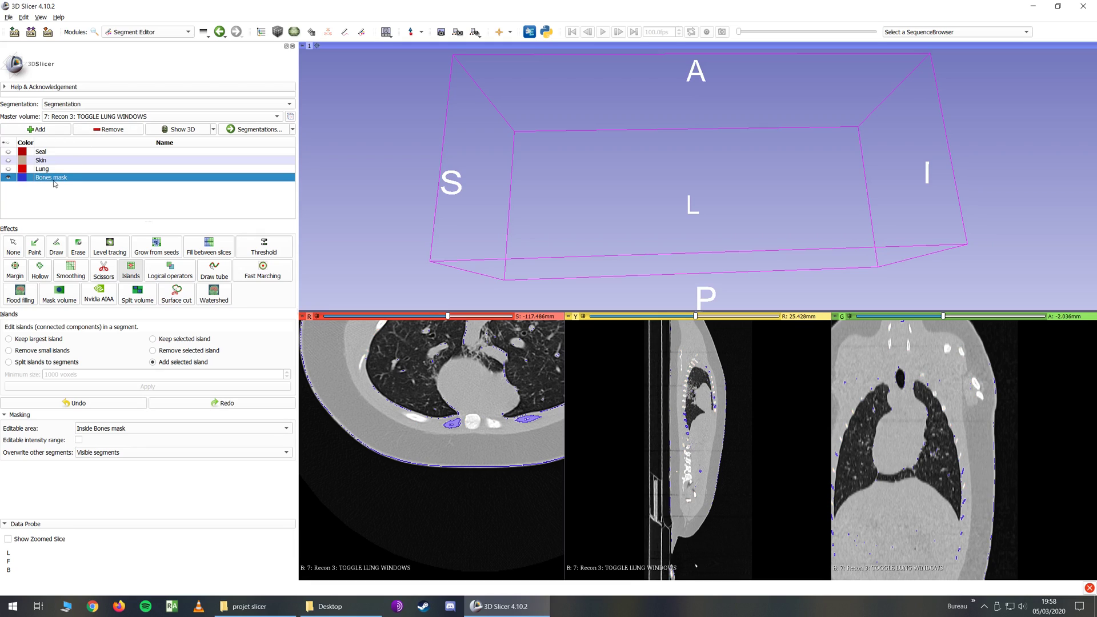
pyautogui.keyDown('ctrl'); pyautogui.scroll(-4, 502, 364); pyautogui.keyUp('ctrl')
pyautogui.keyDown('ctrl'); pyautogui.scroll(4, 502, 363); pyautogui.keyUp('ctrl')
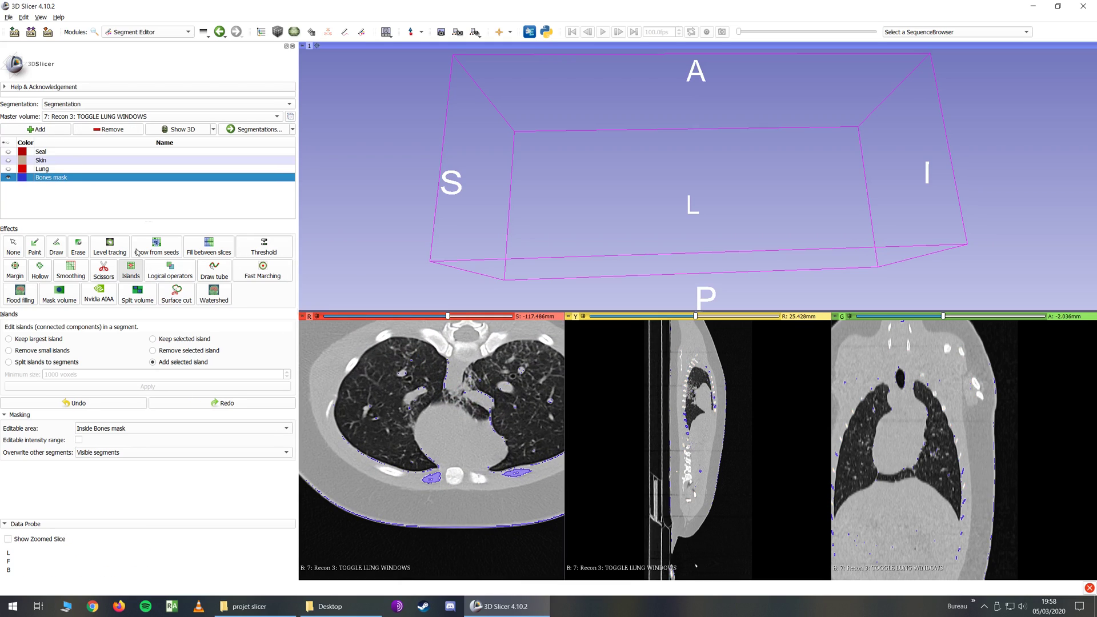
pyautogui.click(263, 250)
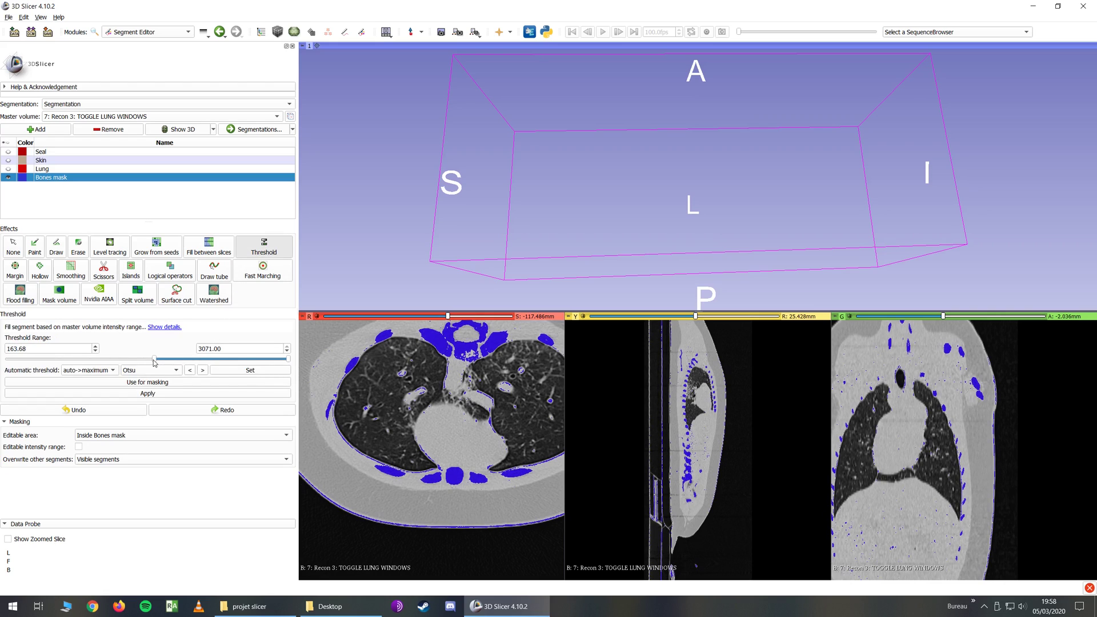
pyautogui.click(148, 393)
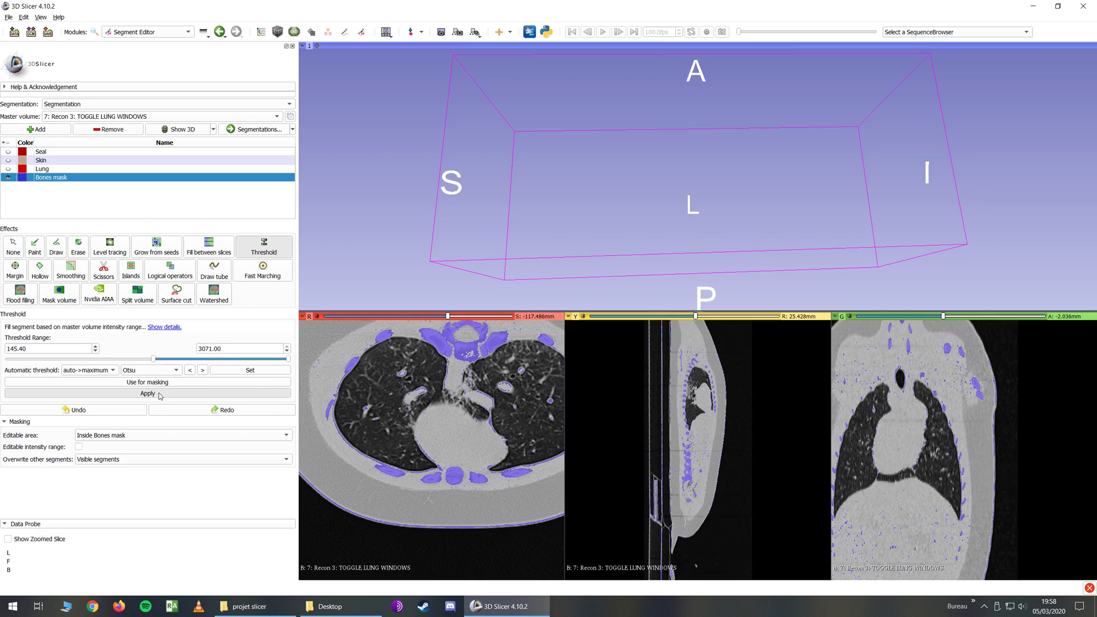
# Add a new segment and name it Bones.
pyautogui.click(37, 129)
pyautogui.doubleClick(57, 187)
pyautogui.write('Bon')
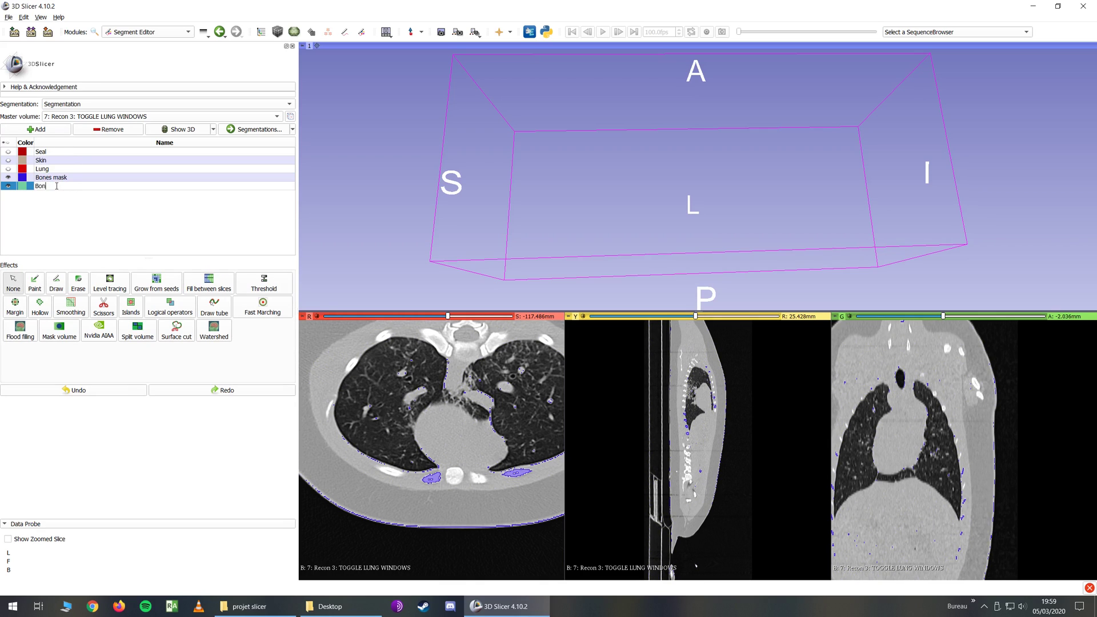
pyautogui.write('es')
pyautogui.press('Return')
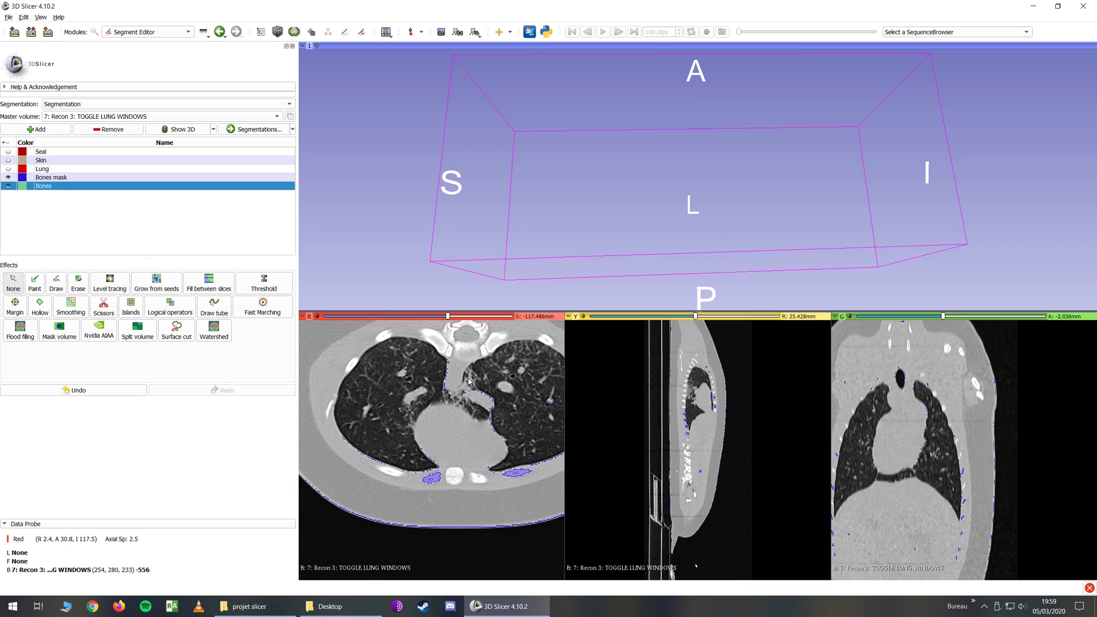
# Set Bones mask's editable area to Everywhere and Overwrite other segments to None, and reapply its threshold from 145.40.
pyautogui.click(51, 178)
pyautogui.click(247, 284)
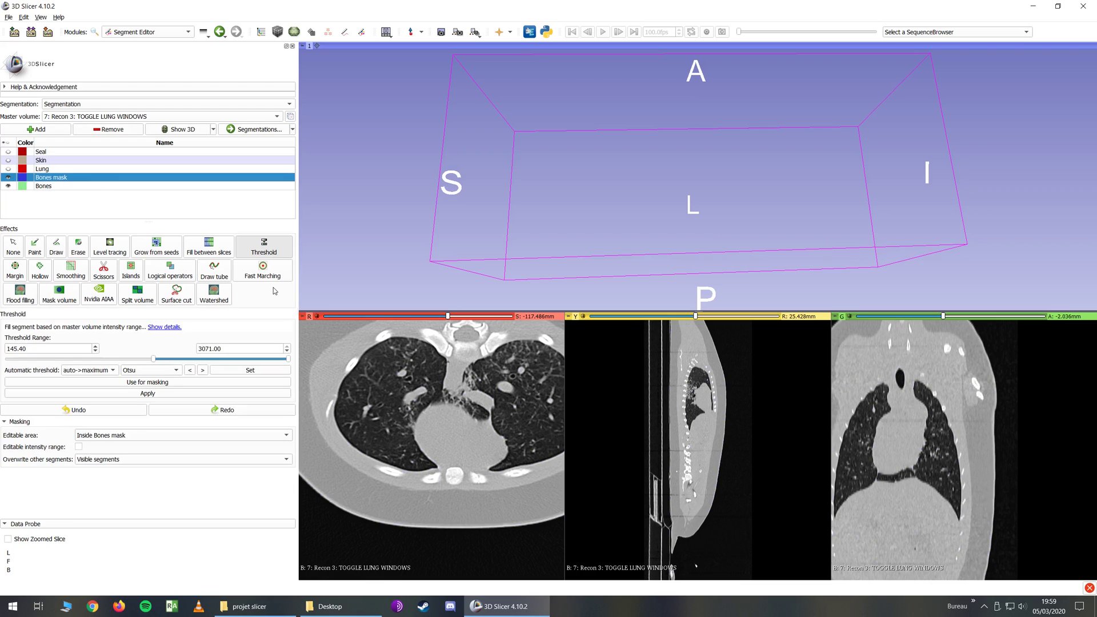
pyautogui.click(86, 436)
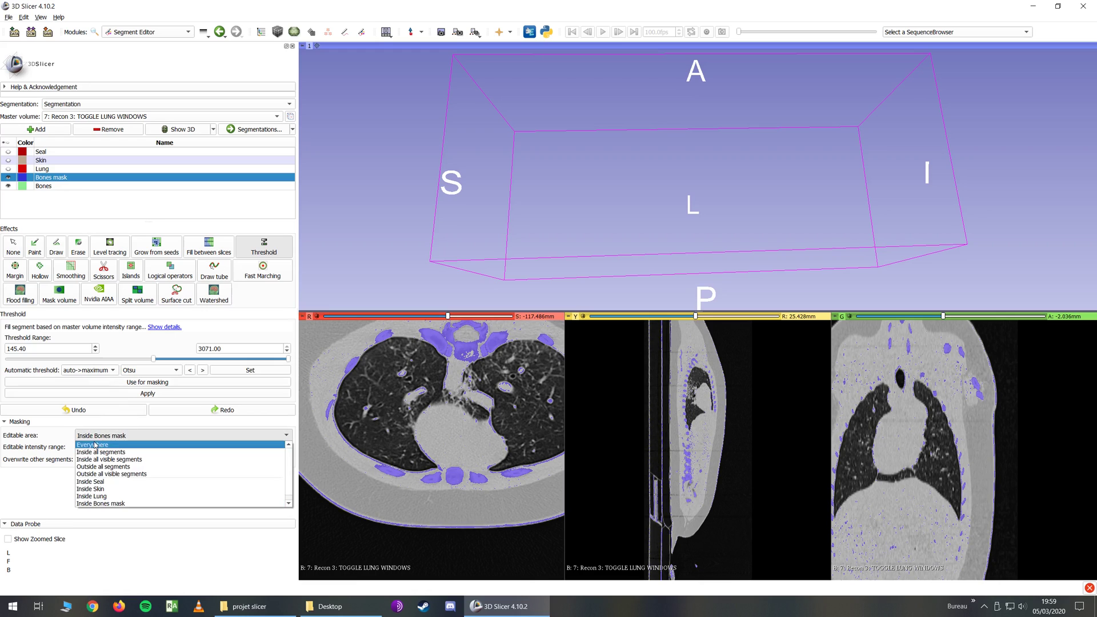
pyautogui.click(91, 445)
pyautogui.click(100, 460)
pyautogui.click(85, 483)
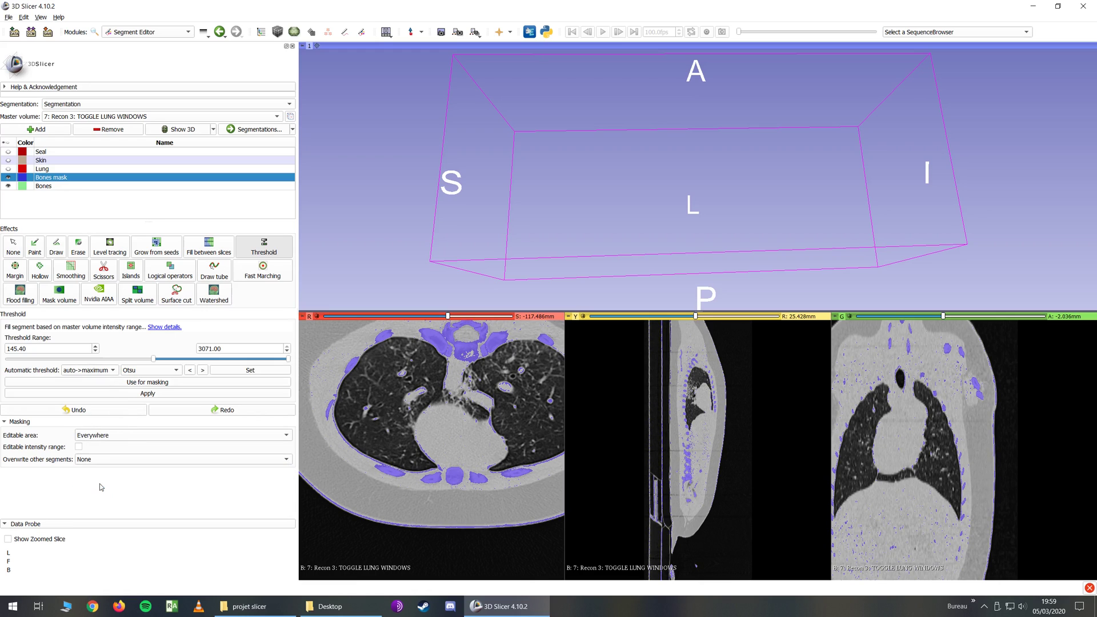
pyautogui.click(158, 393)
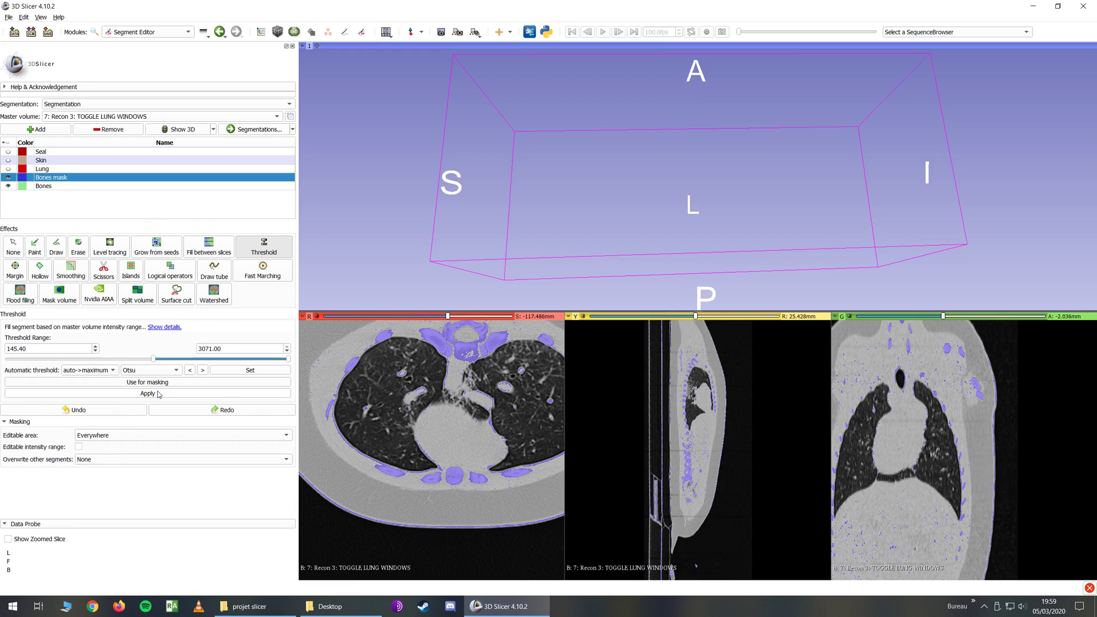
# Set up the Islands effect for Bones with the editable area Inside Bones mask and Overwrite other segments set to Visible segments.
pyautogui.click(43, 186)
pyautogui.click(132, 308)
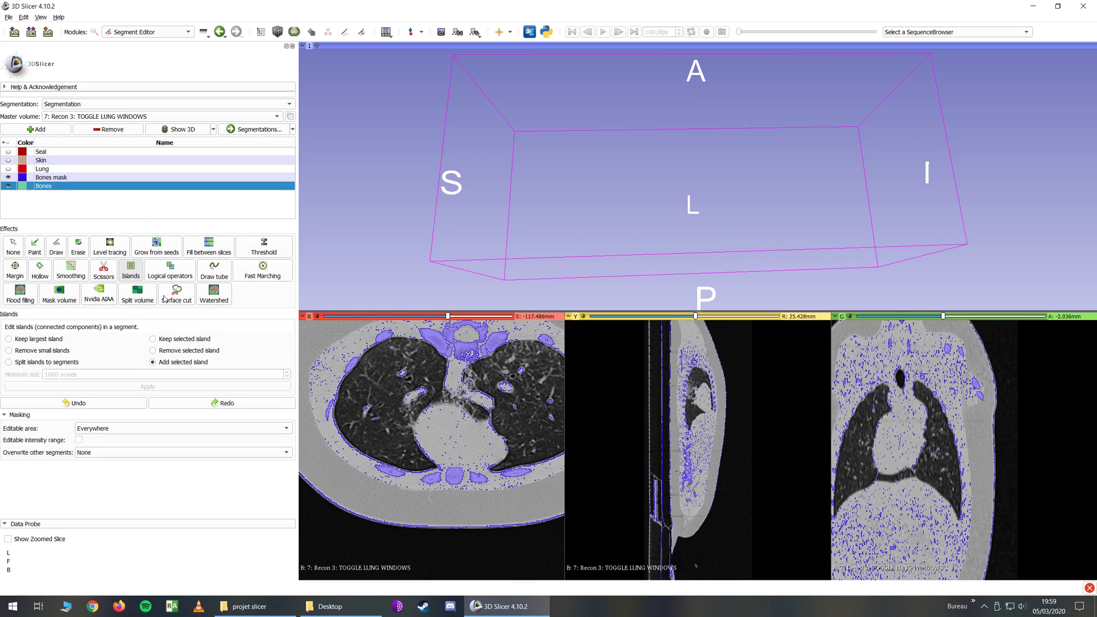
pyautogui.click(88, 430)
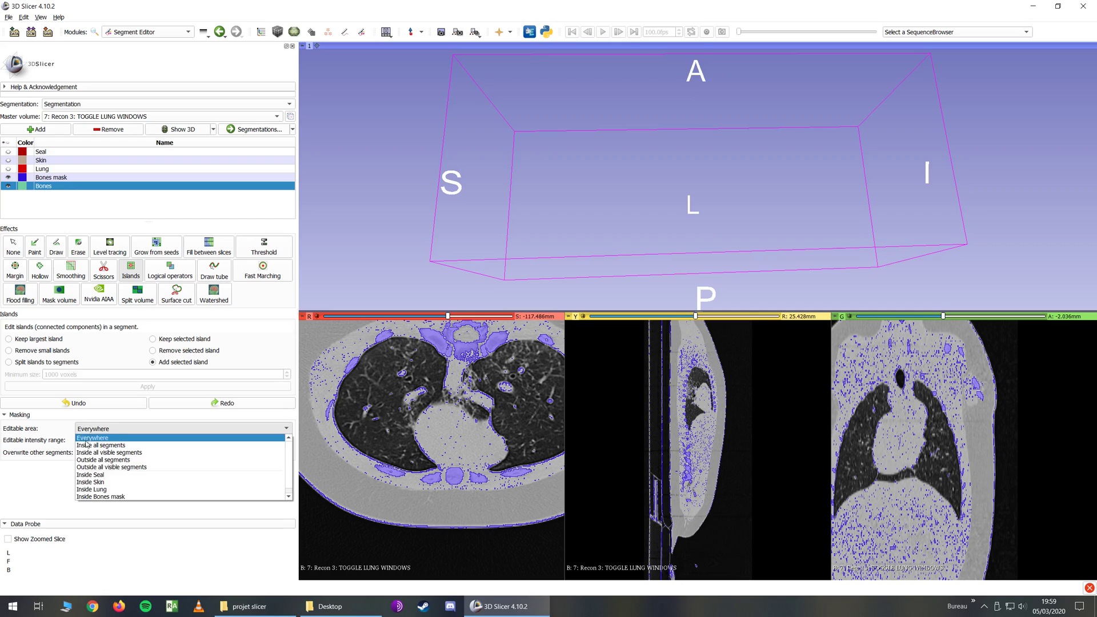
pyautogui.click(103, 499)
pyautogui.click(89, 454)
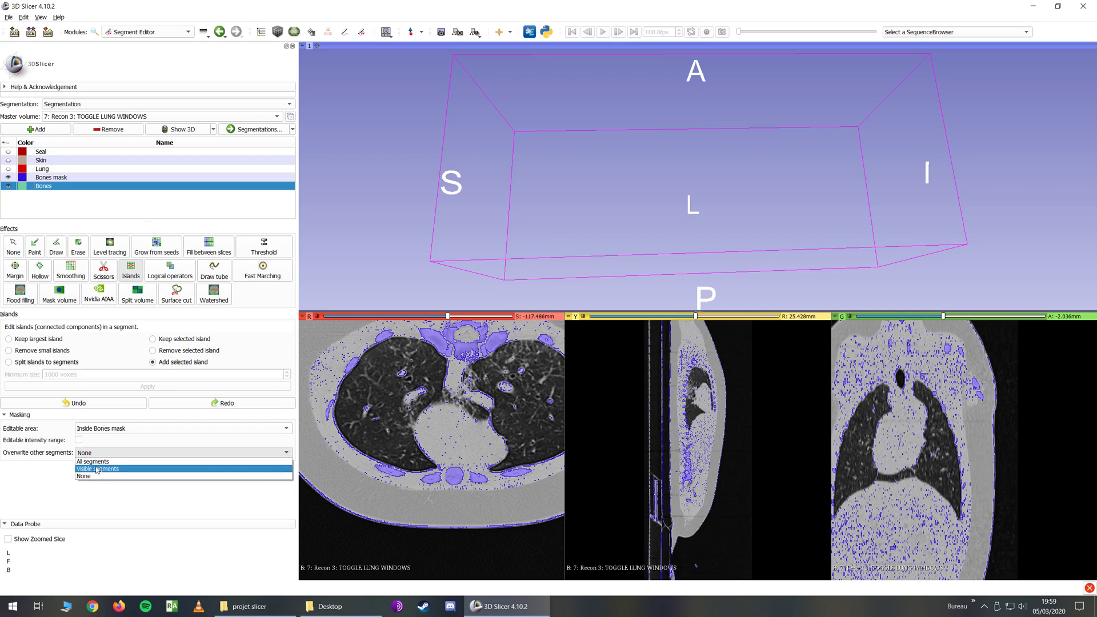
pyautogui.click(96, 469)
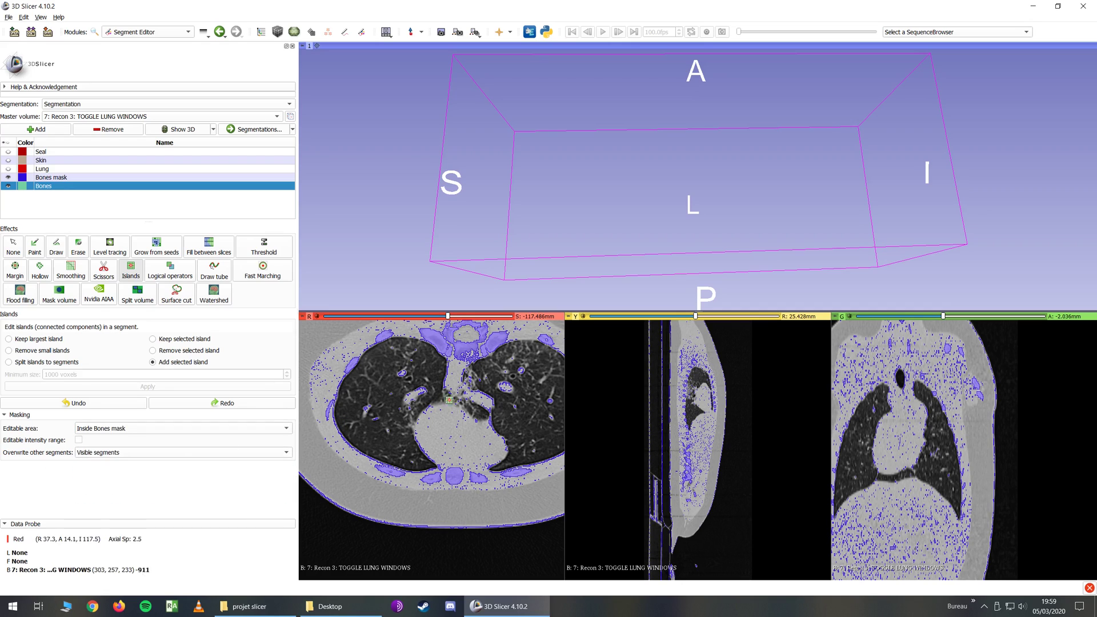
# Add the island containing the vertebra on the axial slice to Bones, and inspect its extent in all three slice views.
pyautogui.click(432, 341)
pyautogui.keyDown('ctrl'); pyautogui.scroll(-2, 475, 373); pyautogui.keyUp('ctrl')
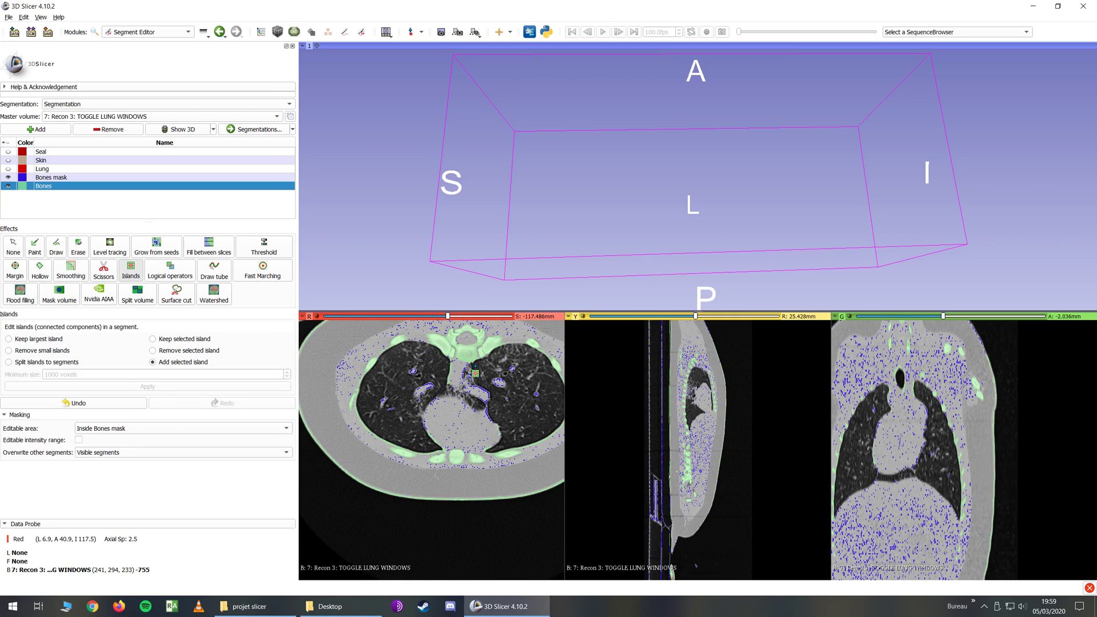
pyautogui.keyDown('ctrl'); pyautogui.scroll(-2, 469, 375); pyautogui.keyUp('ctrl')
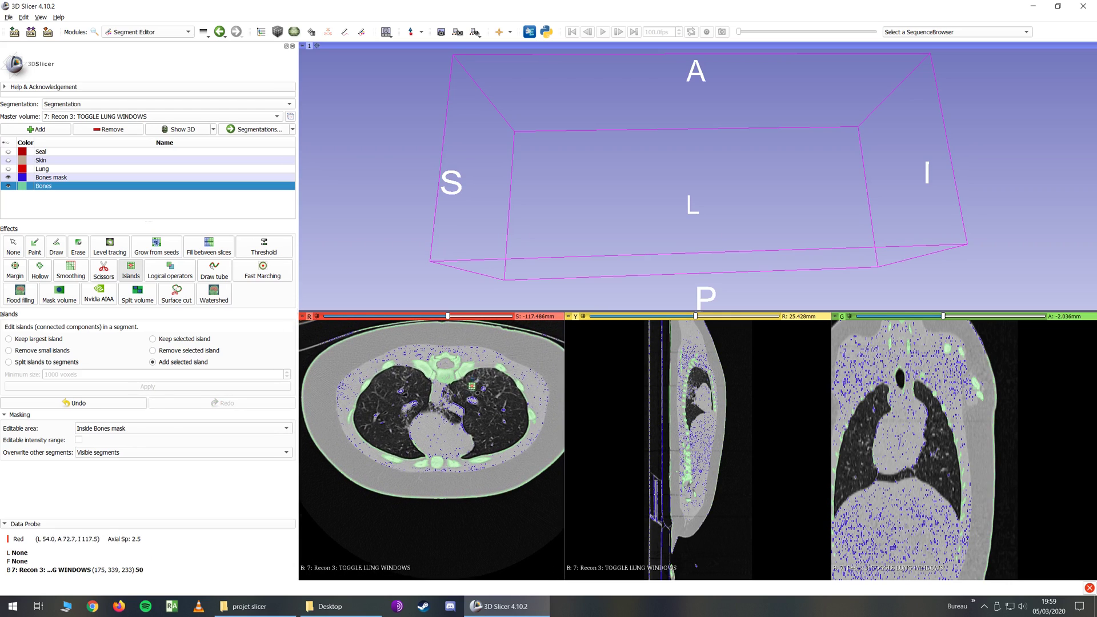
pyautogui.keyDown('ctrl'); pyautogui.scroll(2, 458, 375); pyautogui.keyUp('ctrl')
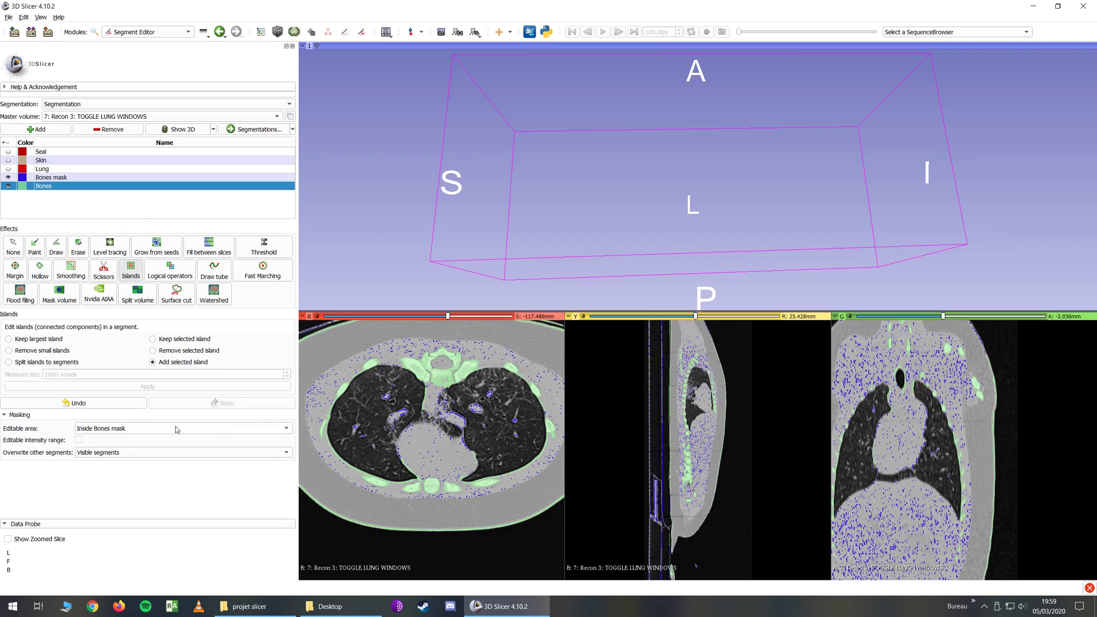
pyautogui.keyDown('ctrl'); pyautogui.scroll(-1, 446, 348); pyautogui.keyUp('ctrl')
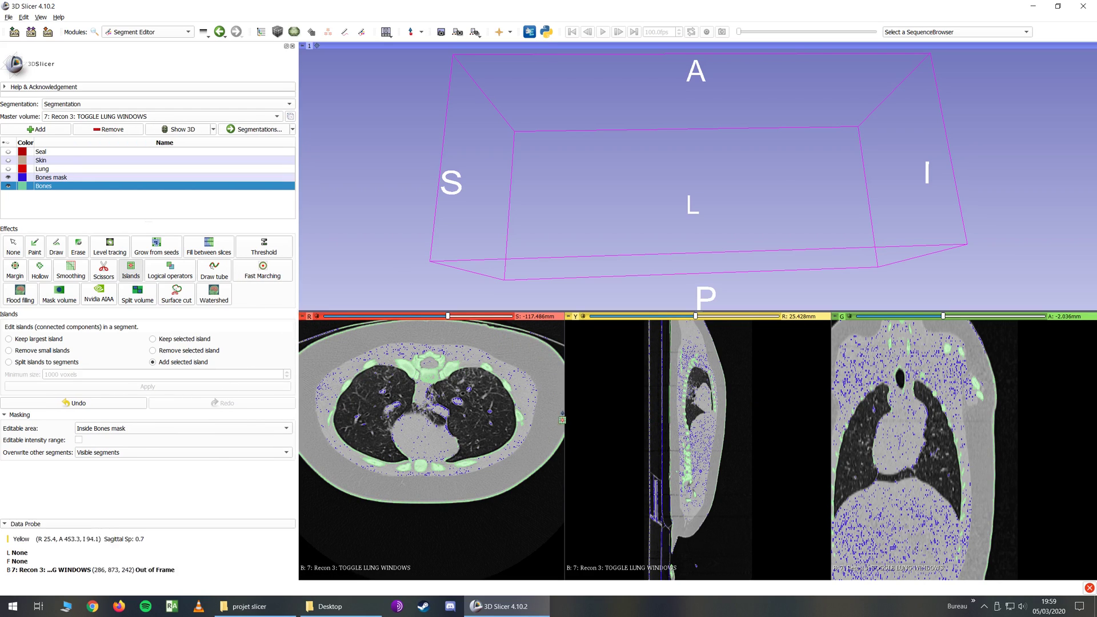
pyautogui.press('shift')
pyautogui.press('shift')
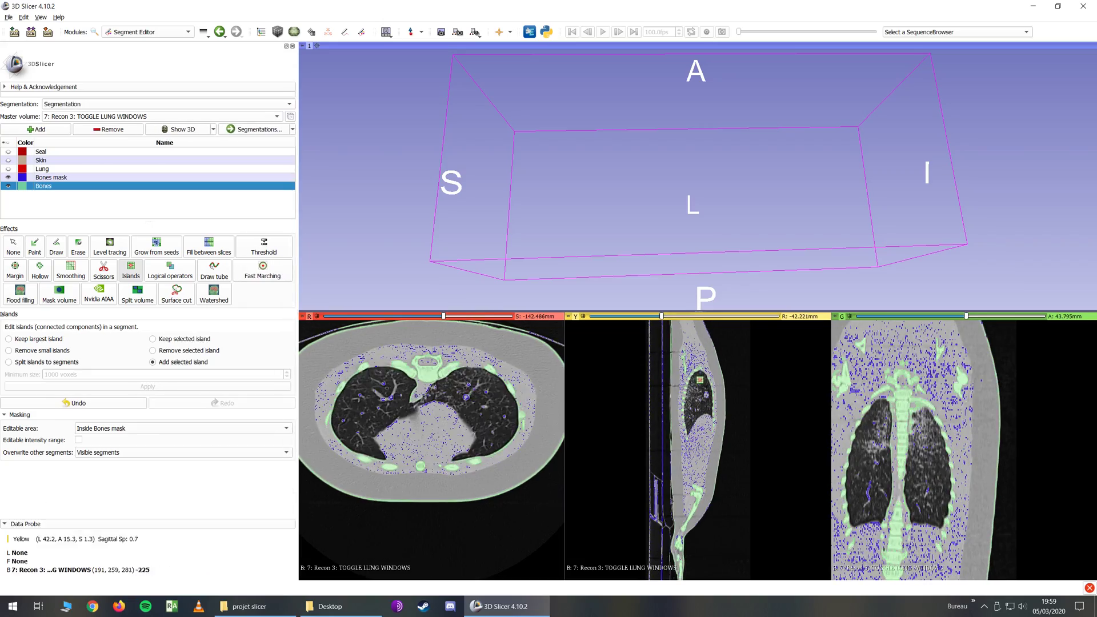
pyautogui.press('shift')
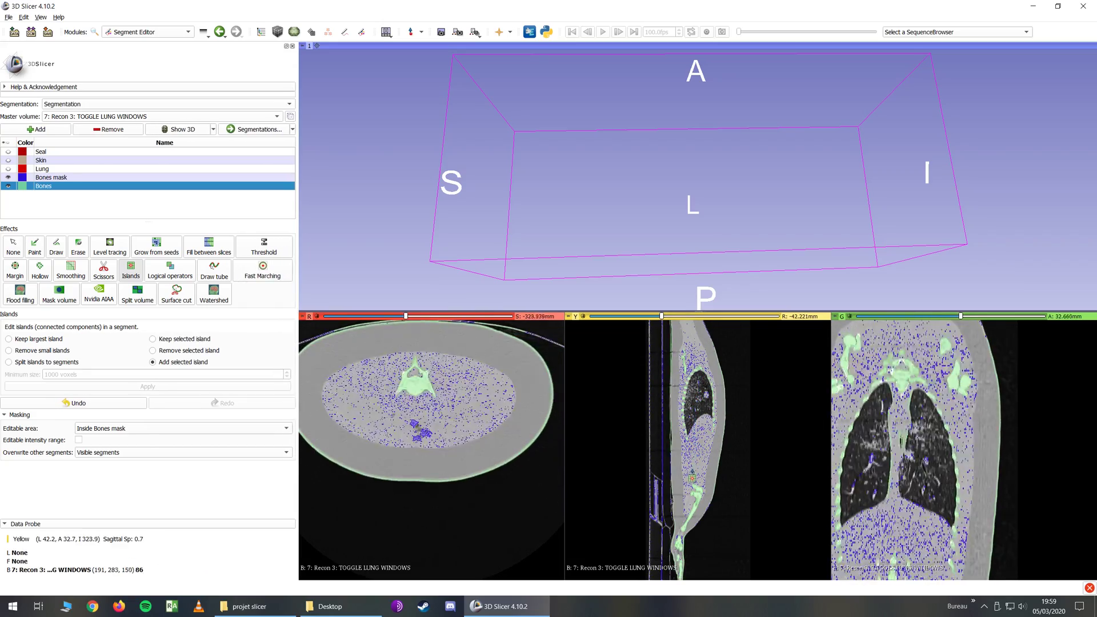
# Delete the Bones segment and apply a threshold starting at 230.72 to Bones mask.
pyautogui.press('shift')
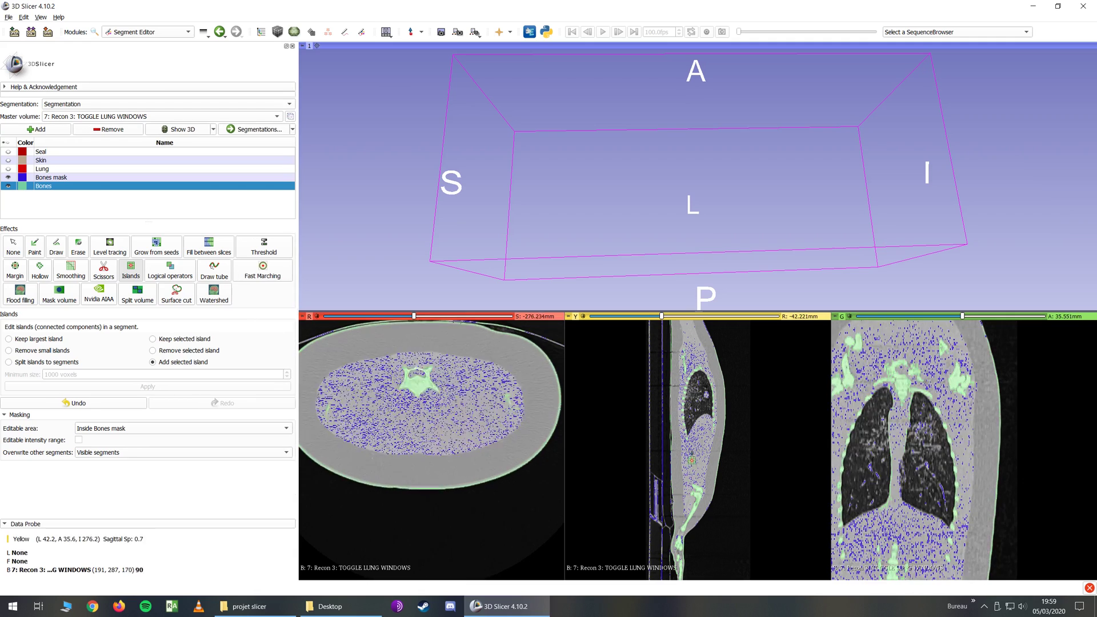
pyautogui.click(101, 129)
pyautogui.click(259, 247)
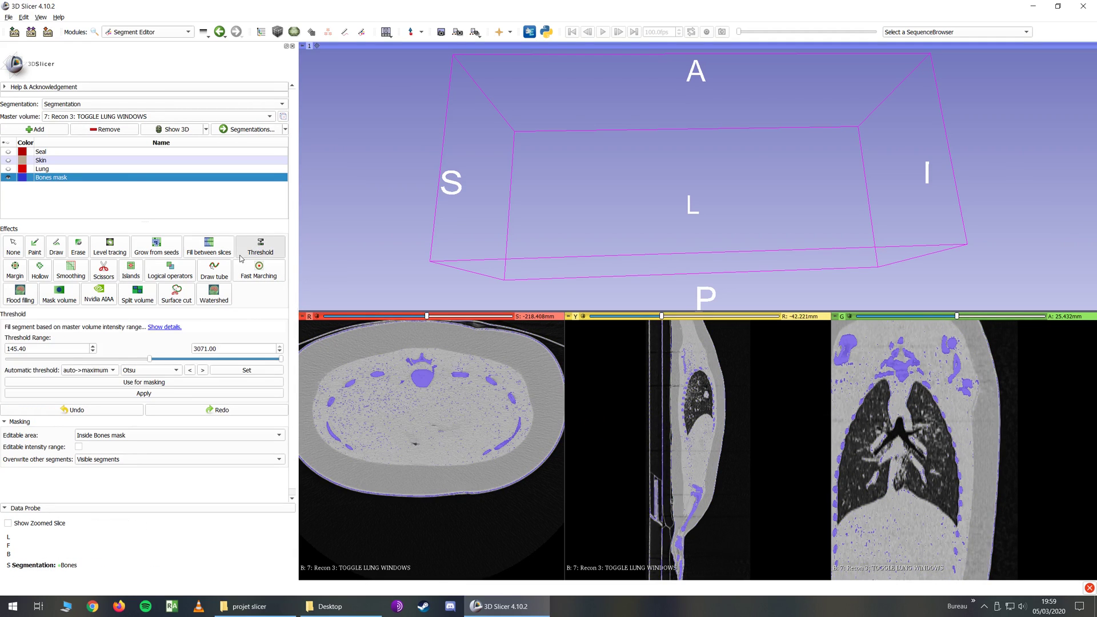
pyautogui.moveTo(153, 362); pyautogui.dragTo(155, 361)
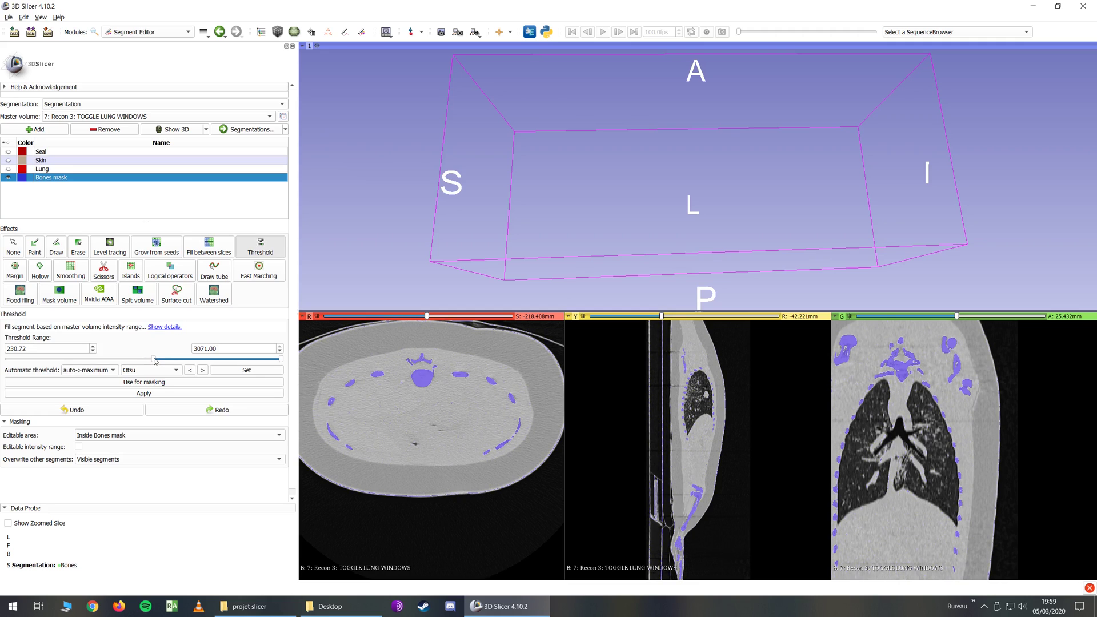
pyautogui.press('shift')
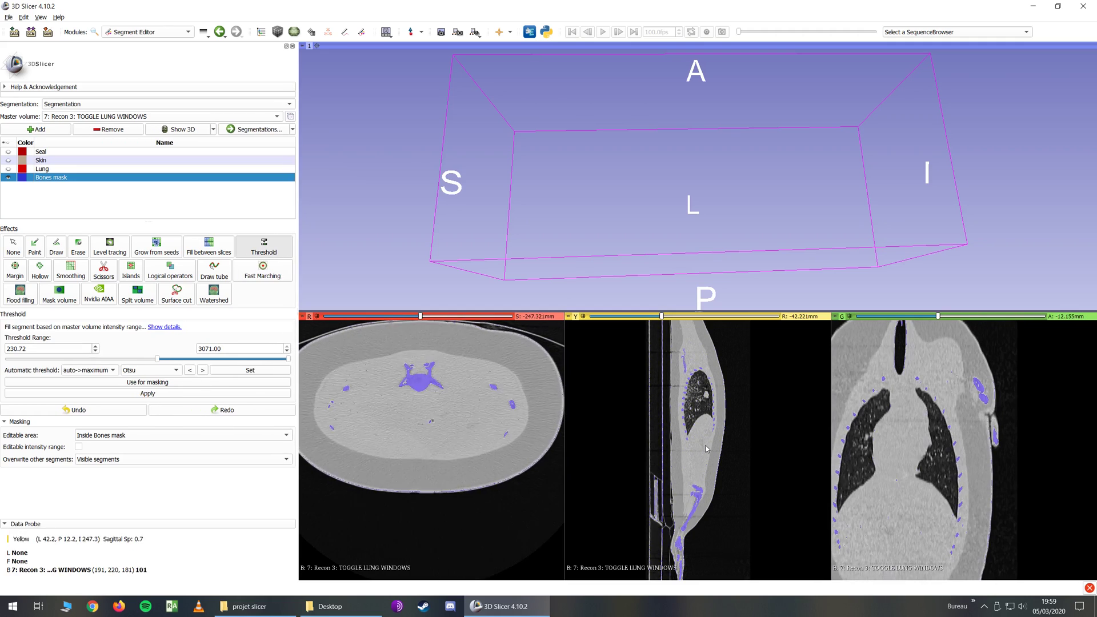
pyautogui.click(156, 394)
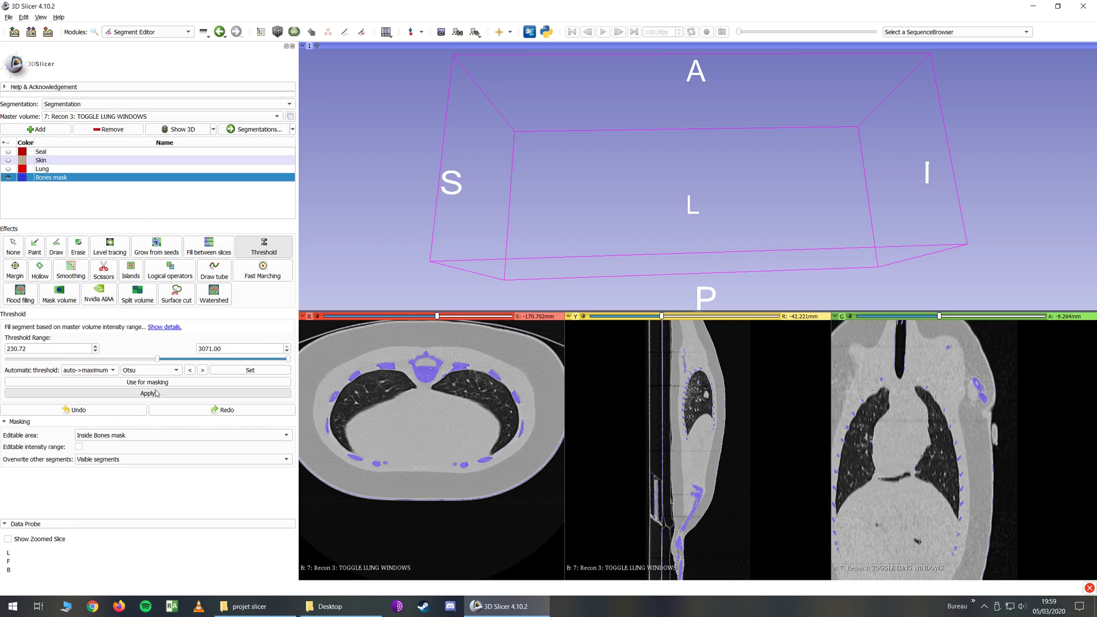
# Add a new segment, and reapply Bones mask's threshold from 230.72 with the editable area set to Everywhere.
pyautogui.click(36, 129)
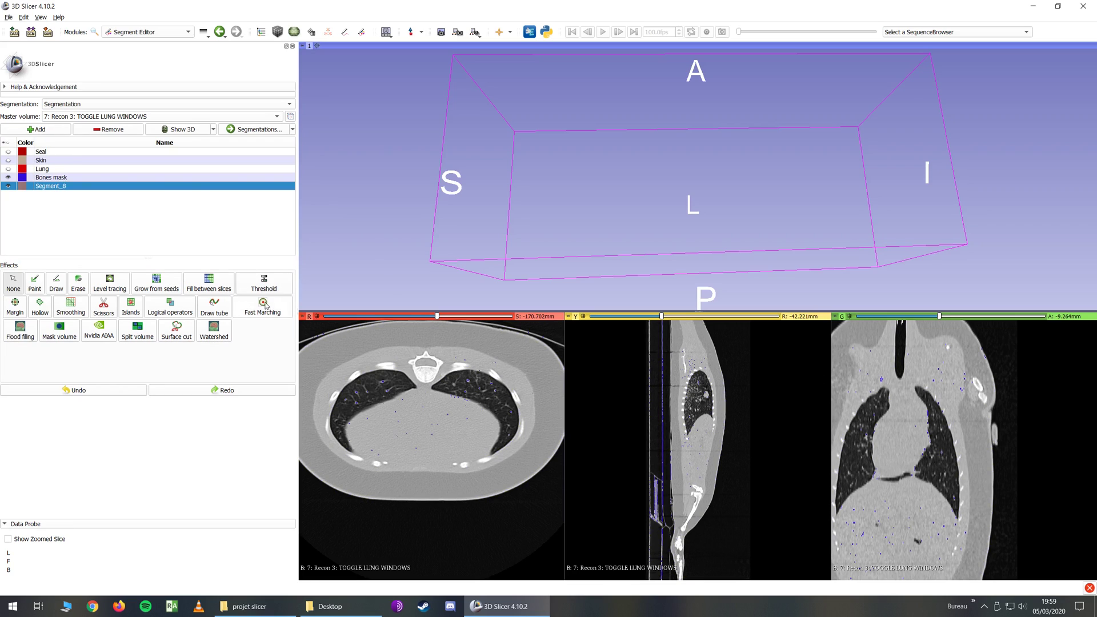
pyautogui.click(131, 308)
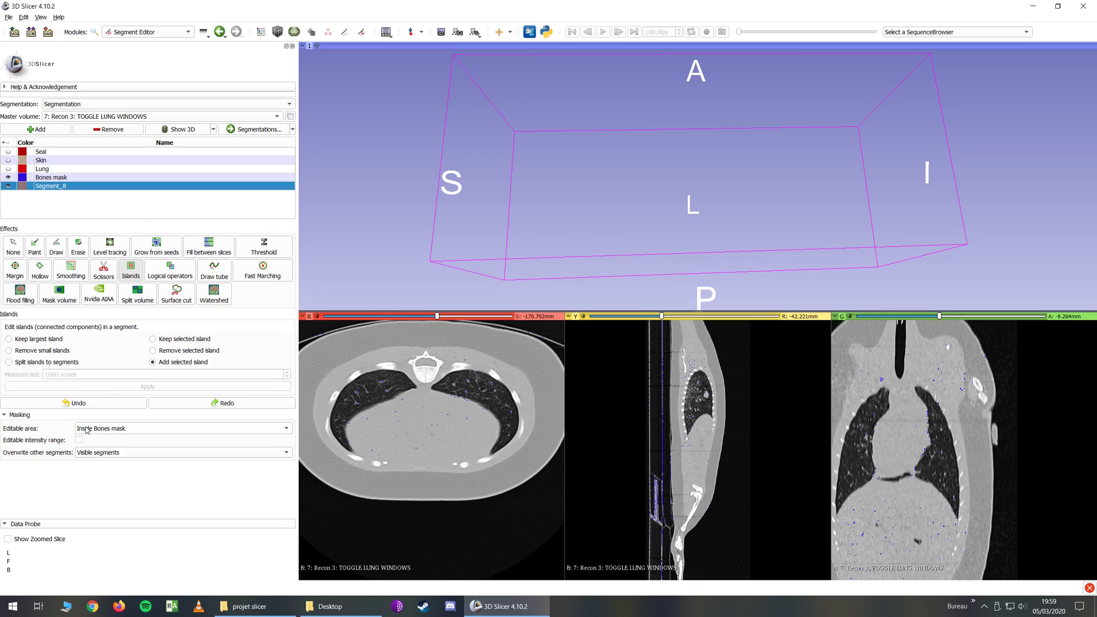
pyautogui.click(54, 178)
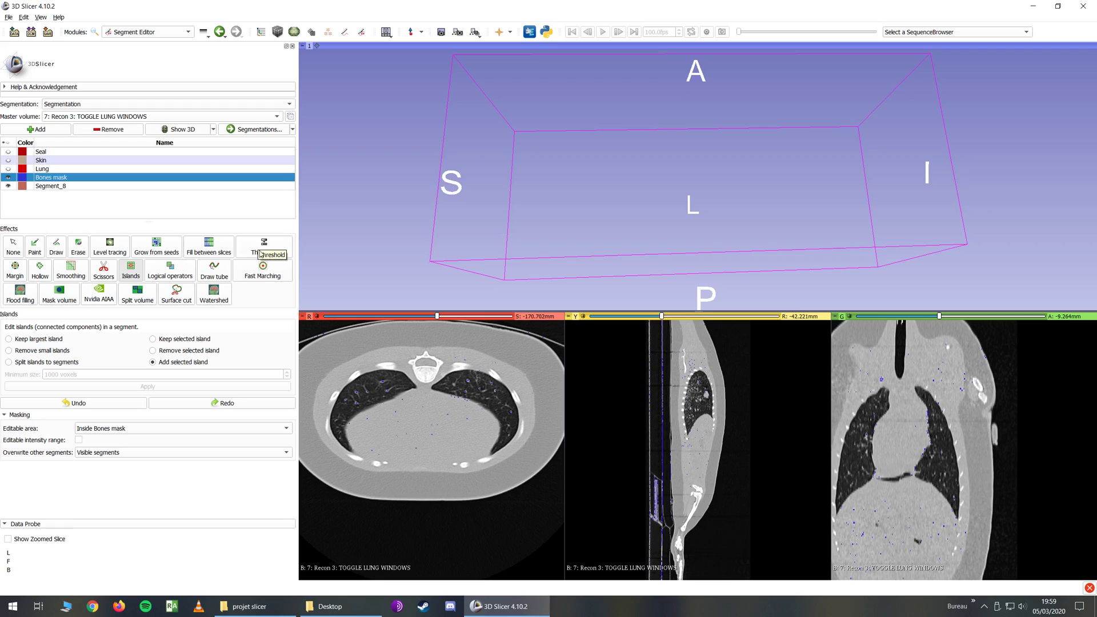
pyautogui.click(261, 254)
pyautogui.click(109, 436)
pyautogui.click(109, 445)
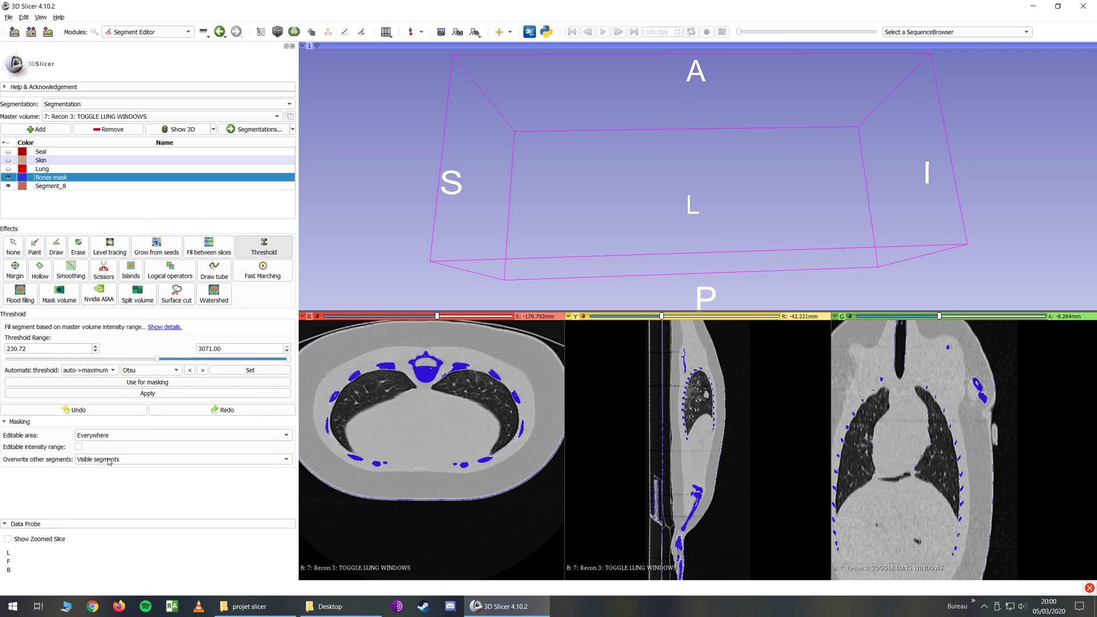
pyautogui.click(148, 394)
# Rename the newly added segment as Bones.
pyautogui.doubleClick(58, 185)
pyautogui.write('Bones')
pyautogui.press('Return')
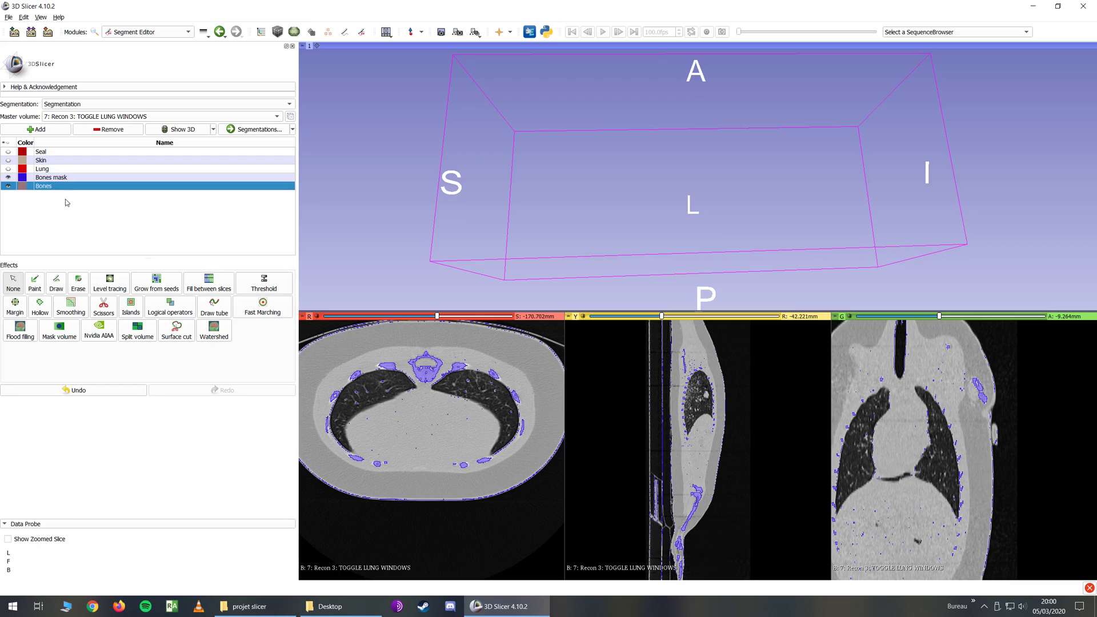
# Set the Islands effect to add selected islands to Bones, editable Inside Bones mask and overwriting Visible segments.
pyautogui.click(137, 309)
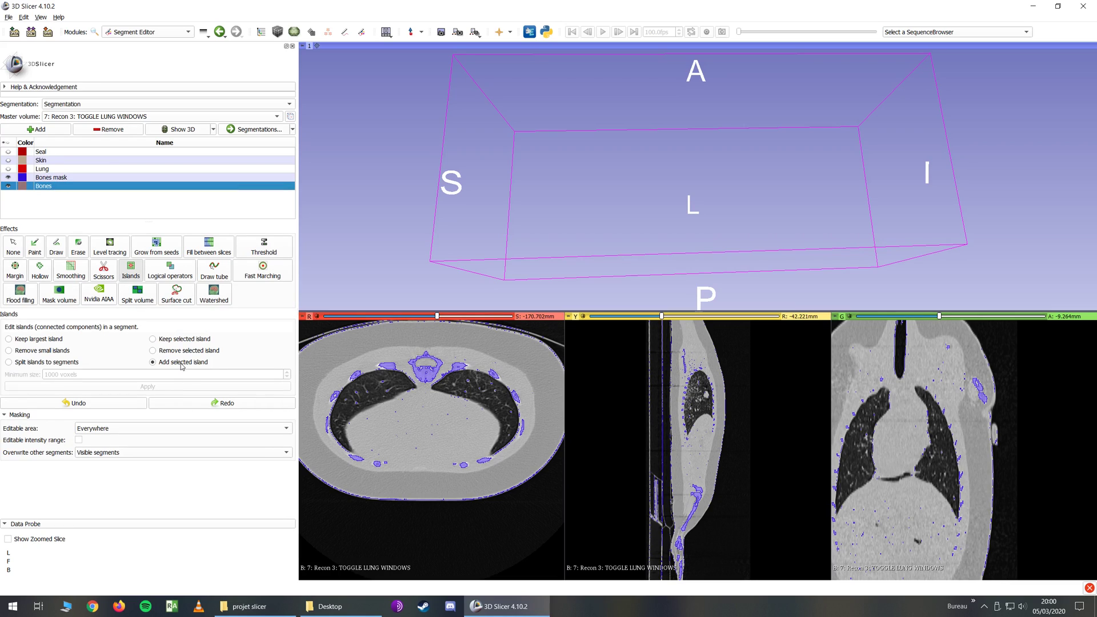
pyautogui.click(99, 430)
pyautogui.click(114, 490)
pyautogui.click(91, 456)
pyautogui.click(198, 466)
# Add the spine and rib island and the shoulder and front flipper bones on both sides to Bones.
pyautogui.click(430, 373)
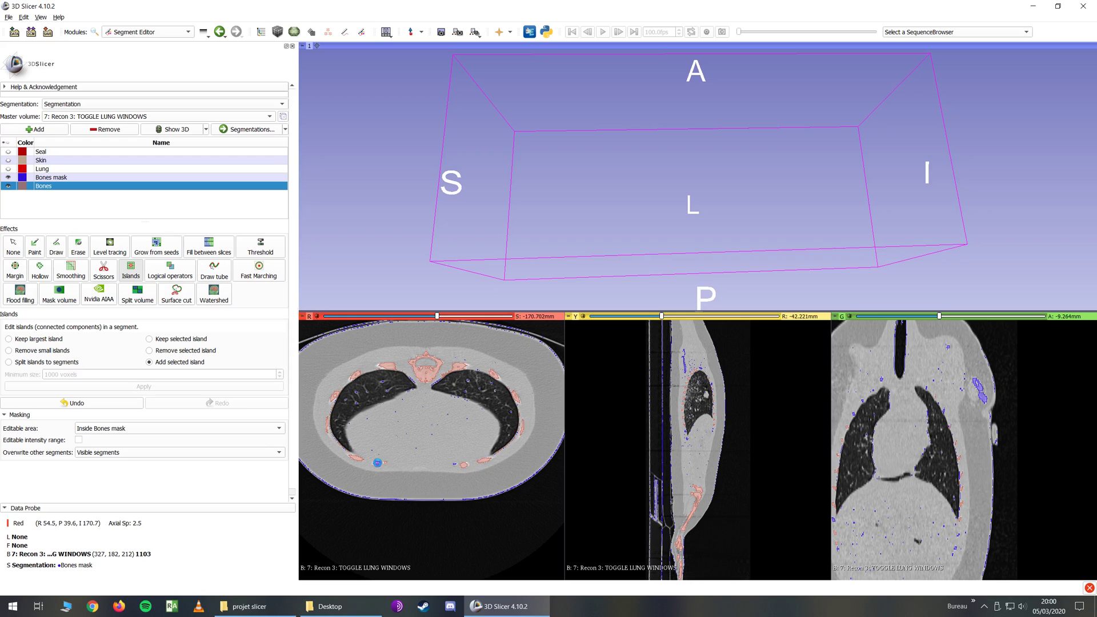
pyautogui.press('shift')
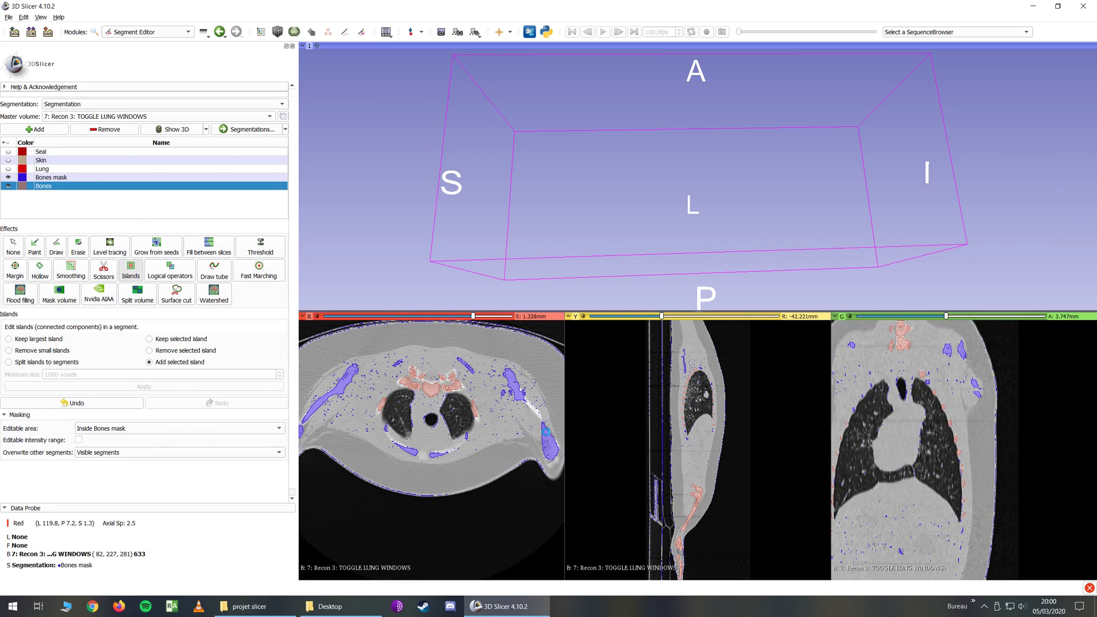
pyautogui.click(546, 409)
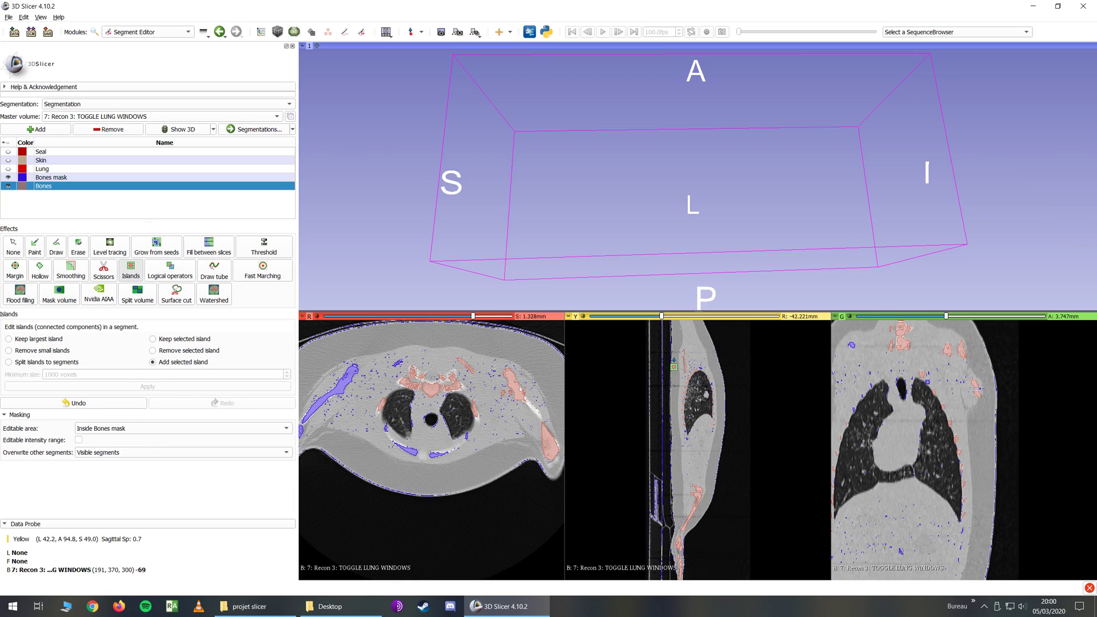
pyautogui.click(351, 382)
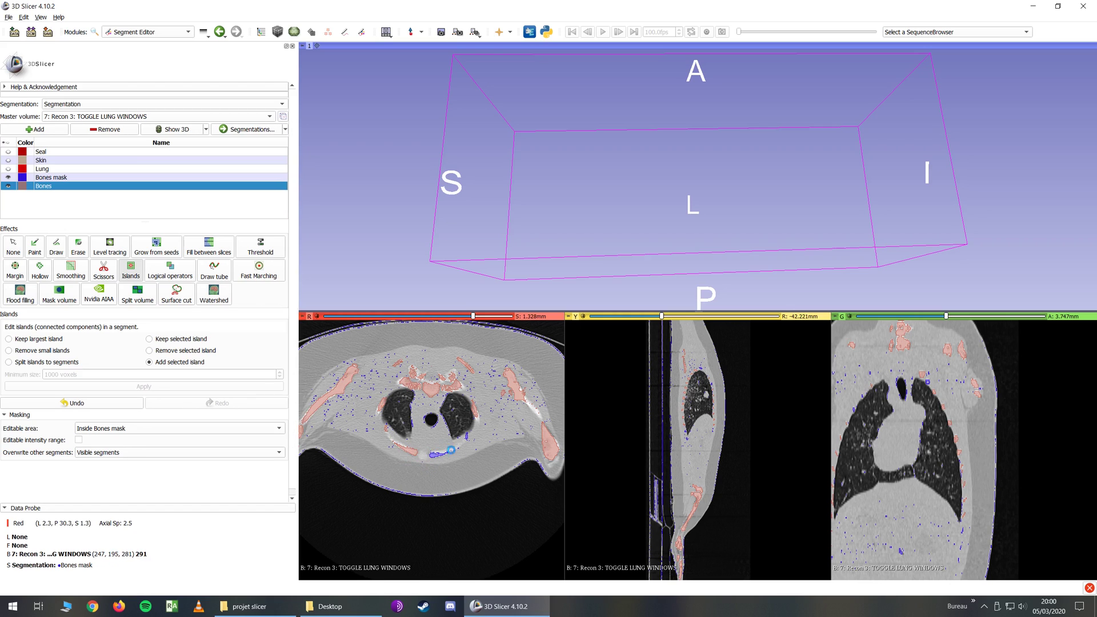
# Add the remaining small rib and sternum islands on the upper chest axial slices to Bones.
pyautogui.scroll(5, 443, 449)
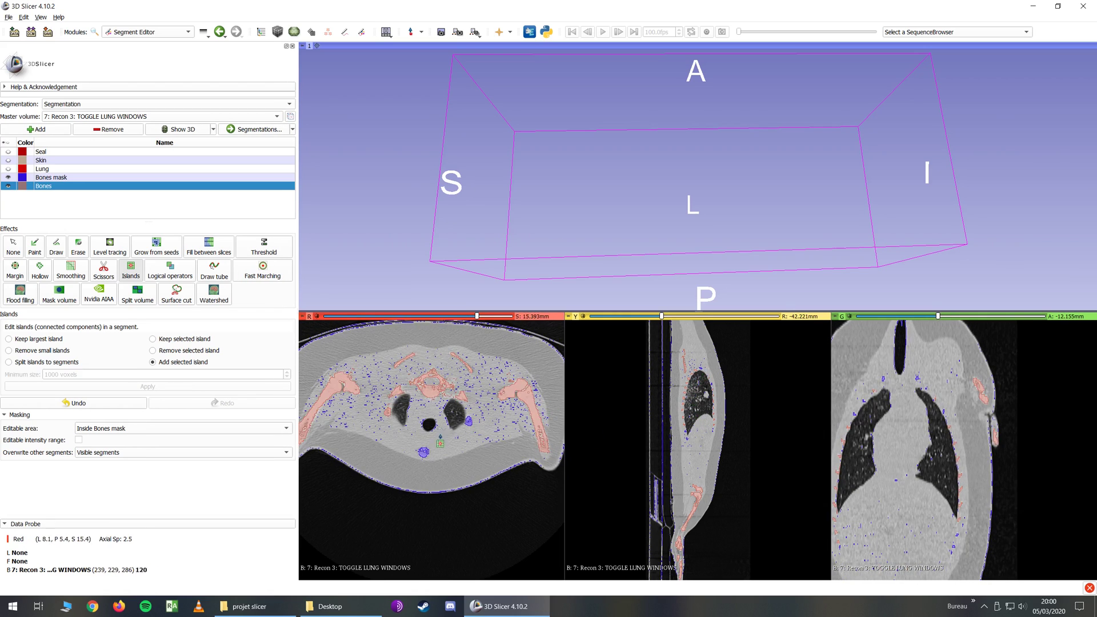
pyautogui.scroll(4, 438, 441)
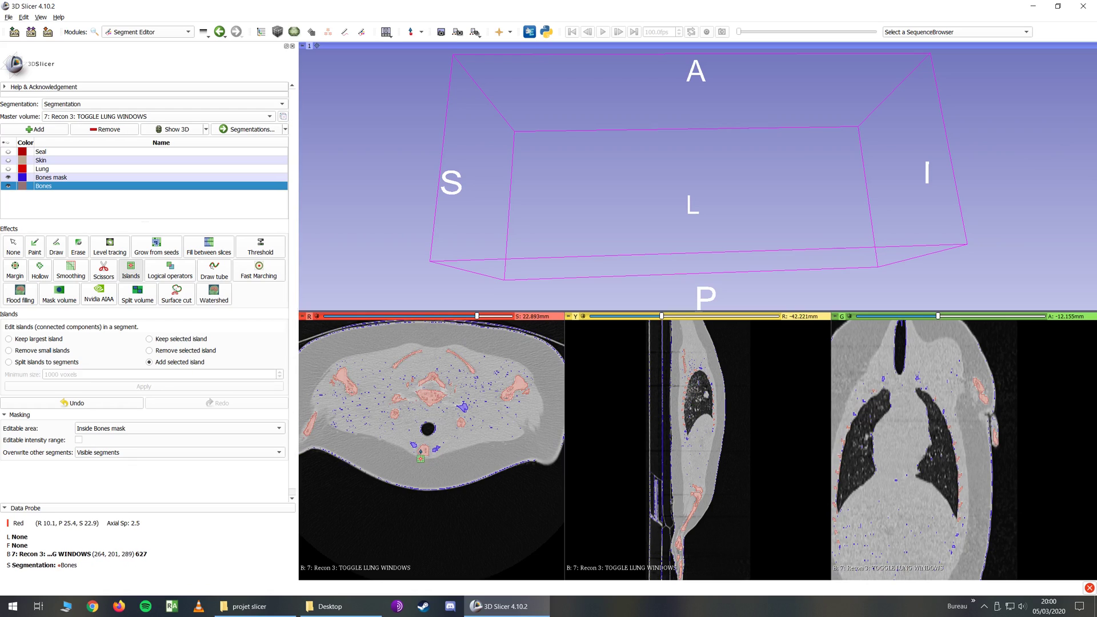
pyautogui.keyDown('ctrl'); pyautogui.scroll(-2, 421, 451); pyautogui.keyUp('ctrl')
pyautogui.scroll(-1, 414, 448)
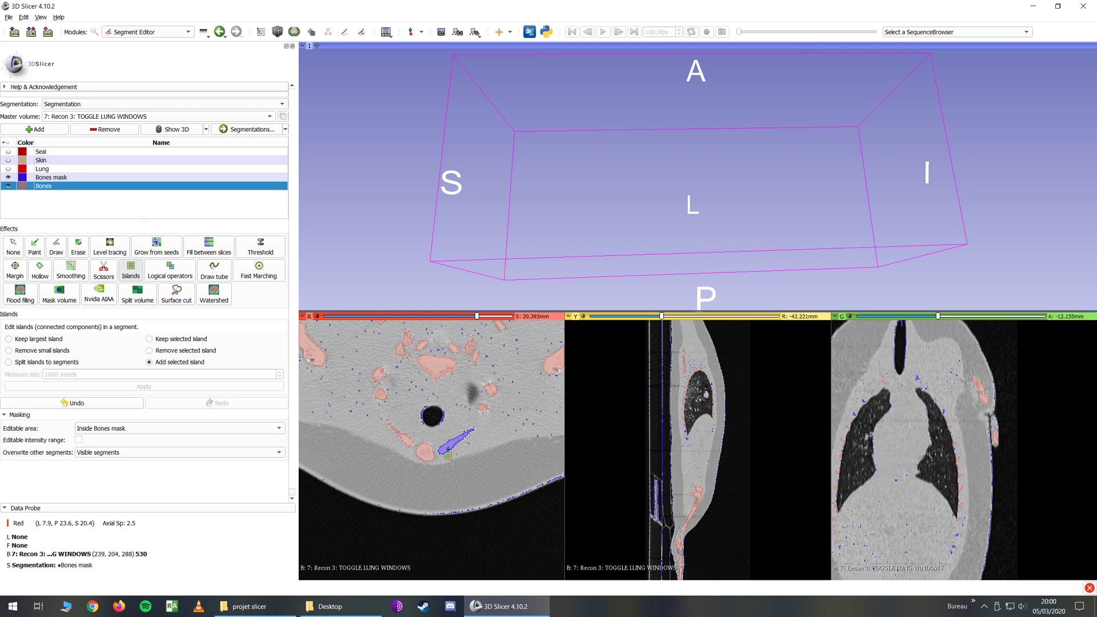
pyautogui.keyDown('ctrl'); pyautogui.scroll(2, 421, 424); pyautogui.keyUp('ctrl')
pyautogui.scroll(5, 420, 426)
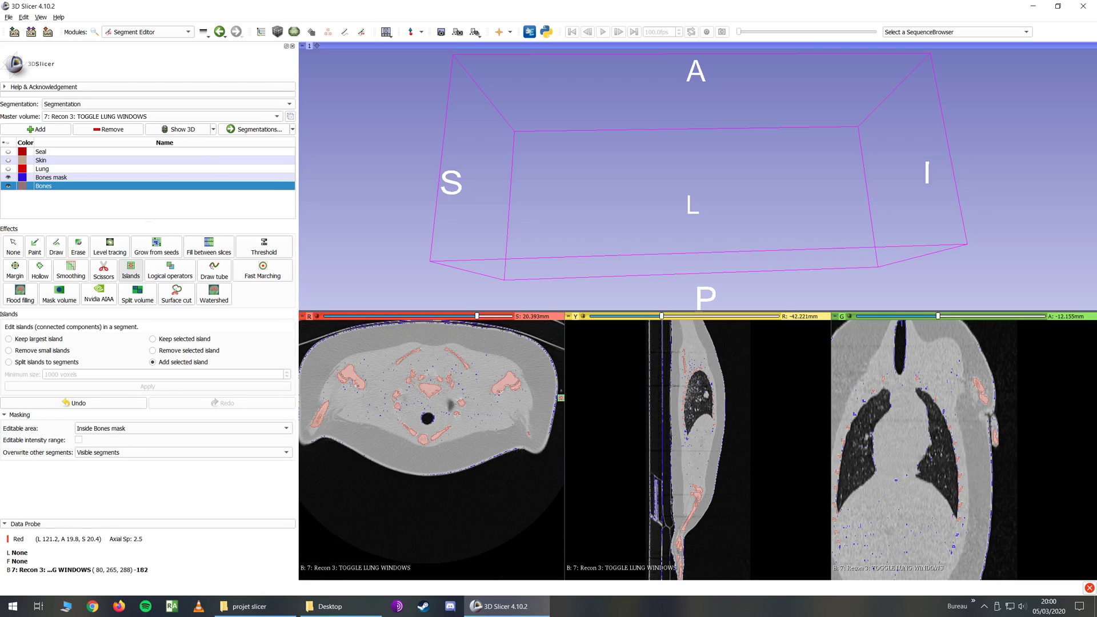
# Add the two curved rib islands and the sternum piece between them, on the axial slice through the lungs, to Bones.
pyautogui.moveTo(680, 357)
pyautogui.moveTo(682, 380)
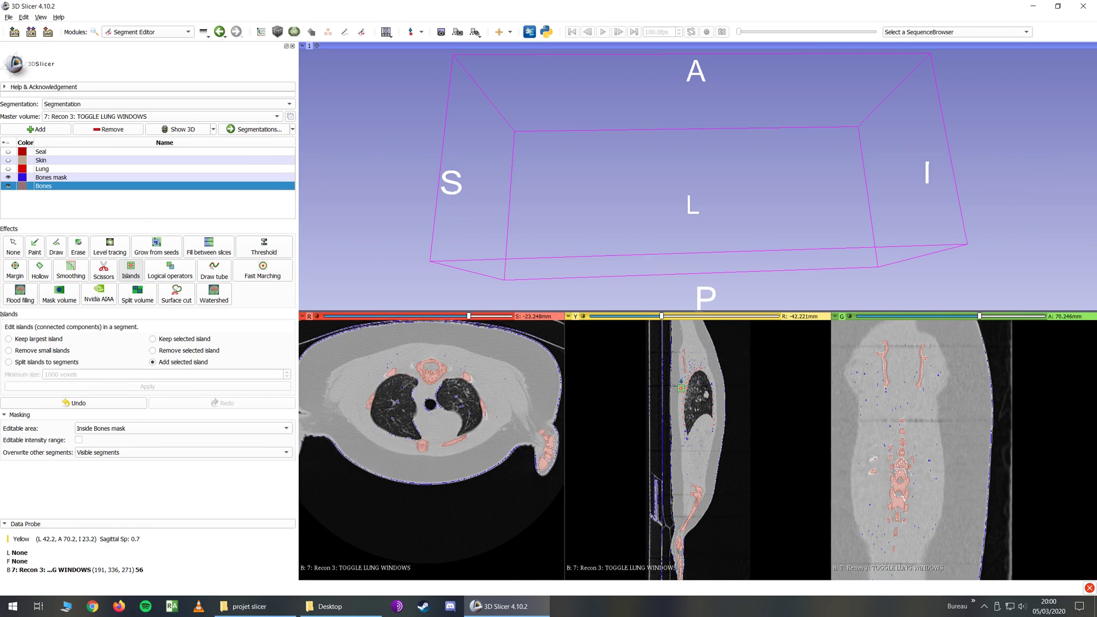
pyautogui.scroll(-3, 437, 445)
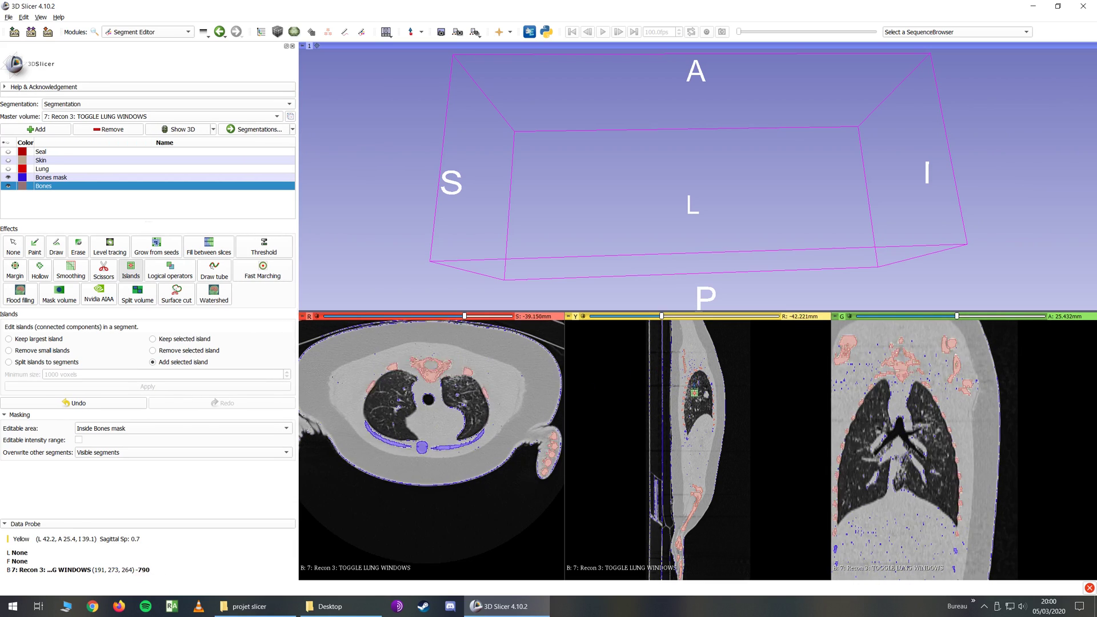
pyautogui.scroll(3, 418, 467)
pyautogui.scroll(-1, 422, 461)
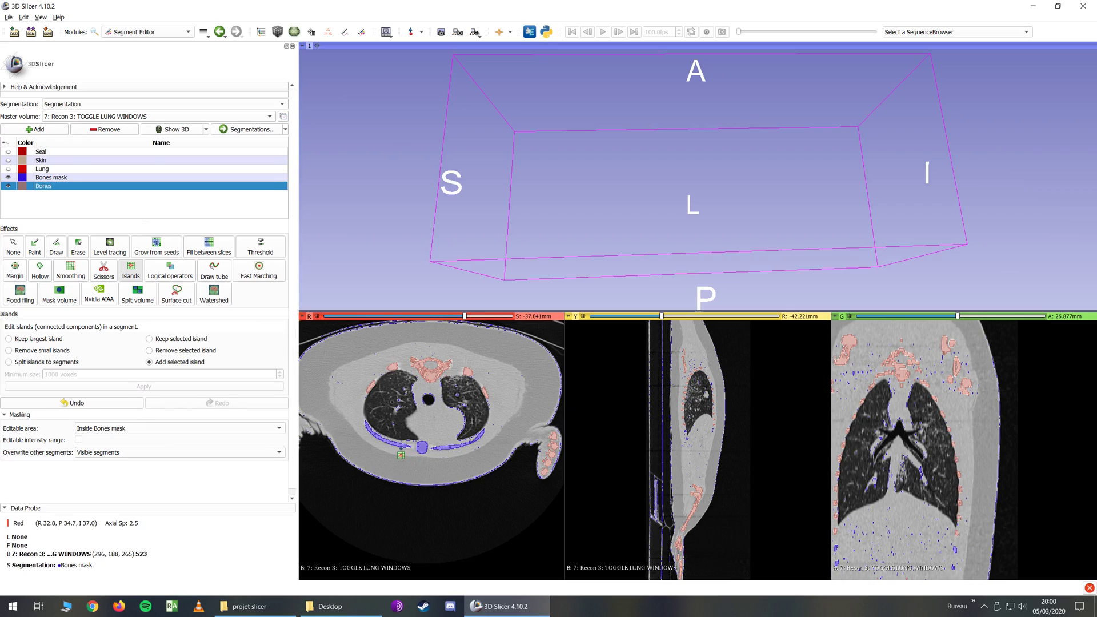
pyautogui.click(403, 445)
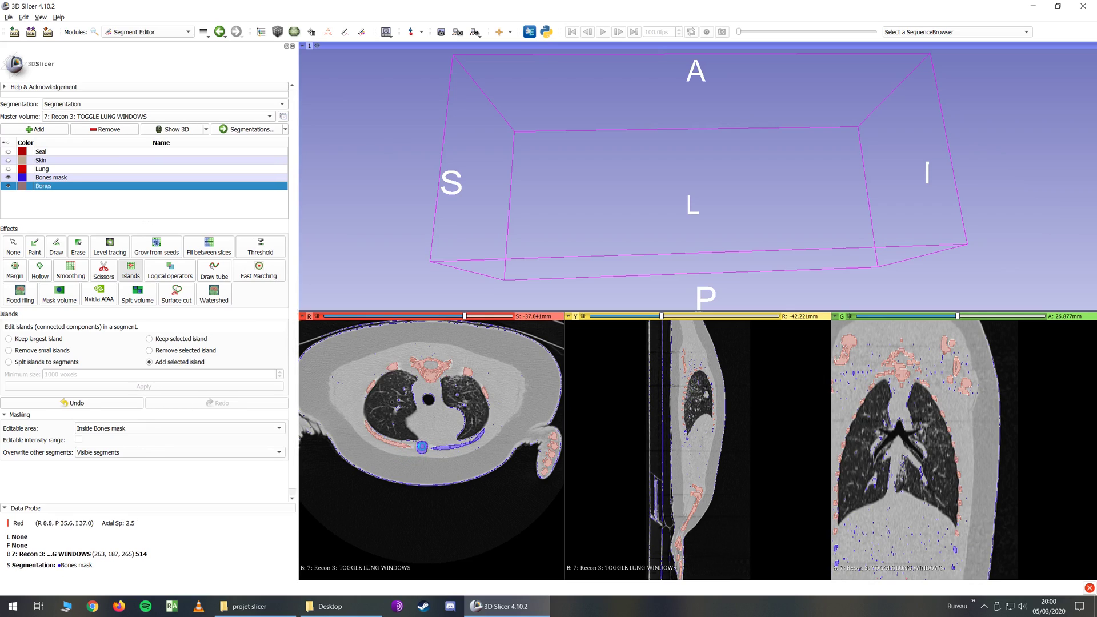
pyautogui.click(445, 448)
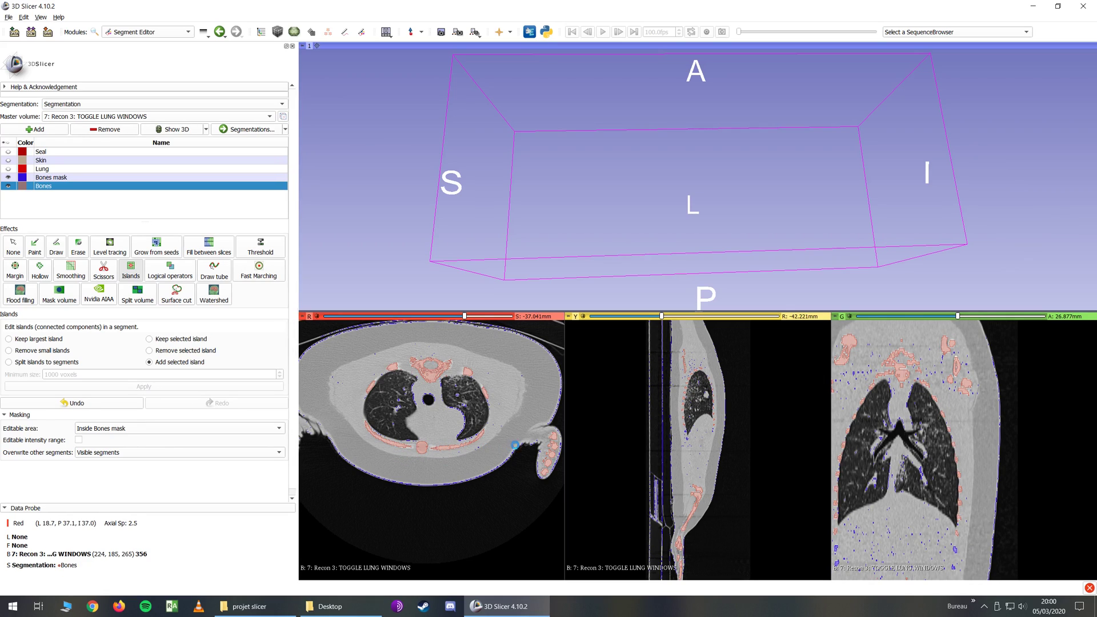
# Add the missing rib piece beside the vertebra and the small lower rib island on the axial slices near the lung base to Bones.
pyautogui.scroll(-4, 532, 447)
pyautogui.press('shift')
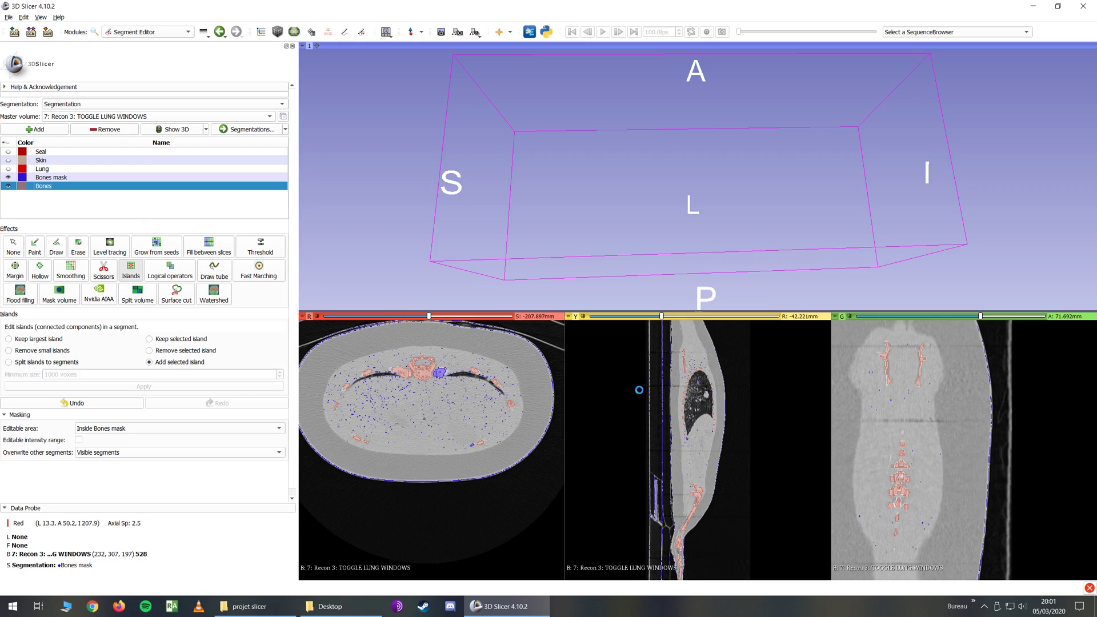
pyautogui.scroll(1, 474, 449)
pyautogui.keyDown('ctrl'); pyautogui.scroll(-4, 474, 448); pyautogui.keyUp('ctrl')
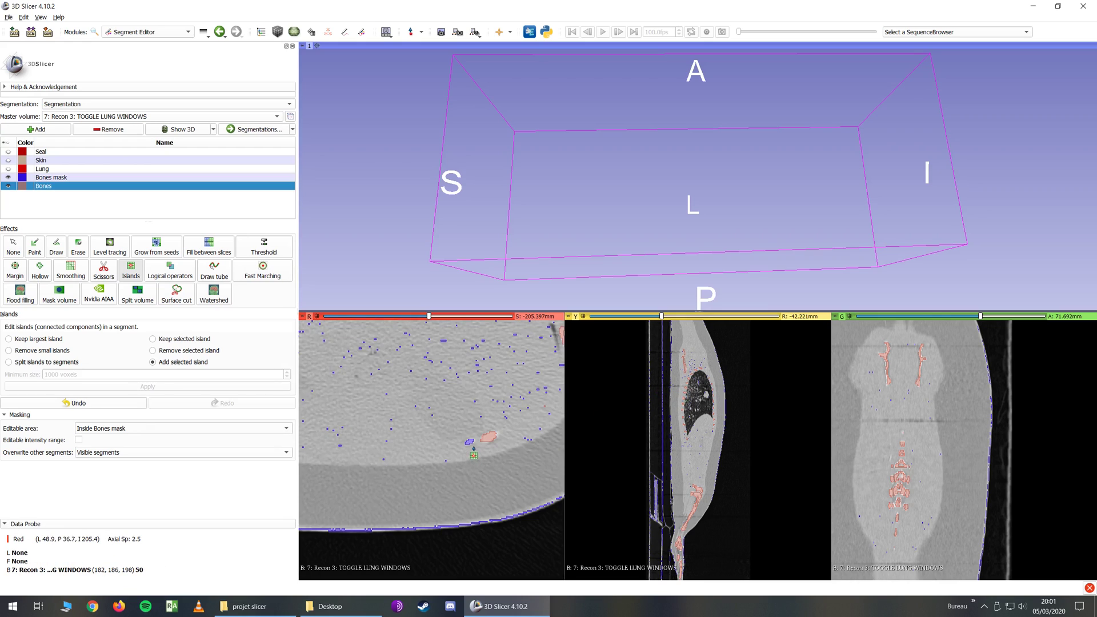
pyautogui.keyDown('ctrl'); pyautogui.scroll(-2, 474, 448); pyautogui.keyUp('ctrl')
pyautogui.keyDown('ctrl'); pyautogui.scroll(6, 396, 405); pyautogui.keyUp('ctrl')
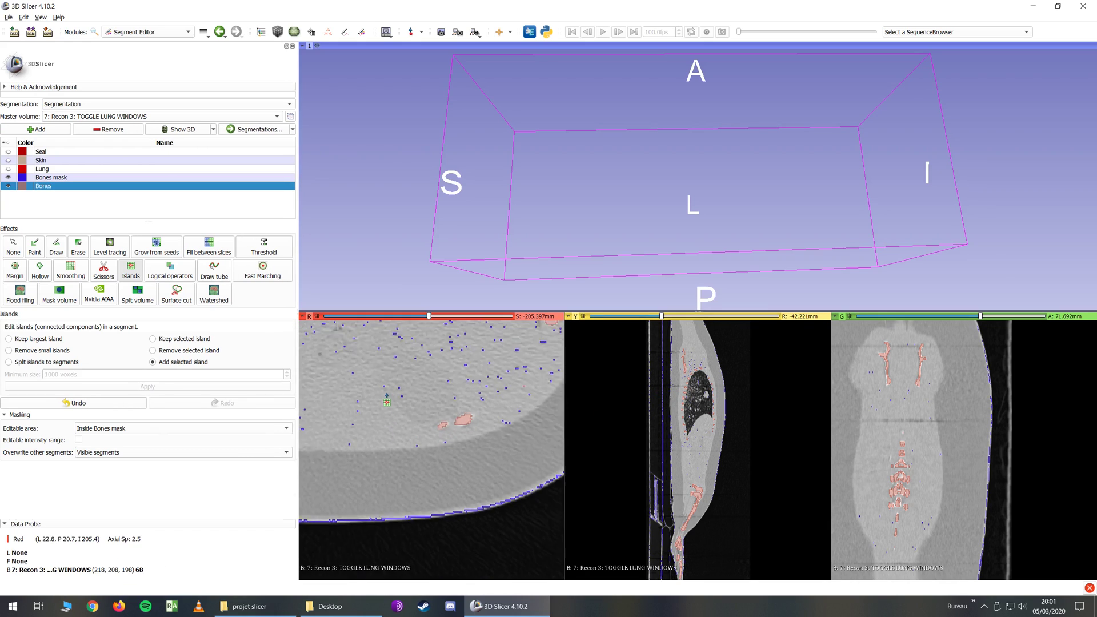
# Check the slices from chest to hind flippers for missing bones, and add the small midline island on the hind axial slice to Bones.
pyautogui.press('shift')
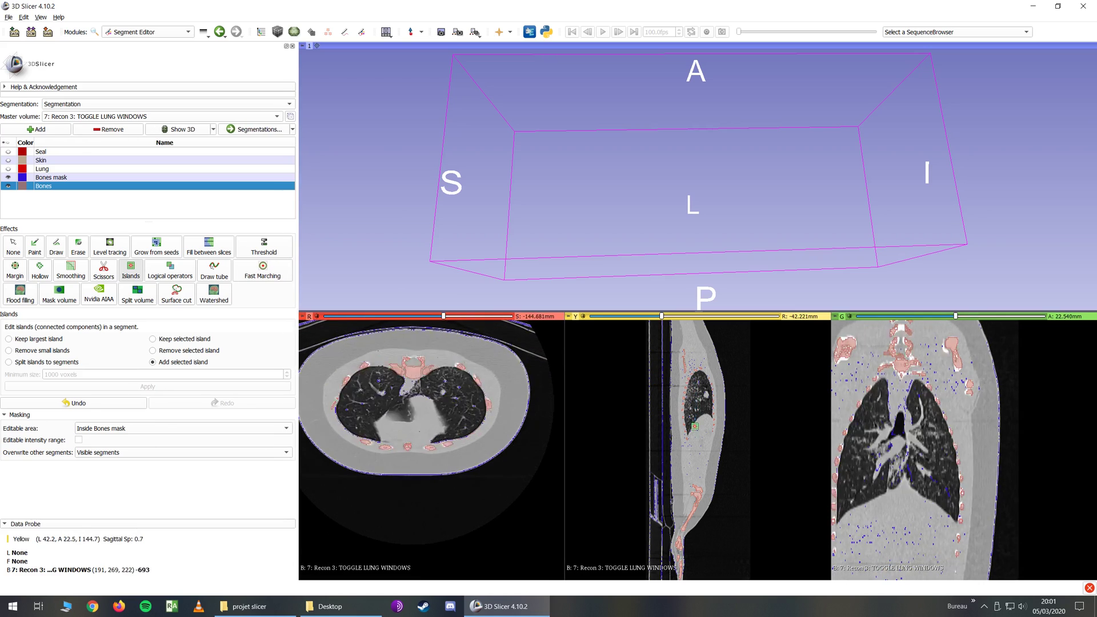
pyautogui.press('shift')
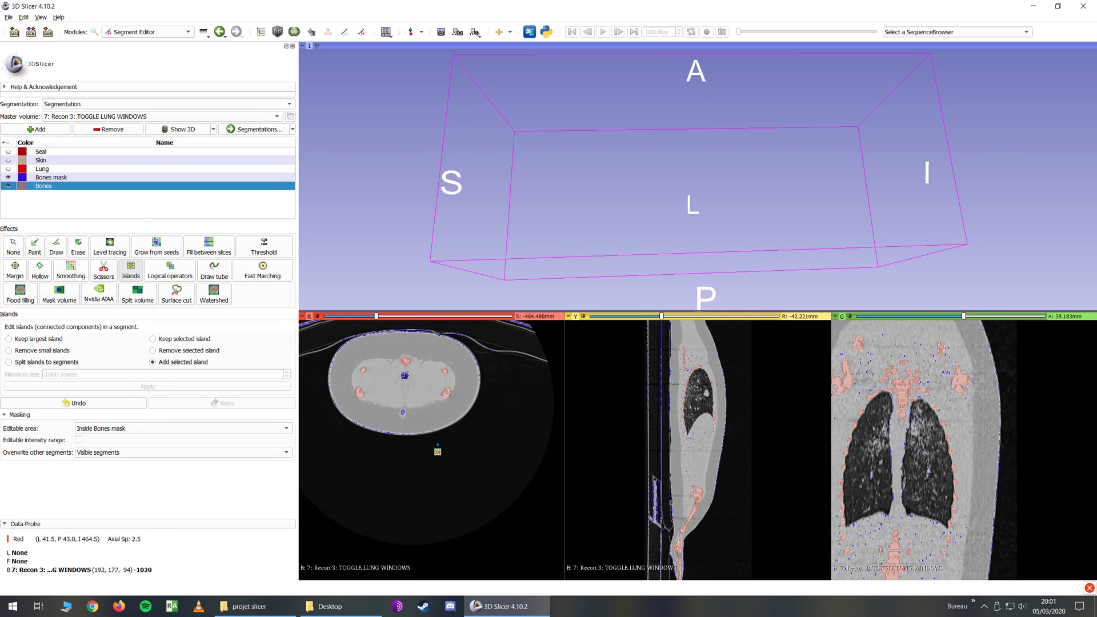
pyautogui.keyDown('ctrl'); pyautogui.scroll(-5, 375, 387); pyautogui.keyUp('ctrl')
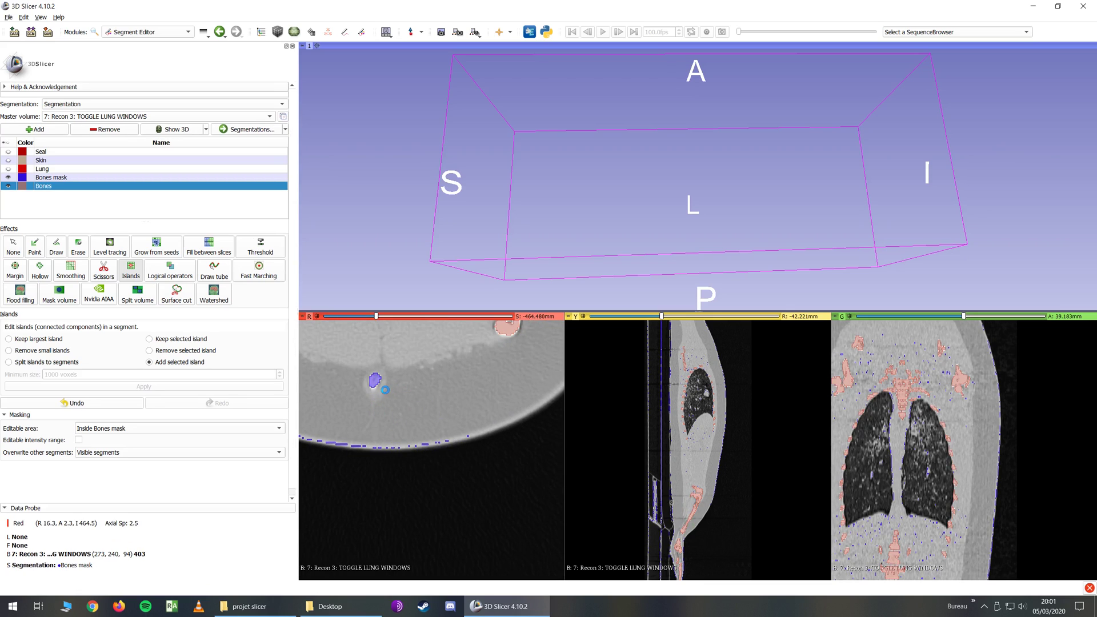
pyautogui.keyDown('ctrl'); pyautogui.scroll(5, 385, 390); pyautogui.keyUp('ctrl')
pyautogui.press('shift')
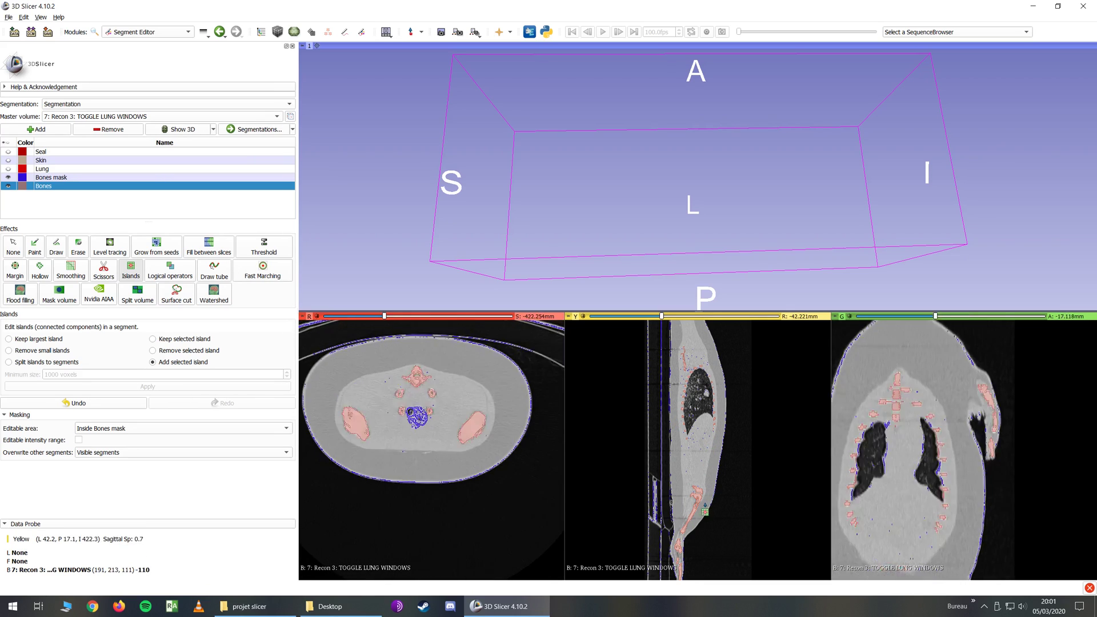
pyautogui.press('shift')
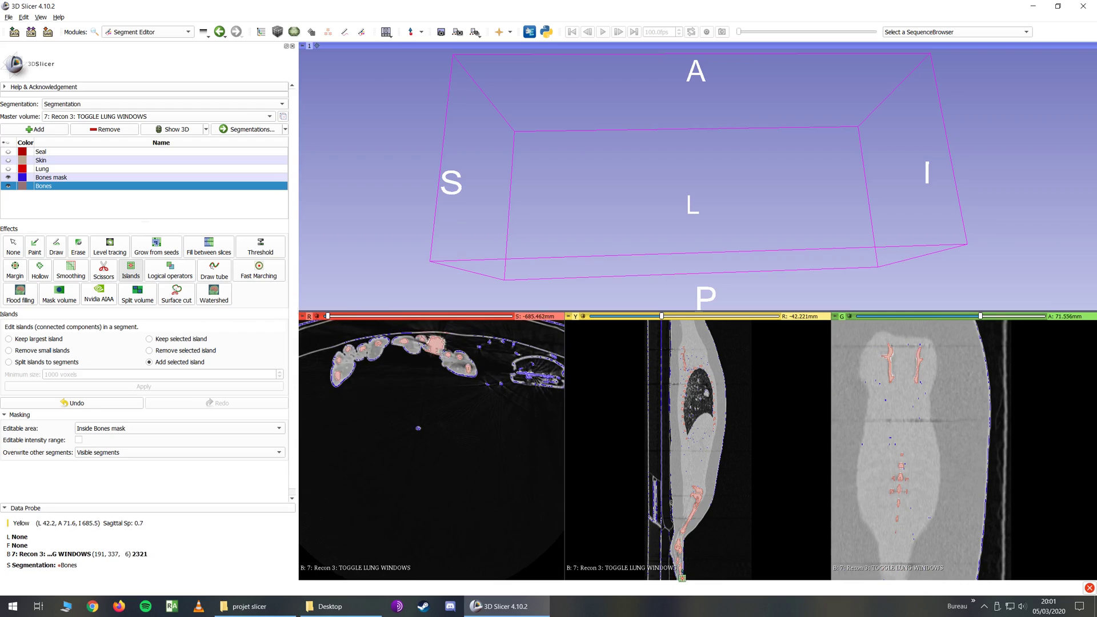
pyautogui.press('shift')
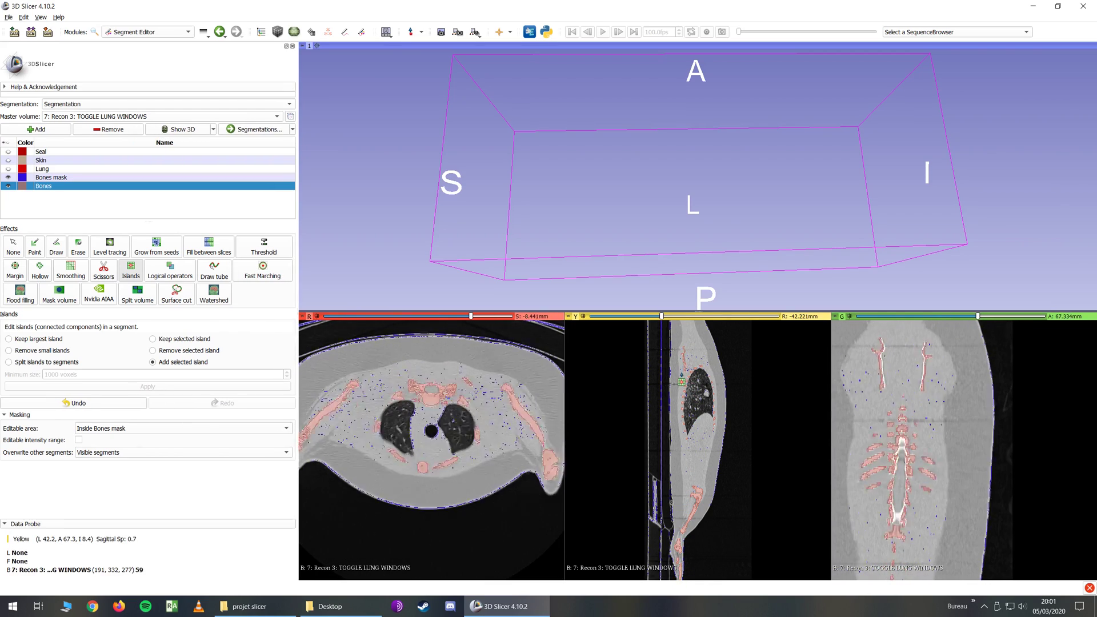
pyautogui.press('shift')
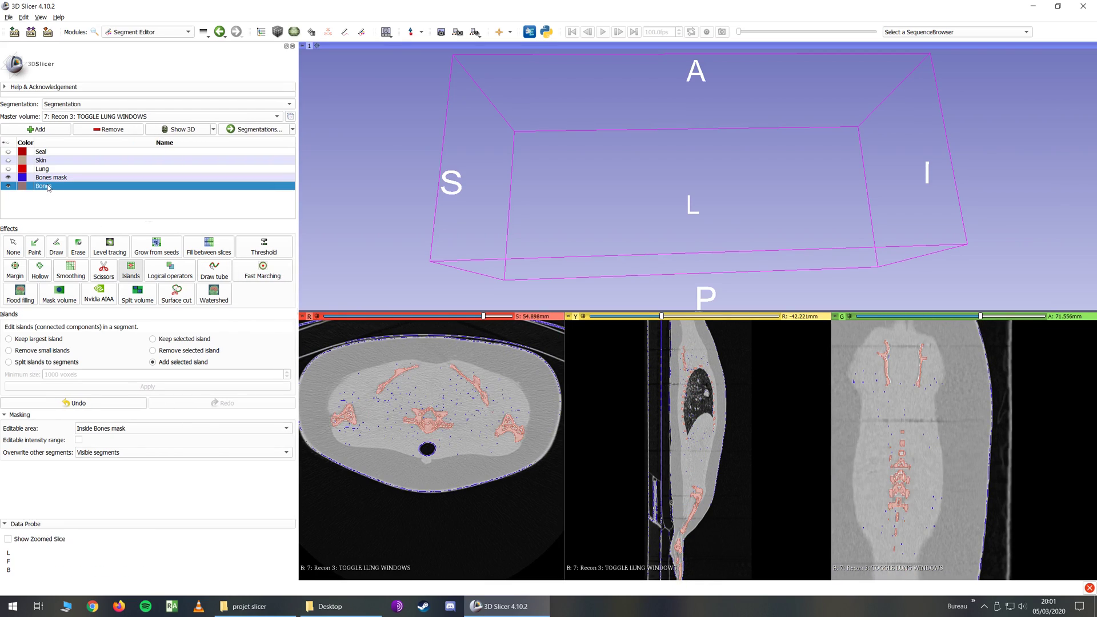
# Delete the Bones mask segment and subtract the Skin segment from Bones with Logical operators.
pyautogui.click(51, 178)
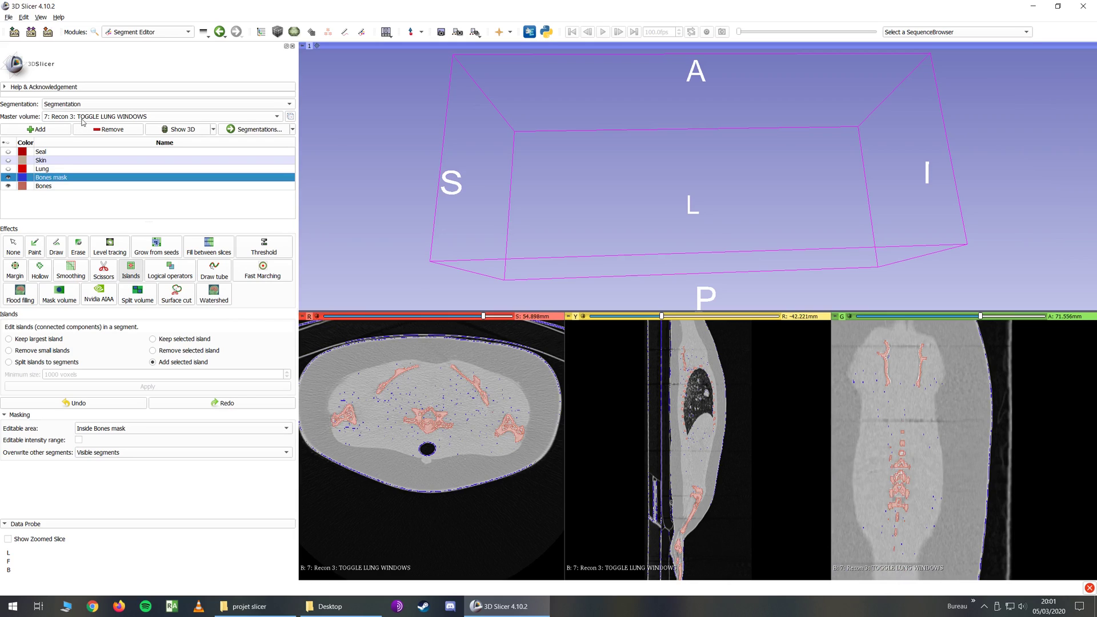
pyautogui.click(97, 129)
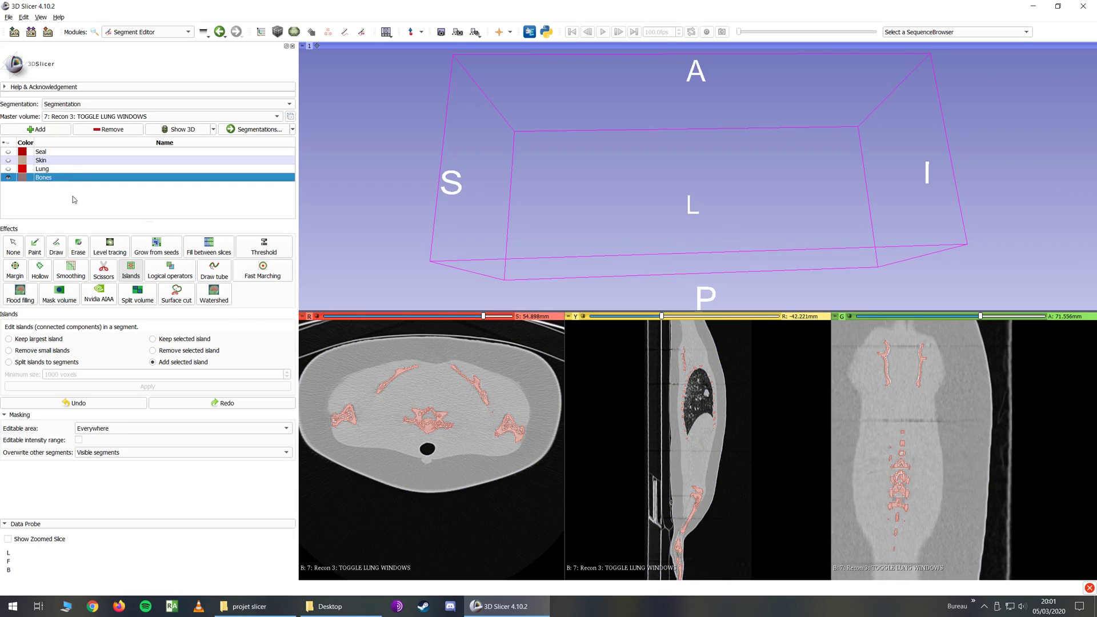
pyautogui.click(175, 269)
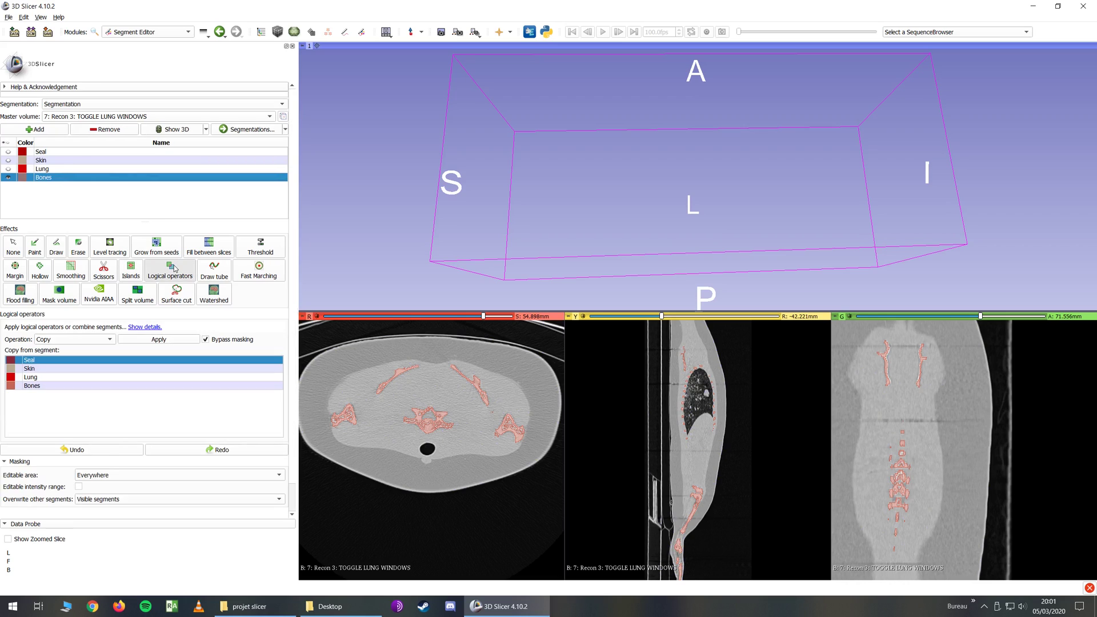
pyautogui.click(55, 340)
pyautogui.click(97, 354)
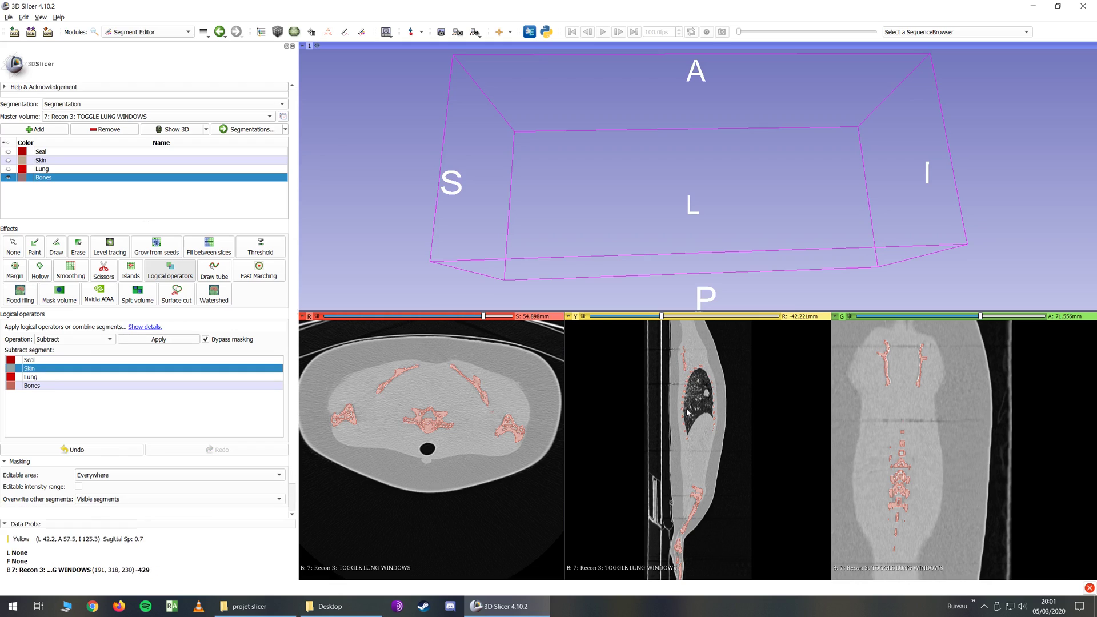
# Set the Bones segment's color to the bone entry of the GenericAnatomyColors table.
pyautogui.doubleClick(21, 178)
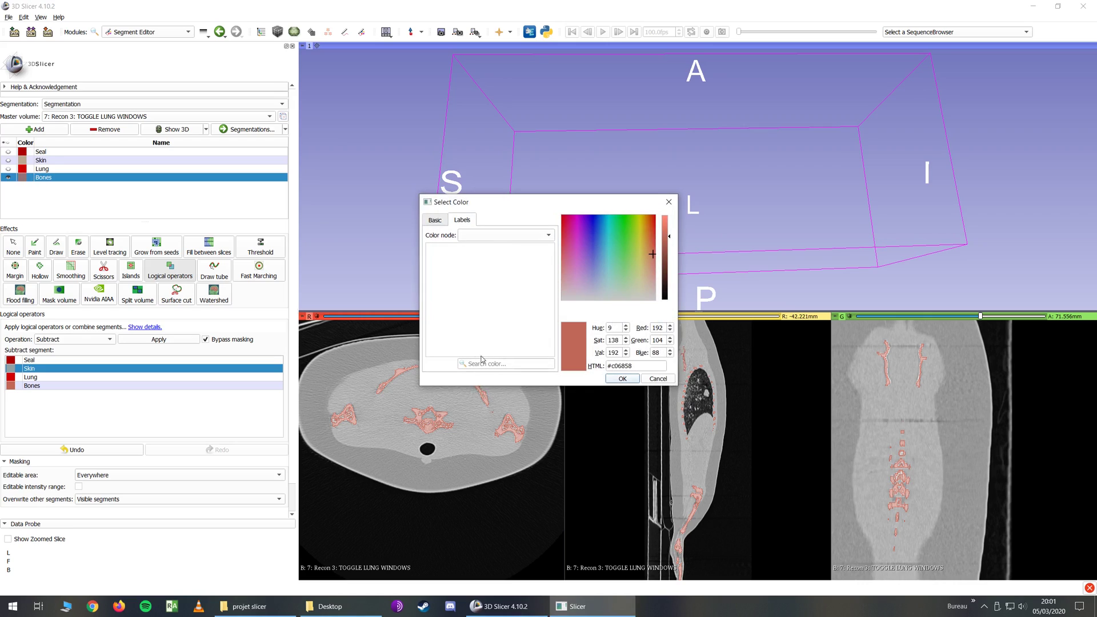
pyautogui.click(498, 236)
pyautogui.click(435, 220)
pyautogui.click(462, 220)
pyautogui.click(482, 235)
pyautogui.write('ge')
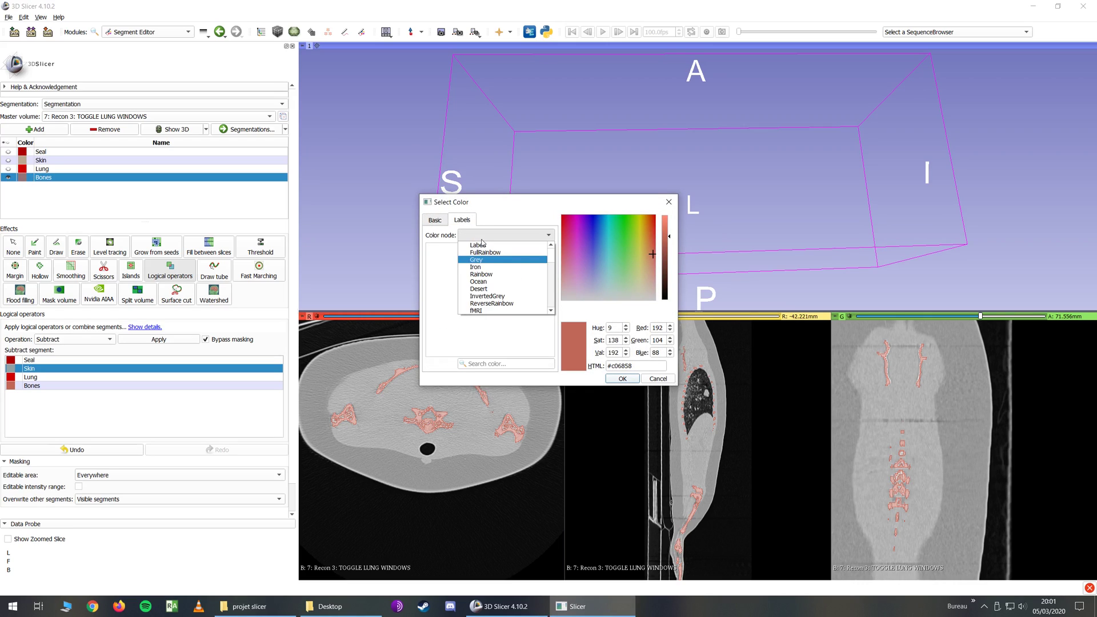
pyautogui.click(506, 312)
pyautogui.click(489, 365)
pyautogui.write('bone')
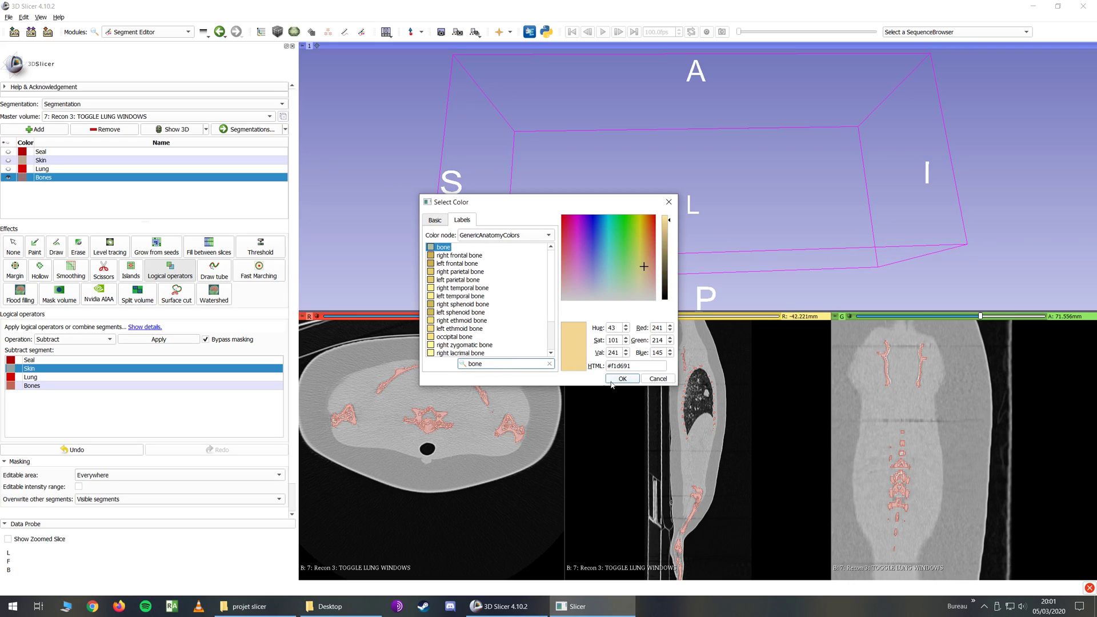
pyautogui.click(611, 381)
pyautogui.click(542, 369)
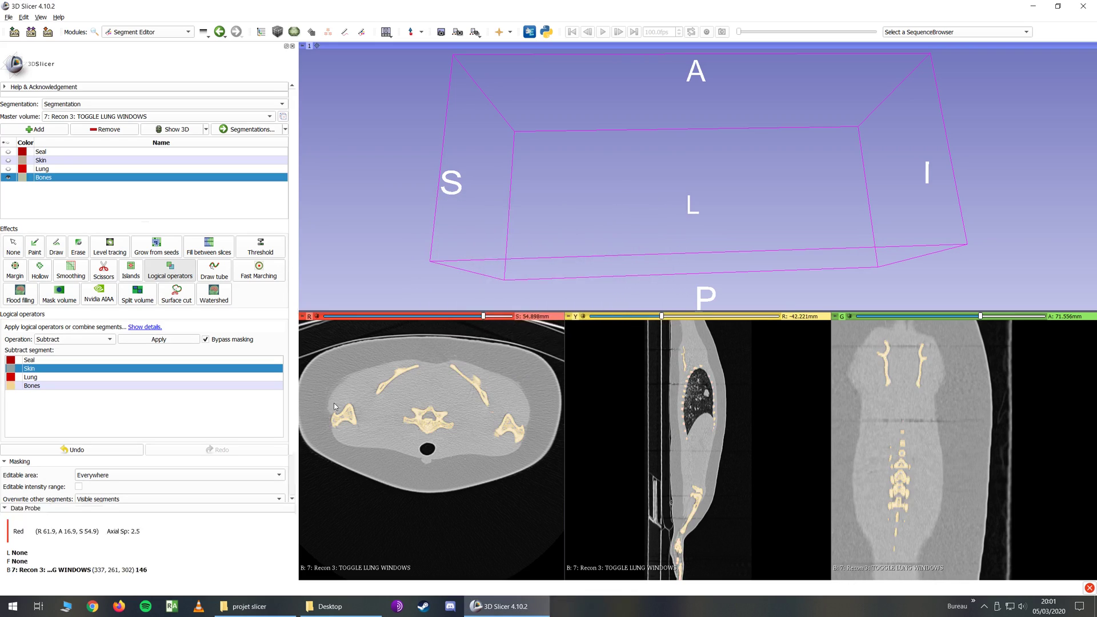
# Change the Lung segment's color to light blue.
pyautogui.doubleClick(23, 169)
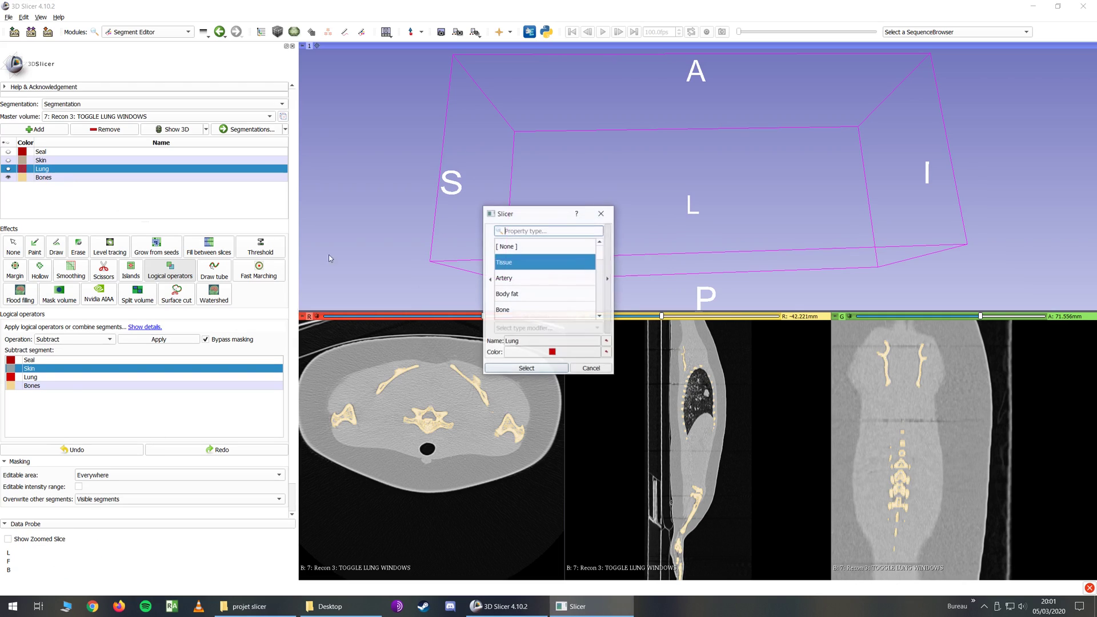
pyautogui.click(553, 352)
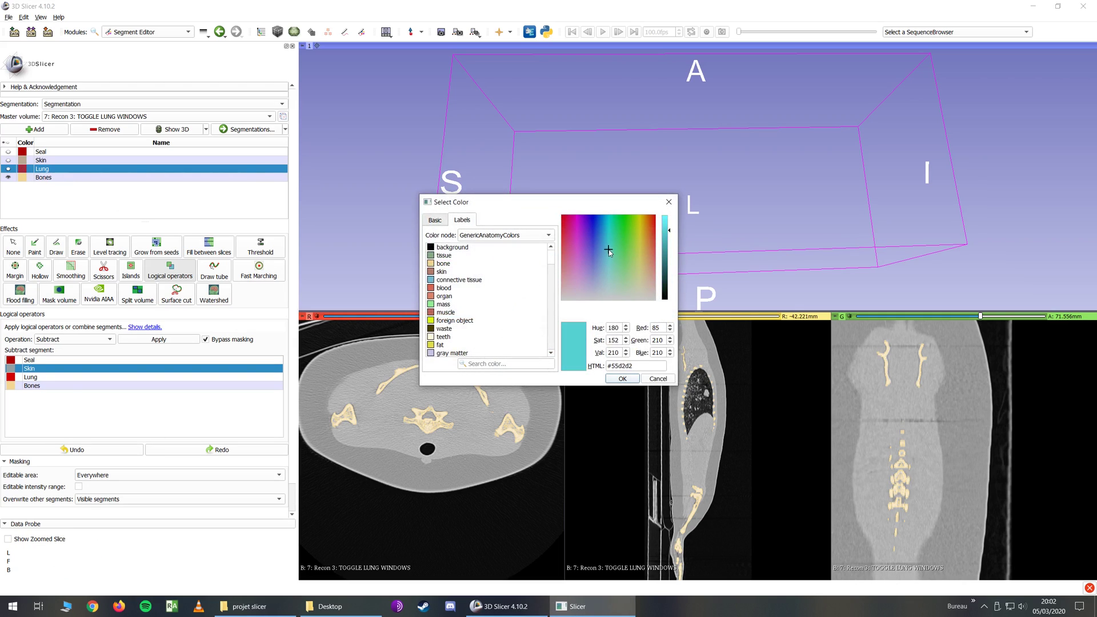
pyautogui.moveTo(609, 252); pyautogui.dragTo(602, 251)
pyautogui.click(623, 379)
pyautogui.click(542, 368)
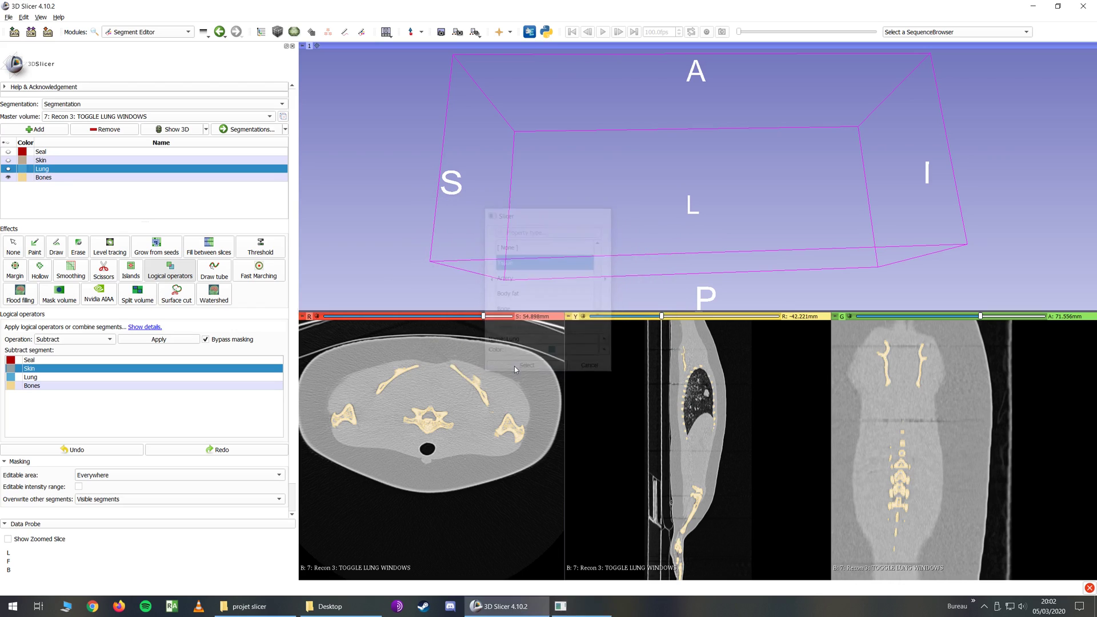
# Show the Lung and Skin segments together with Bones in the slice views, keeping Seal hidden.
pyautogui.click(8, 168)
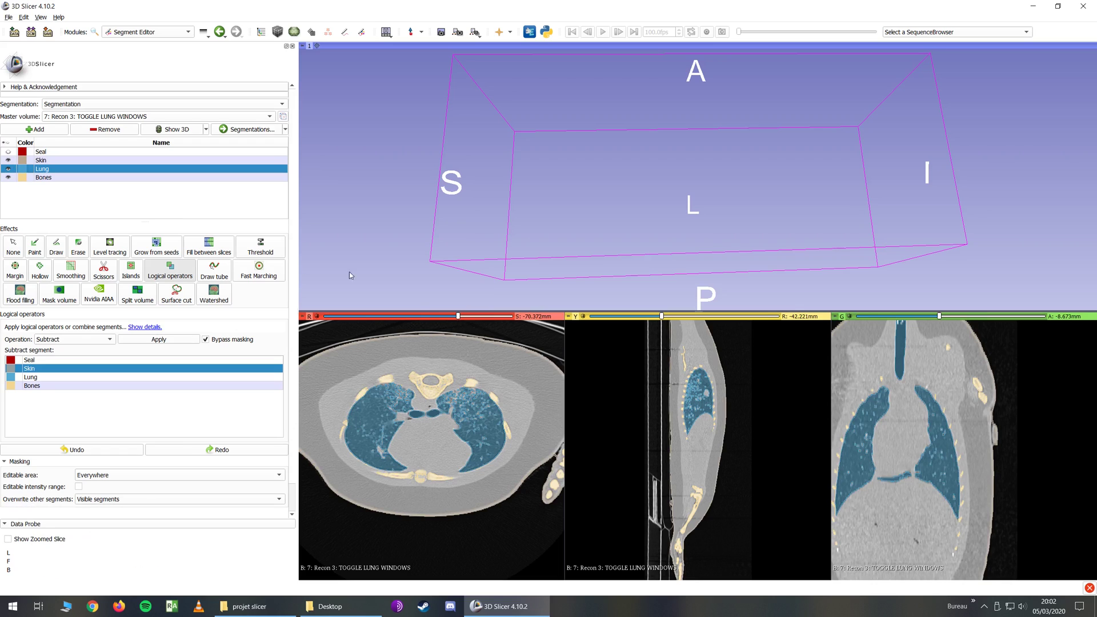
pyautogui.click(8, 152)
pyautogui.keyDown('ctrl'); pyautogui.scroll(-2, 409, 361); pyautogui.keyUp('ctrl')
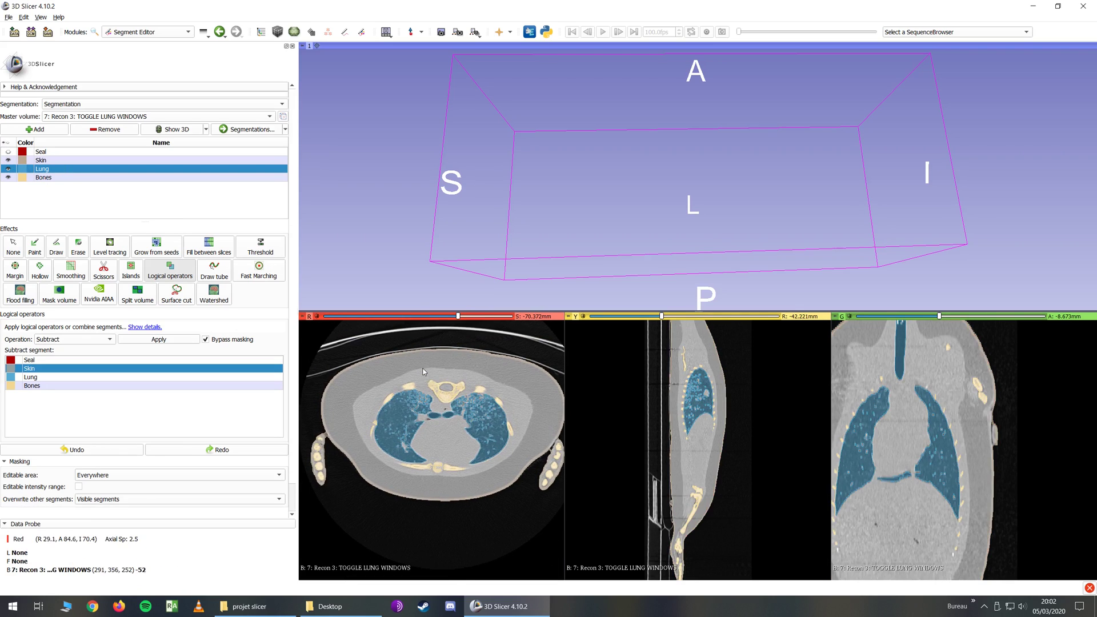
# Add a new segment and name it Blubber.
pyautogui.click(33, 130)
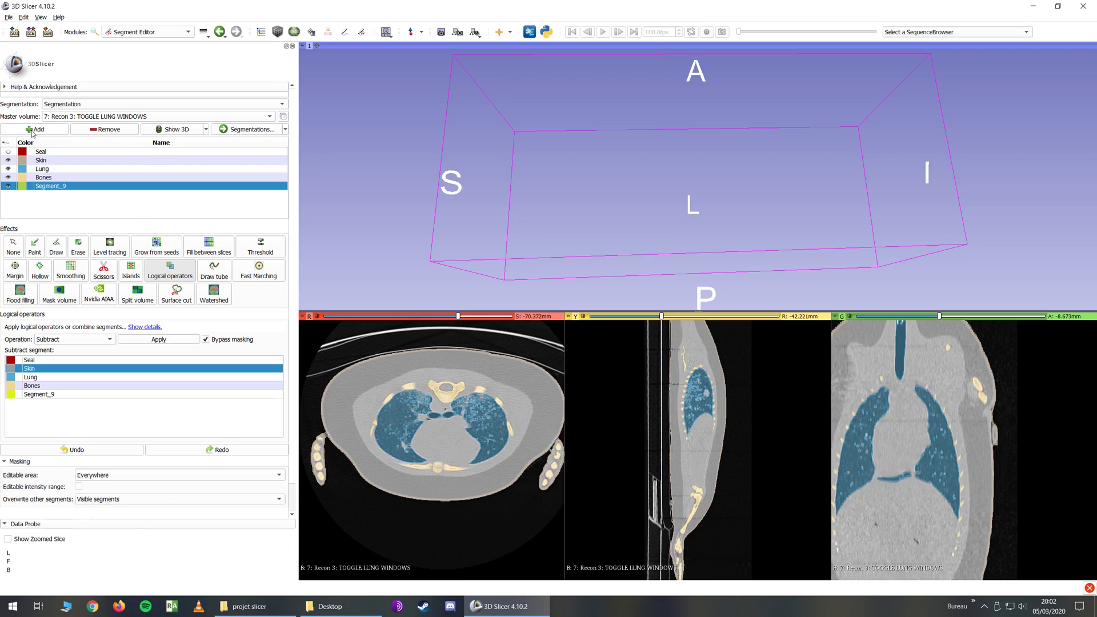
pyautogui.doubleClick(52, 187)
pyautogui.write('Blubb')
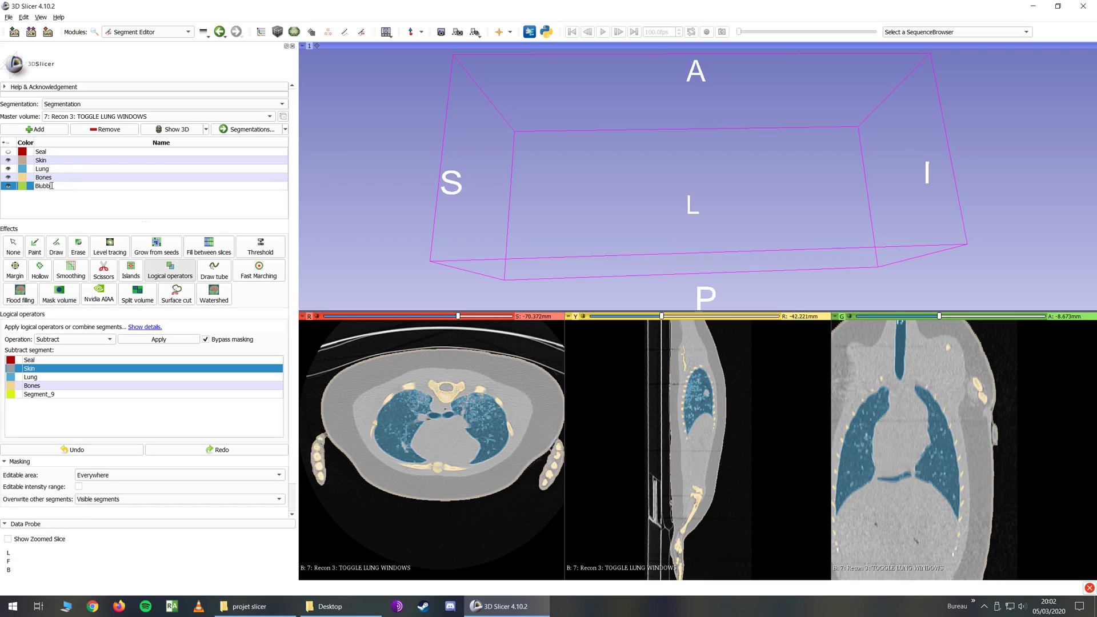
pyautogui.write('er')
pyautogui.press('Return')
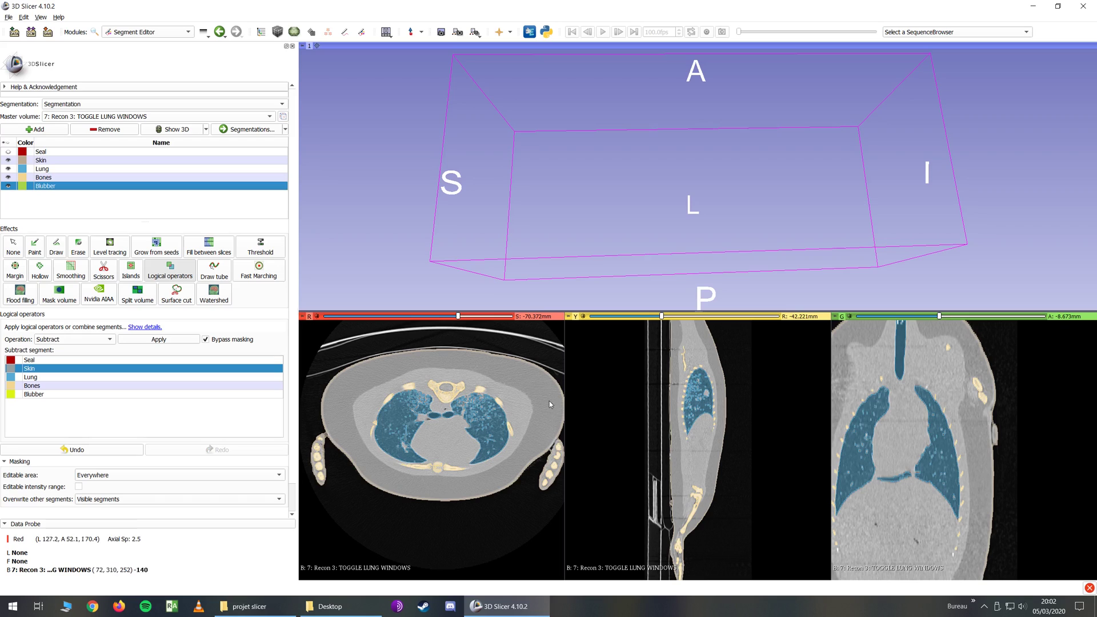
# Set up a Threshold for Blubber limited to inside Seal, overwriting no other segments, with a lower limit of -458.01.
pyautogui.click(262, 248)
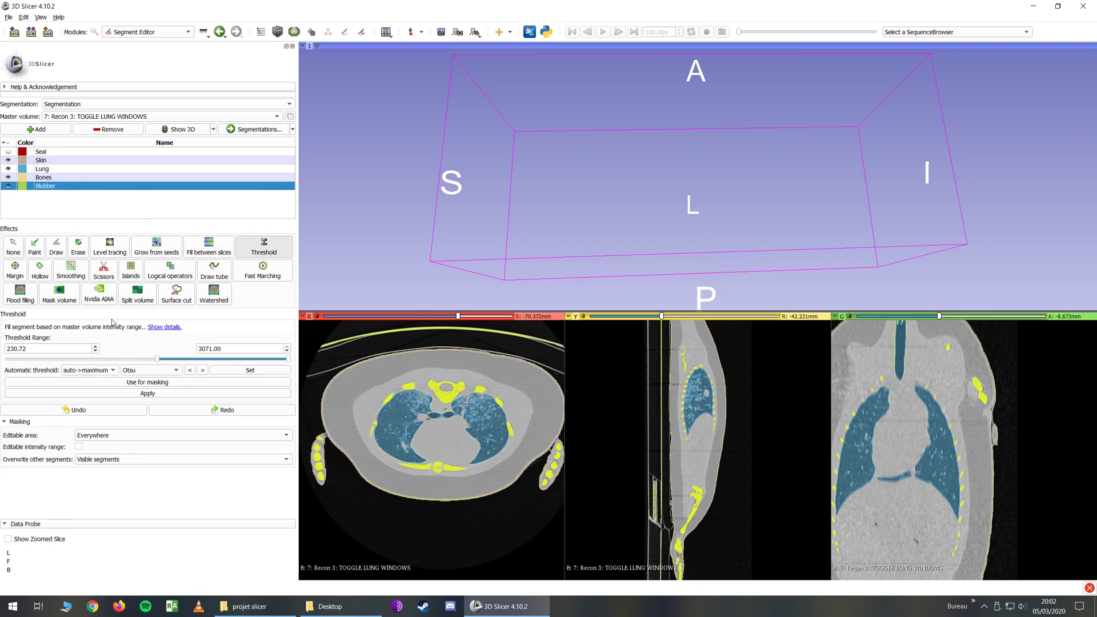
pyautogui.click(90, 437)
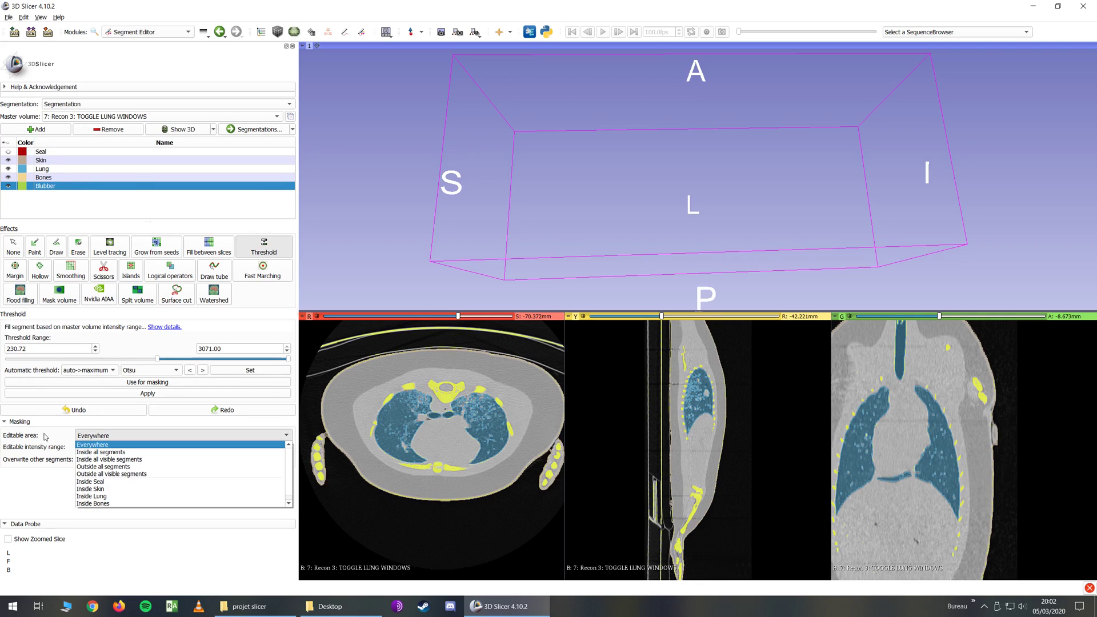
pyautogui.click(102, 483)
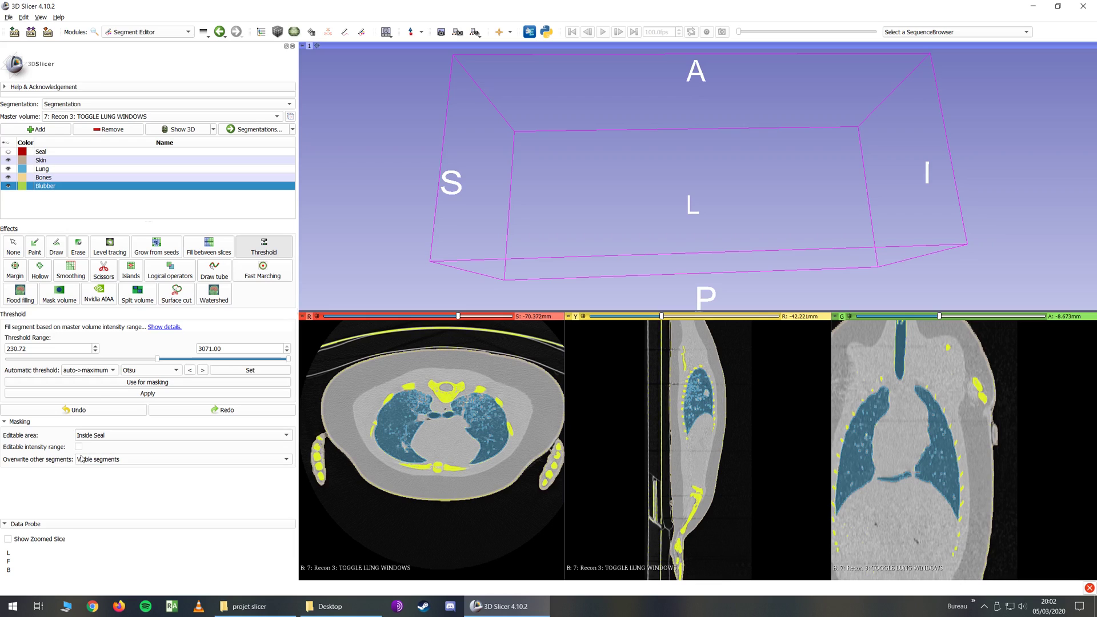
pyautogui.click(96, 460)
pyautogui.click(96, 483)
pyautogui.moveTo(158, 360); pyautogui.dragTo(125, 360)
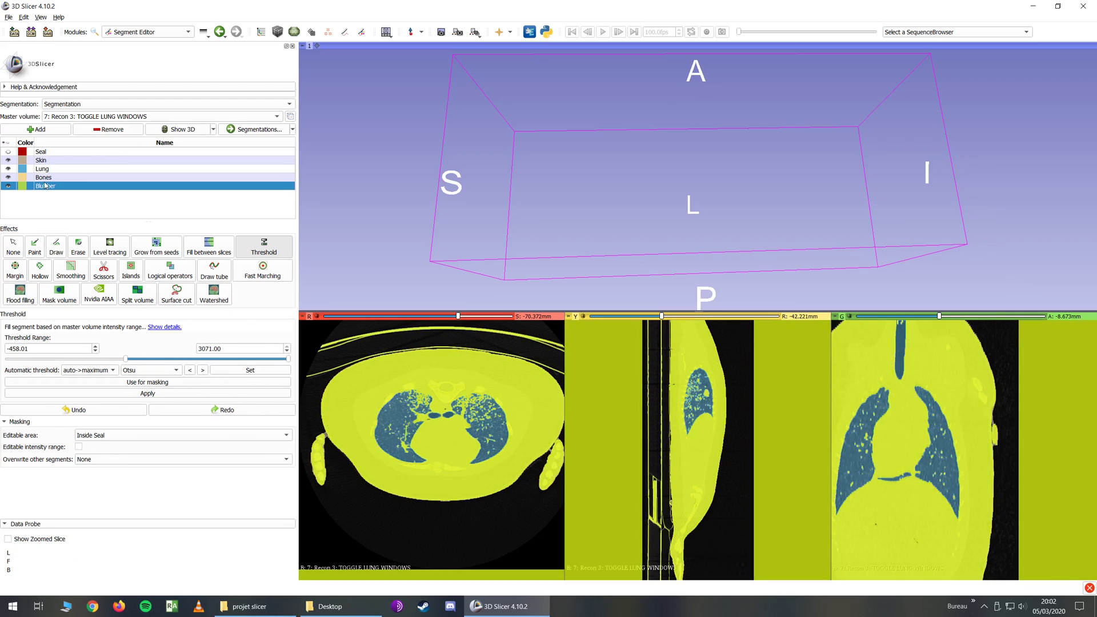
# Change the Blubber segment's color to bright red, #f50004.
pyautogui.doubleClick(22, 186)
pyautogui.click(569, 222)
pyautogui.click(642, 255)
pyautogui.click(563, 216)
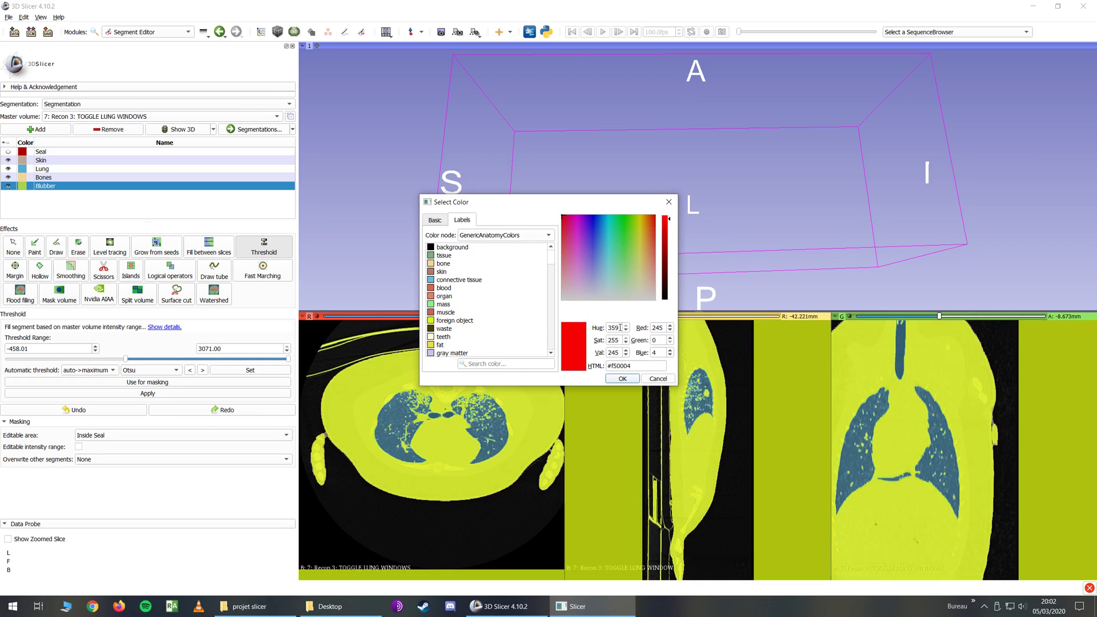
pyautogui.click(622, 379)
pyautogui.click(531, 375)
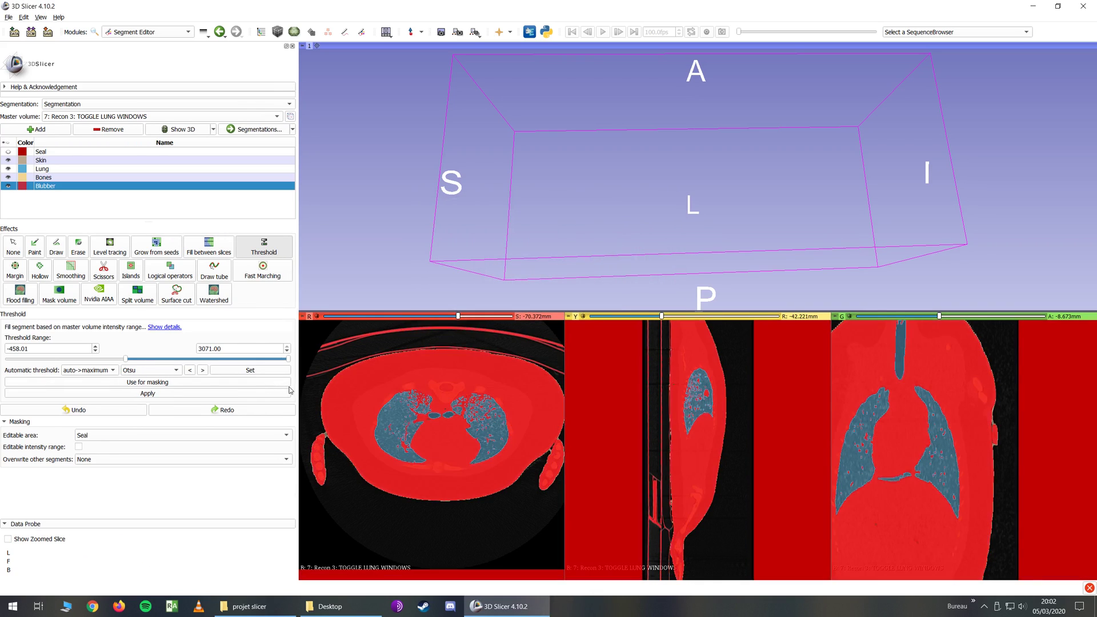
# Lower the upper threshold limit to -7.03 and apply the Threshold to fill Blubber.
pyautogui.moveTo(289, 359); pyautogui.dragTo(148, 359)
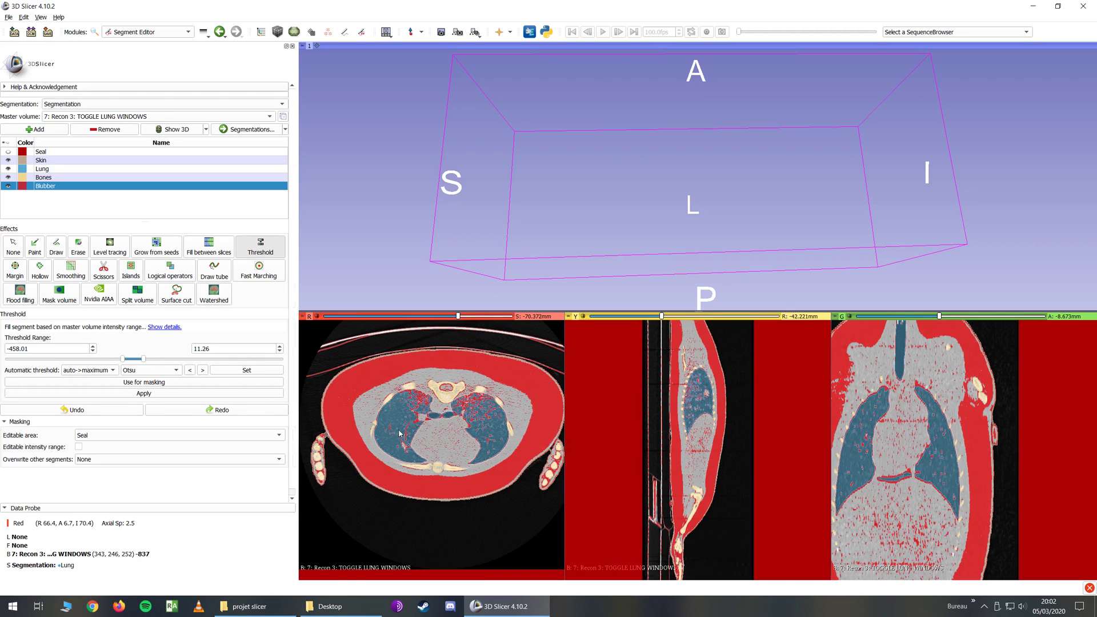
pyautogui.keyDown('ctrl'); pyautogui.scroll(2, 348, 399); pyautogui.keyUp('ctrl')
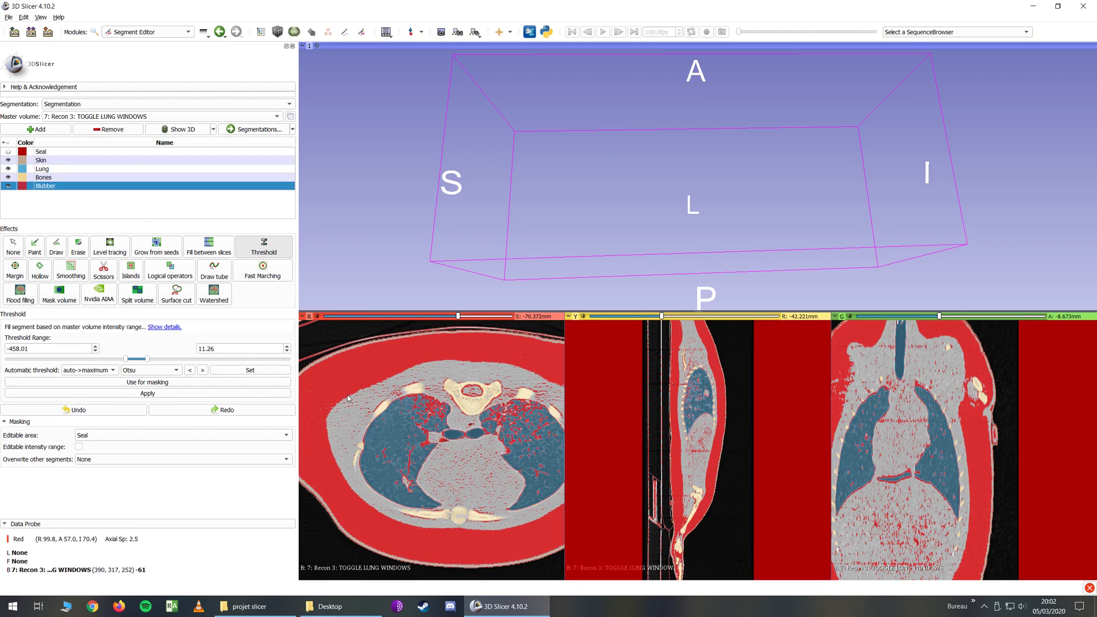
pyautogui.keyDown('ctrl'); pyautogui.scroll(-2, 357, 388); pyautogui.keyUp('ctrl')
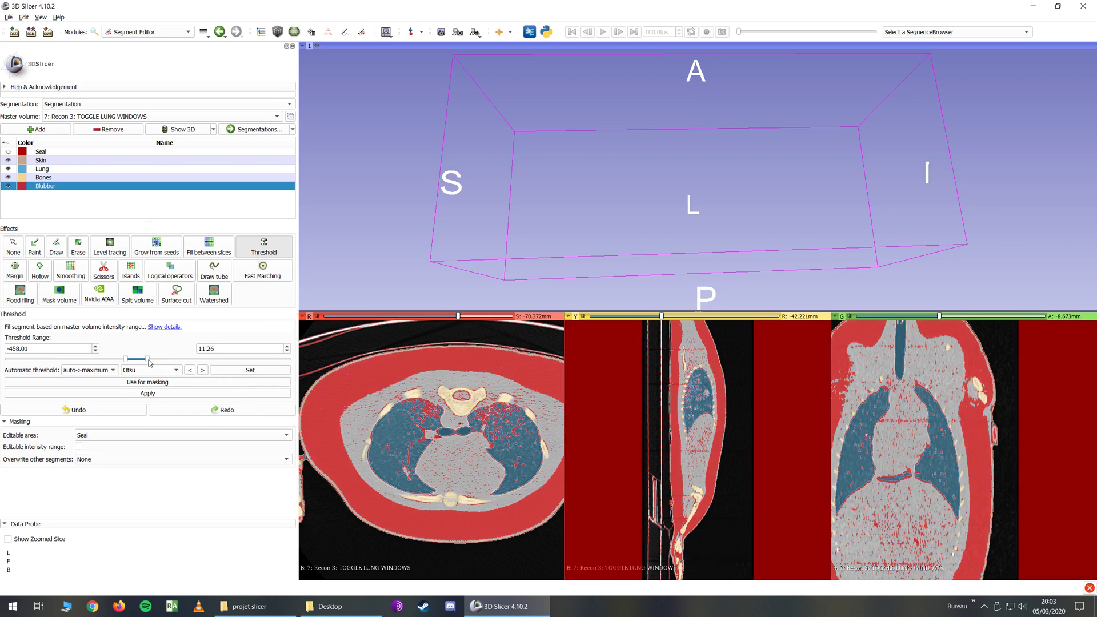
pyautogui.moveTo(150, 363); pyautogui.dragTo(152, 362)
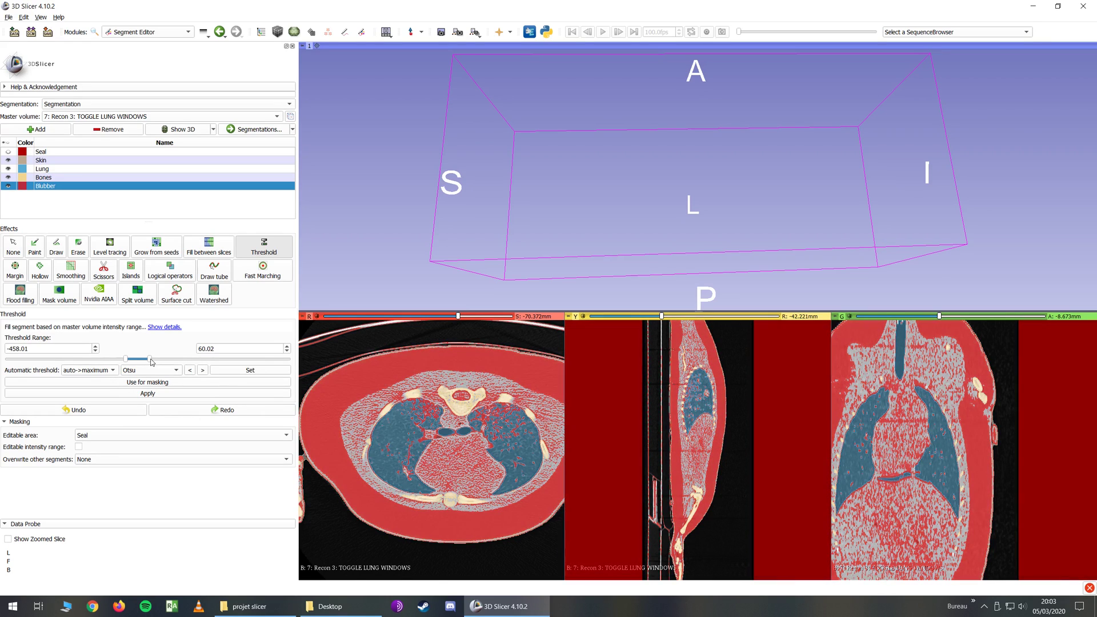
pyautogui.moveTo(152, 362); pyautogui.dragTo(154, 363)
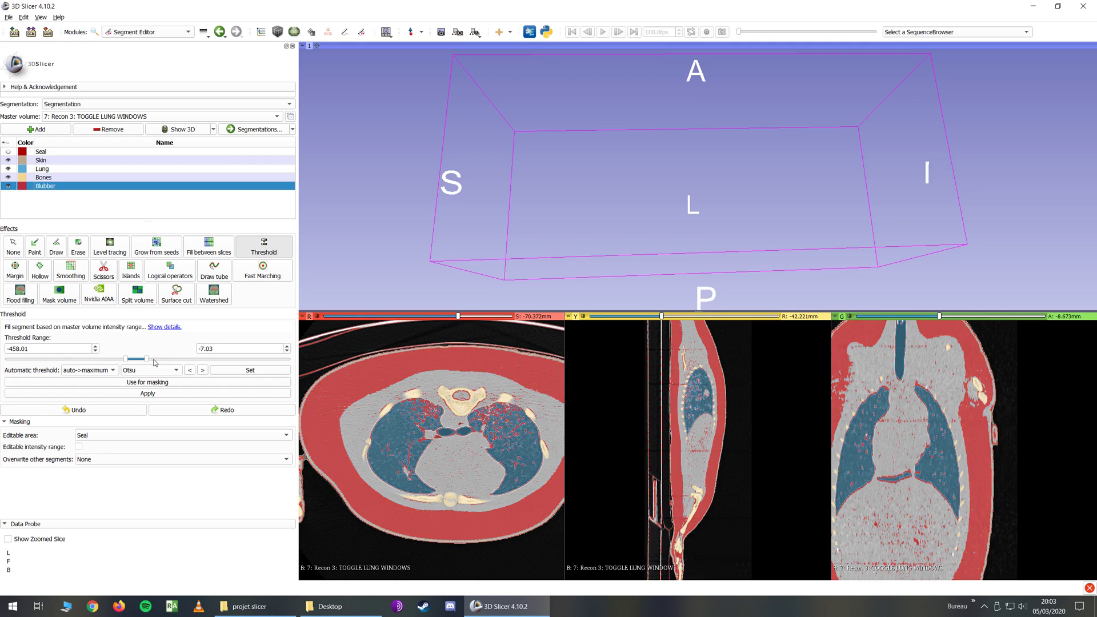
pyautogui.click(147, 394)
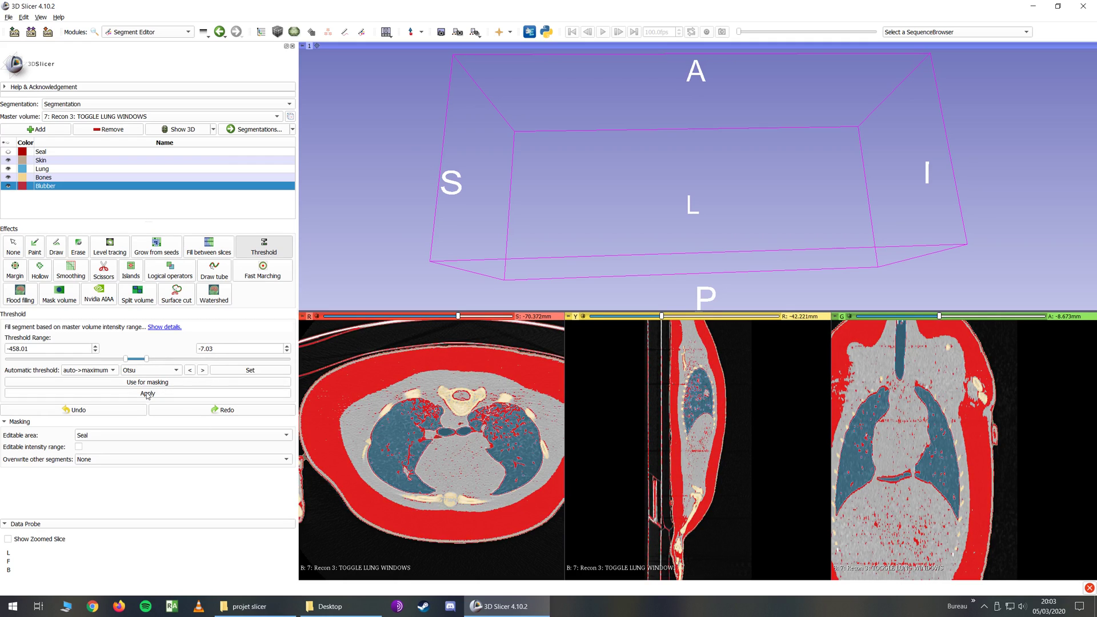
# Keep only the selected outer blubber island in the Blubber segment on the axial slice.
pyautogui.scroll(-1, 368, 371)
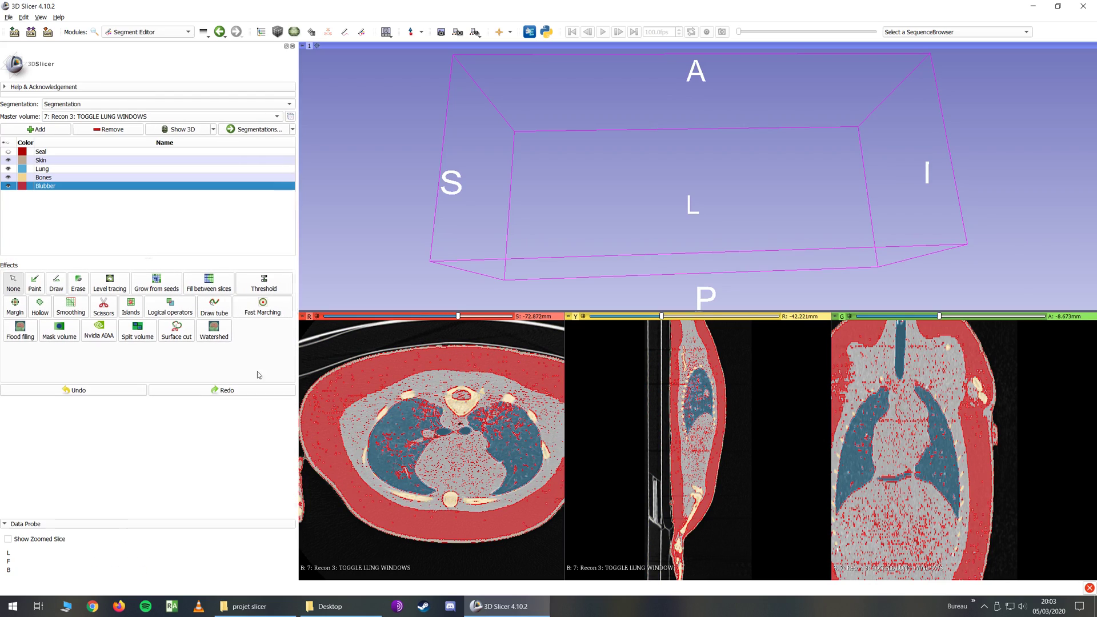
pyautogui.click(131, 307)
pyautogui.click(152, 339)
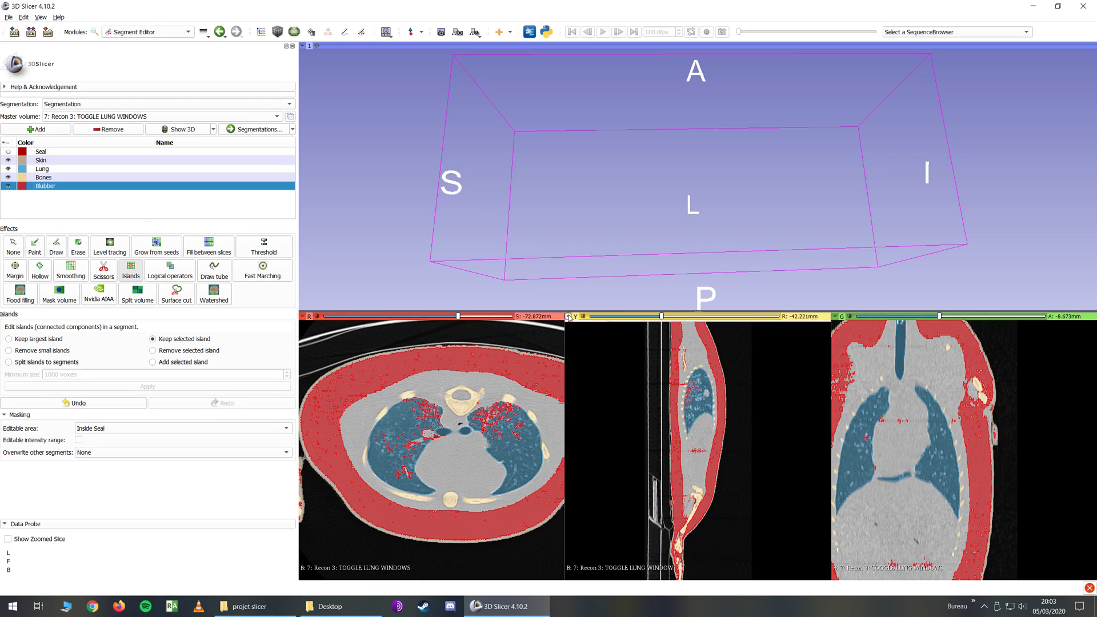
# Examine the axial slices through the lungs for stray Blubber areas, toggling the segment's visibility to compare.
pyautogui.keyDown('ctrl'); pyautogui.scroll(-2, 493, 435); pyautogui.keyUp('ctrl')
pyautogui.scroll(3, 489, 443)
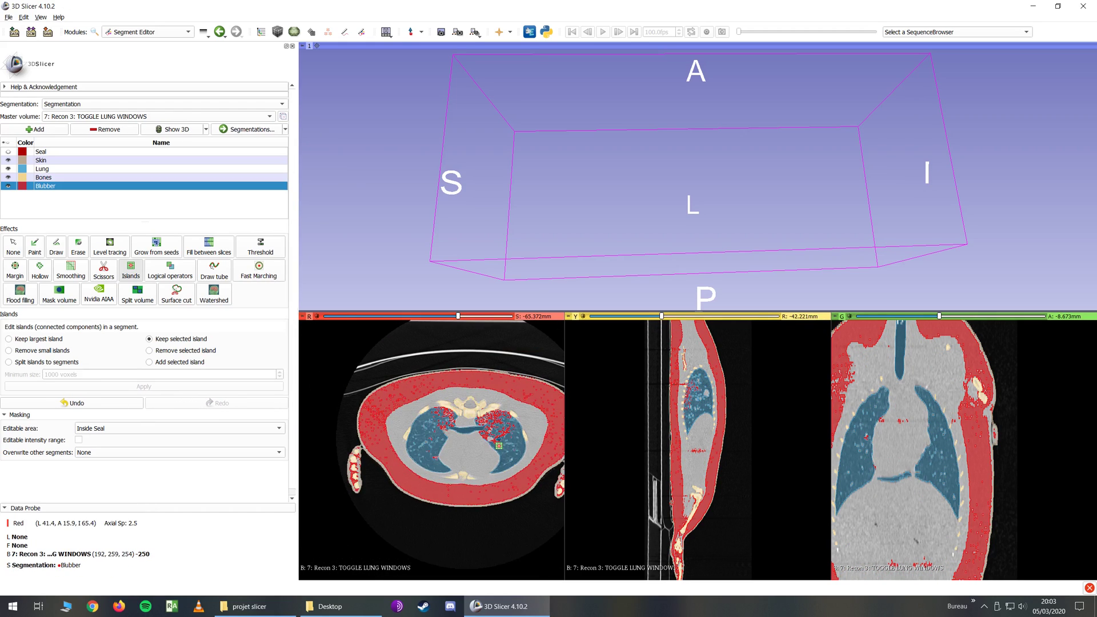
pyautogui.scroll(-4, 502, 444)
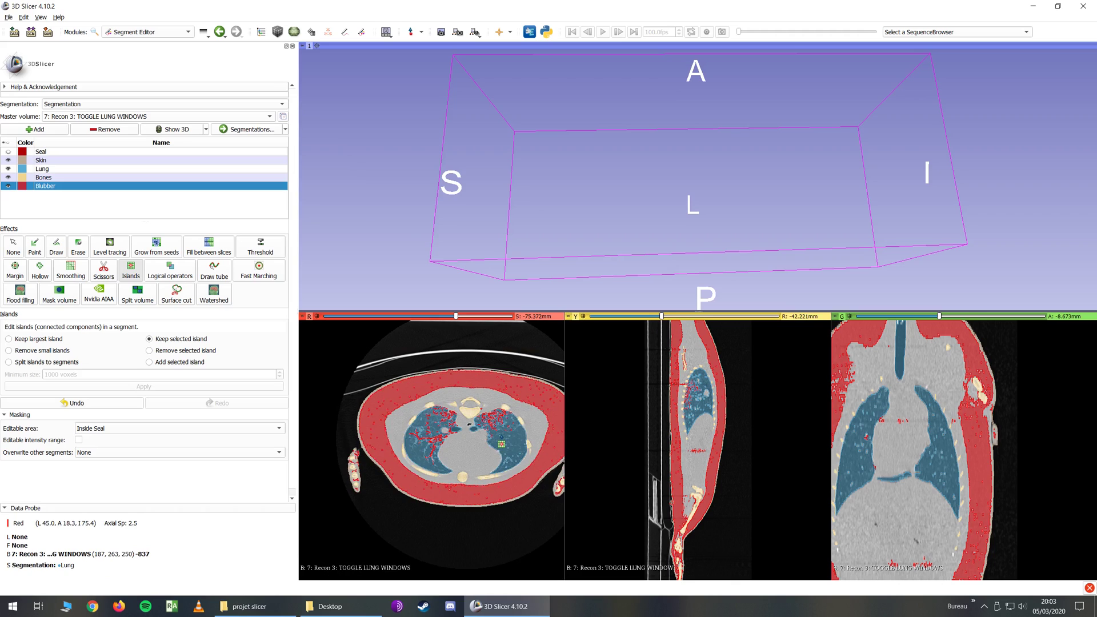
pyautogui.click(8, 186)
pyautogui.click(8, 185)
pyautogui.scroll(5, 418, 424)
pyautogui.scroll(9, 418, 424)
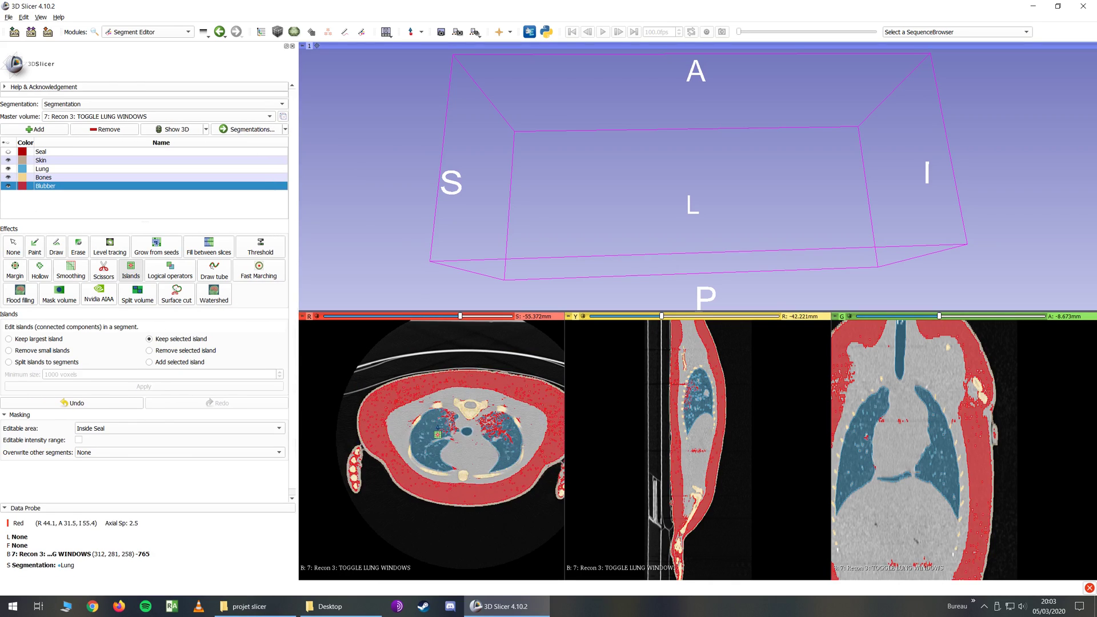
pyautogui.scroll(-2, 467, 426)
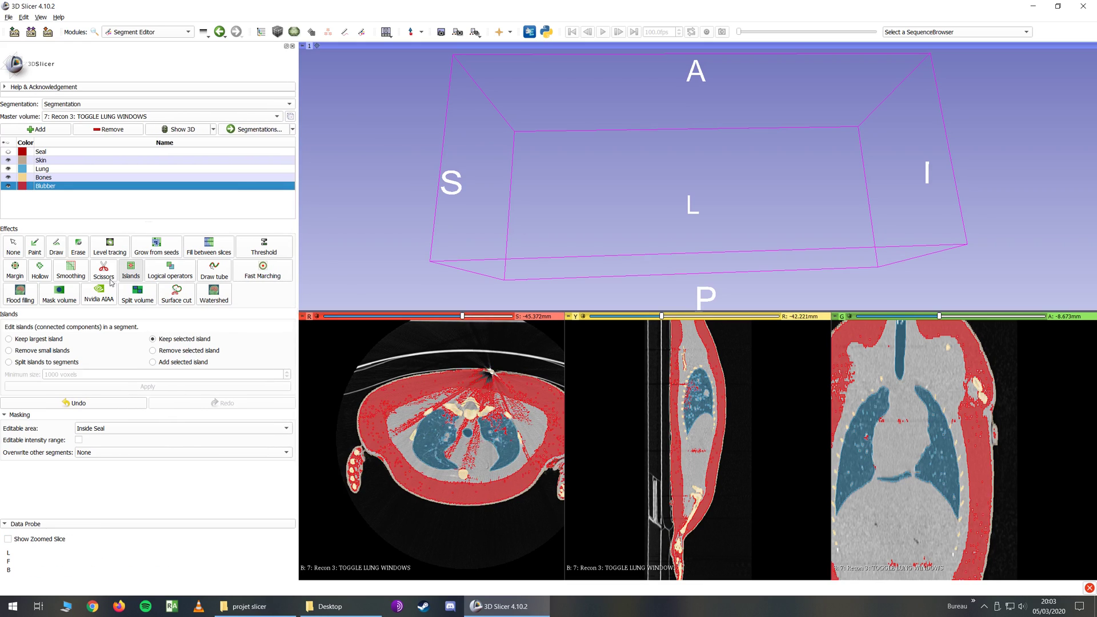
# Lower the upper threshold limit to -67.98, apply the Threshold to Blubber and check the result across the axial slices.
pyautogui.click(264, 246)
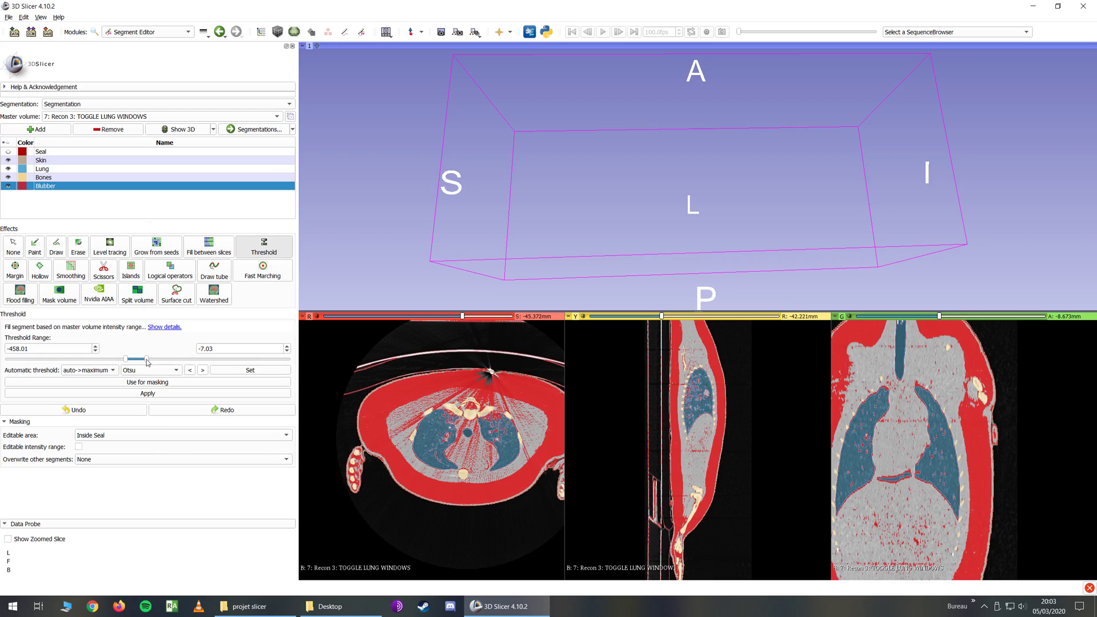
pyautogui.moveTo(147, 362); pyautogui.dragTo(145, 361)
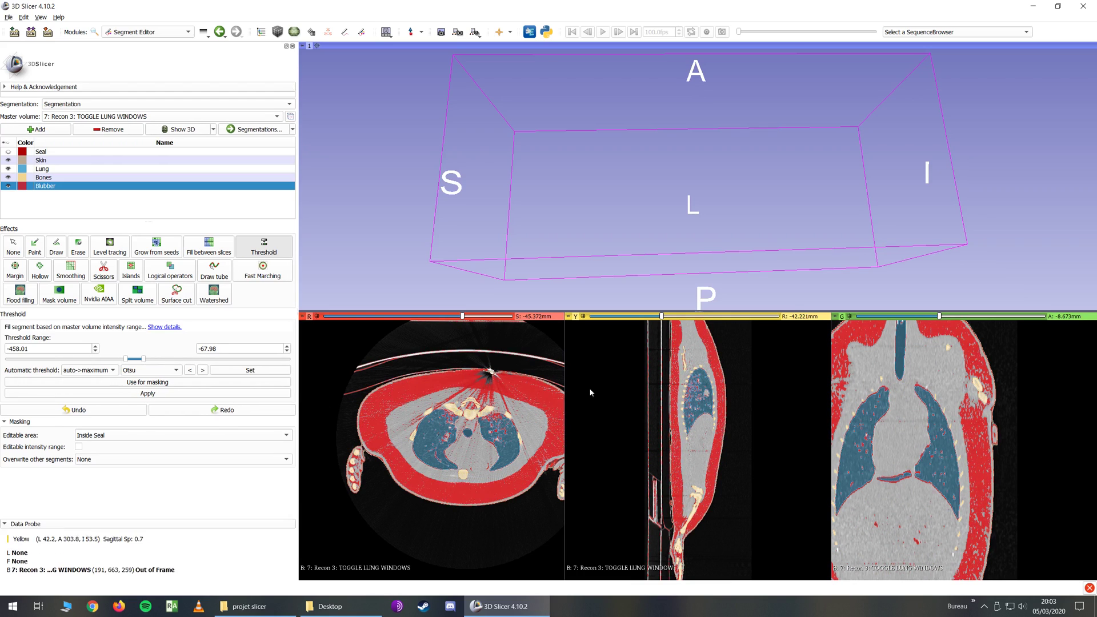
pyautogui.press('shift')
pyautogui.press('shift')
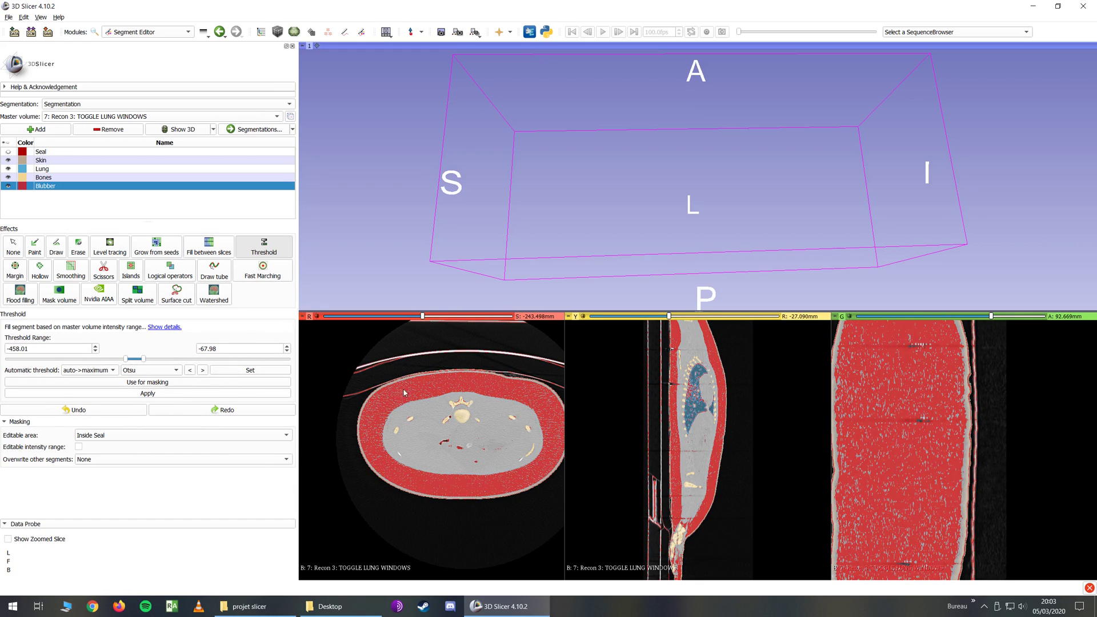
pyautogui.press('shift')
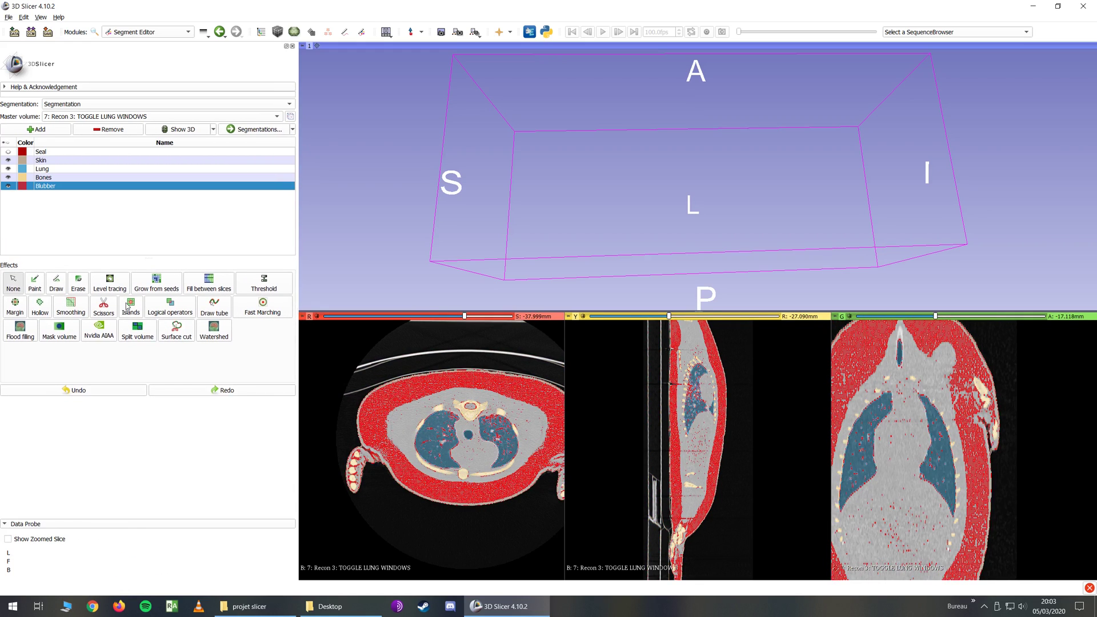
pyautogui.click(129, 306)
pyautogui.keyDown('ctrl'); pyautogui.scroll(3, 471, 382); pyautogui.keyUp('ctrl')
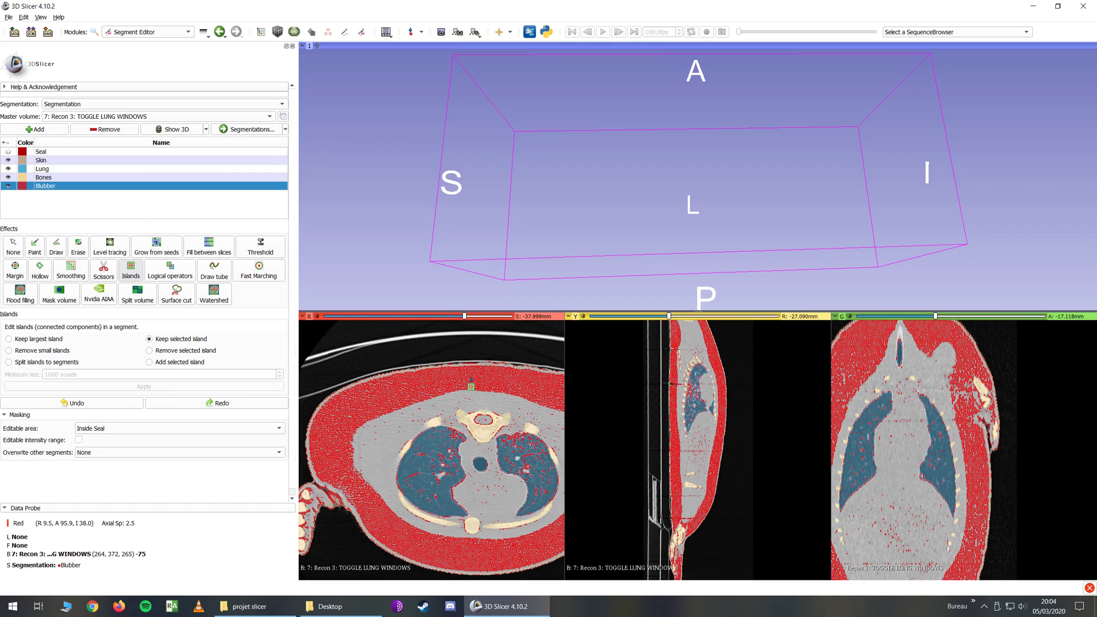
pyautogui.keyDown('ctrl'); pyautogui.scroll(-3, 471, 382); pyautogui.keyUp('ctrl')
pyautogui.press('shift')
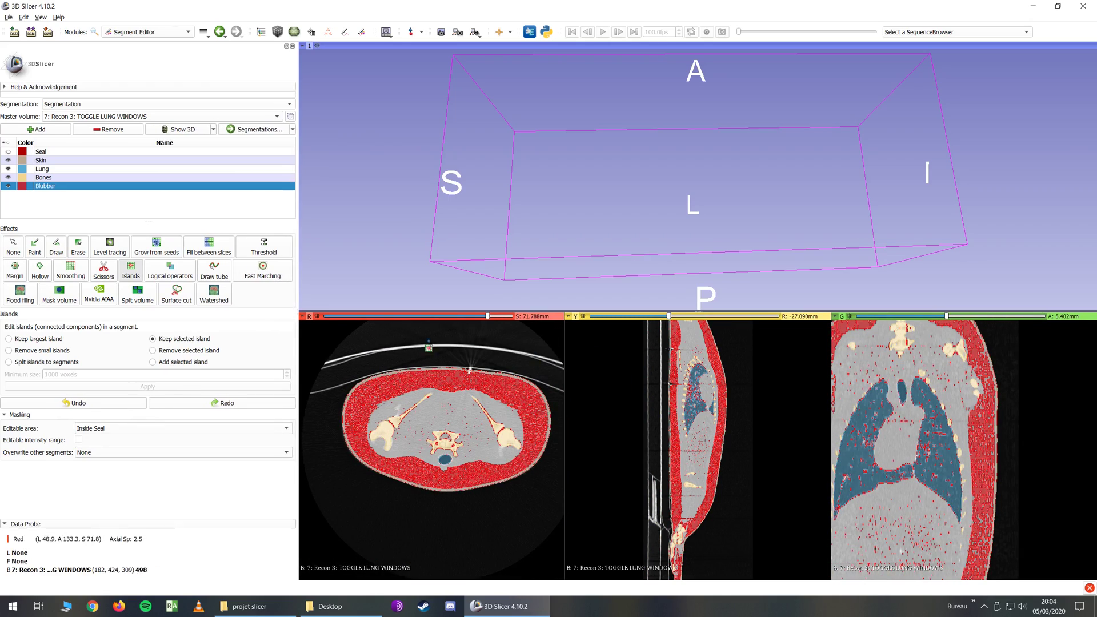
# Set the threshold range to -915.13 to -43.60 and apply the Threshold to fill the Blubber segment.
pyautogui.click(263, 246)
pyautogui.moveTo(144, 360)
pyautogui.mouseDown()
pyautogui.moveTo(166, 358)
pyautogui.moveTo(105, 359)
pyautogui.moveTo(145, 359)
pyautogui.mouseUp()
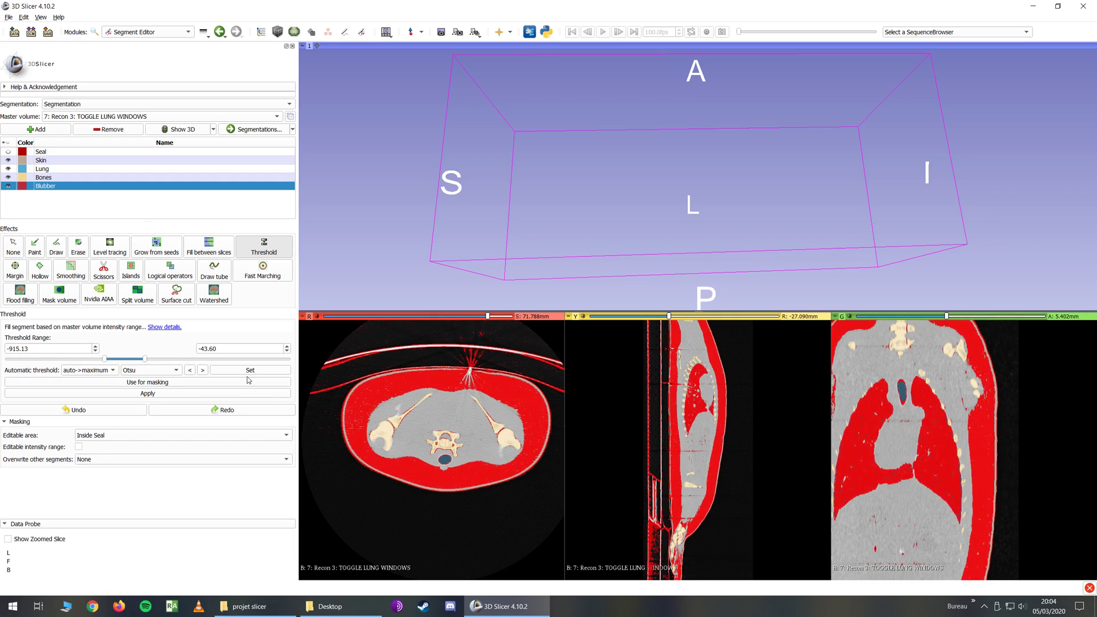
pyautogui.press('shift')
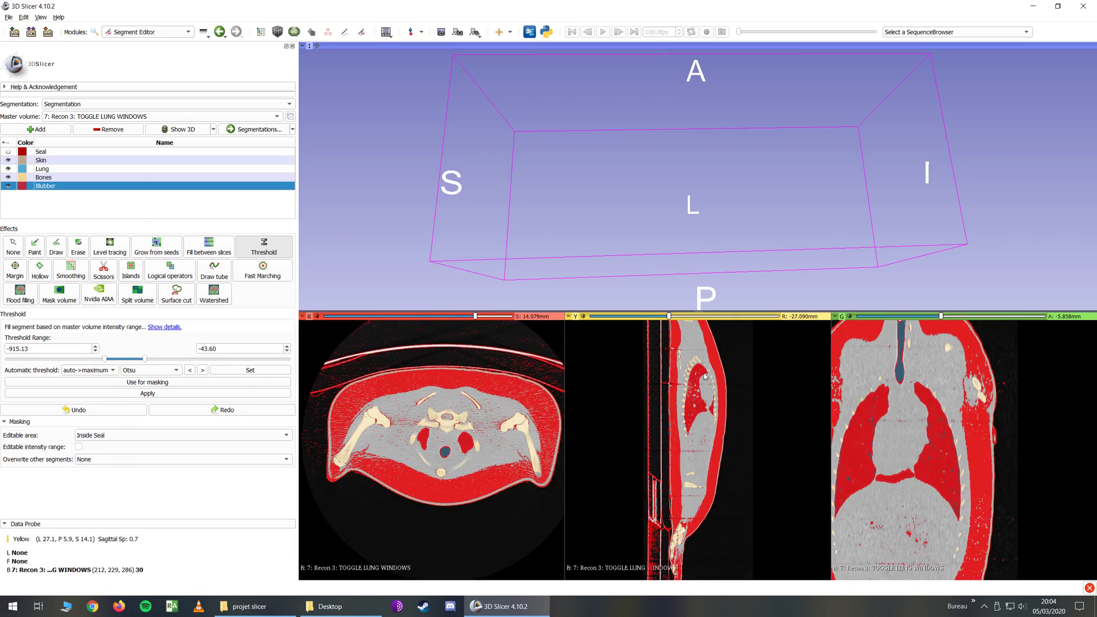
pyautogui.click(188, 394)
# Examine the overlap between Blubber and the lungs by toggling the Seal, Lung and Blubber segments' visibility.
pyautogui.click(131, 308)
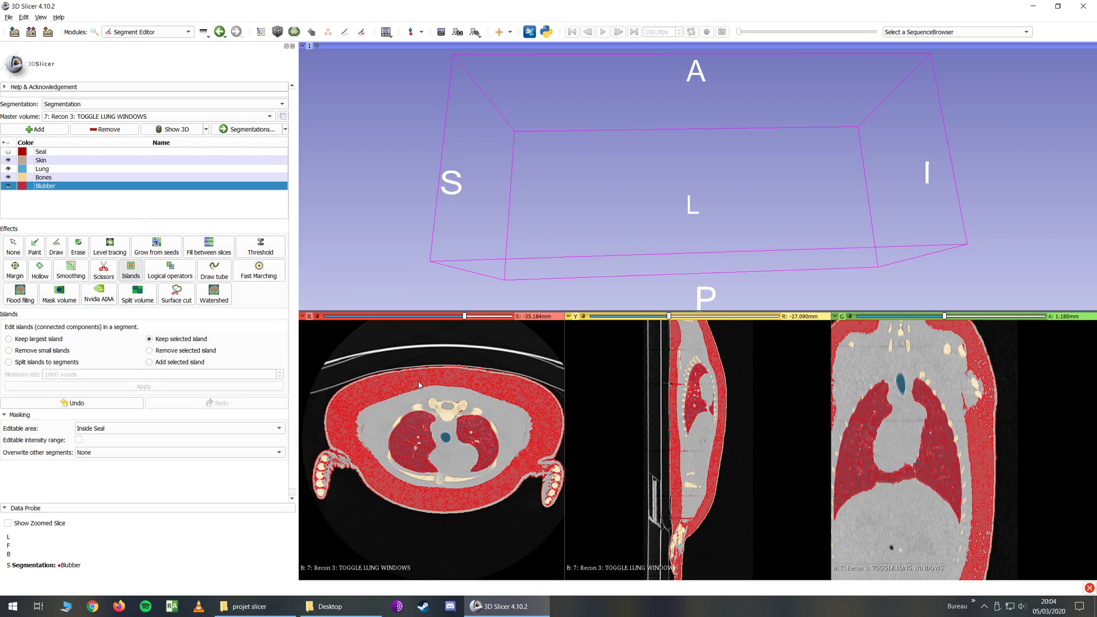
pyautogui.press('shift')
pyautogui.click(7, 152)
pyautogui.click(8, 152)
pyautogui.click(8, 170)
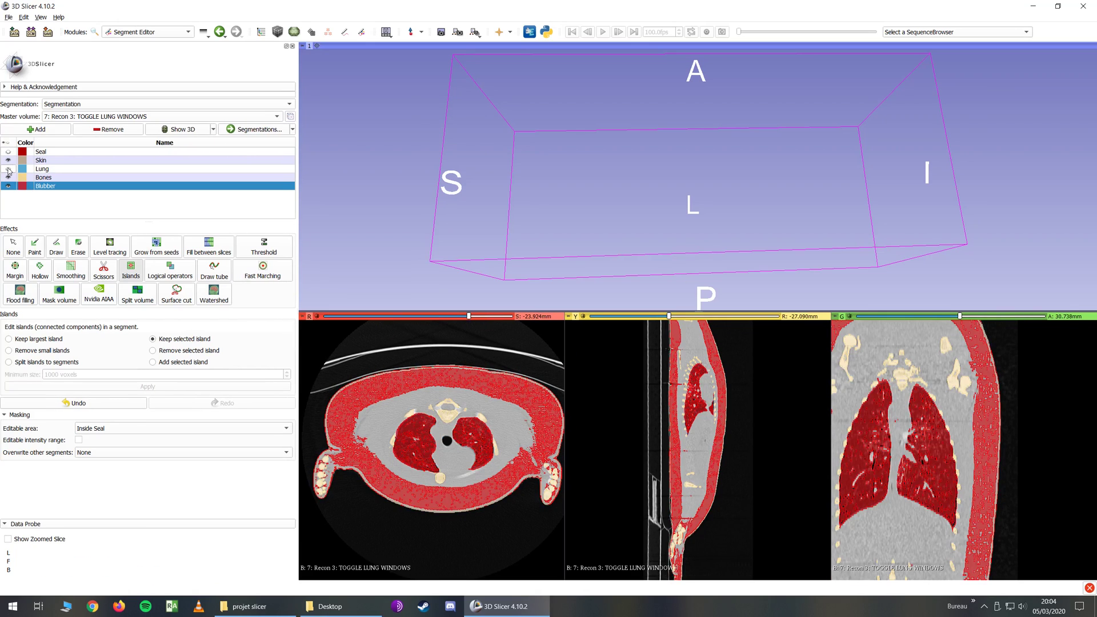
pyautogui.click(8, 170)
pyautogui.click(8, 186)
pyautogui.click(7, 186)
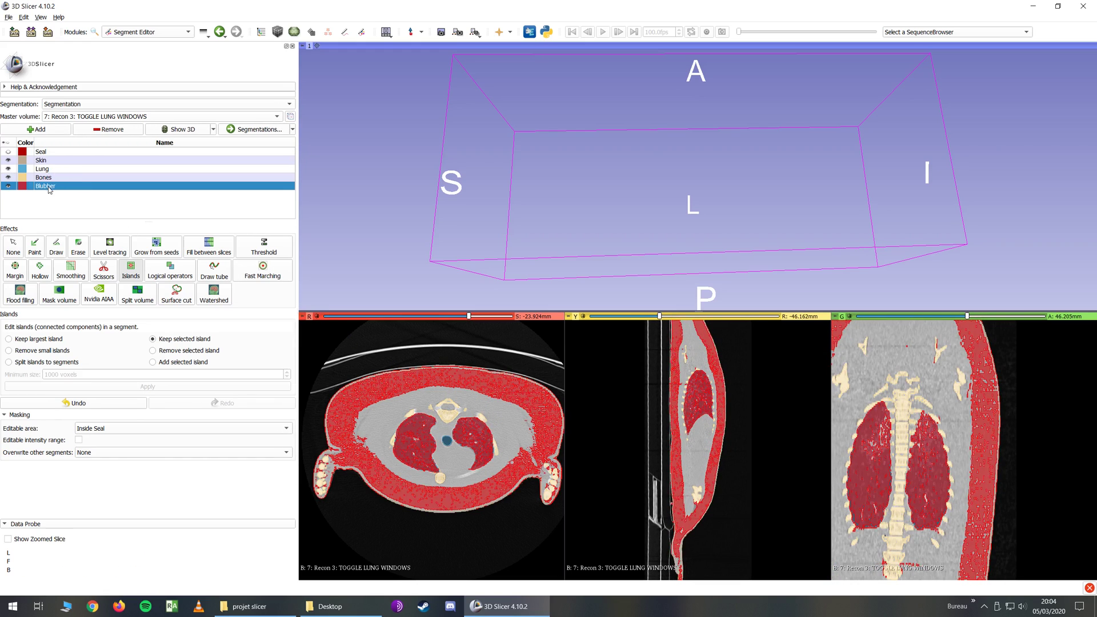
# Subtract the Lung segment from Blubber with Logical operators and check the slices through the lungs.
pyautogui.click(166, 273)
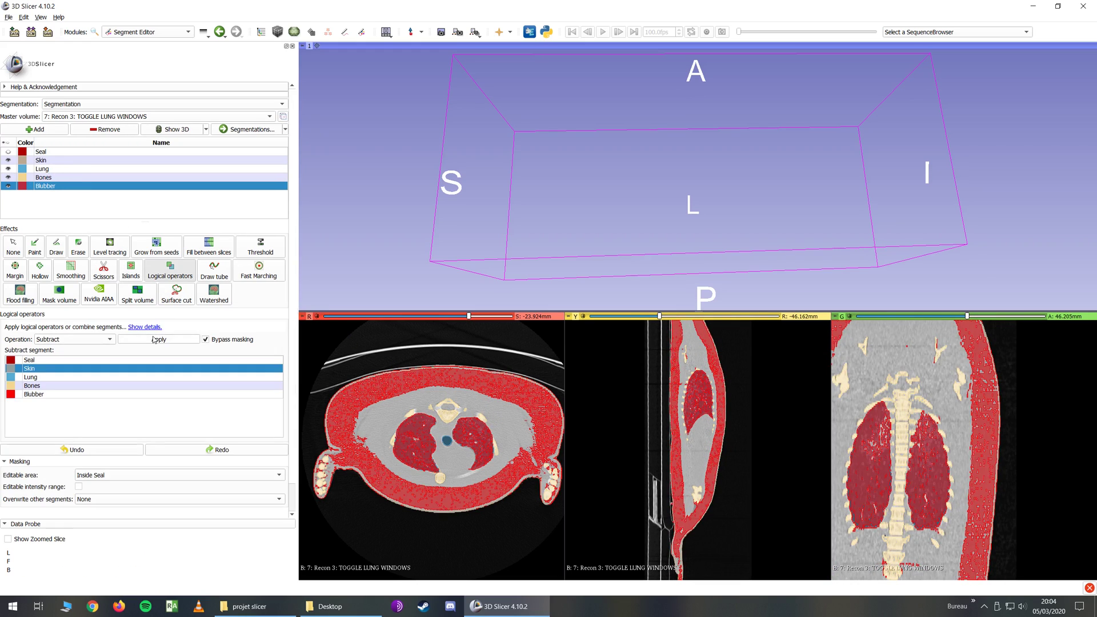
pyautogui.click(96, 340)
pyautogui.click(95, 341)
pyautogui.click(26, 378)
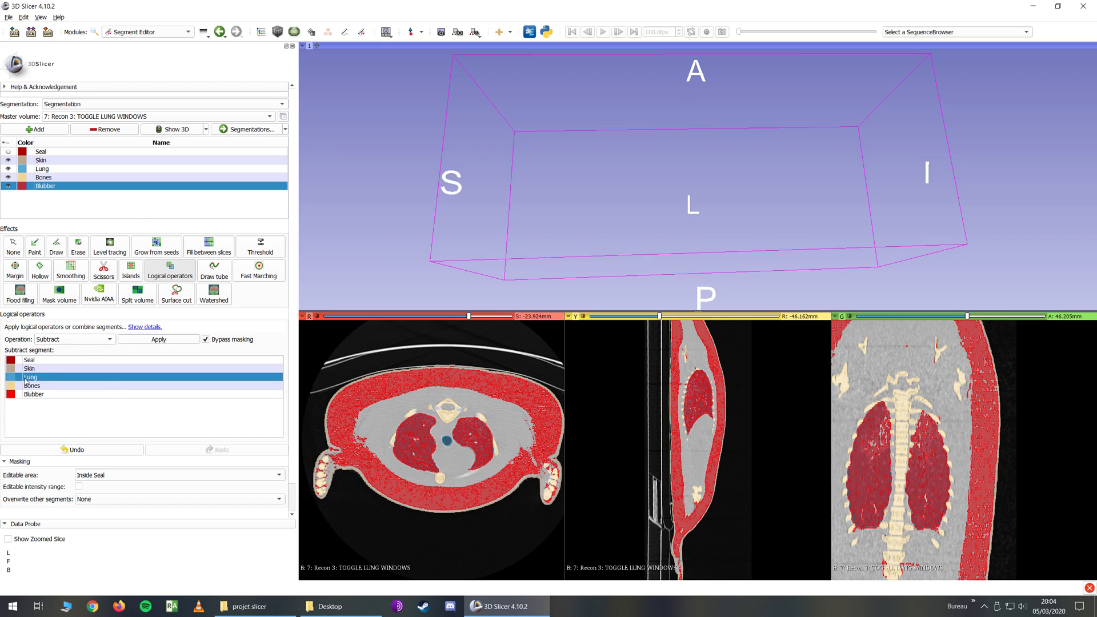
pyautogui.click(150, 342)
pyautogui.press('shift')
pyautogui.press('shift')
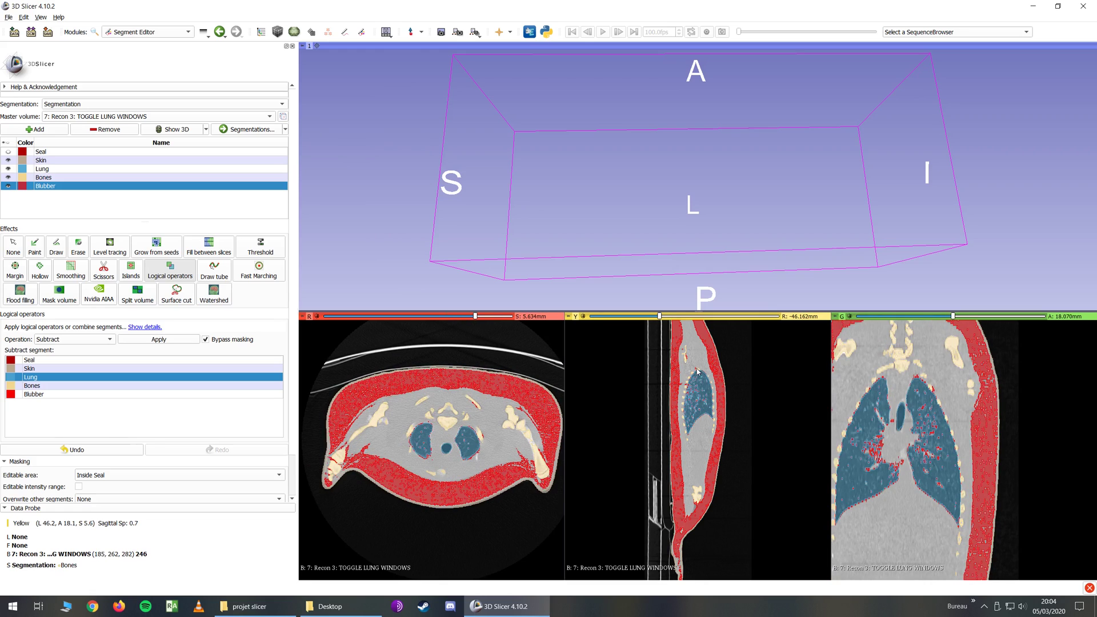
# Subtract the Bones segment from Blubber as well.
pyautogui.click(42, 178)
pyautogui.click(41, 187)
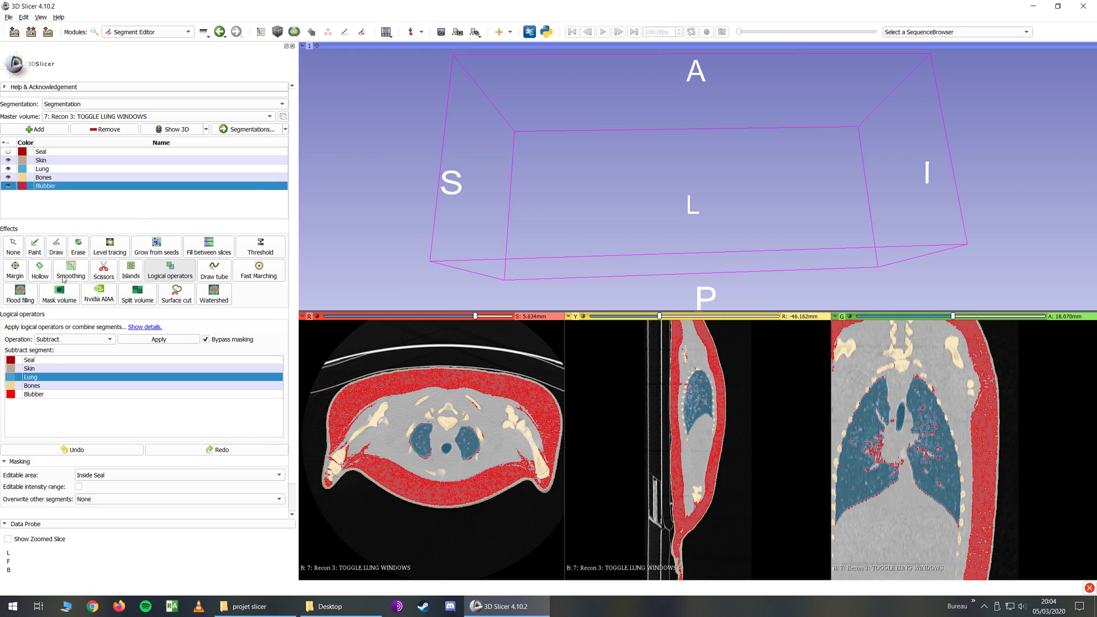
pyautogui.click(44, 387)
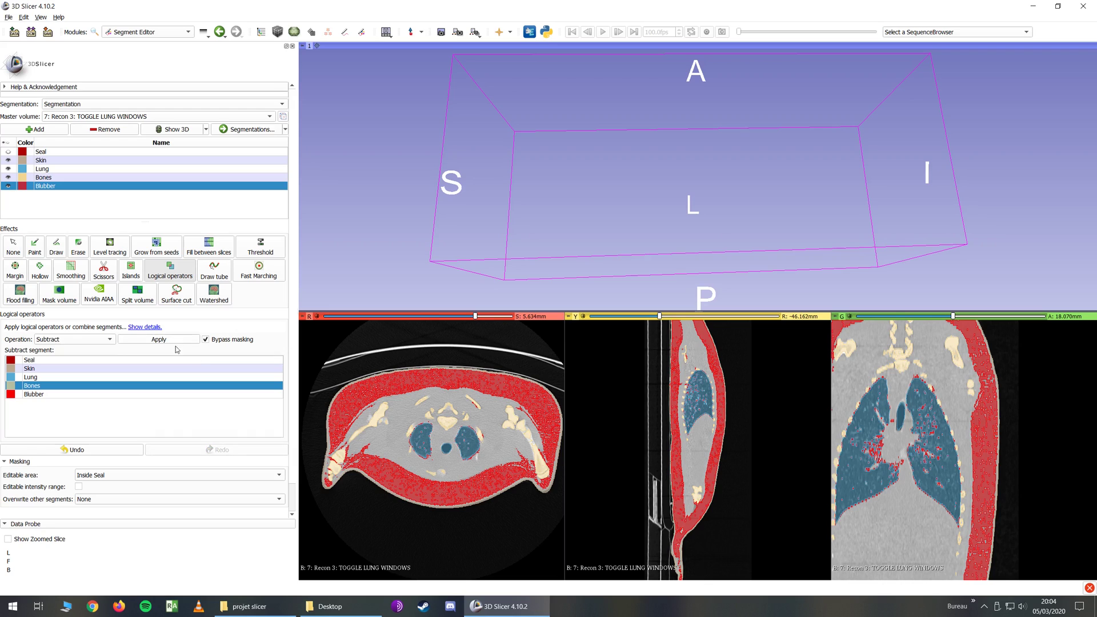
pyautogui.scroll(4, 425, 437)
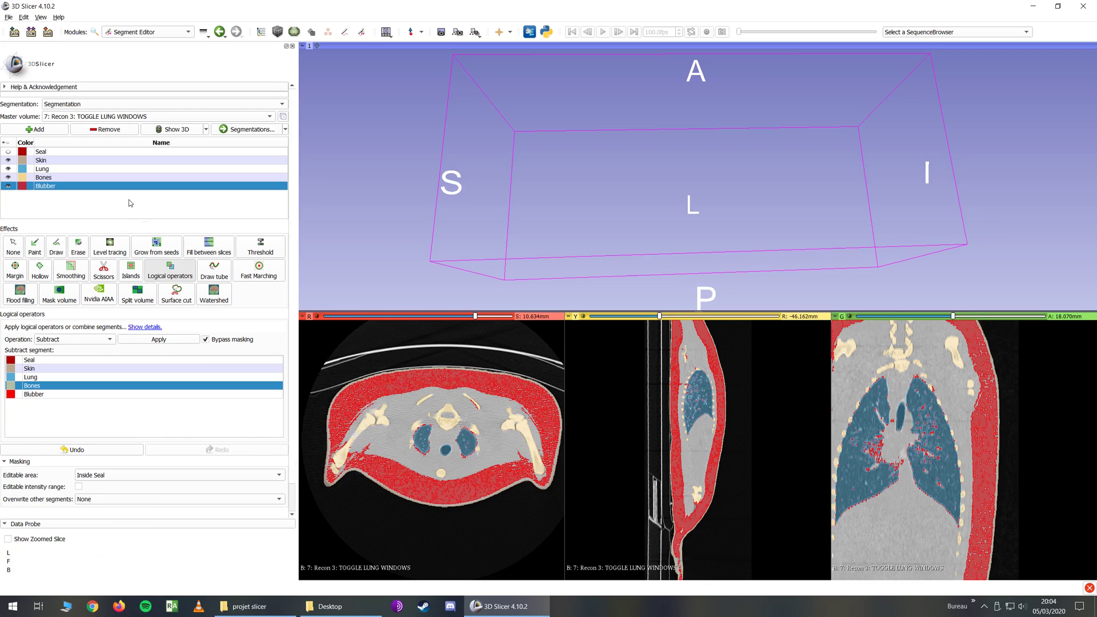
# Fill the small holes in Blubber with Closing smoothing at a 3.00 mm kernel size, checking the slices through the chest.
pyautogui.click(76, 273)
pyautogui.click(103, 339)
pyautogui.click(95, 348)
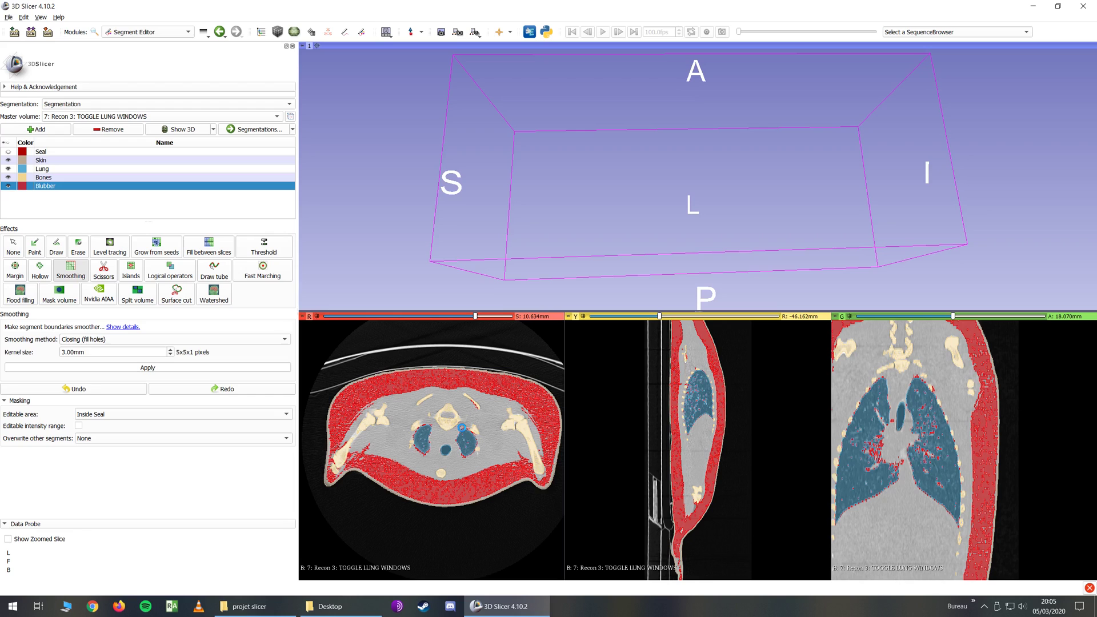
pyautogui.press('shift')
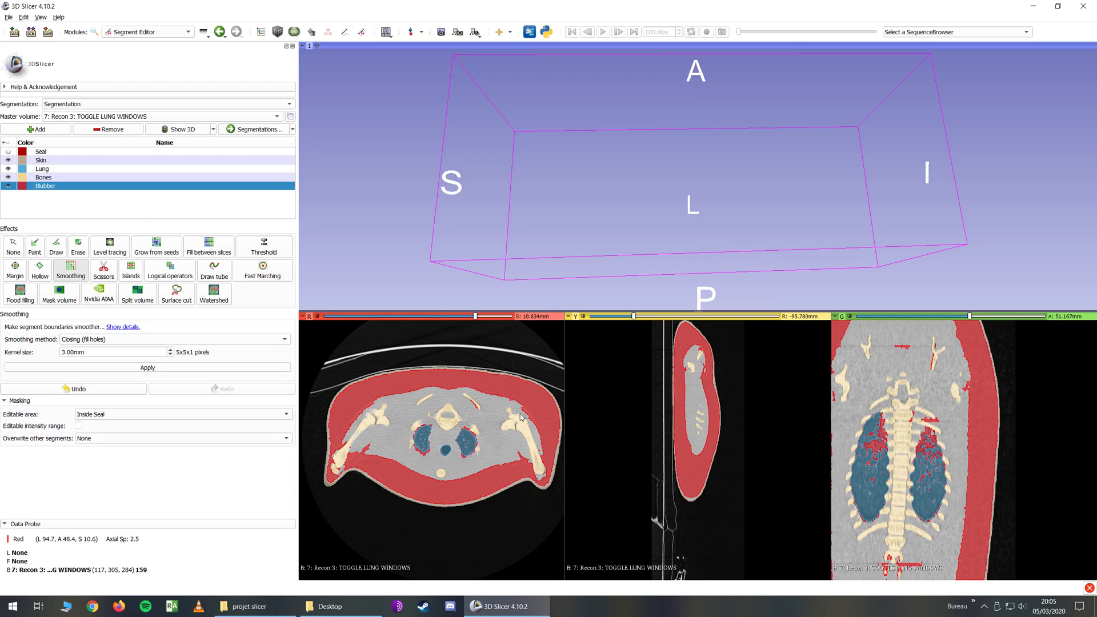
pyautogui.press('shift')
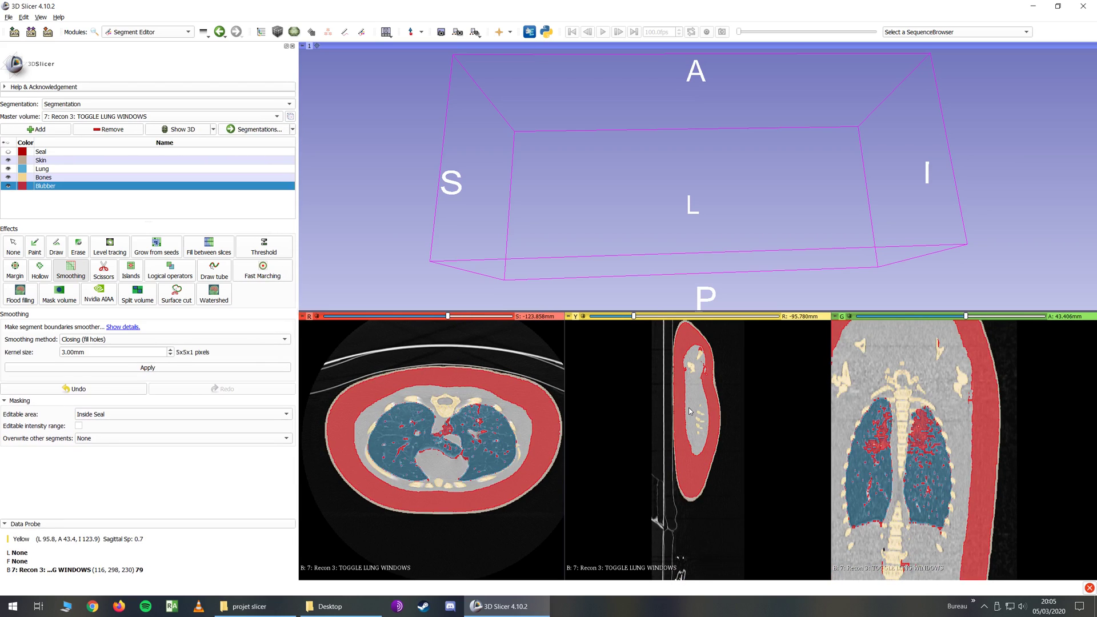
pyautogui.press('shift')
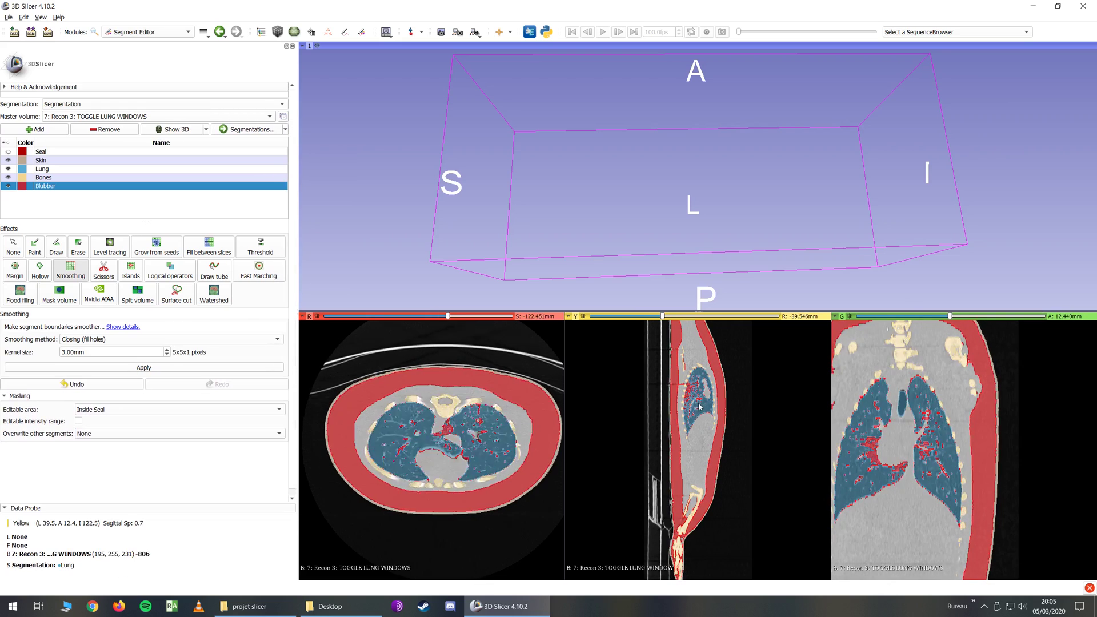
pyautogui.press('shift')
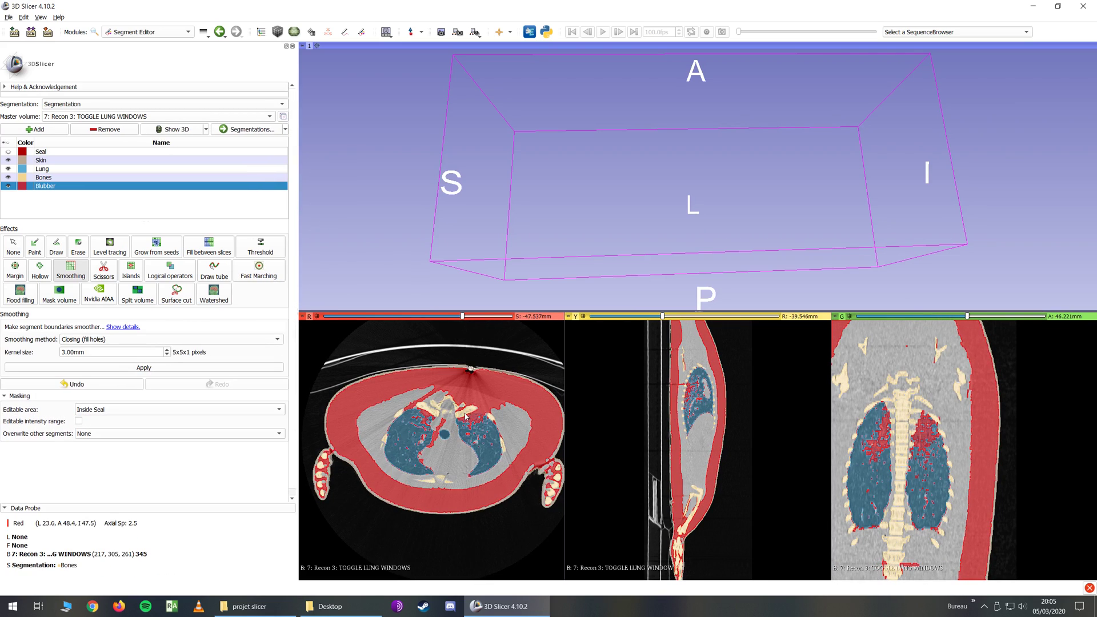
# Erase stray Blubber between and around the lungs on the axial slices, using a sphere brush of 6% diameter.
pyautogui.click(77, 247)
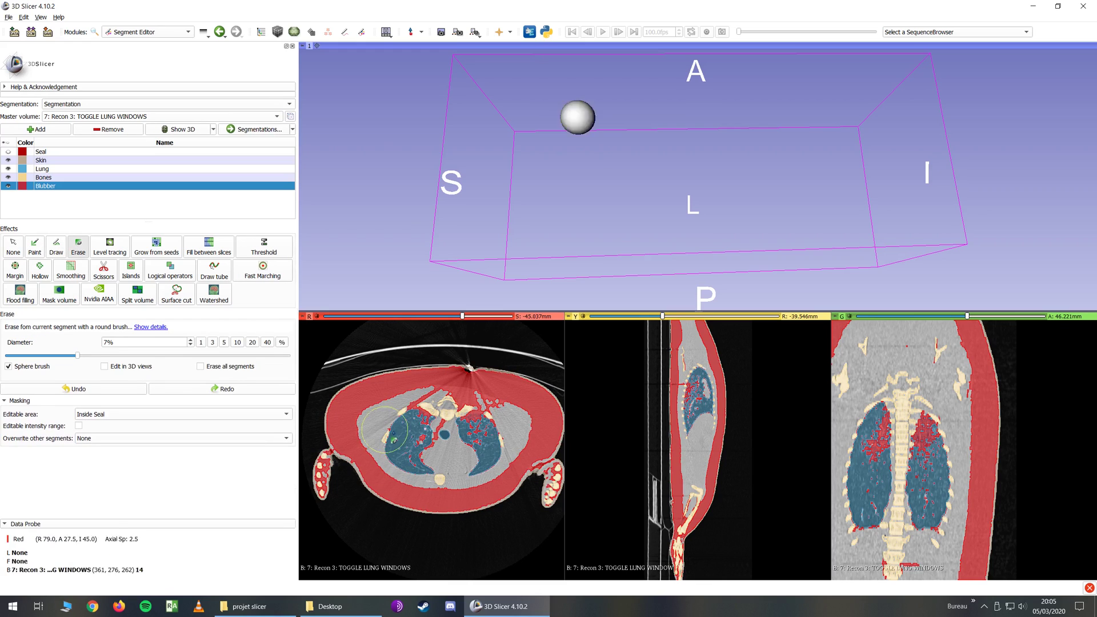
pyautogui.keyDown('shift'); pyautogui.scroll(-1, 435, 413); pyautogui.keyUp('shift')
pyautogui.moveTo(439, 406); pyautogui.dragTo(487, 427)
pyautogui.scroll(3, 487, 428)
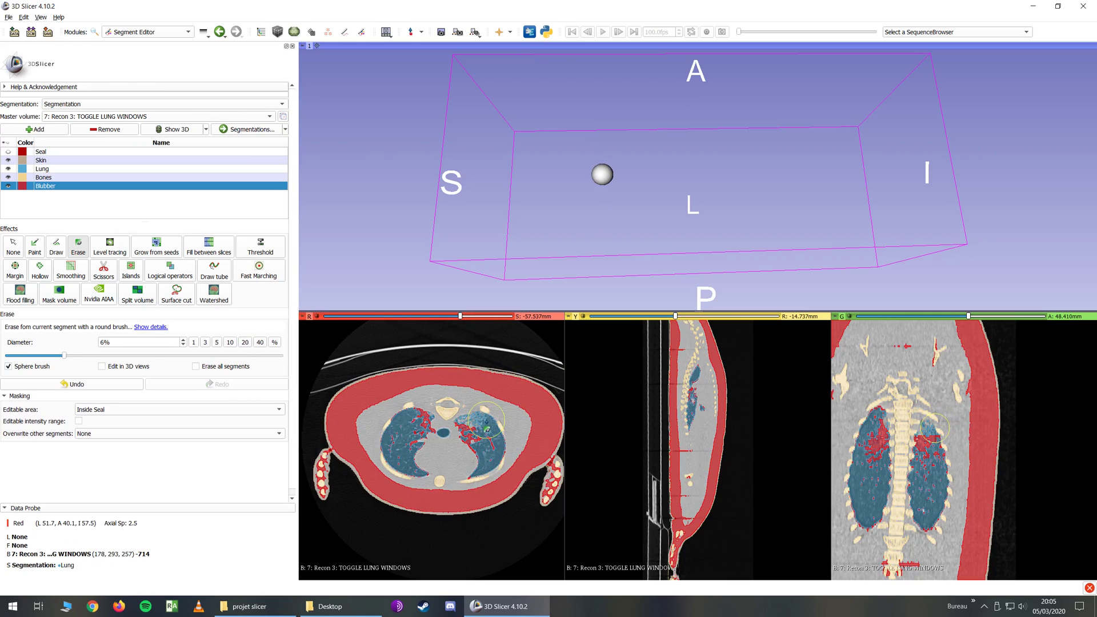
pyautogui.scroll(20, 486, 426)
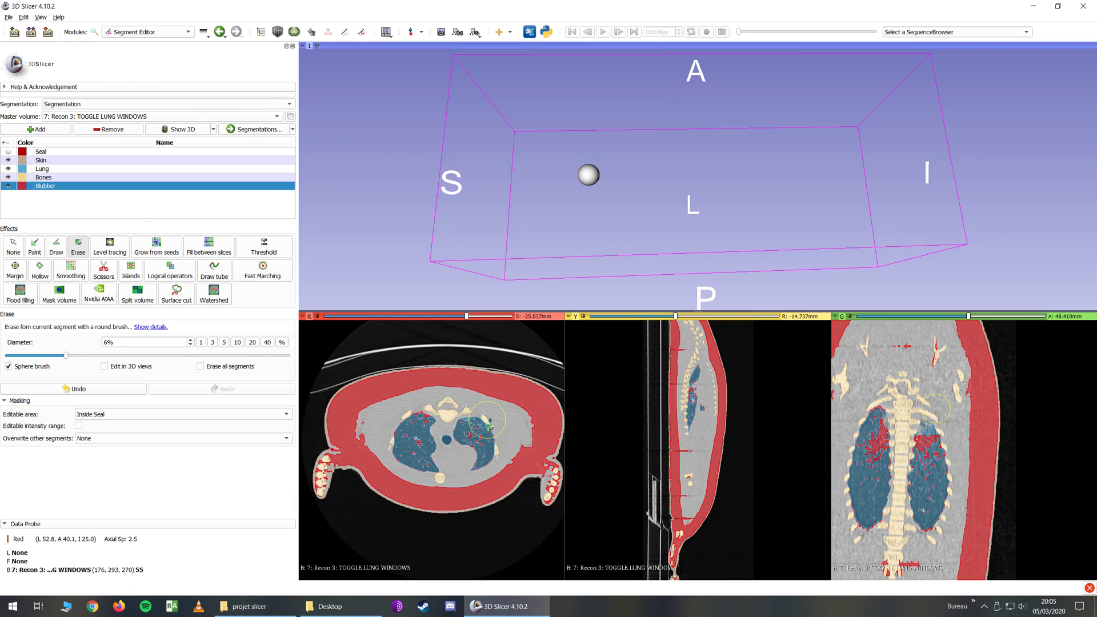
pyautogui.scroll(-1, 468, 412)
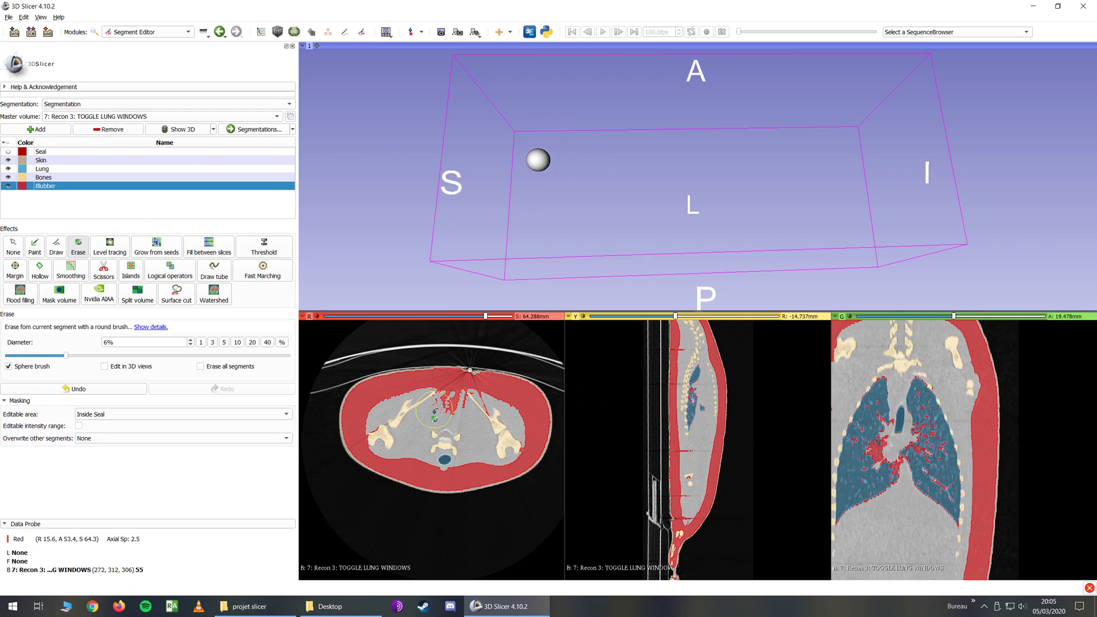
# Erase the stray Blubber patches inside the body on the shoulder-level and pelvis-level axial slices.
pyautogui.moveTo(451, 419); pyautogui.dragTo(474, 420)
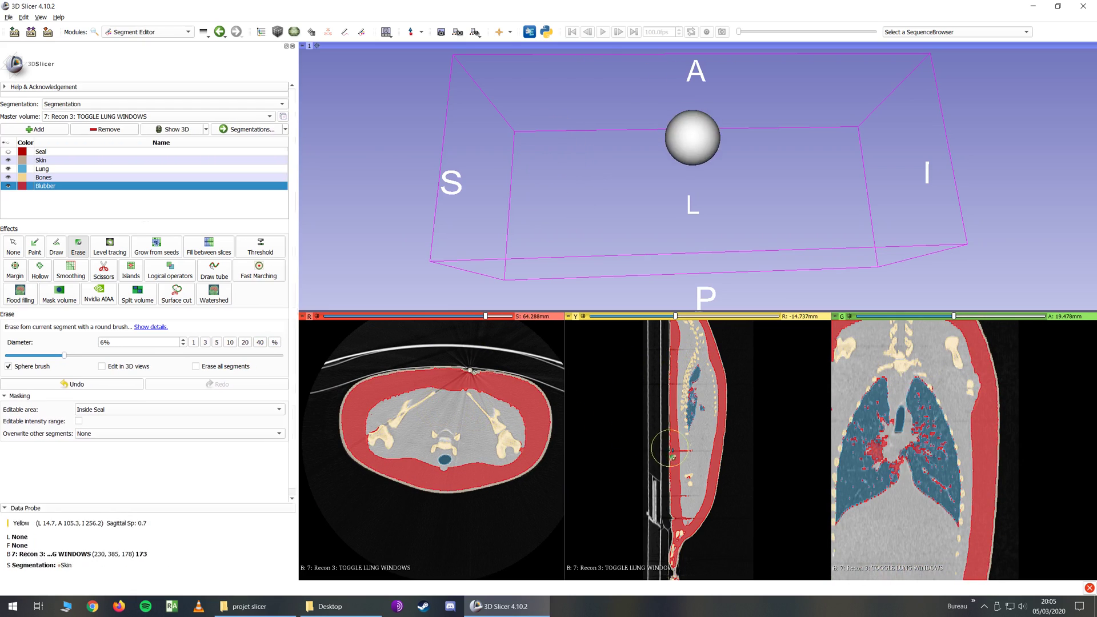
pyautogui.press('shift')
pyautogui.moveTo(417, 414); pyautogui.dragTo(436, 415)
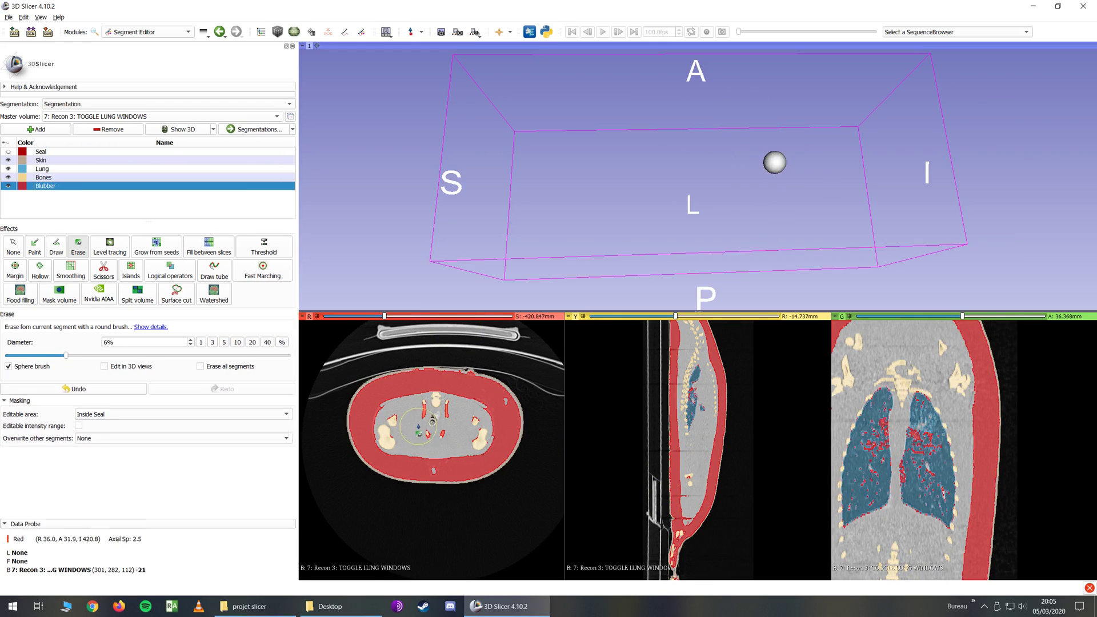
pyautogui.moveTo(441, 413)
pyautogui.mouseDown()
pyautogui.moveTo(432, 414)
pyautogui.moveTo(439, 424)
pyautogui.mouseUp()
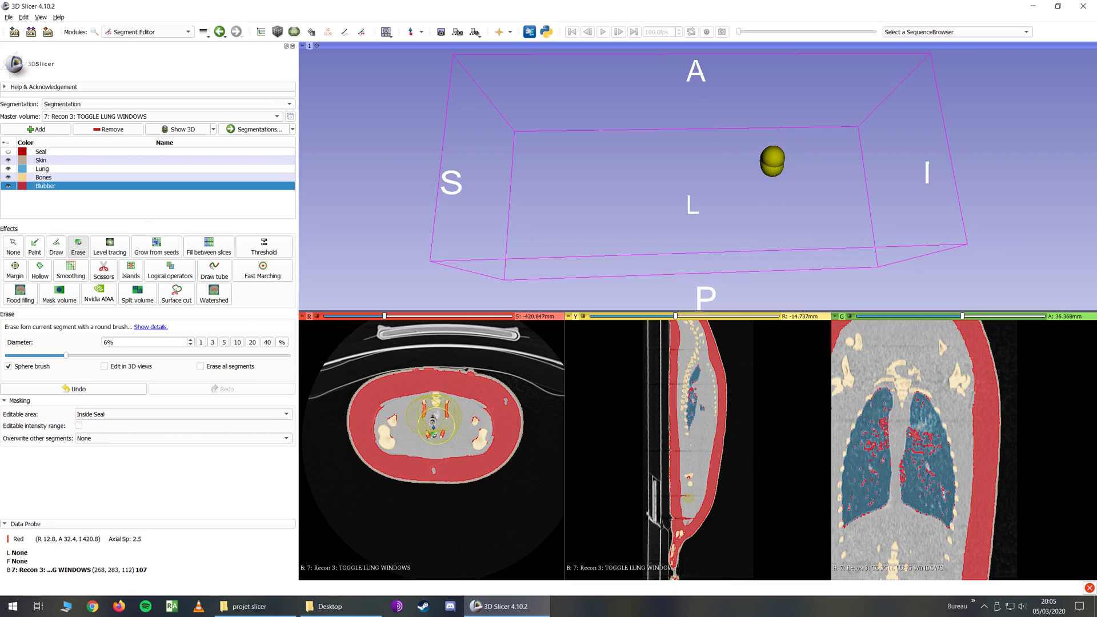
# Keep only the outer blubber ring's island in the Blubber segment and check the slices through the body.
pyautogui.click(132, 271)
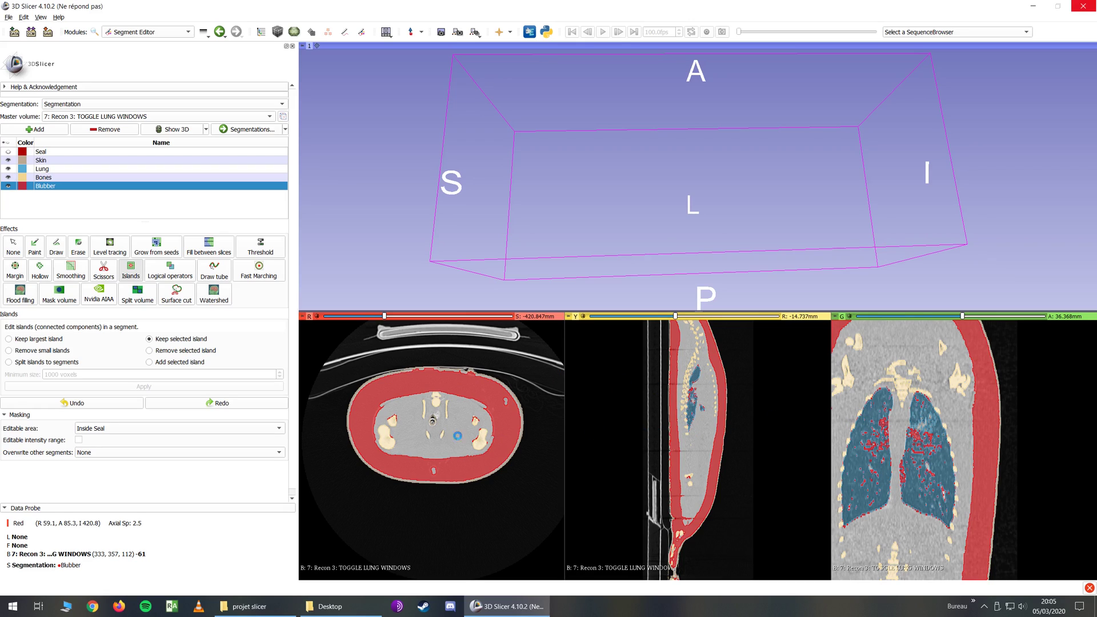
pyautogui.click(443, 439)
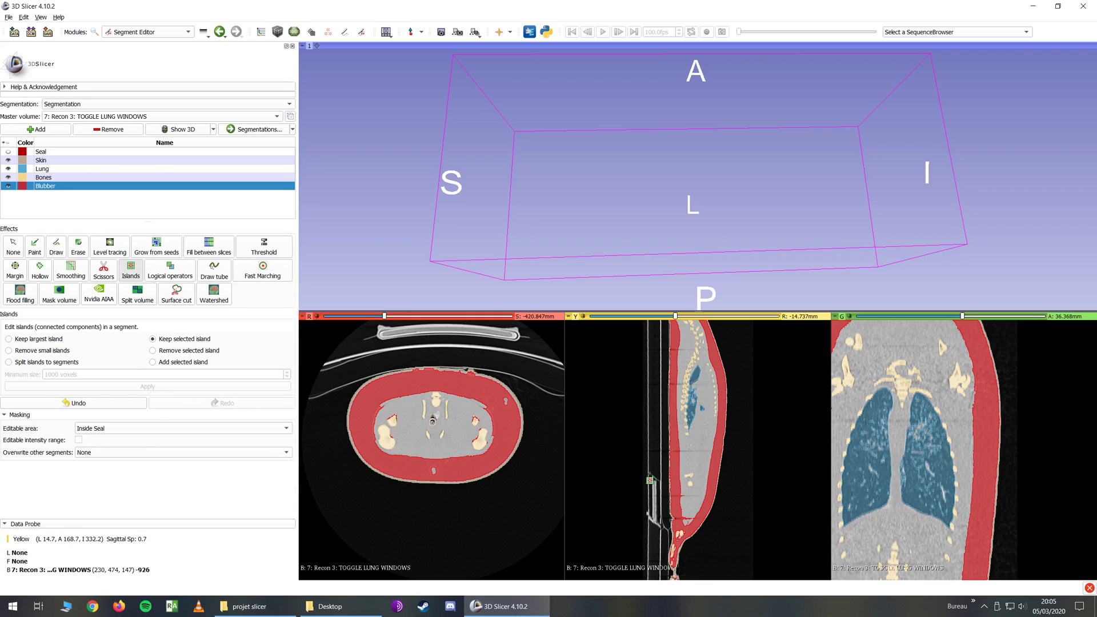
pyautogui.press('shift')
pyautogui.press('shift')
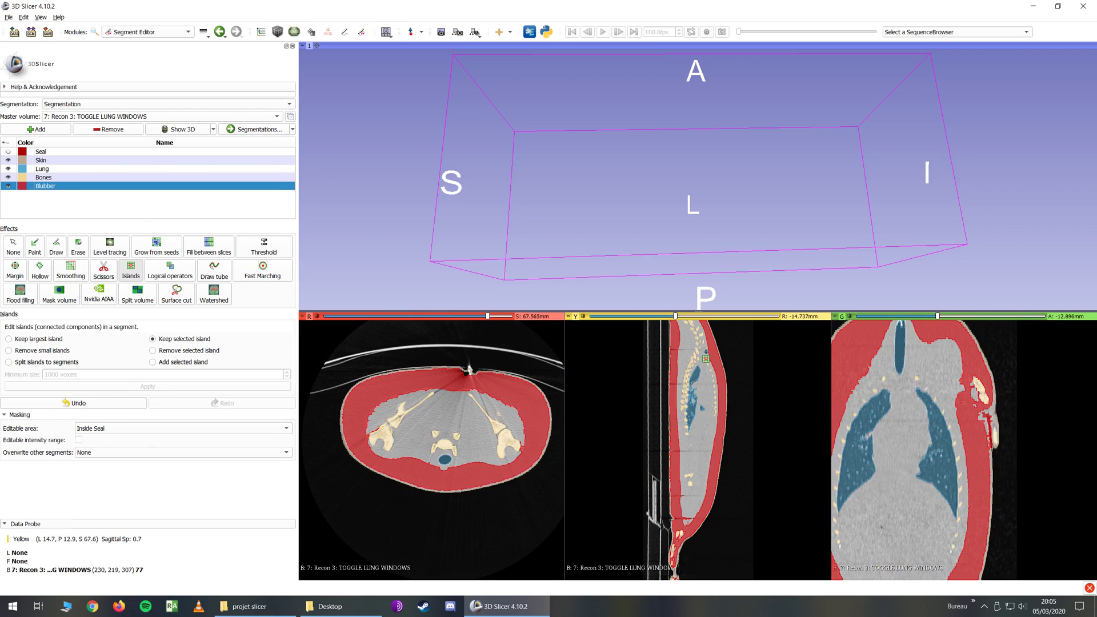
# Grow the Blubber segment by a margin of 2 mm.
pyautogui.click(14, 271)
pyautogui.click(41, 339)
pyautogui.moveTo(42, 363); pyautogui.dragTo(35, 362)
pyautogui.write('2')
pyautogui.click(150, 376)
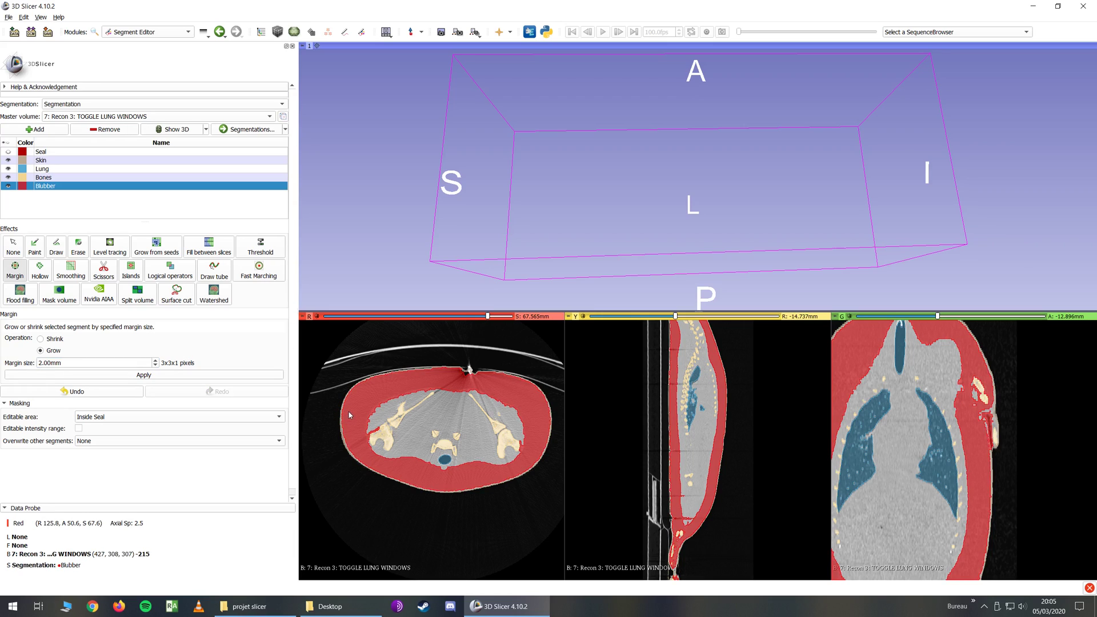
# Undo the last Blubber growth, smooth the segment with the Median method at a 3 mm kernel, and check it in the slices.
pyautogui.click(69, 270)
pyautogui.click(97, 392)
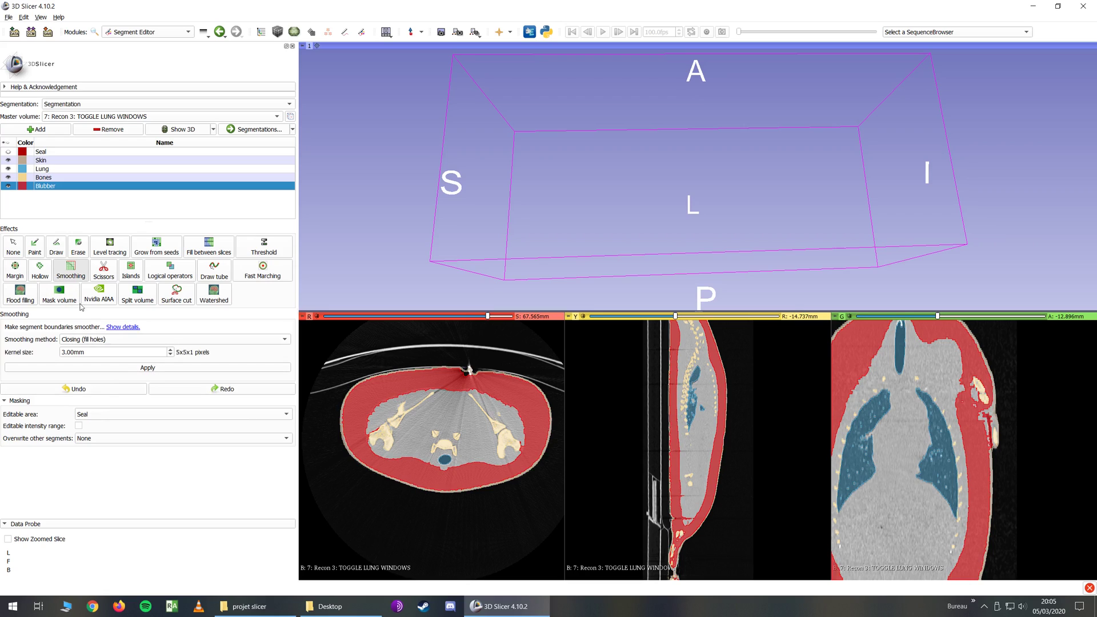
pyautogui.click(90, 340)
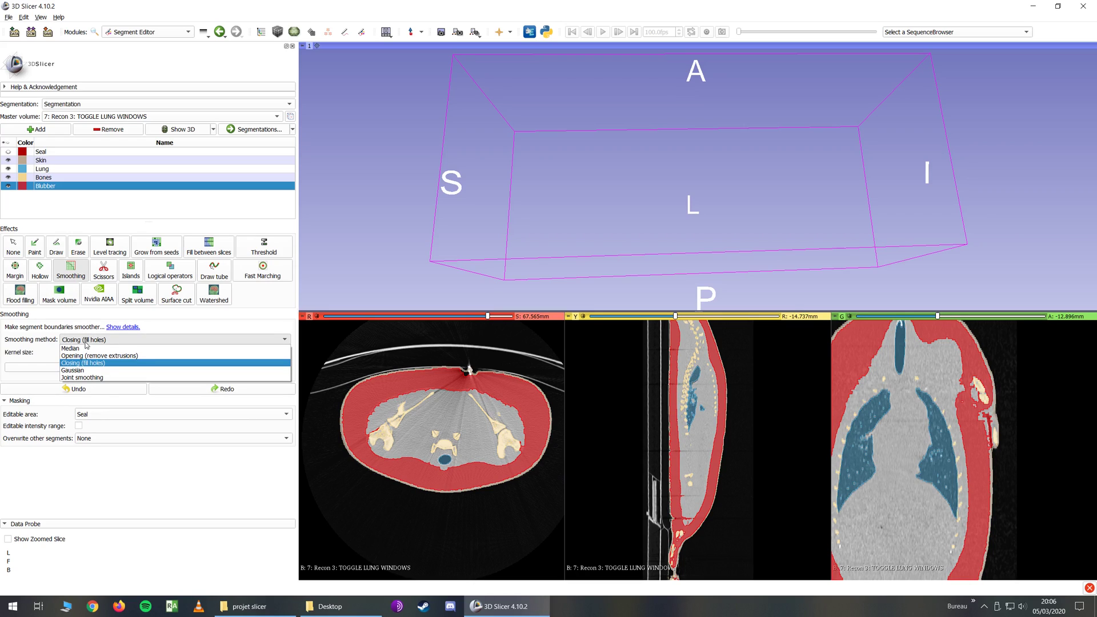
pyautogui.click(70, 348)
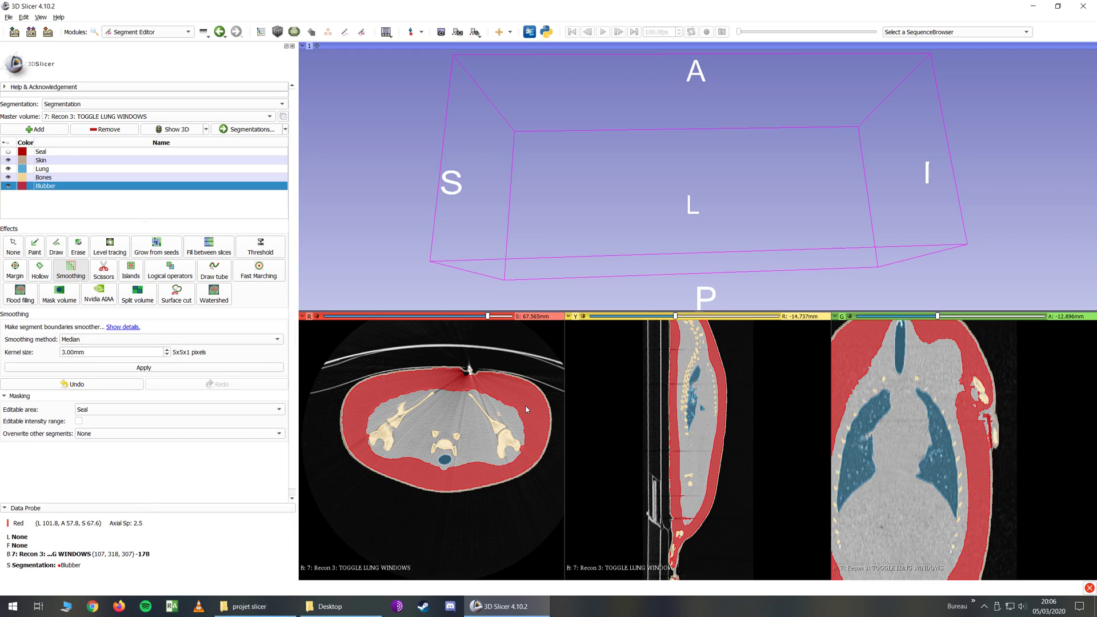
pyautogui.press('shift')
# Smooth the Blubber segment with the Gaussian method at a 3 mm standard deviation and check it in the slices.
pyautogui.click(109, 339)
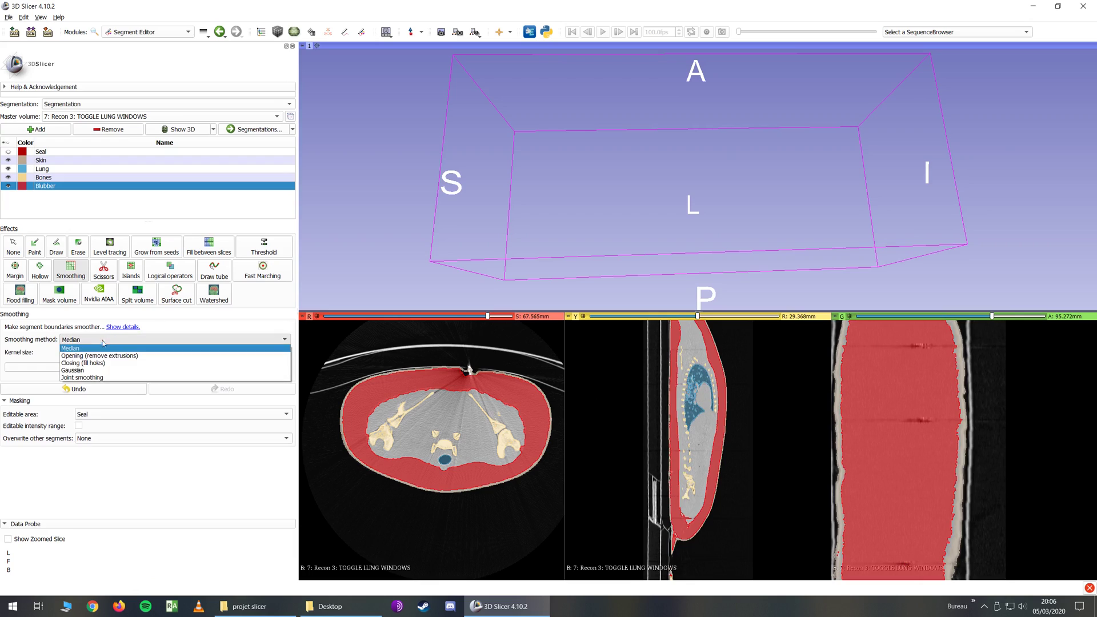
pyautogui.click(87, 371)
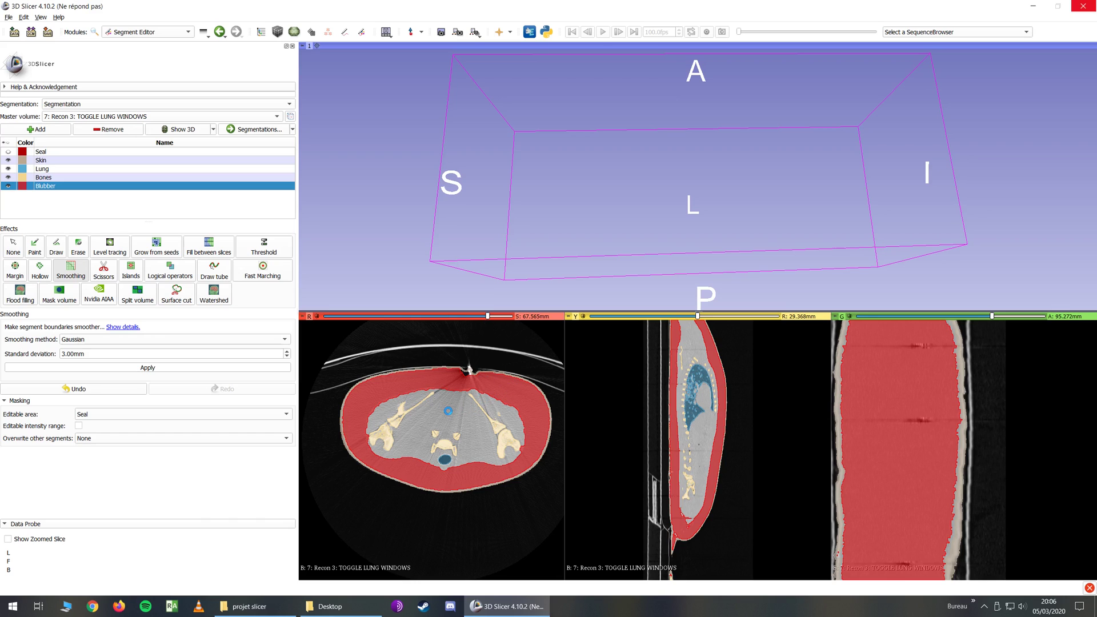
pyautogui.press('shift')
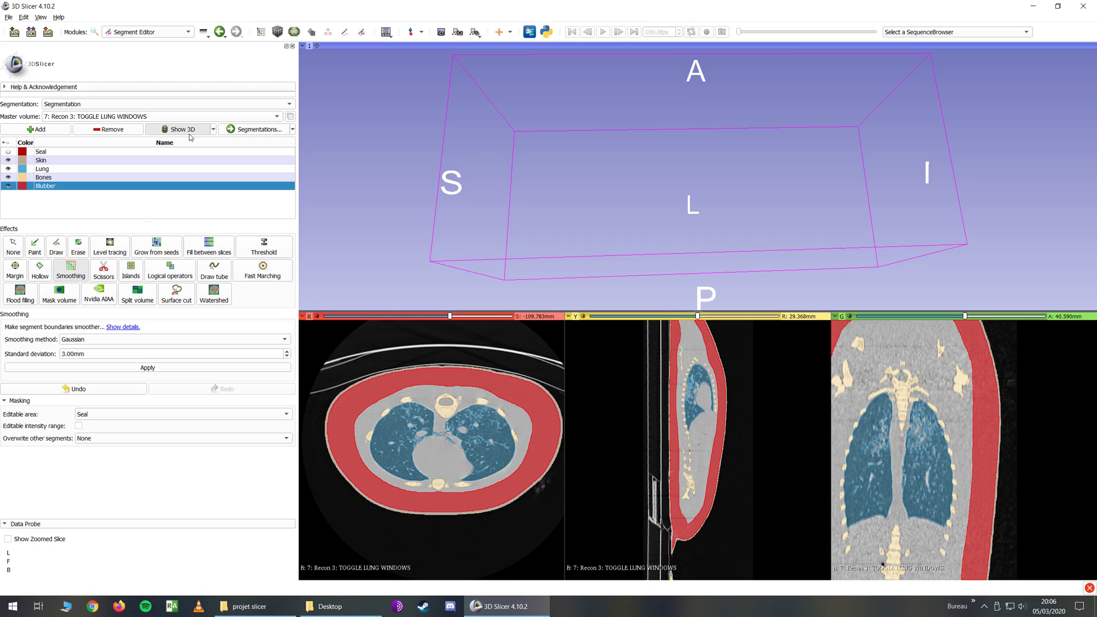
# Display the visible segments as a 3D model and inspect the seal's outer surface.
pyautogui.click(189, 133)
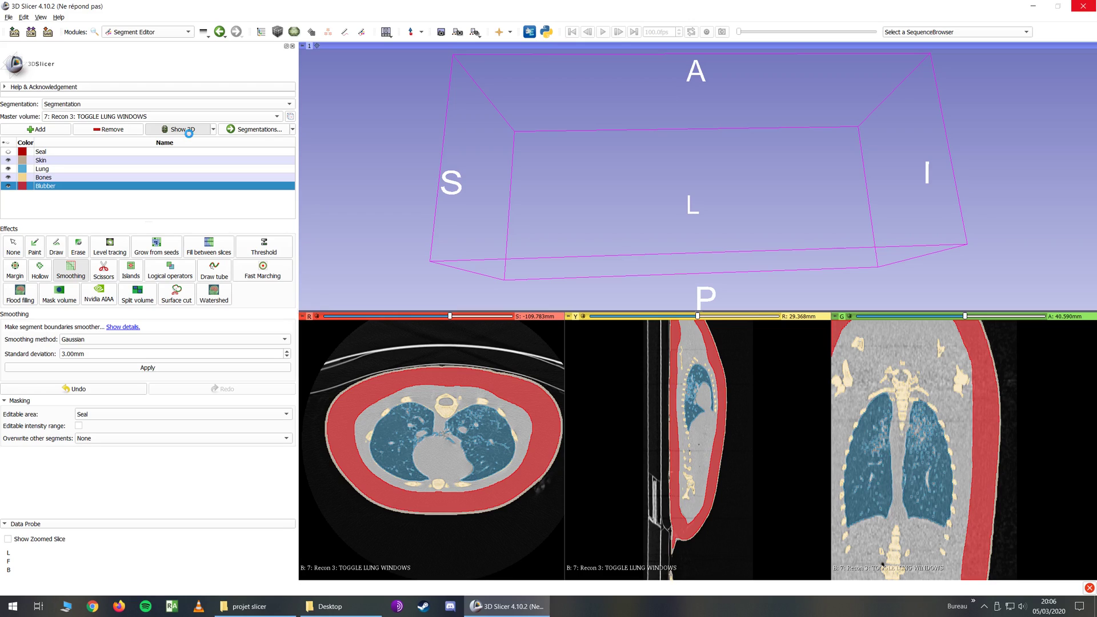
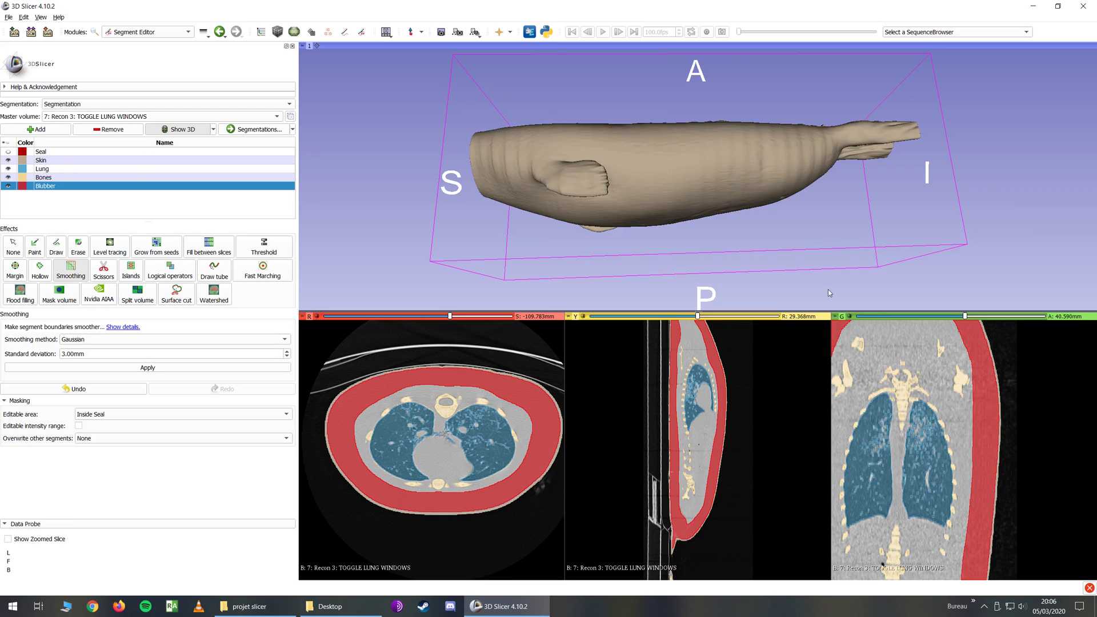
pyautogui.moveTo(575, 268); pyautogui.dragTo(572, 233)
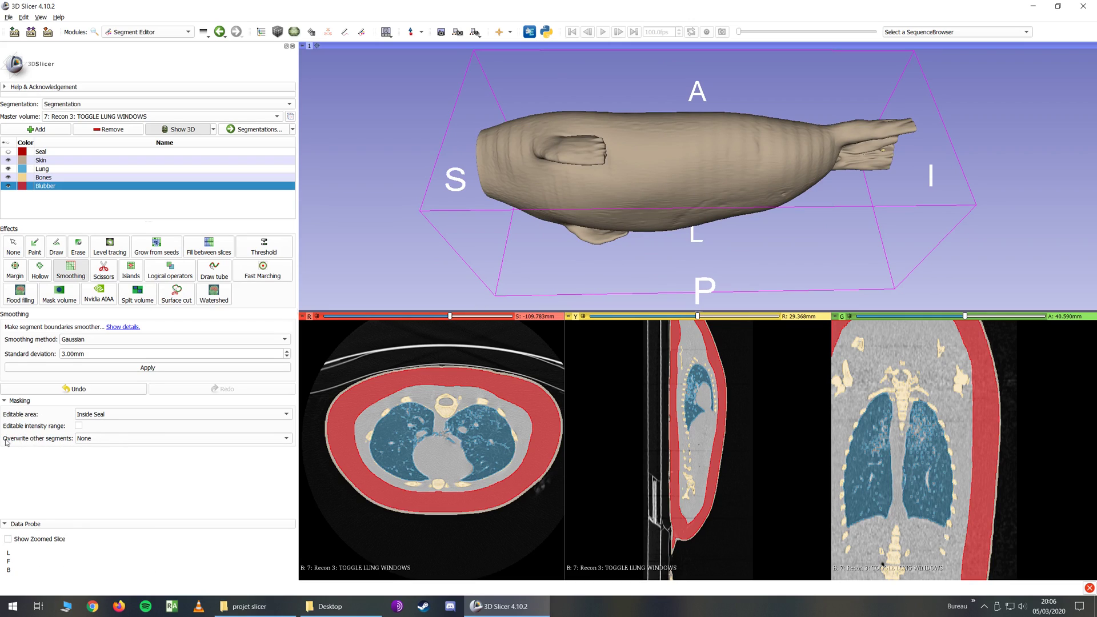
pyautogui.moveTo(649, 250); pyautogui.dragTo(574, 260)
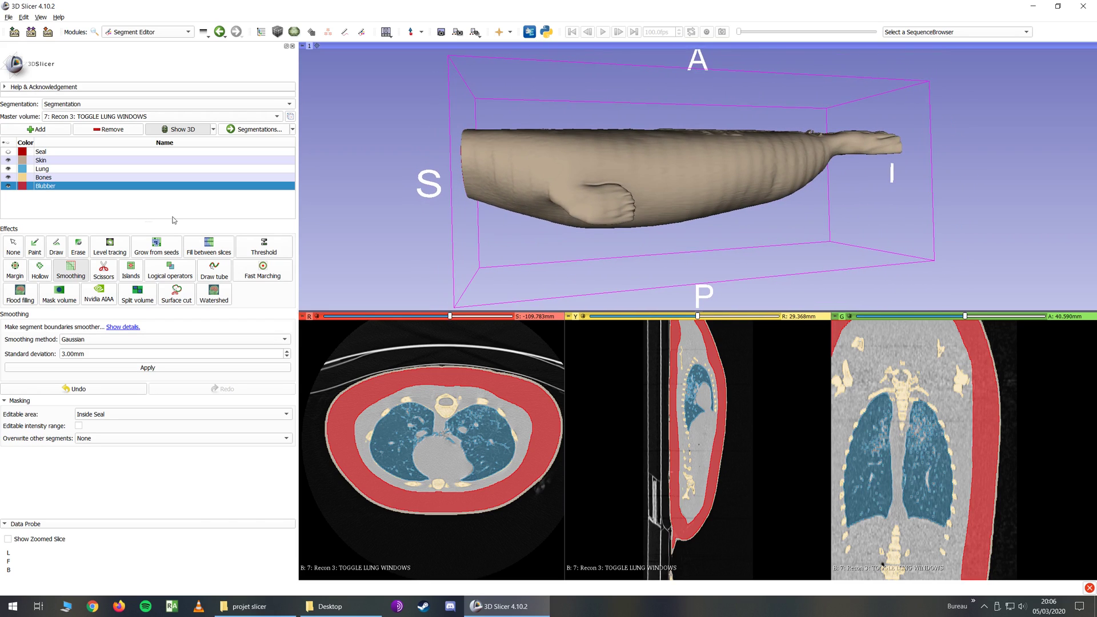
# Show the Seal segment briefly to compare it with the Skin in 3D, then hide it.
pyautogui.click(8, 152)
pyautogui.moveTo(689, 265); pyautogui.dragTo(678, 216)
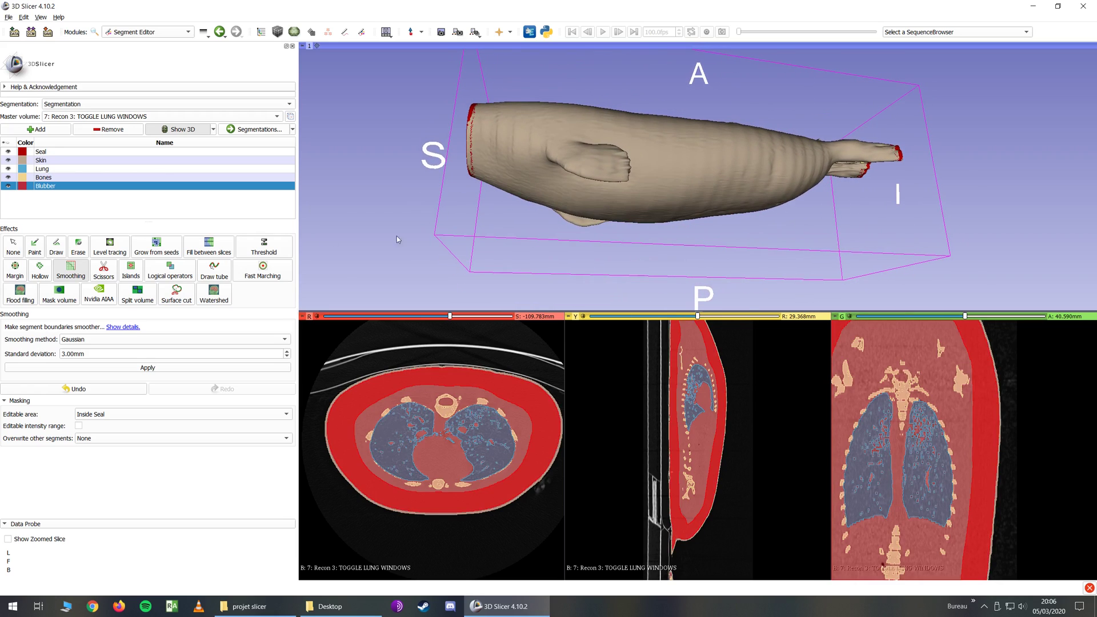
pyautogui.click(8, 151)
pyautogui.moveTo(468, 206); pyautogui.dragTo(440, 215)
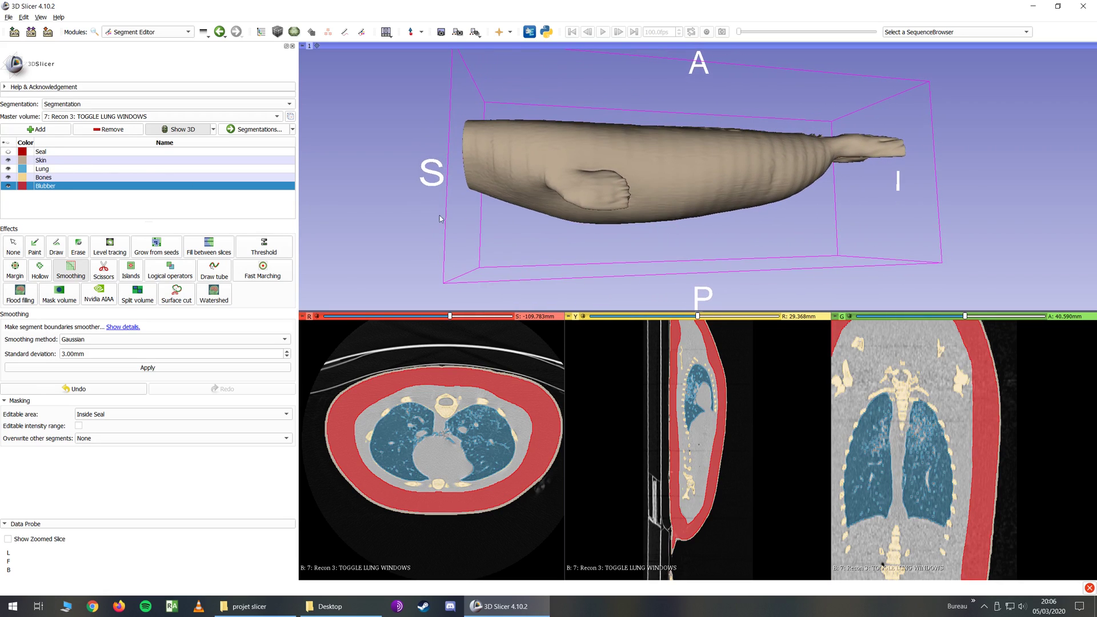
# Set the Skin segment's opacity to 0.30 in the Segmentations module.
pyautogui.click(242, 130)
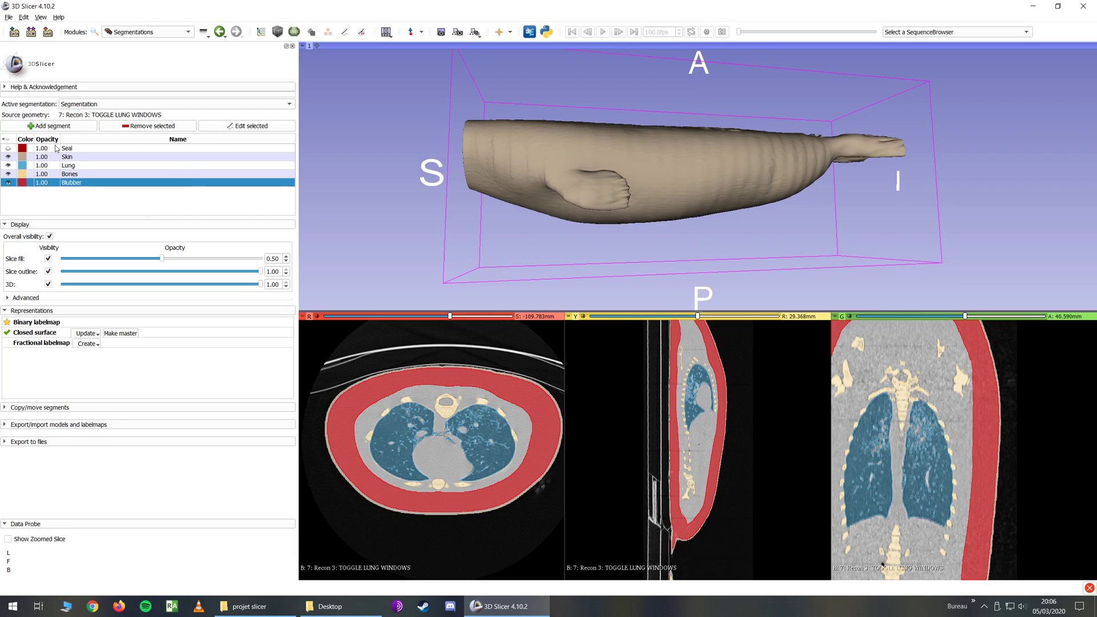
pyautogui.doubleClick(40, 156)
pyautogui.moveTo(32, 159); pyautogui.dragTo(14, 158)
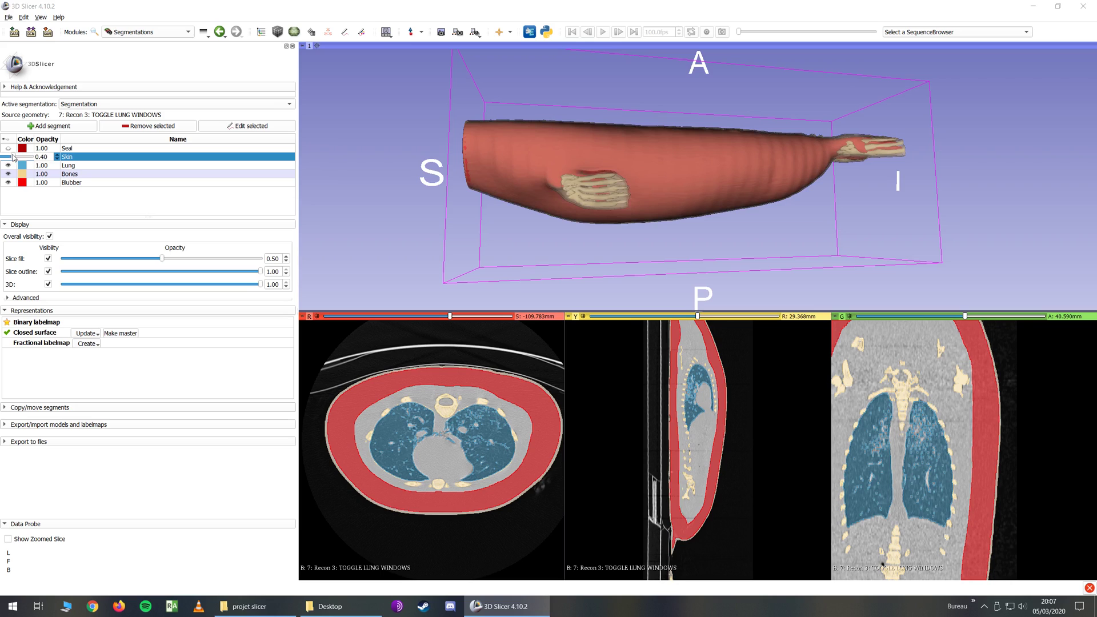
# Hide the Blubber, Bones and Skin segments to isolate the Lung segment.
pyautogui.click(8, 183)
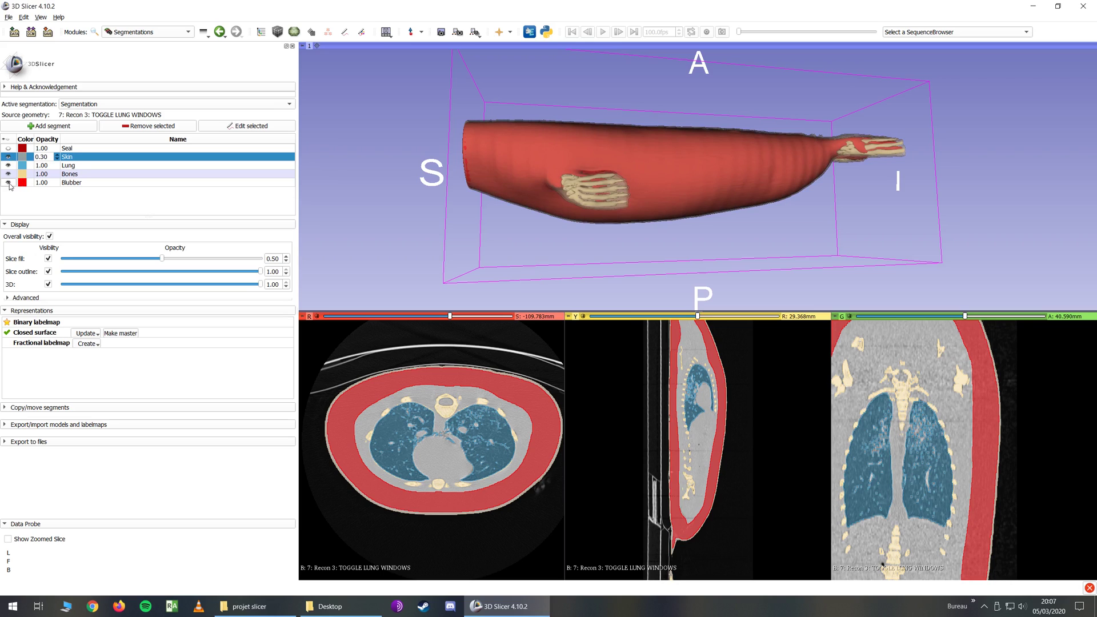
pyautogui.moveTo(577, 222); pyautogui.dragTo(531, 166)
pyautogui.click(8, 173)
pyautogui.click(8, 157)
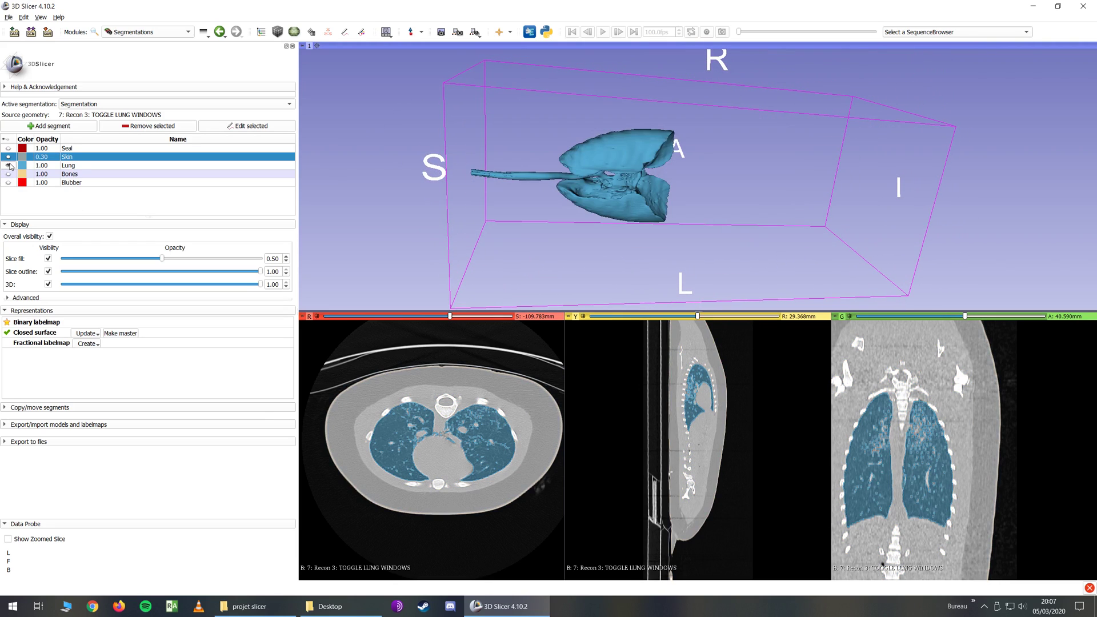
# Examine the lungs and trachea from several sides in 3D and show the Bones segment around them.
pyautogui.moveTo(709, 279); pyautogui.dragTo(634, 242)
pyautogui.moveTo(633, 242); pyautogui.dragTo(633, 196, button='right')
pyautogui.moveTo(633, 195)
pyautogui.mouseDown()
pyautogui.moveTo(574, 233)
pyautogui.moveTo(315, 259)
pyautogui.moveTo(631, 201)
pyautogui.mouseUp()
pyautogui.moveTo(597, 93); pyautogui.dragTo(784, 193)
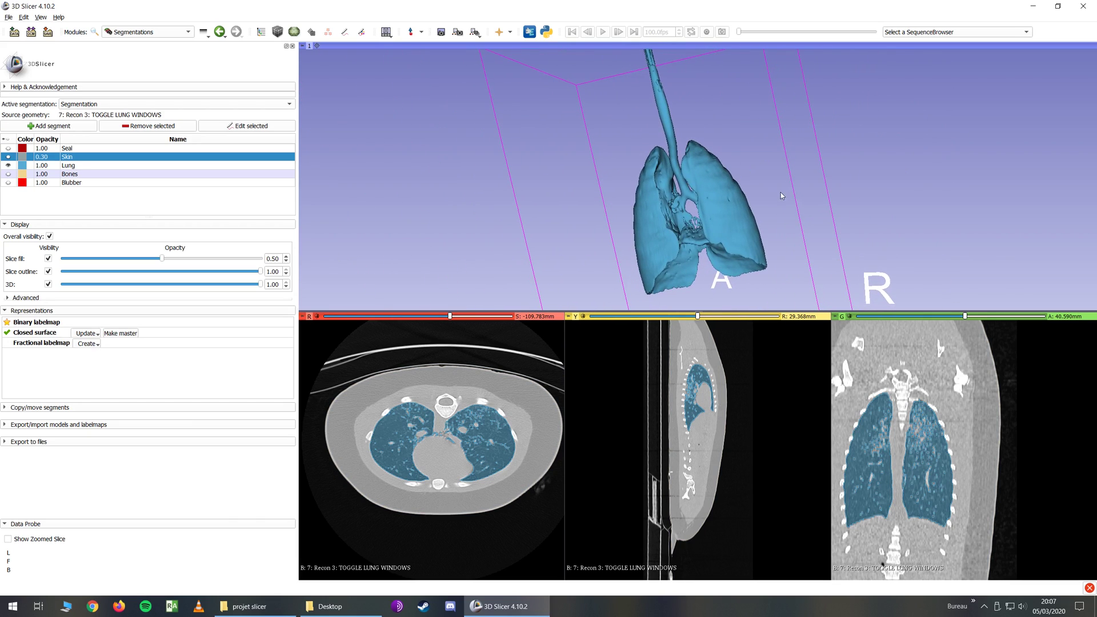
pyautogui.press('shift')
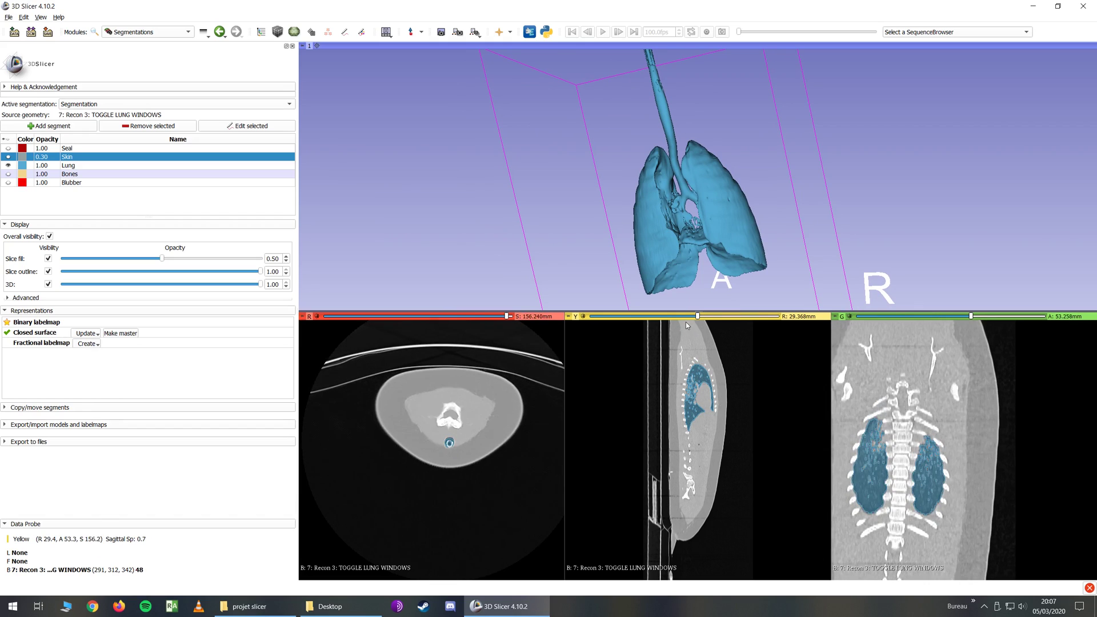
pyautogui.moveTo(643, 153); pyautogui.dragTo(592, 203)
pyautogui.scroll(4, 805, 265)
pyautogui.moveTo(805, 265); pyautogui.dragTo(572, 268)
pyautogui.click(8, 174)
pyautogui.moveTo(650, 254); pyautogui.dragTo(704, 236)
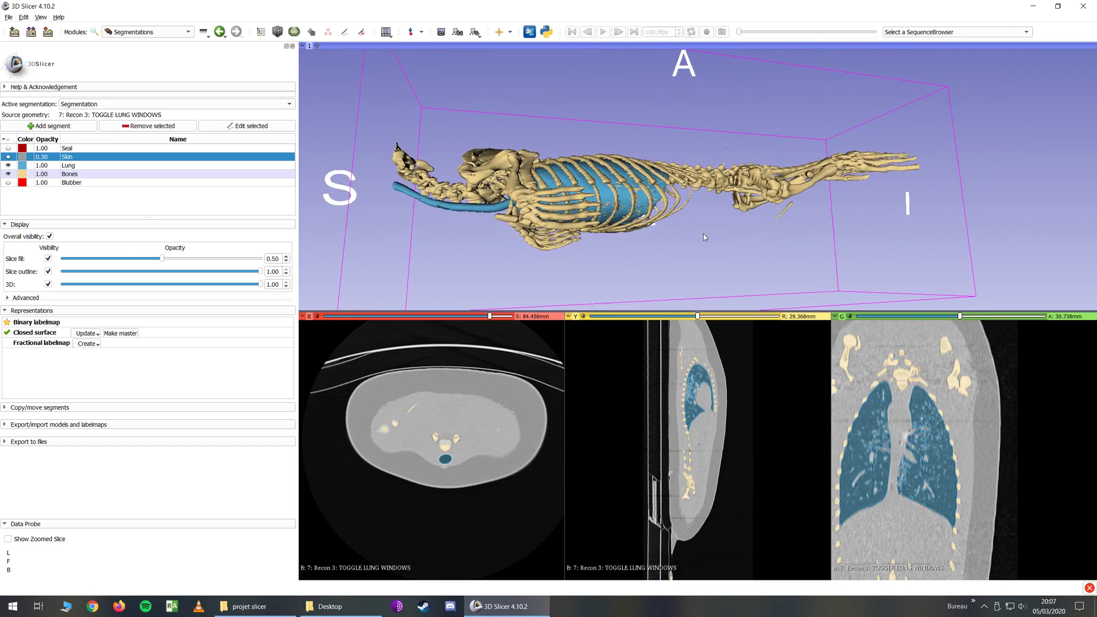
# Change the Blubber segment's colour to light green #abf5a7.
pyautogui.doubleClick(23, 183)
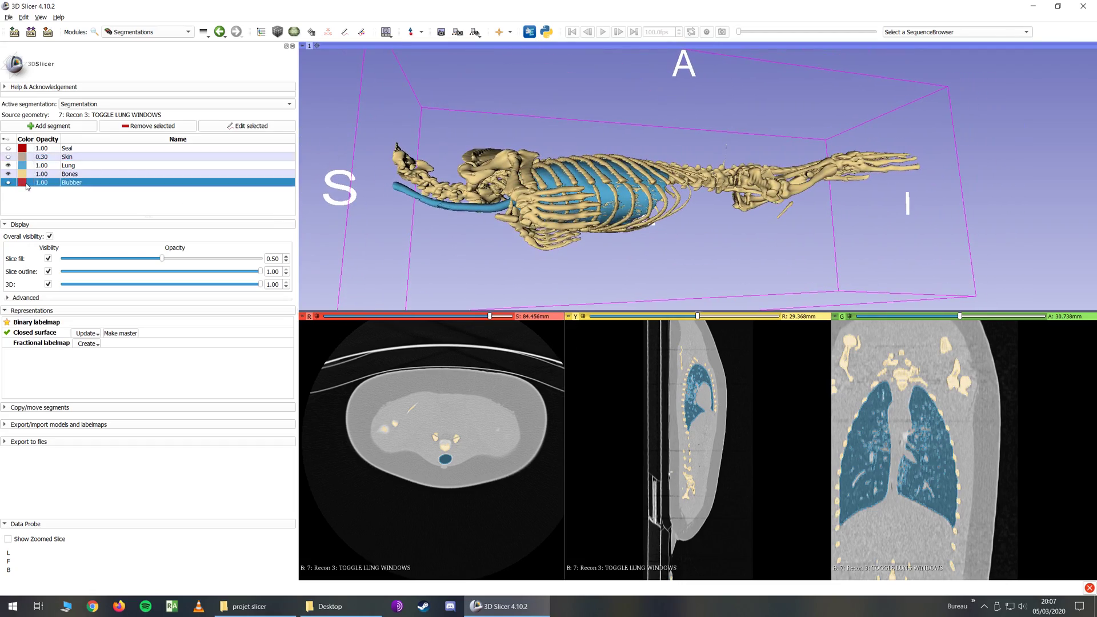
pyautogui.click(582, 354)
pyautogui.moveTo(629, 257); pyautogui.dragTo(626, 274)
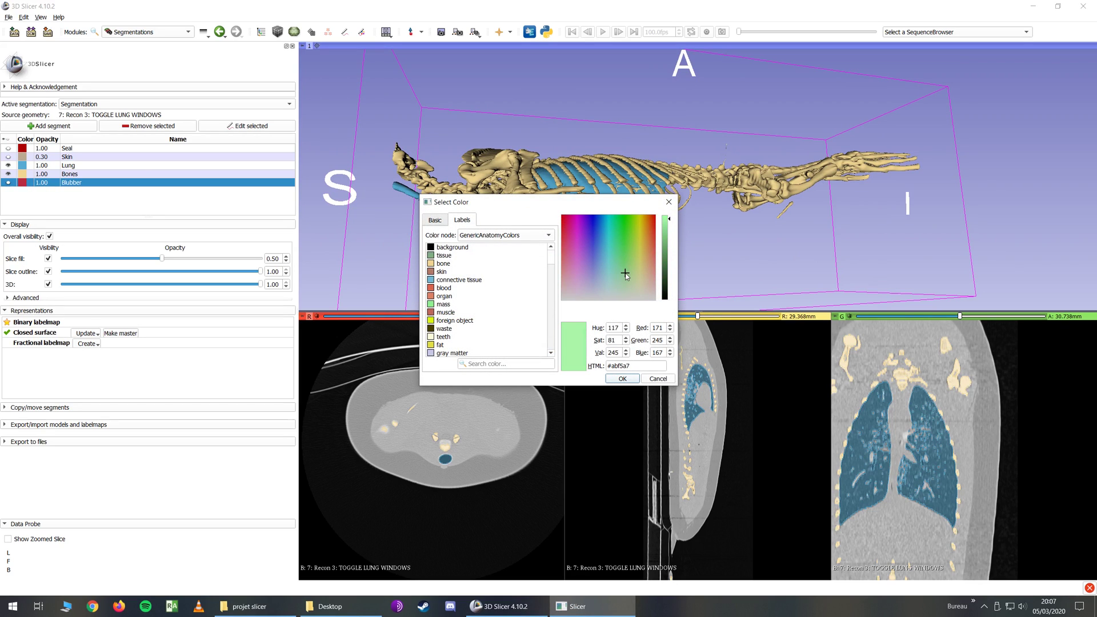
pyautogui.click(622, 379)
pyautogui.click(566, 371)
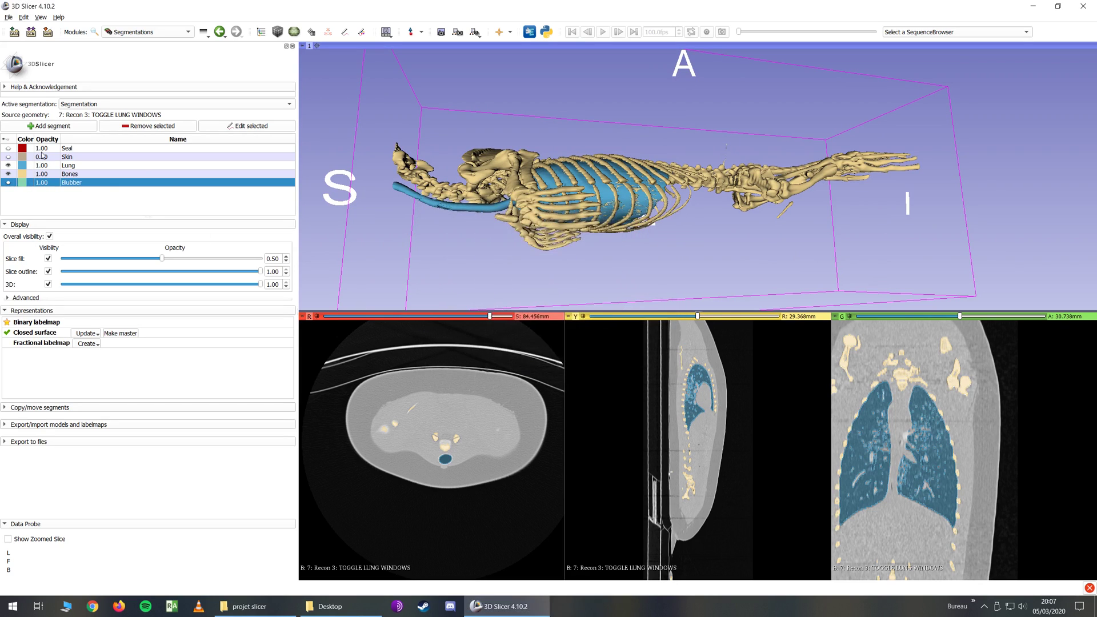
# Show the Blubber segment at 0.20 opacity together with the Skin, and inspect the transparent model from below.
pyautogui.click(8, 182)
pyautogui.doubleClick(42, 184)
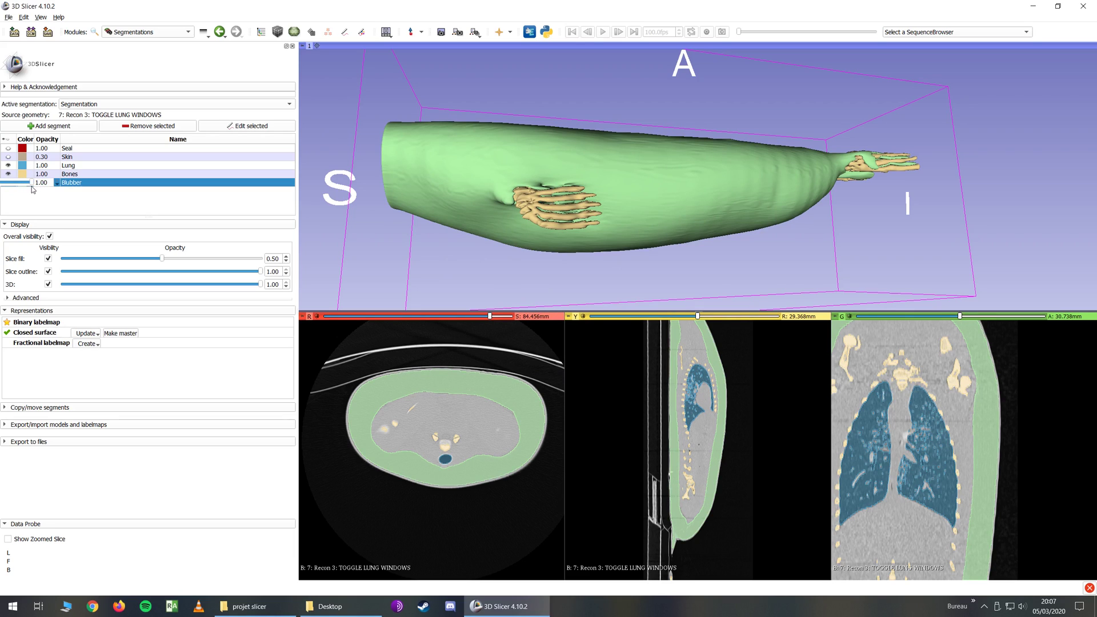
pyautogui.moveTo(32, 184); pyautogui.dragTo(7, 186)
pyautogui.moveTo(597, 278)
pyautogui.mouseDown()
pyautogui.moveTo(598, 231)
pyautogui.moveTo(574, 291)
pyautogui.moveTo(597, 279)
pyautogui.mouseUp()
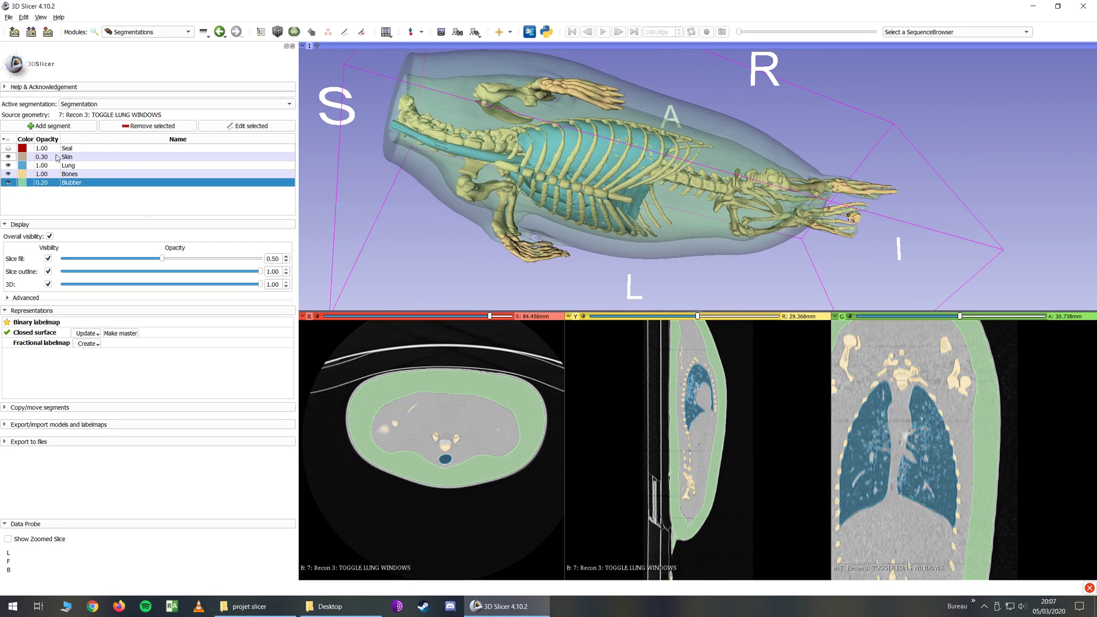
pyautogui.moveTo(502, 150)
pyautogui.mouseDown()
pyautogui.moveTo(619, 111)
pyautogui.moveTo(540, 96)
pyautogui.moveTo(583, 90)
pyautogui.moveTo(541, 133)
pyautogui.moveTo(497, 130)
pyautogui.mouseUp()
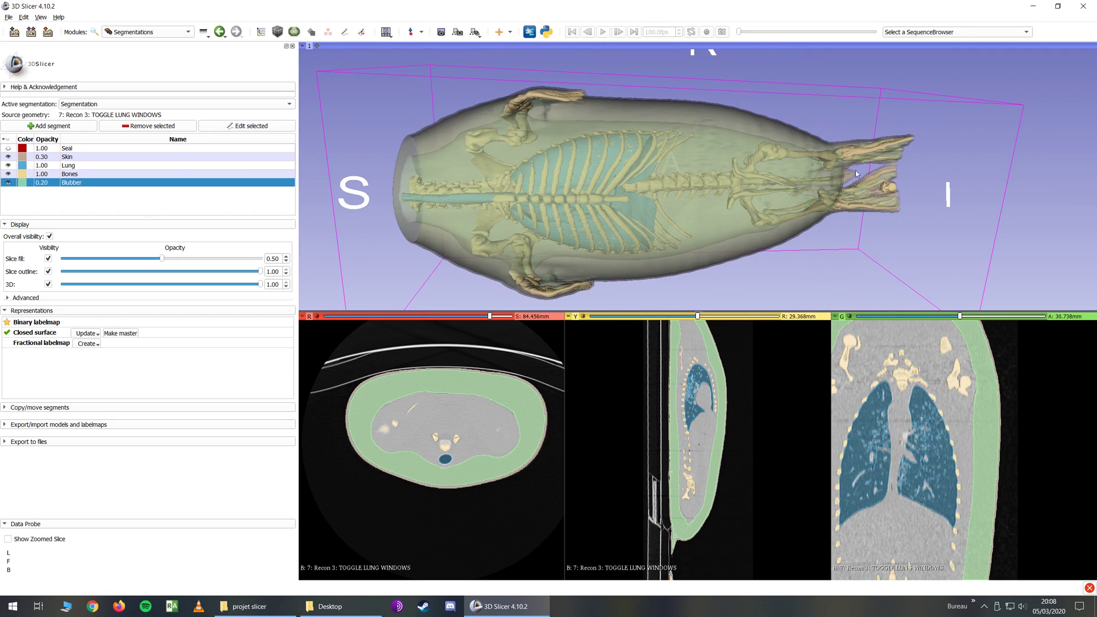
# Show the Seal segment, hide Skin, Lung, Bones and Blubber, and check the filled body in the slices.
pyautogui.moveTo(636, 164); pyautogui.dragTo(729, 203)
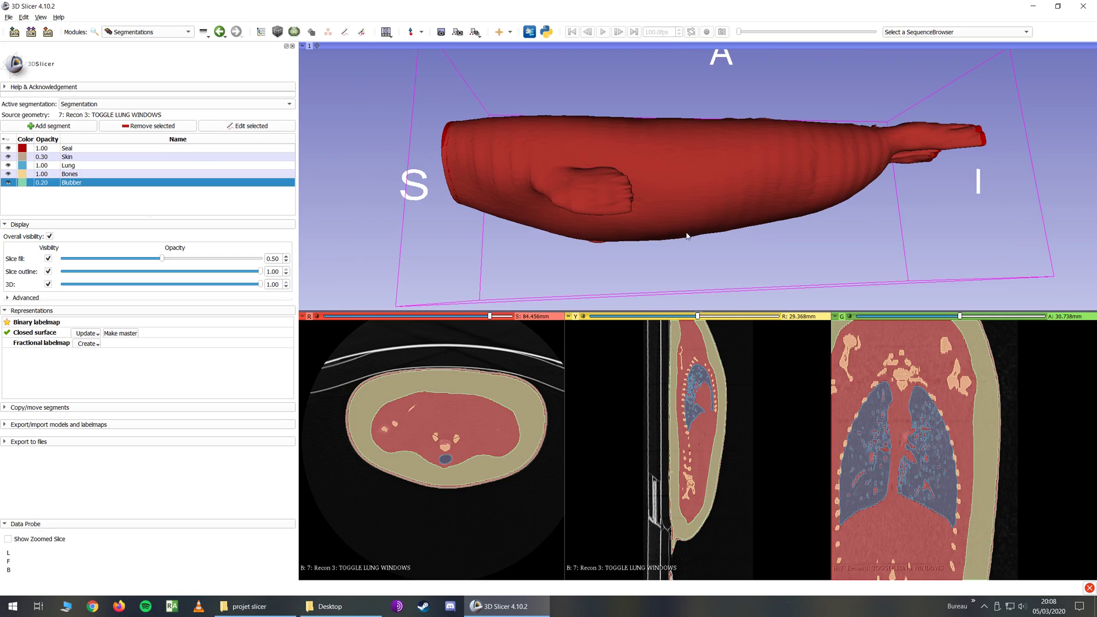
pyautogui.click(8, 156)
pyautogui.click(8, 165)
pyautogui.click(8, 174)
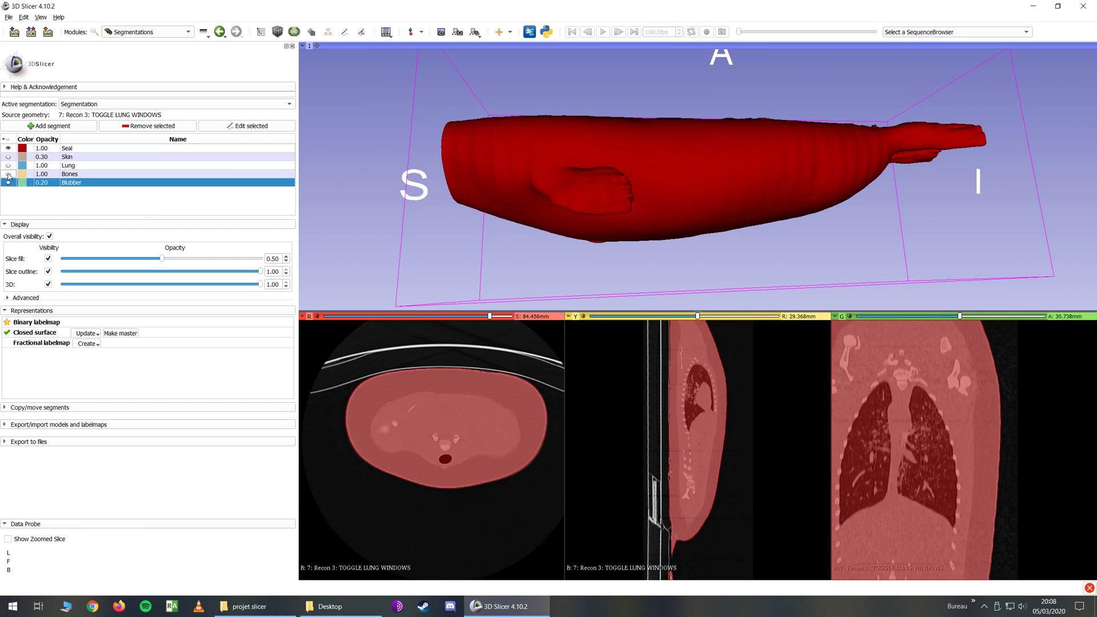
pyautogui.press('shift')
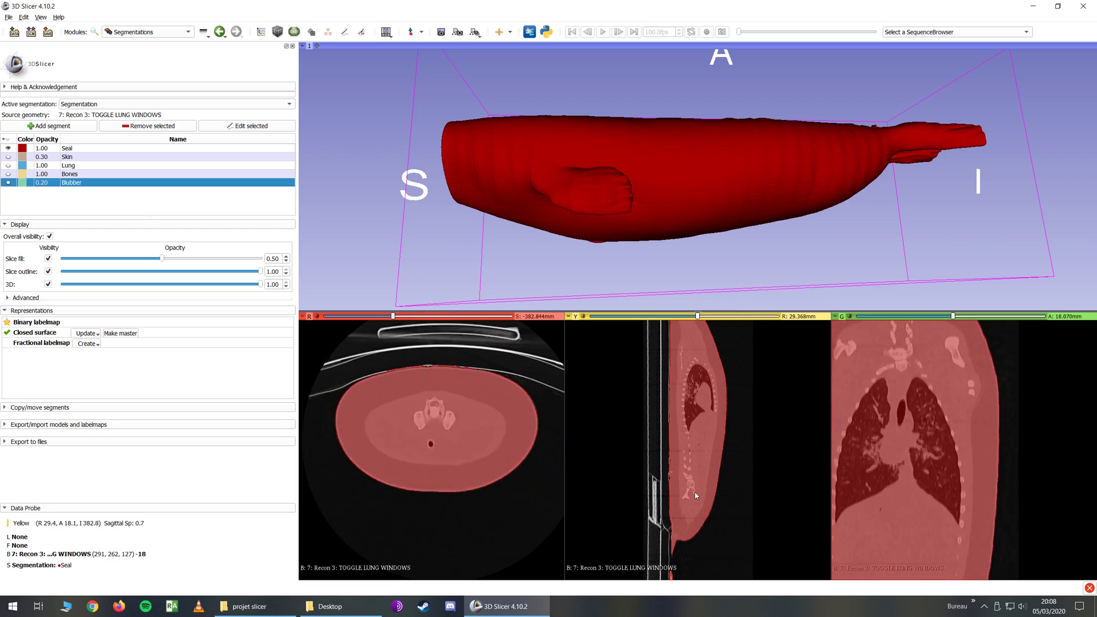
# Make the Skin, Lung, Bones and Blubber segments visible again alongside the Seal.
pyautogui.click(8, 157)
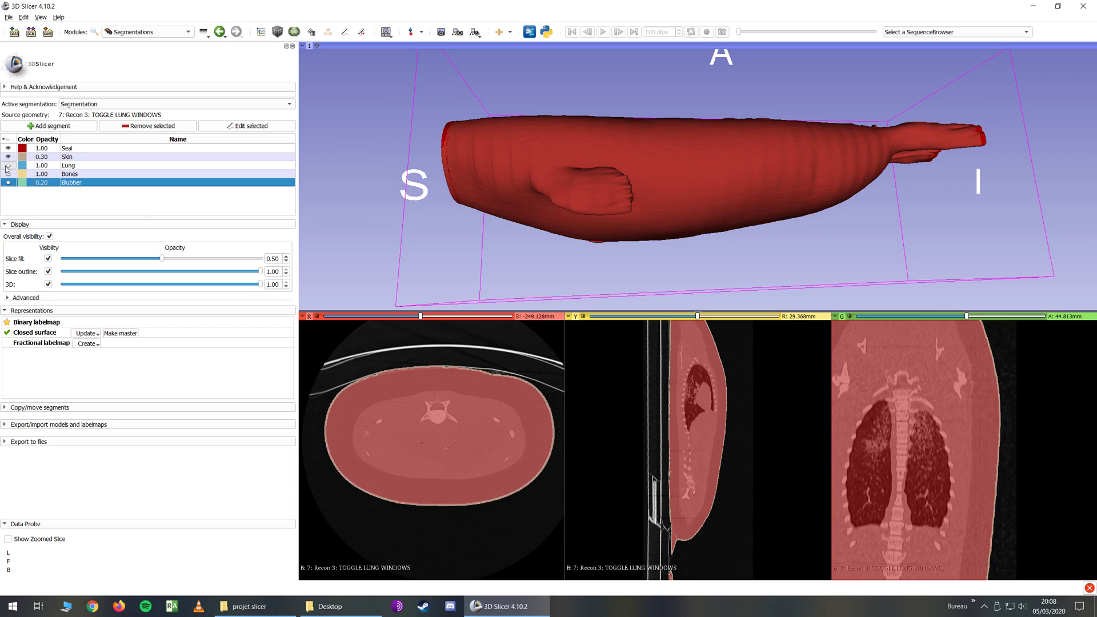
pyautogui.click(8, 165)
pyautogui.click(9, 183)
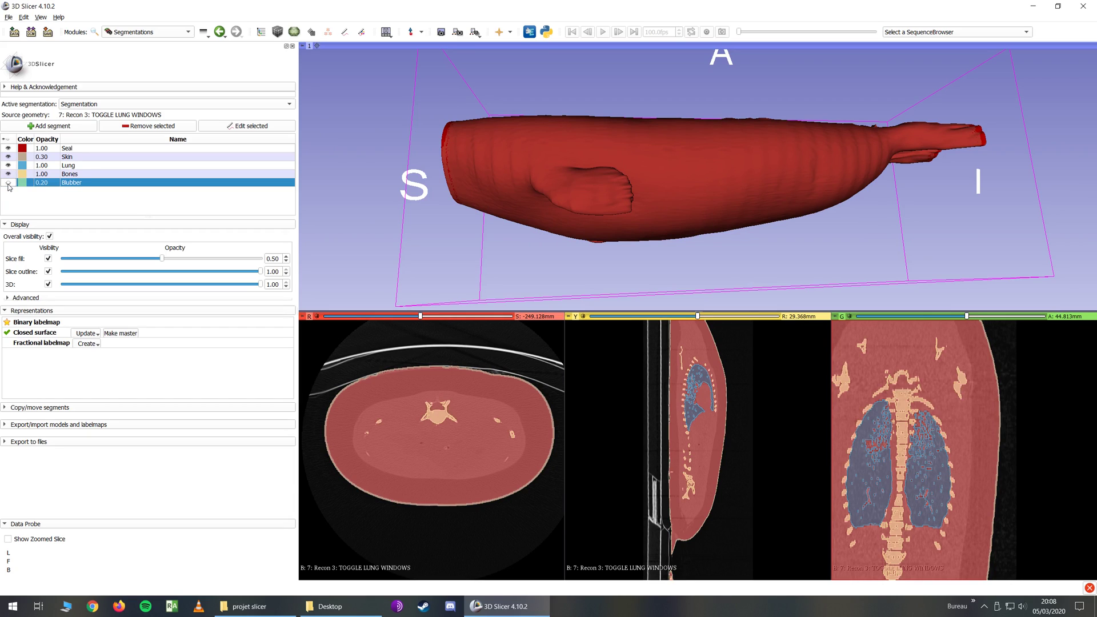
pyautogui.click(8, 183)
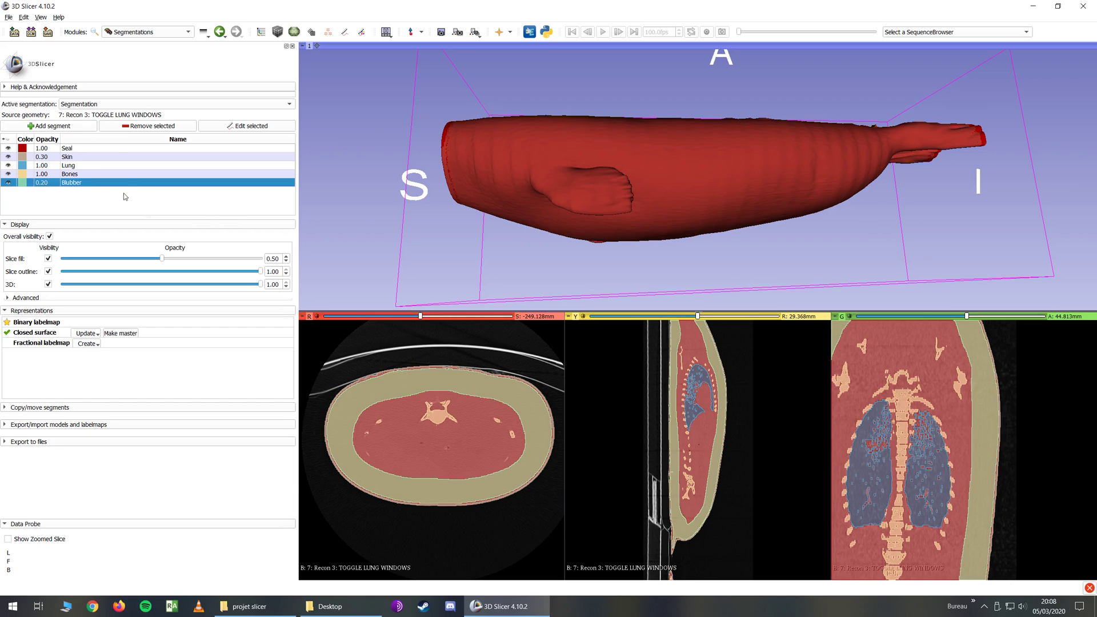
pyautogui.moveTo(663, 240); pyautogui.dragTo(617, 242)
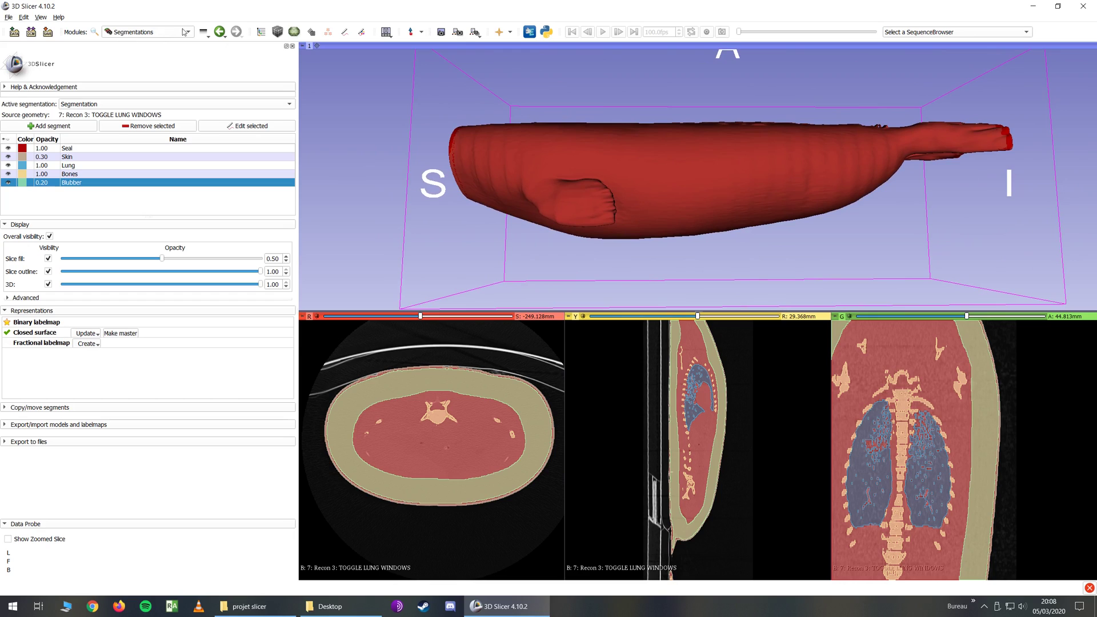
# Open the Segment Statistics module for the segmentation.
pyautogui.click(133, 33)
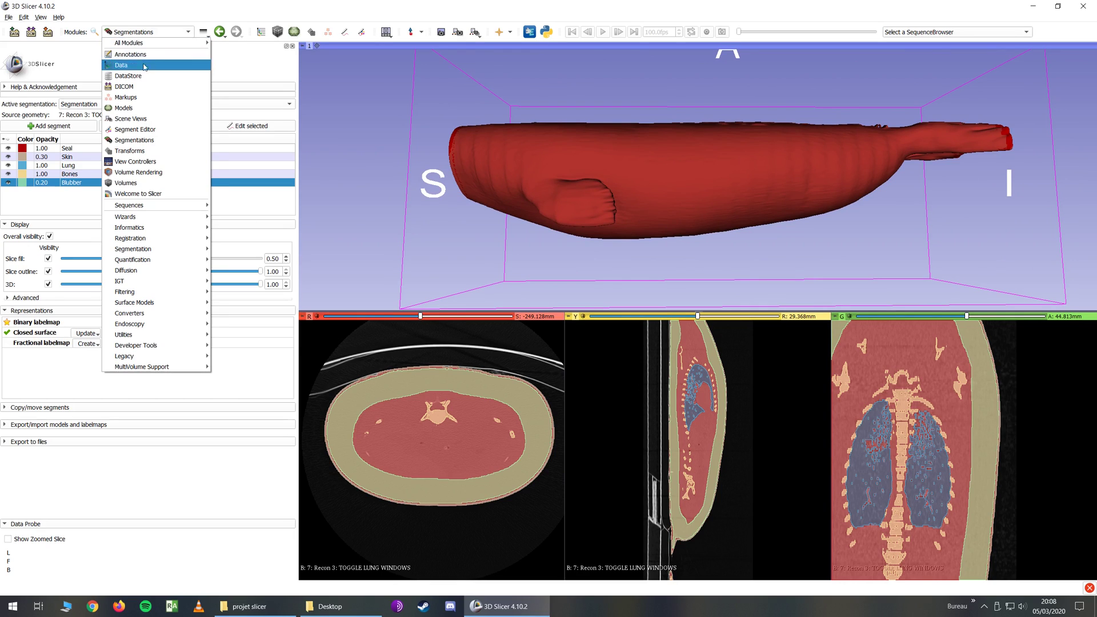
pyautogui.moveTo(159, 263)
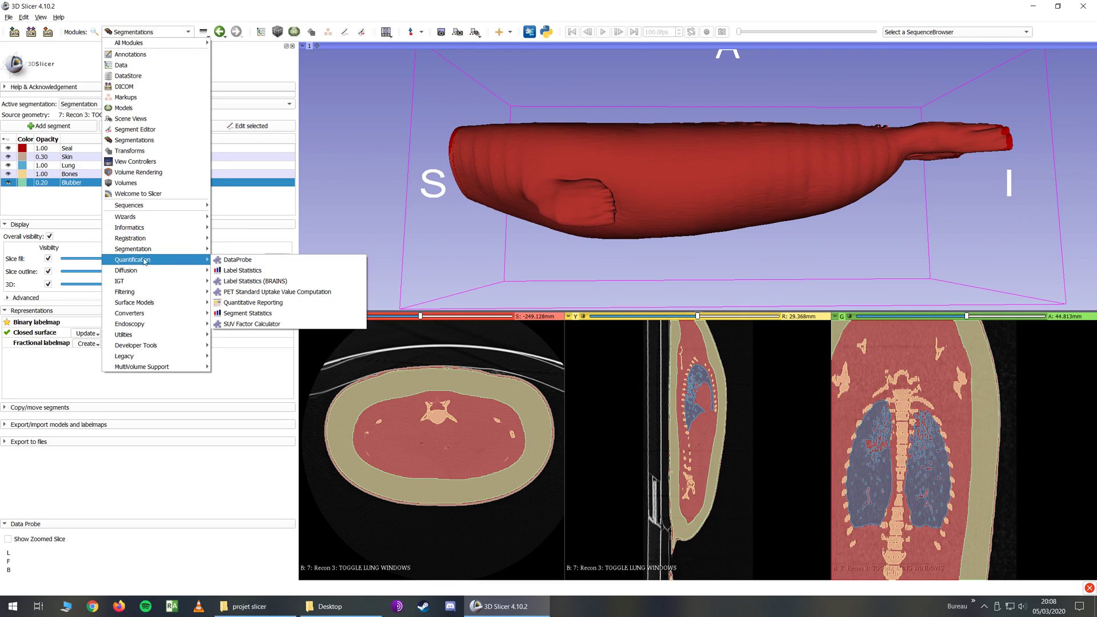
pyautogui.click(253, 315)
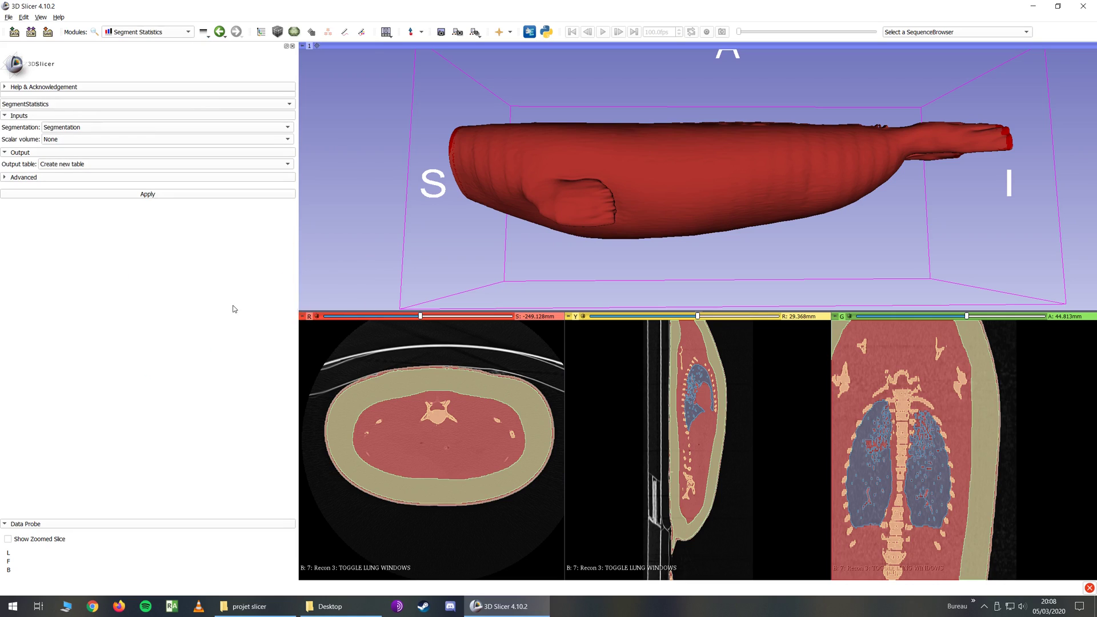
# Compute the segment statistics into a new table, then shrink the table area and widen its Segment column.
pyautogui.click(148, 194)
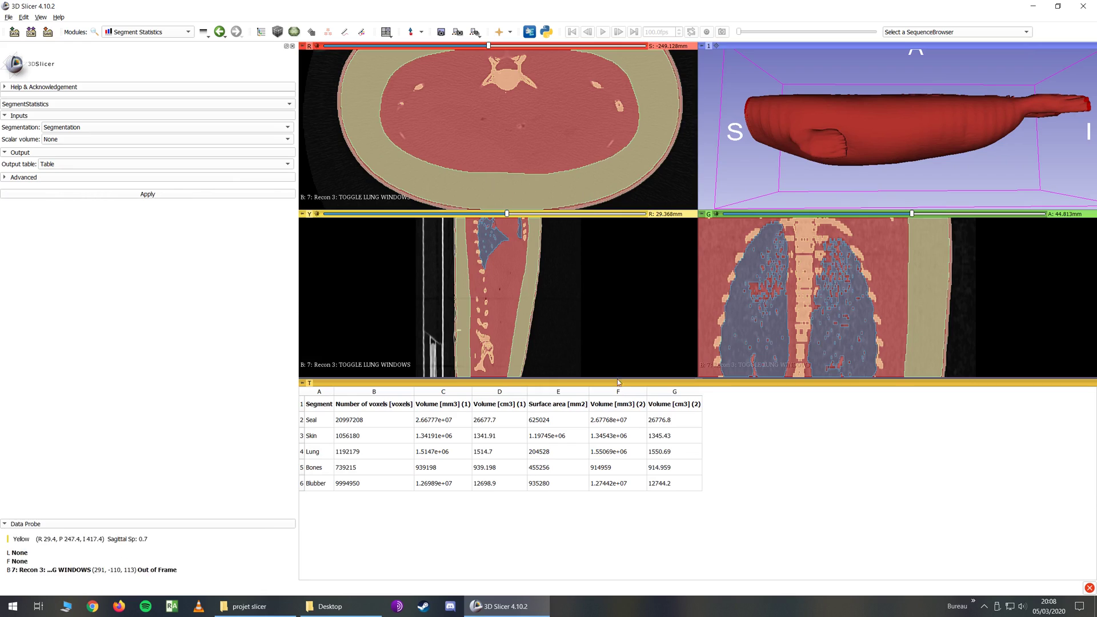
pyautogui.moveTo(640, 379); pyautogui.dragTo(472, 445)
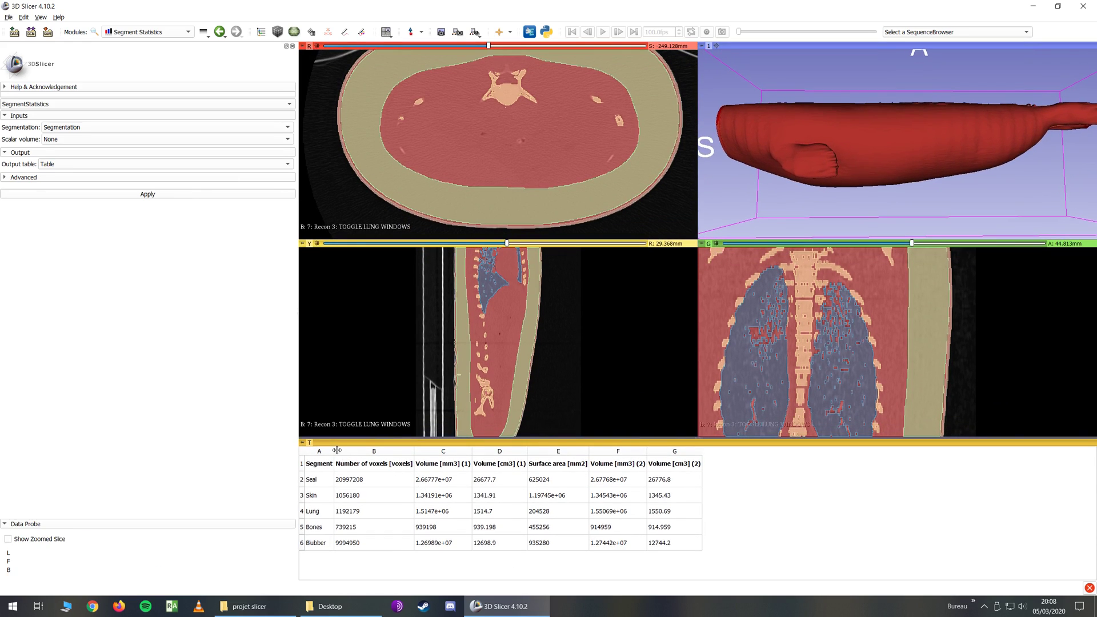
pyautogui.moveTo(335, 451); pyautogui.dragTo(363, 451)
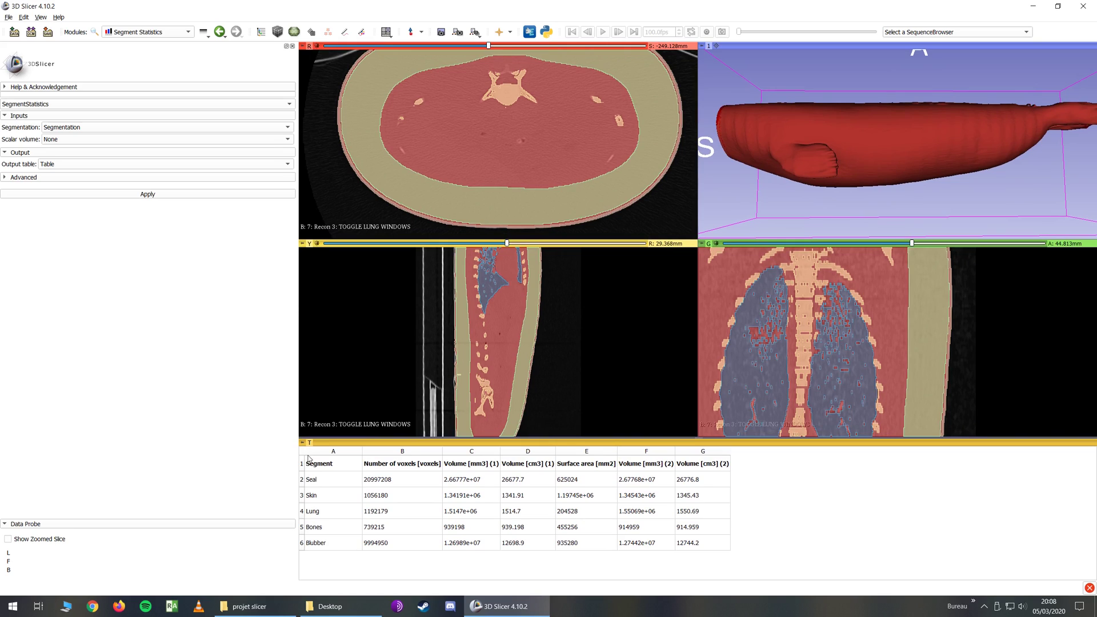
# Compare the Seal and Blubber volumes in cm3 in the statistics table and examine the body in 3D.
pyautogui.click(319, 481)
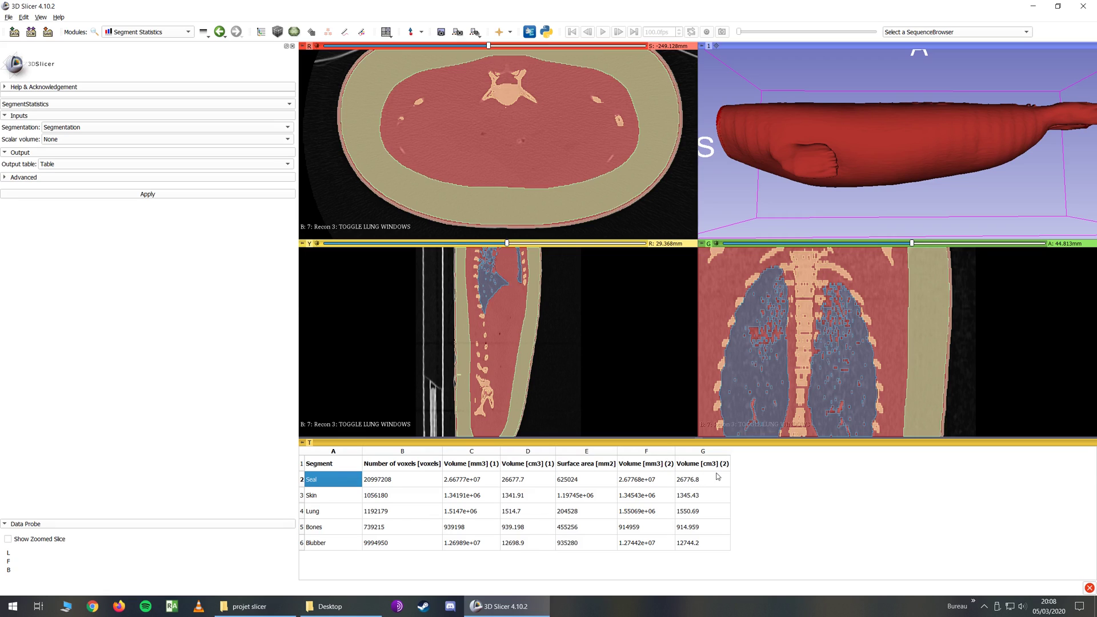
pyautogui.moveTo(853, 200); pyautogui.dragTo(849, 147)
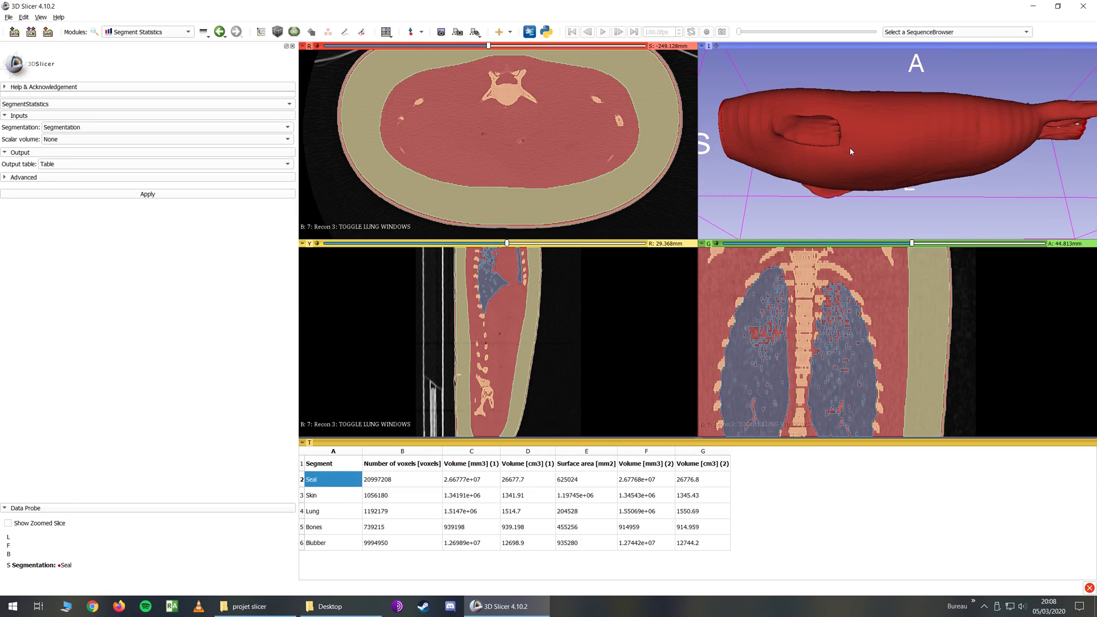
pyautogui.click(695, 482)
pyautogui.click(685, 543)
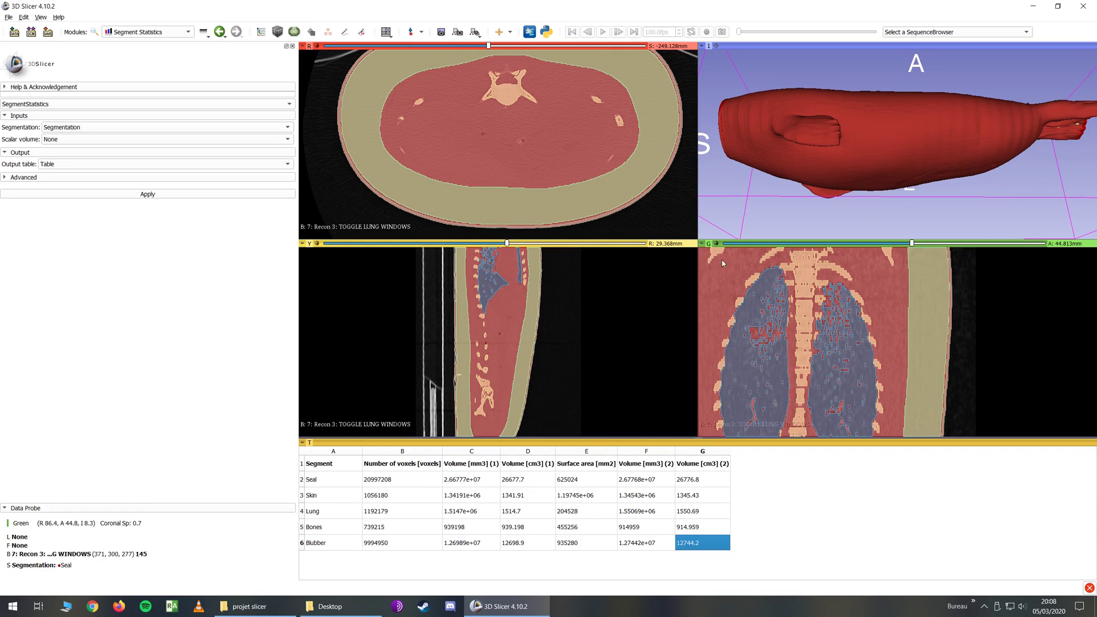
pyautogui.scroll(-2, 782, 226)
pyautogui.moveTo(803, 191)
pyautogui.mouseDown()
pyautogui.moveTo(846, 101)
pyautogui.moveTo(818, 187)
pyautogui.mouseUp()
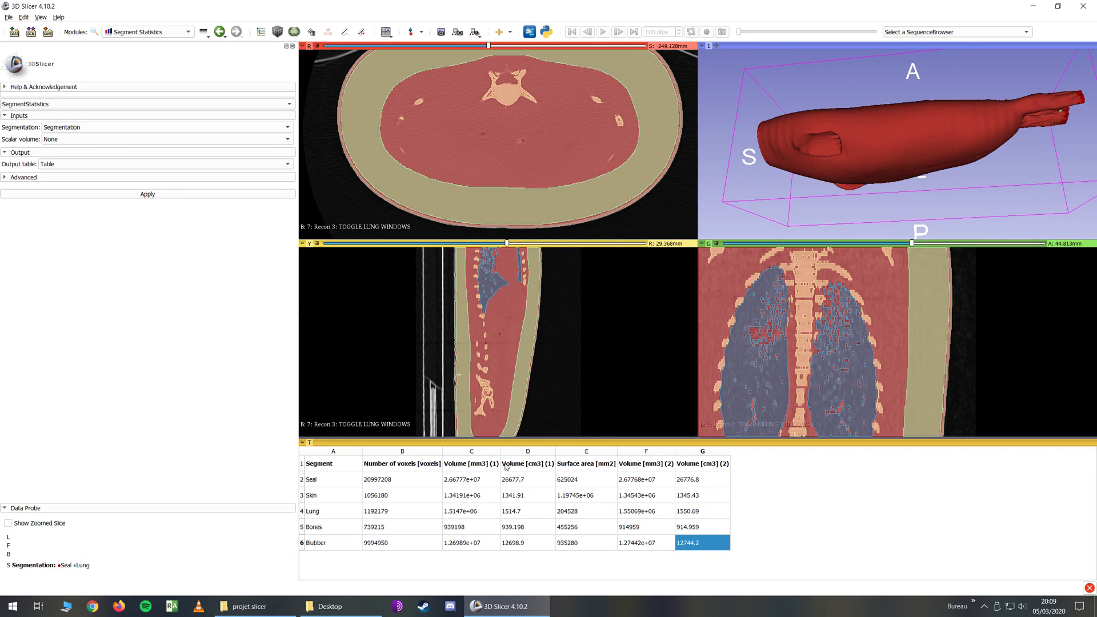
pyautogui.moveTo(913, 173); pyautogui.dragTo(880, 186)
# Restore the Conventional view layout and return to the Segment Editor with the body seen from the side.
pyautogui.click(399, 36)
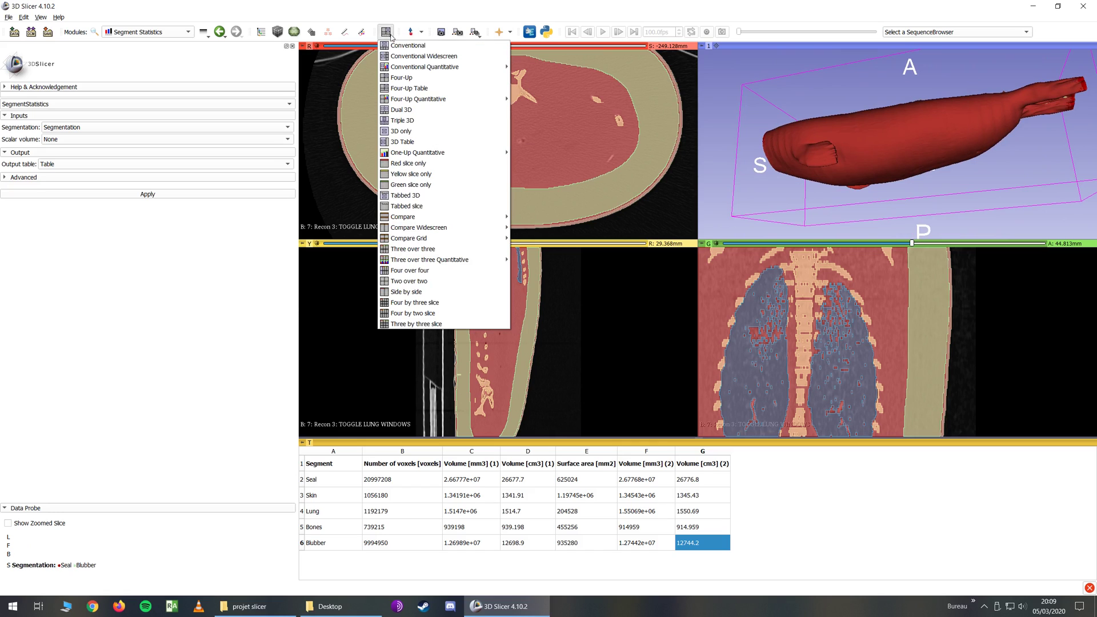
pyautogui.click(411, 41)
pyautogui.moveTo(578, 223); pyautogui.dragTo(574, 183)
pyautogui.click(148, 32)
pyautogui.click(141, 129)
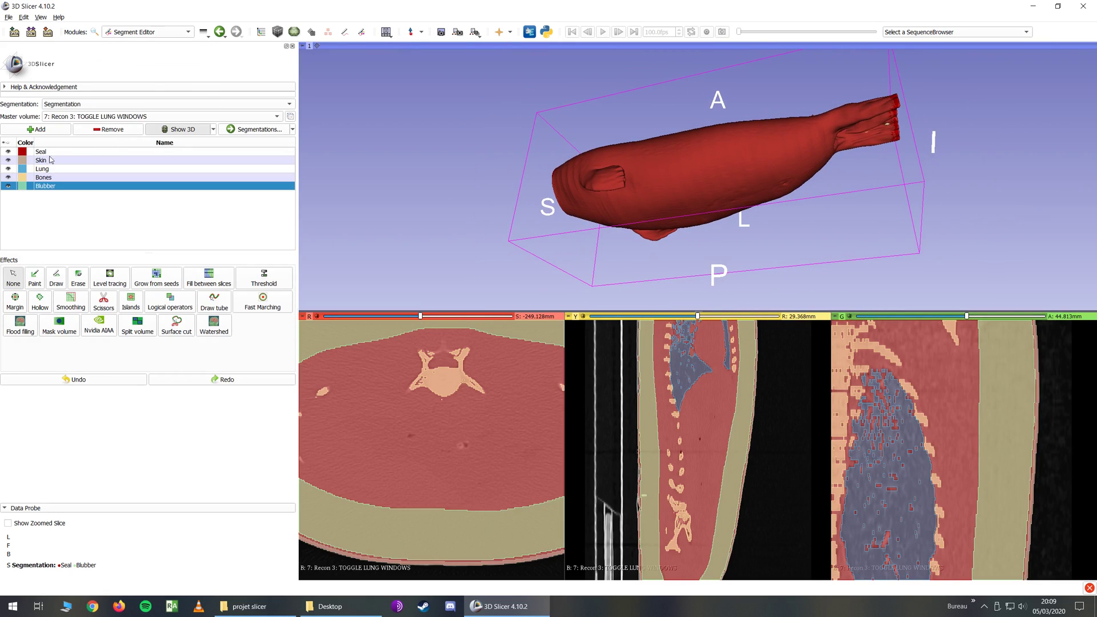
pyautogui.moveTo(576, 206); pyautogui.dragTo(635, 159)
pyautogui.scroll(5, 633, 163)
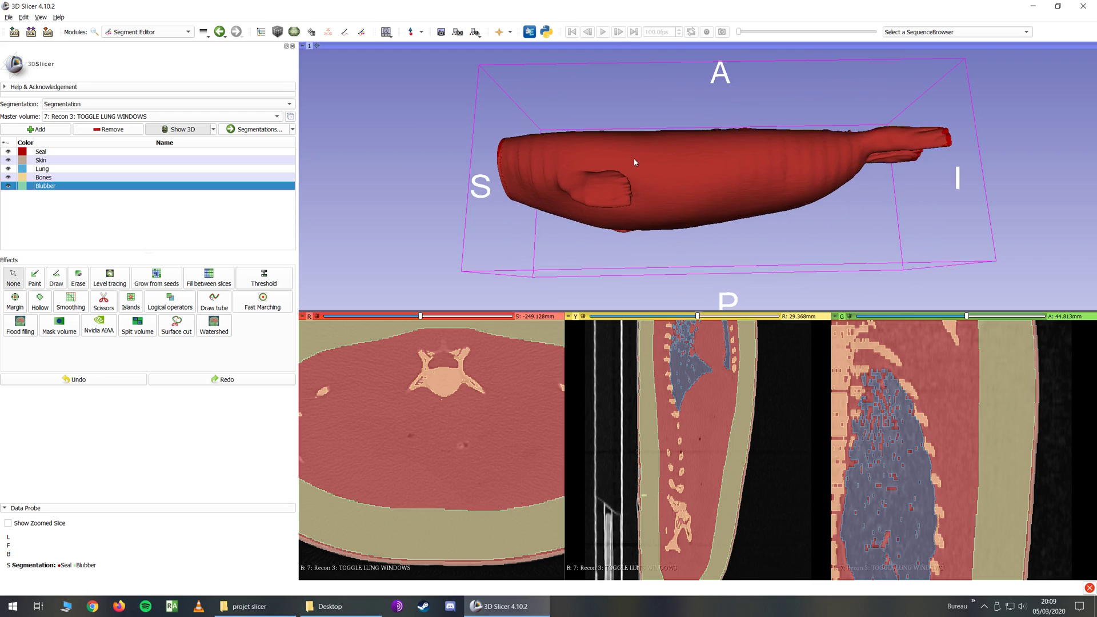
# Hide the Blubber, Bones, Lung, Skin and Seal segments.
pyautogui.click(8, 186)
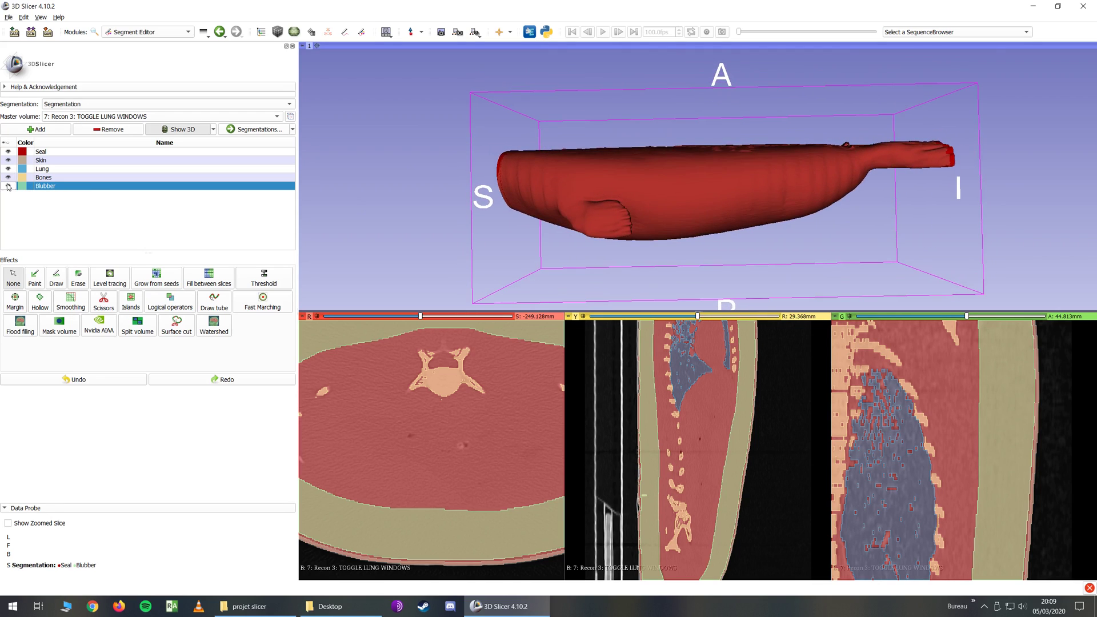
pyautogui.click(8, 178)
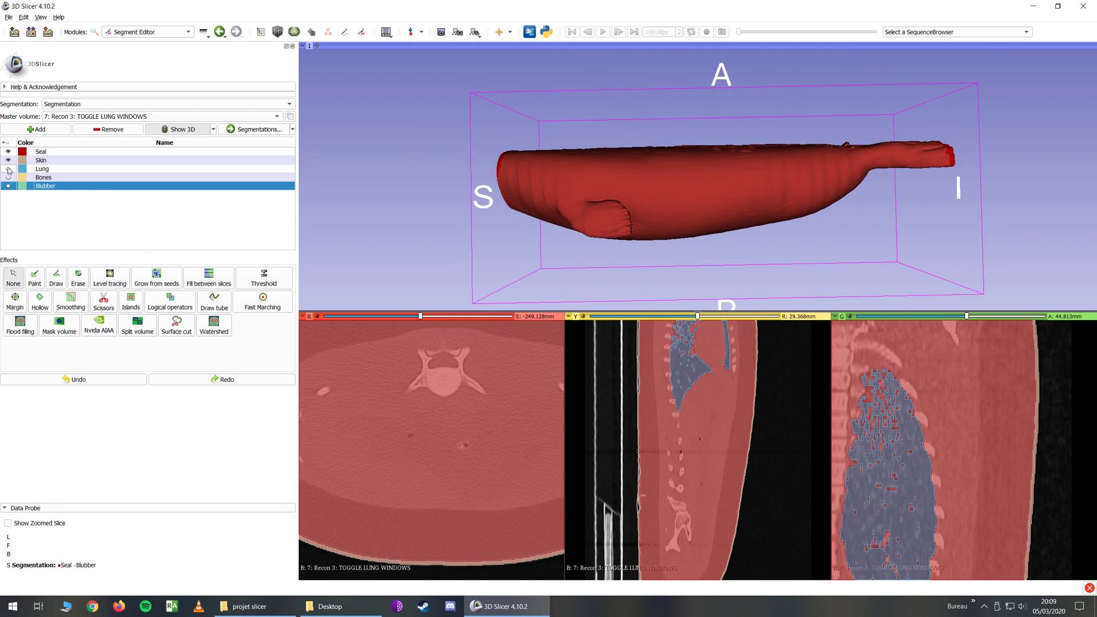
pyautogui.click(8, 169)
pyautogui.click(8, 161)
pyautogui.click(8, 152)
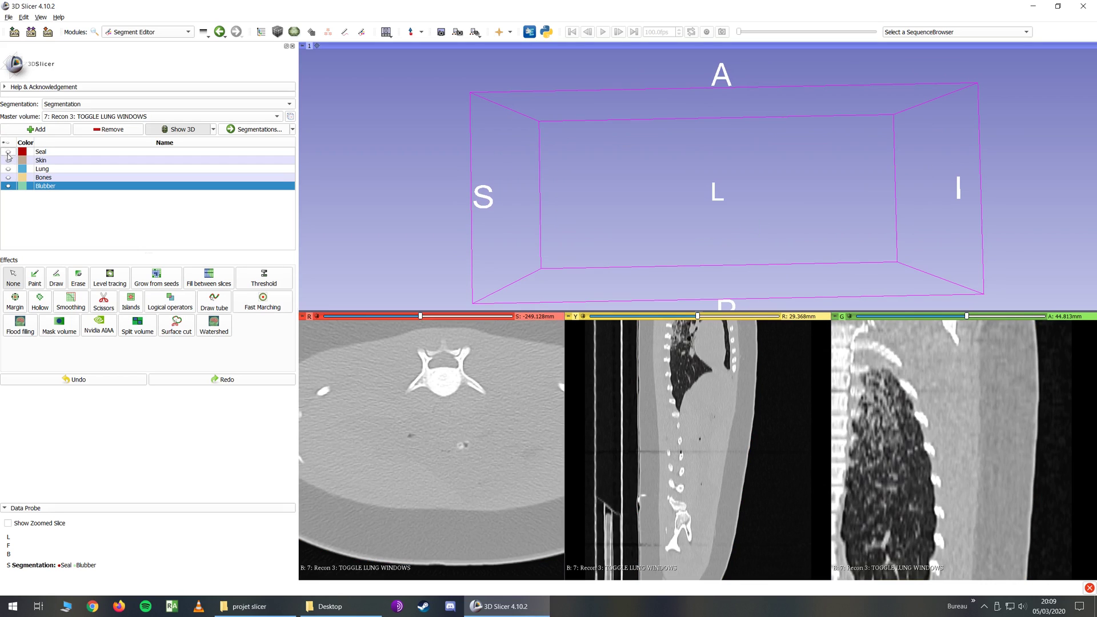
# Show only the Lung and Bones segments and inspect them together in 3D.
pyautogui.click(8, 169)
pyautogui.moveTo(706, 97); pyautogui.dragTo(711, 148)
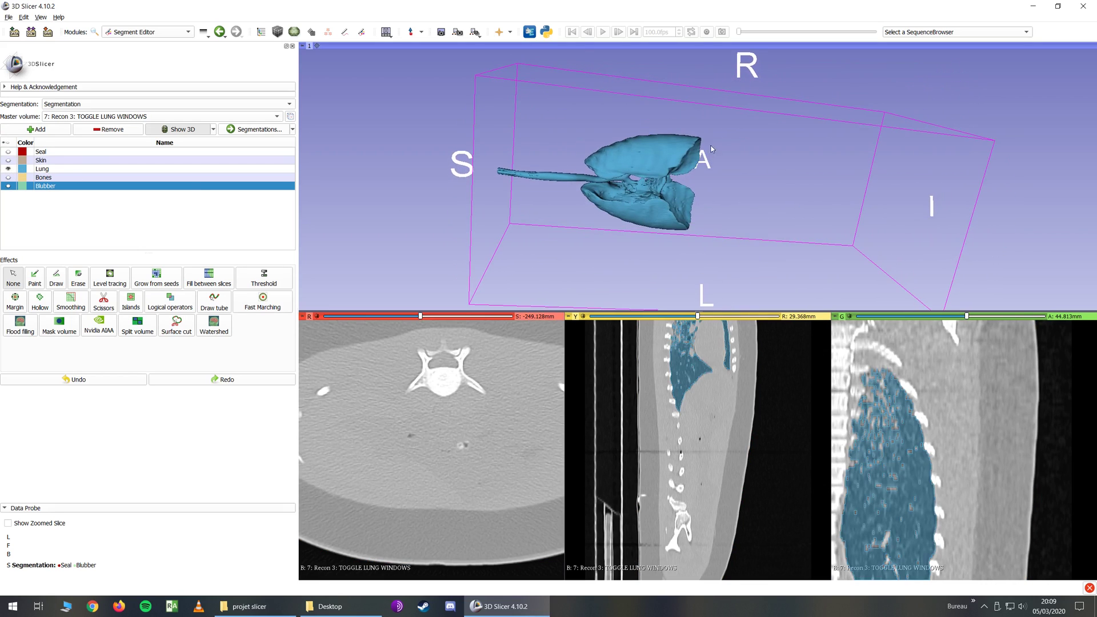
pyautogui.click(8, 177)
pyautogui.moveTo(617, 172); pyautogui.dragTo(633, 196)
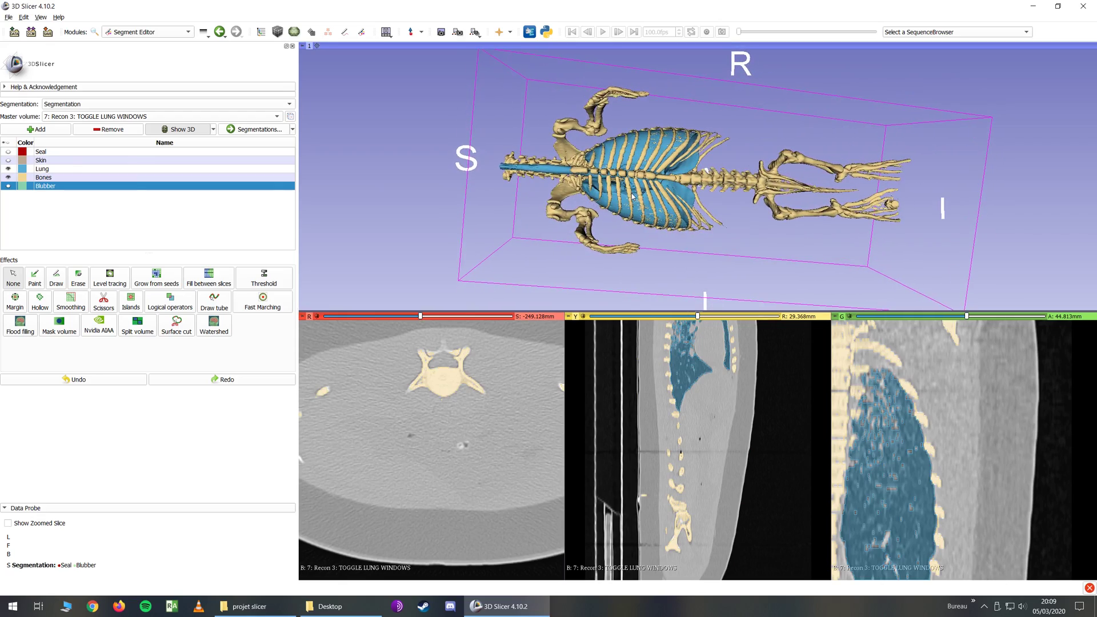